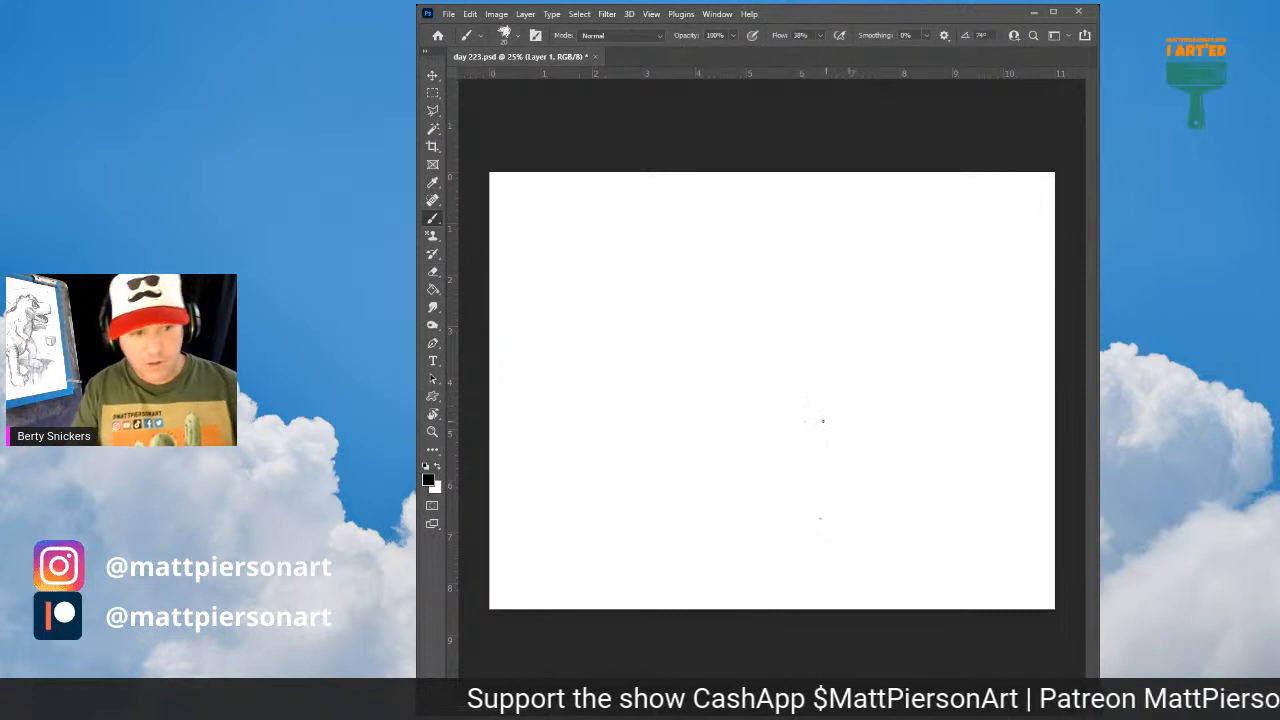
mouse_move(819, 420)
mouse_down()
mouse_move(818, 361)
mouse_move(825, 392)
mouse_move(905, 382)
mouse_up()
key(ctrl+z)
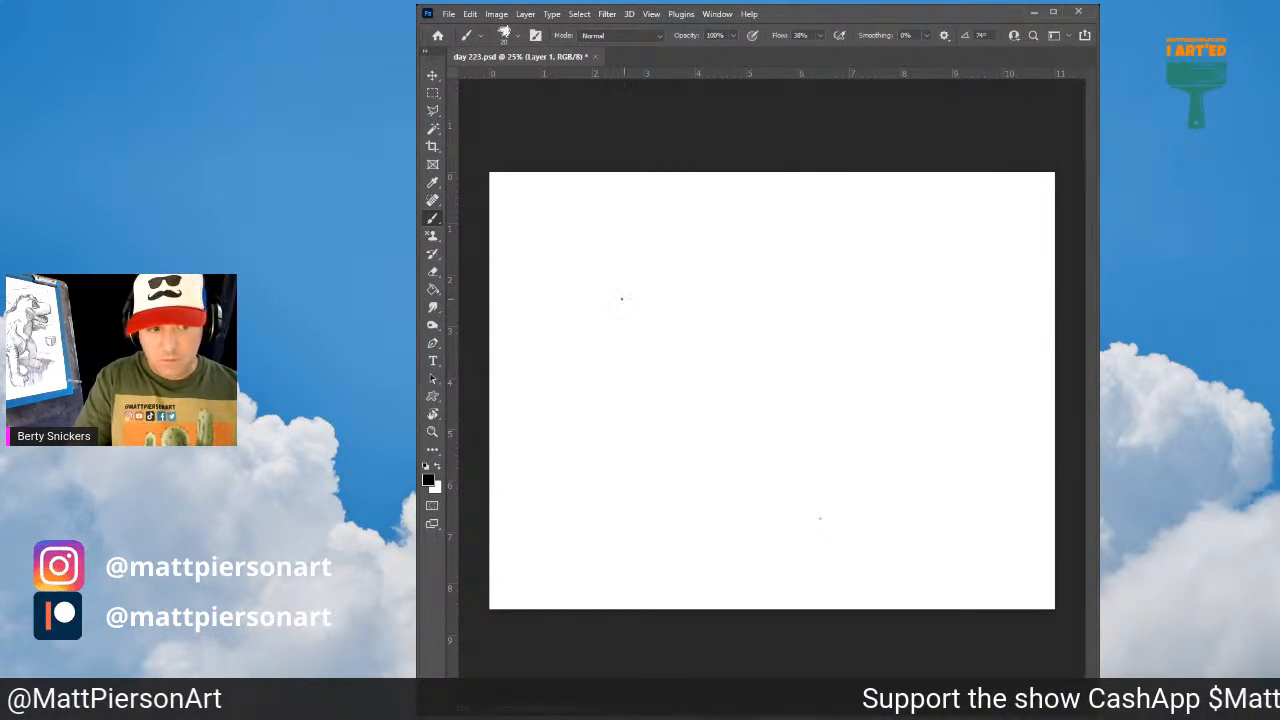
mouse_move(674, 200)
mouse_down()
mouse_move(620, 286)
mouse_move(628, 322)
mouse_up()
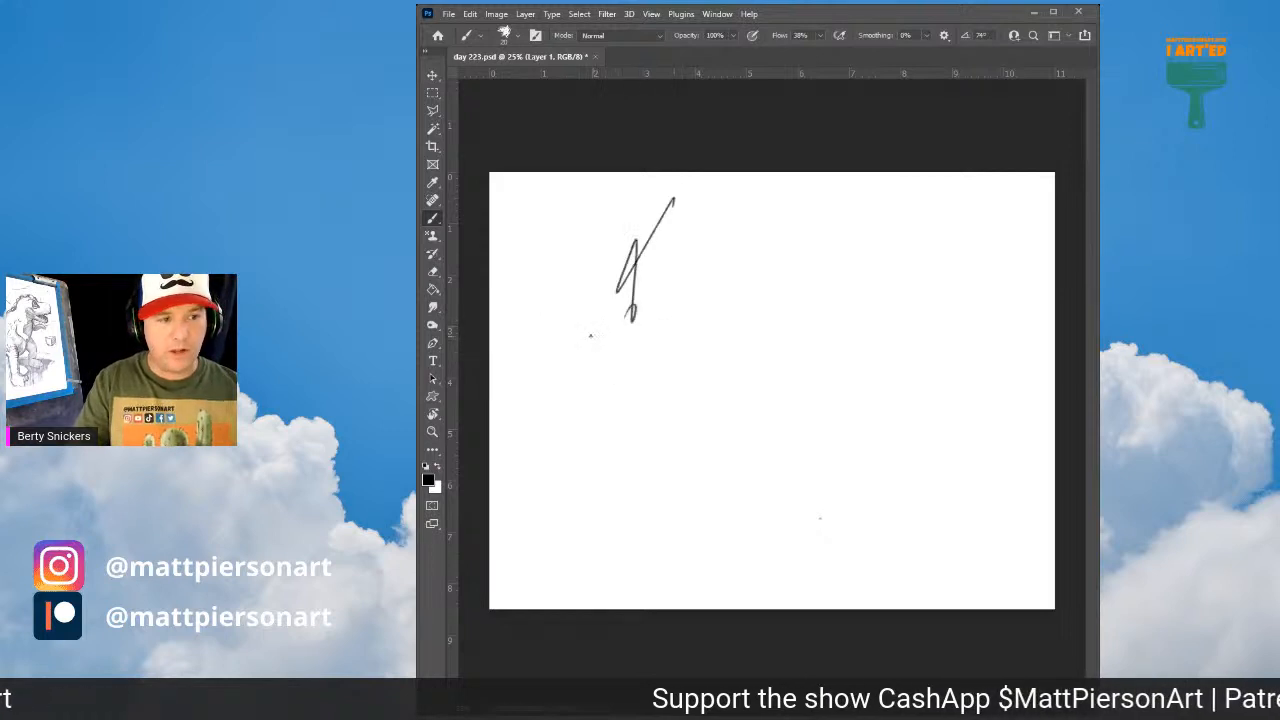
key(ctrl+z)
drag(549, 277, 669, 281)
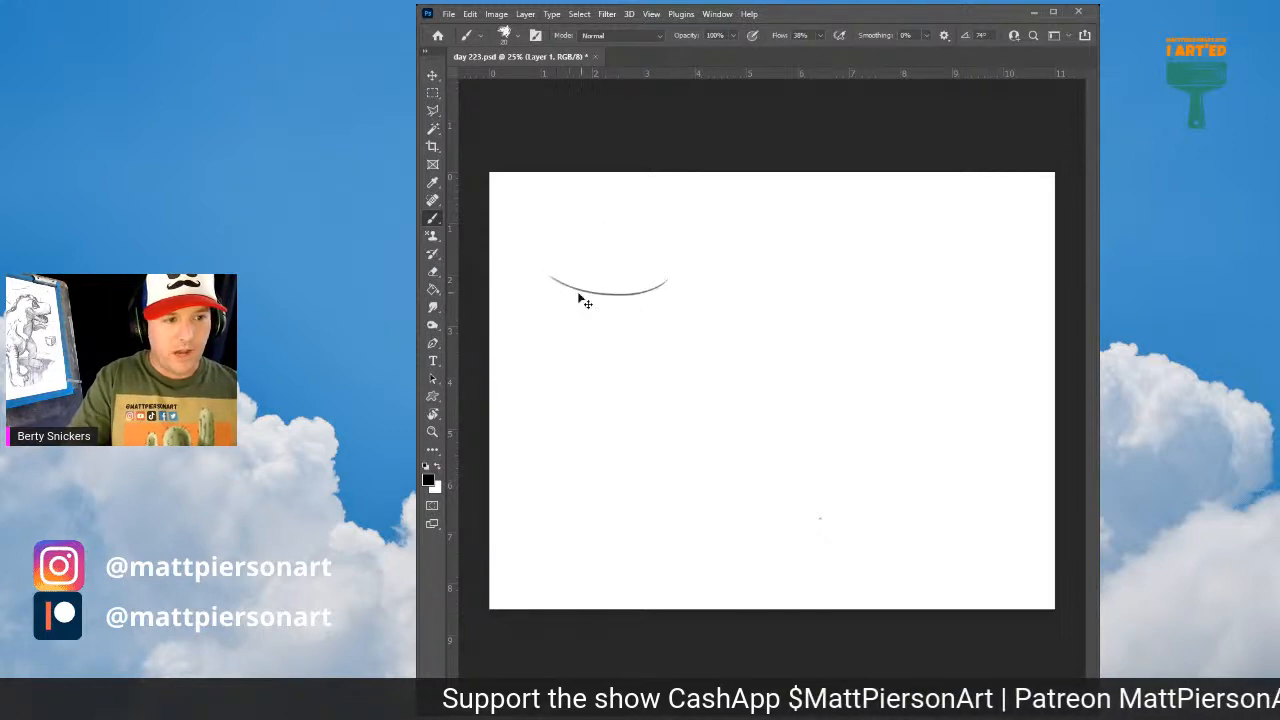
key(ctrl+z)
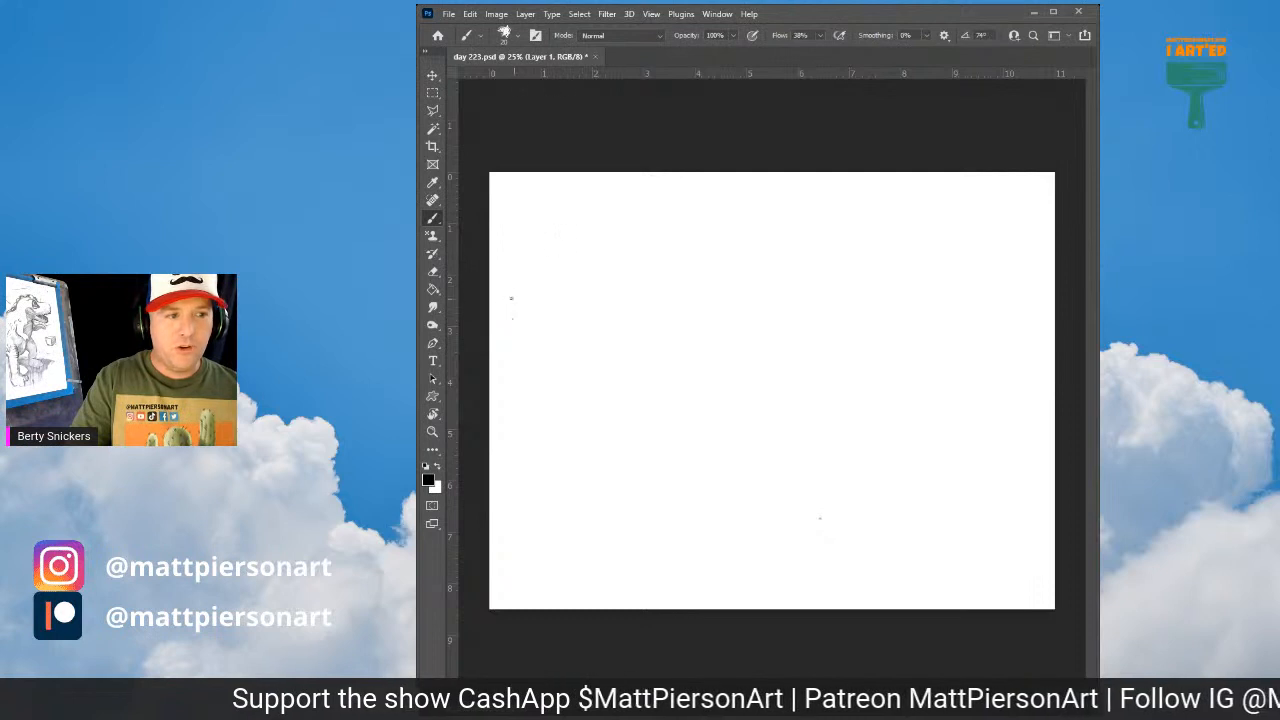
Step: Sketch two base cloud outlines across the canvas's upper half: an angular one with a notched top and a larger bean-shaped one beside it
drag(530, 292, 594, 243)
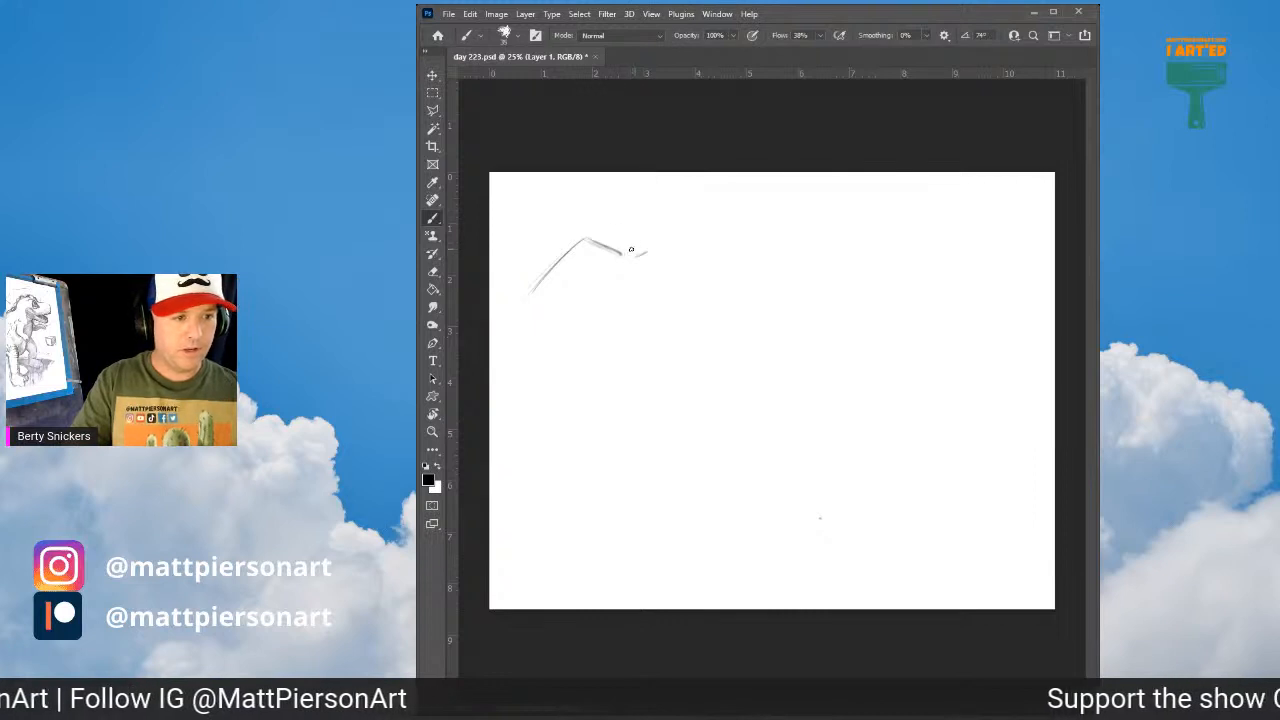
mouse_move(614, 278)
mouse_down()
mouse_move(647, 293)
mouse_move(606, 291)
mouse_move(707, 258)
mouse_move(722, 281)
mouse_move(707, 318)
mouse_move(555, 303)
mouse_move(561, 318)
mouse_move(701, 316)
mouse_up()
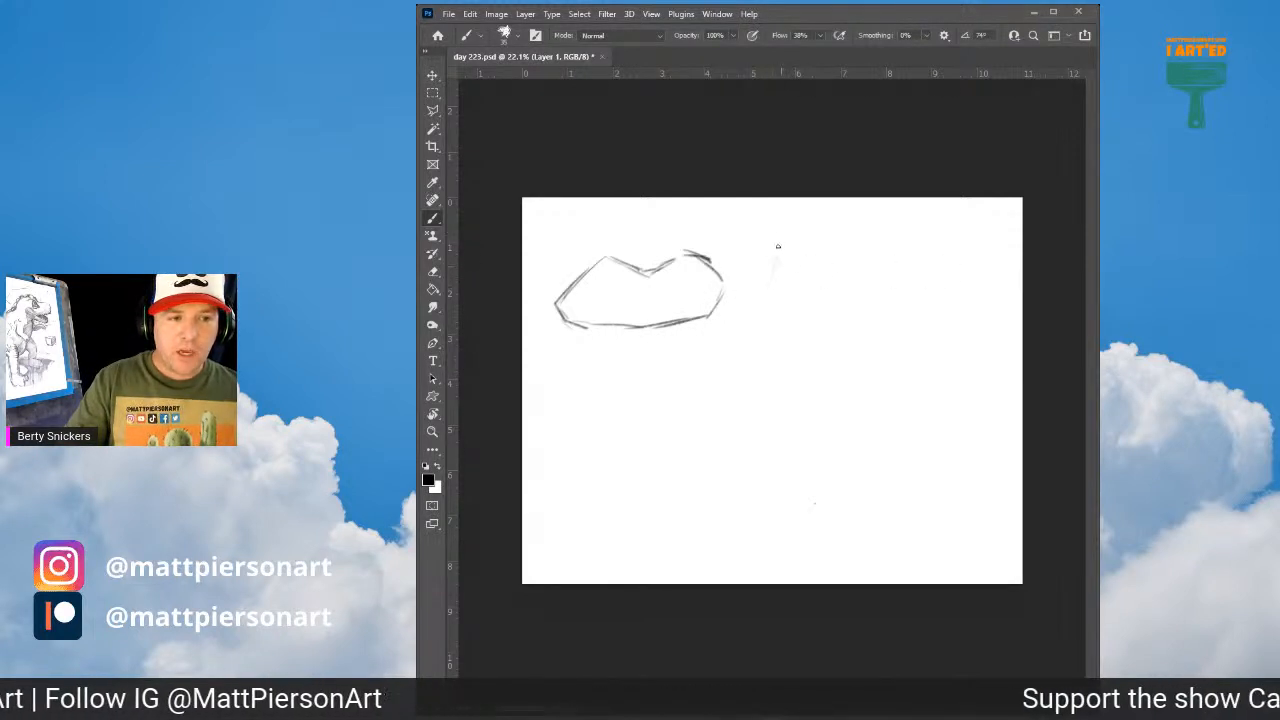
drag(780, 247, 767, 292)
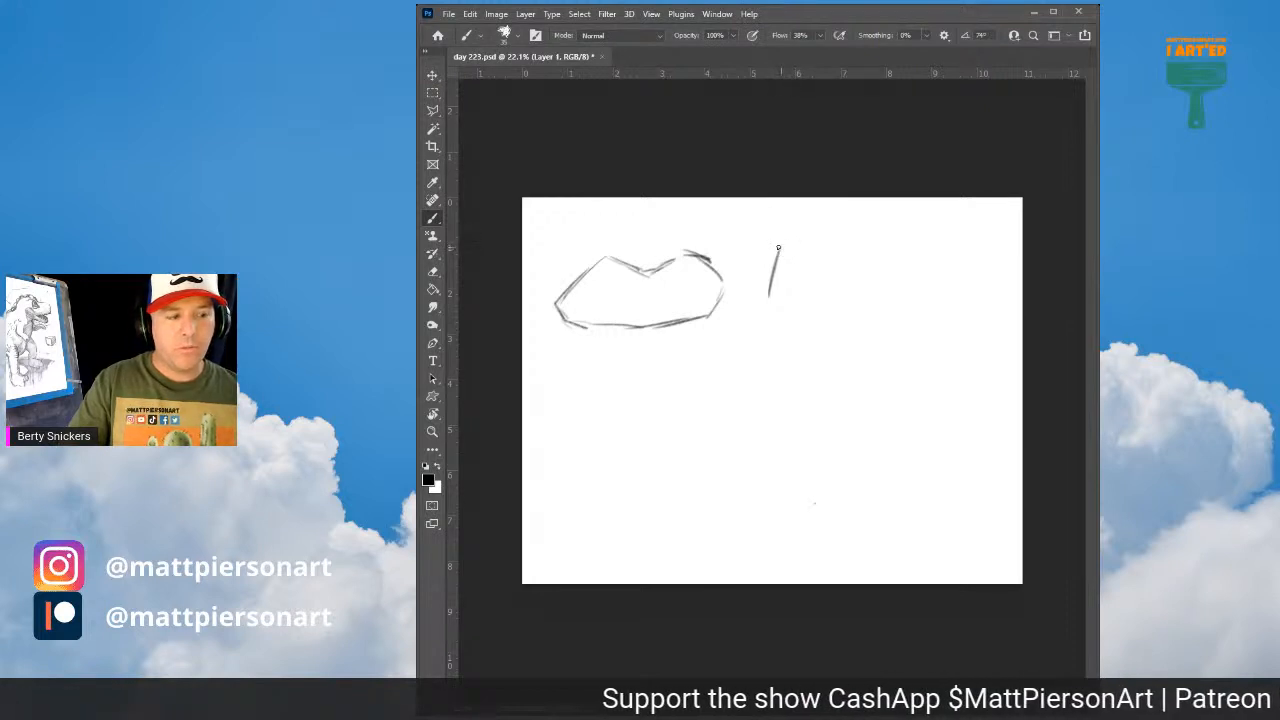
mouse_move(782, 246)
mouse_down()
mouse_move(862, 274)
mouse_move(934, 247)
mouse_move(966, 314)
mouse_move(906, 333)
mouse_up()
mouse_move(772, 265)
mouse_down()
mouse_move(780, 310)
mouse_move(830, 336)
mouse_move(920, 336)
mouse_up()
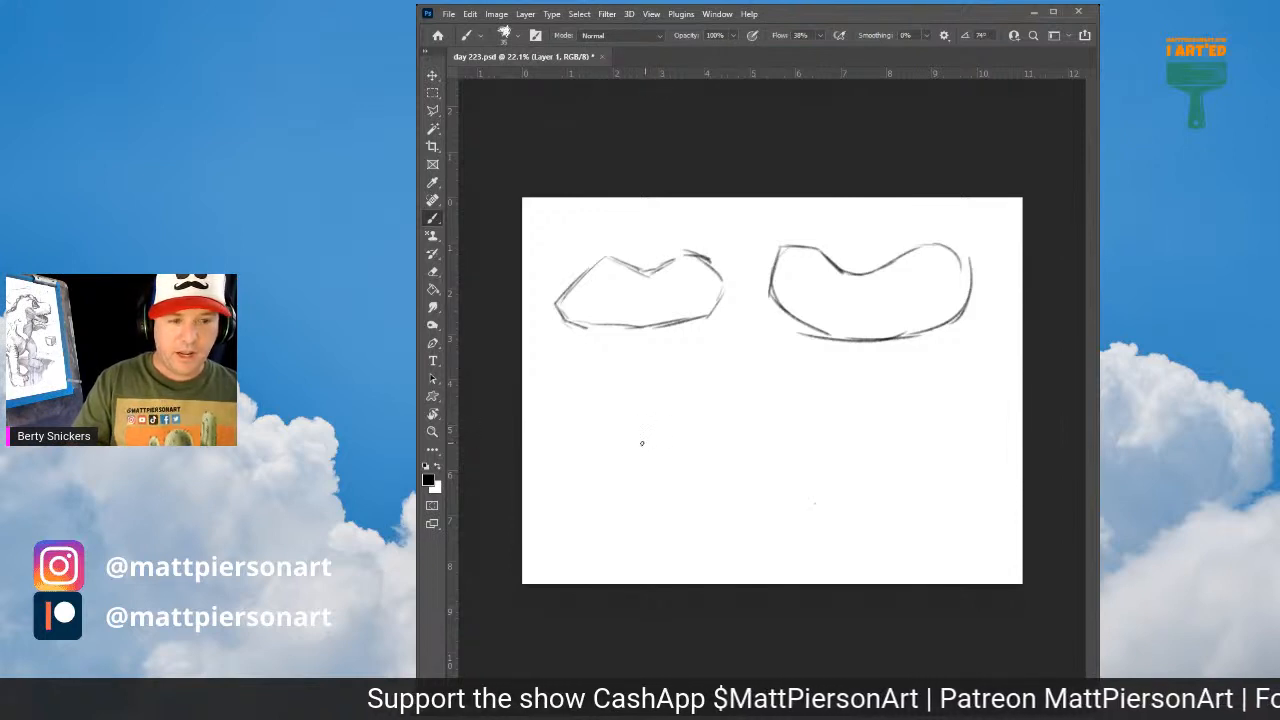
mouse_move(667, 435)
mouse_down()
mouse_move(684, 432)
mouse_move(663, 414)
mouse_up()
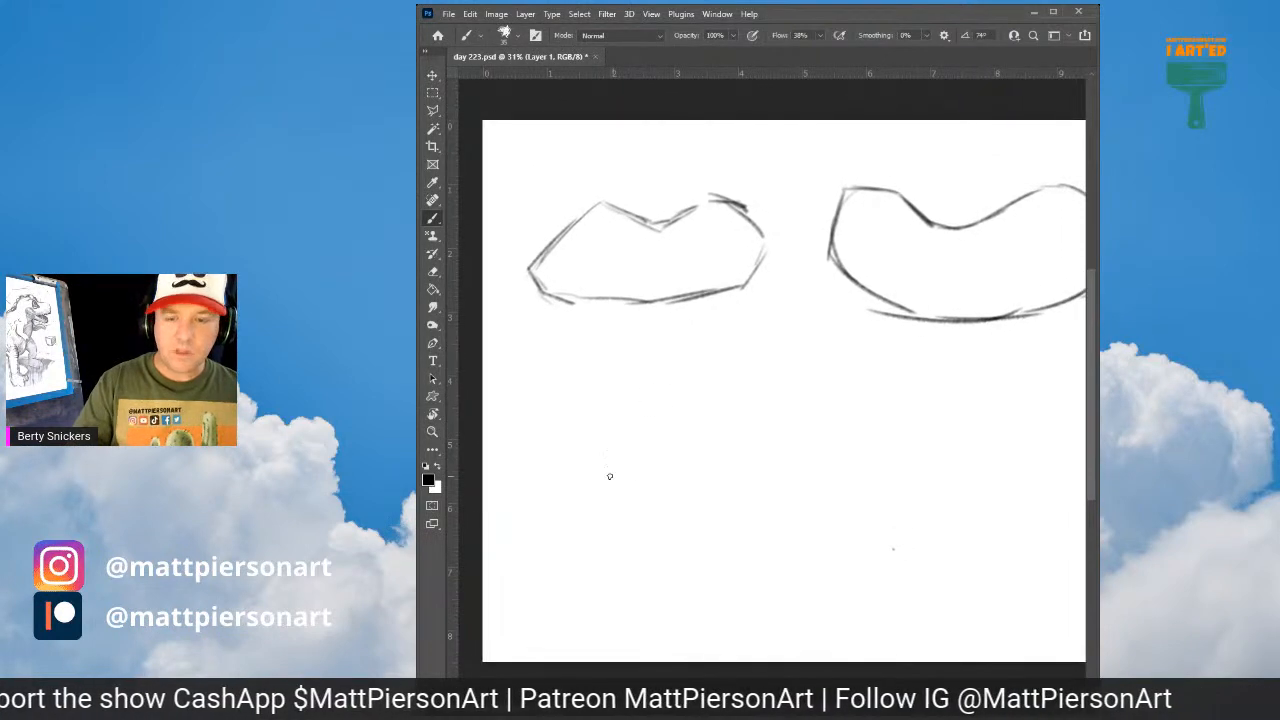
drag(606, 470, 678, 464)
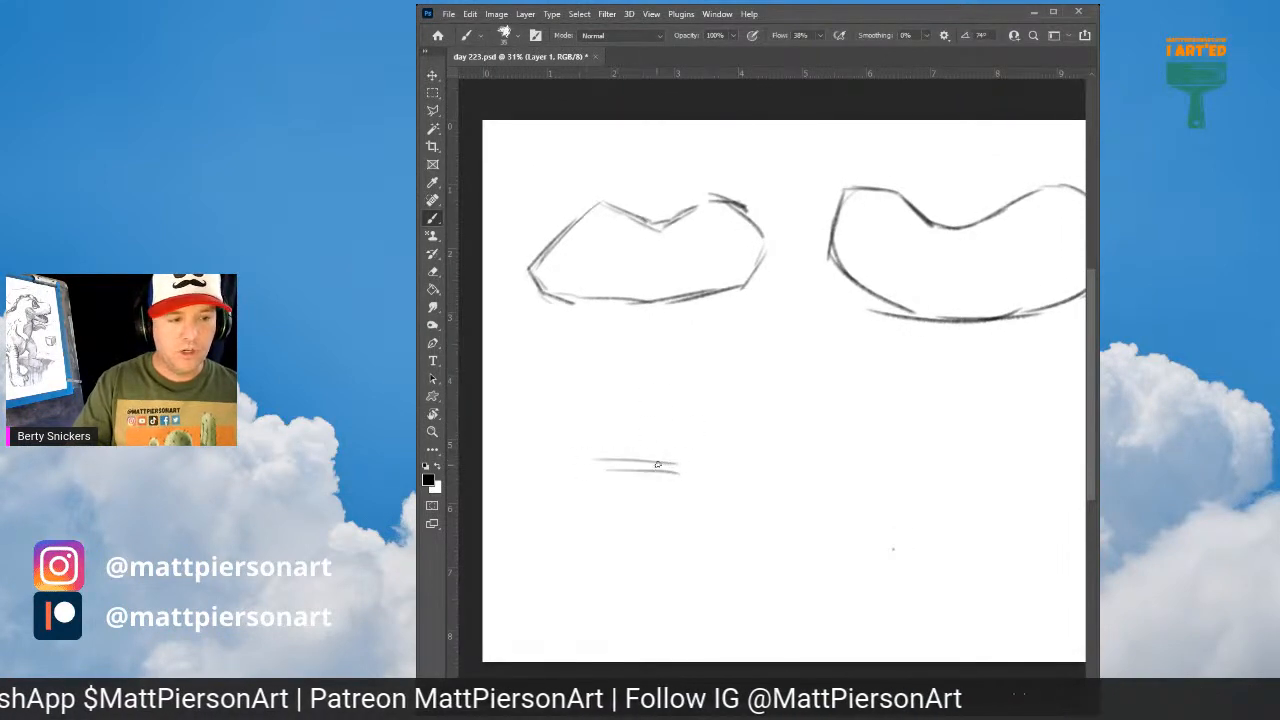
drag(568, 477, 718, 478)
key(ctrl+z)
key(ctrl+z)
key(ctrl+z)
key(ctrl+z)
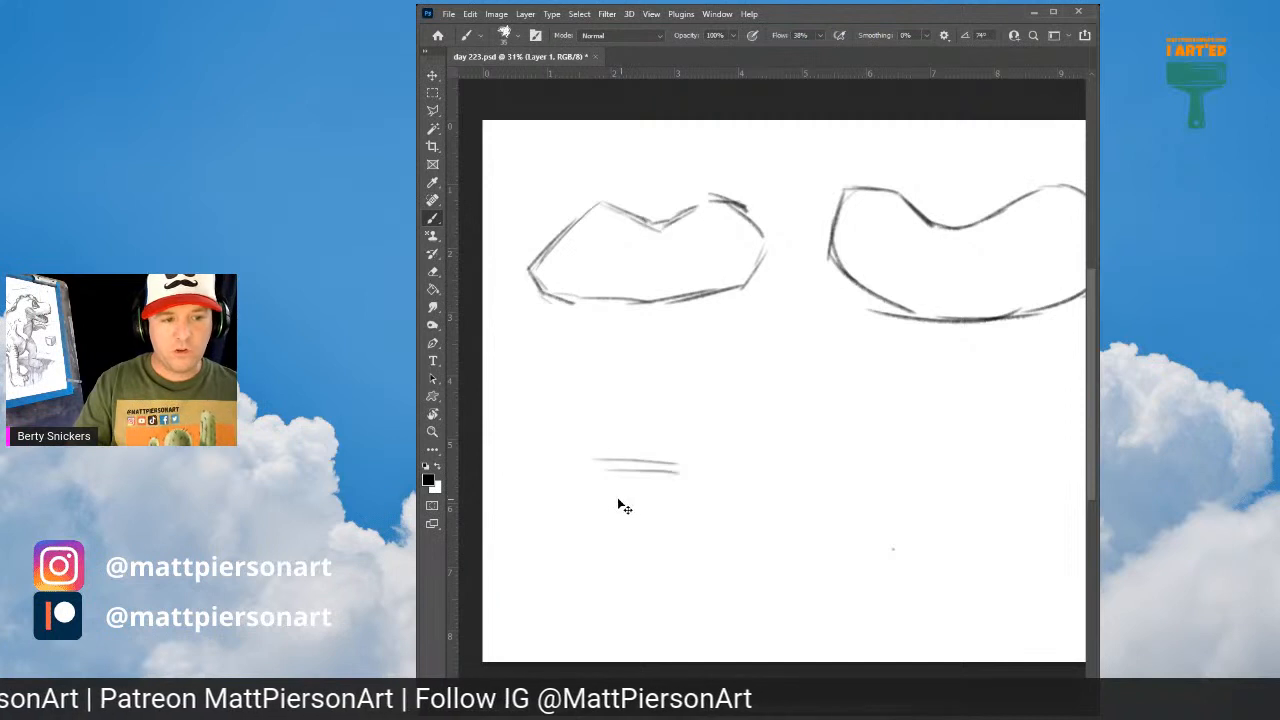
Step: Sketch a third, rounded cloud outline with a flat base and a slightly bumpy top below the angular shape
drag(553, 508, 755, 519)
mouse_move(572, 513)
mouse_down()
mouse_move(569, 477)
mouse_move(538, 475)
mouse_move(547, 442)
mouse_move(604, 381)
mouse_move(631, 392)
mouse_move(751, 385)
mouse_move(791, 450)
mouse_move(796, 441)
mouse_move(742, 520)
mouse_up()
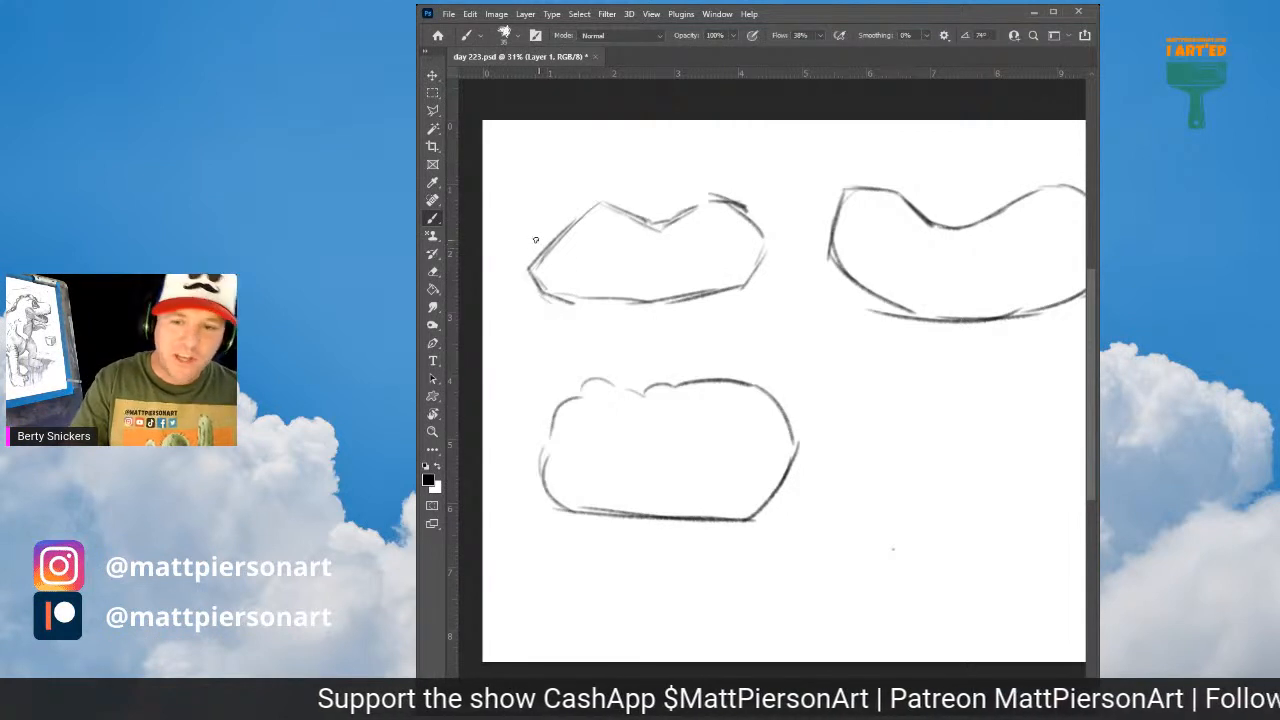
Step: Draw small puffy bumps over the angular cloud's top and sides, and roughen its lower edge with overlapping strokes
drag(547, 240, 574, 204)
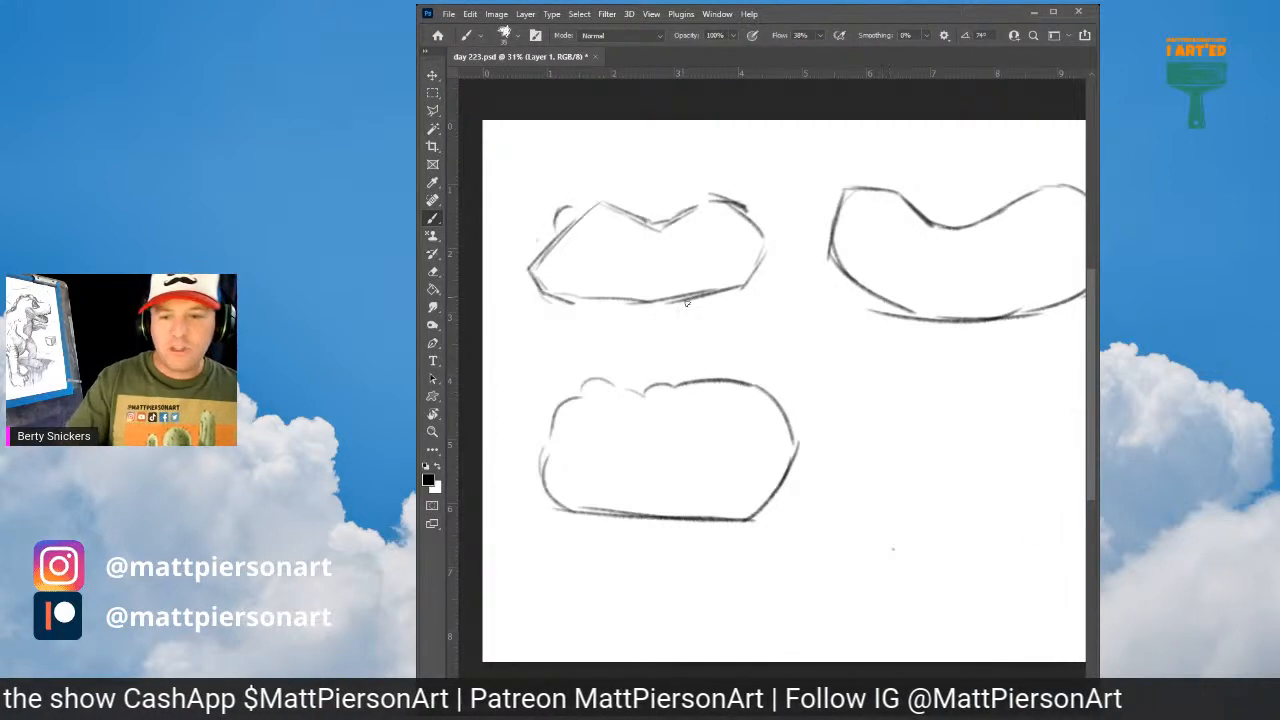
mouse_move(574, 208)
mouse_down()
mouse_move(600, 196)
mouse_move(640, 228)
mouse_move(631, 249)
mouse_up()
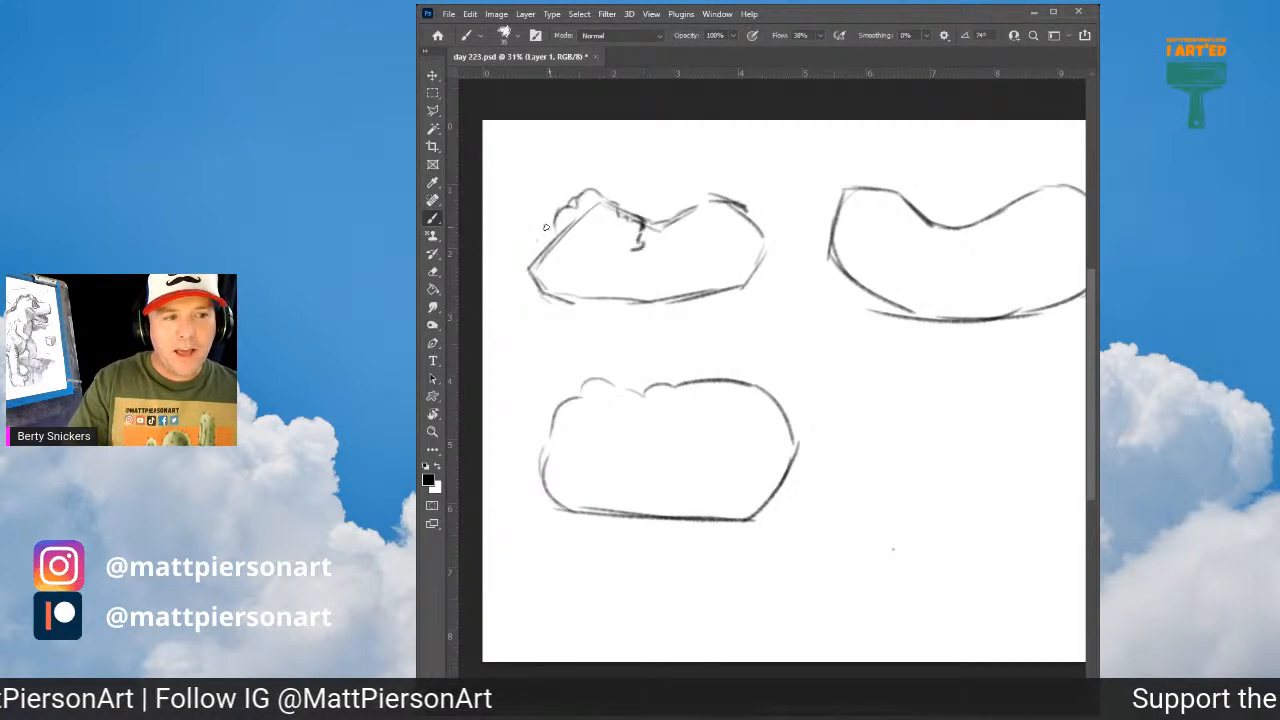
mouse_move(549, 243)
mouse_down()
mouse_move(532, 295)
mouse_move(584, 309)
mouse_move(566, 302)
mouse_move(603, 300)
mouse_move(584, 312)
mouse_move(661, 299)
mouse_move(698, 288)
mouse_up()
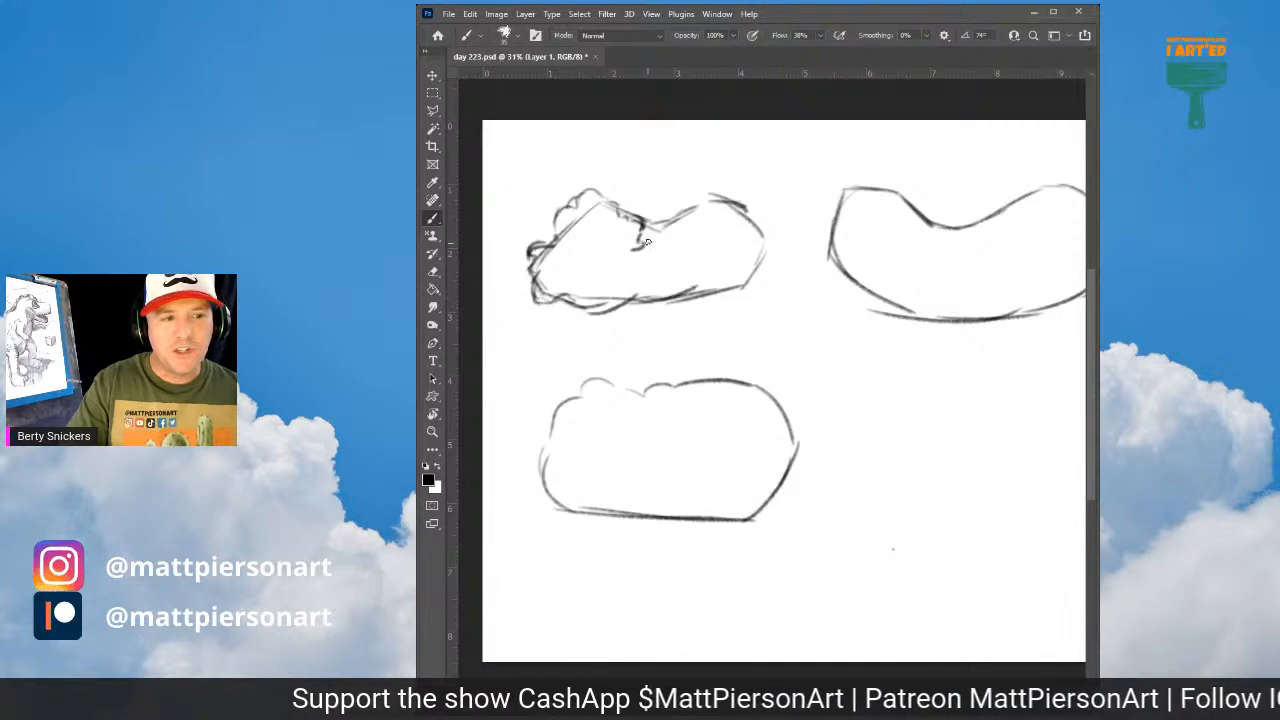
mouse_move(646, 245)
mouse_down()
mouse_move(714, 184)
mouse_move(743, 199)
mouse_move(742, 187)
mouse_move(774, 237)
mouse_move(761, 266)
mouse_move(770, 261)
mouse_move(687, 292)
mouse_move(750, 281)
mouse_up()
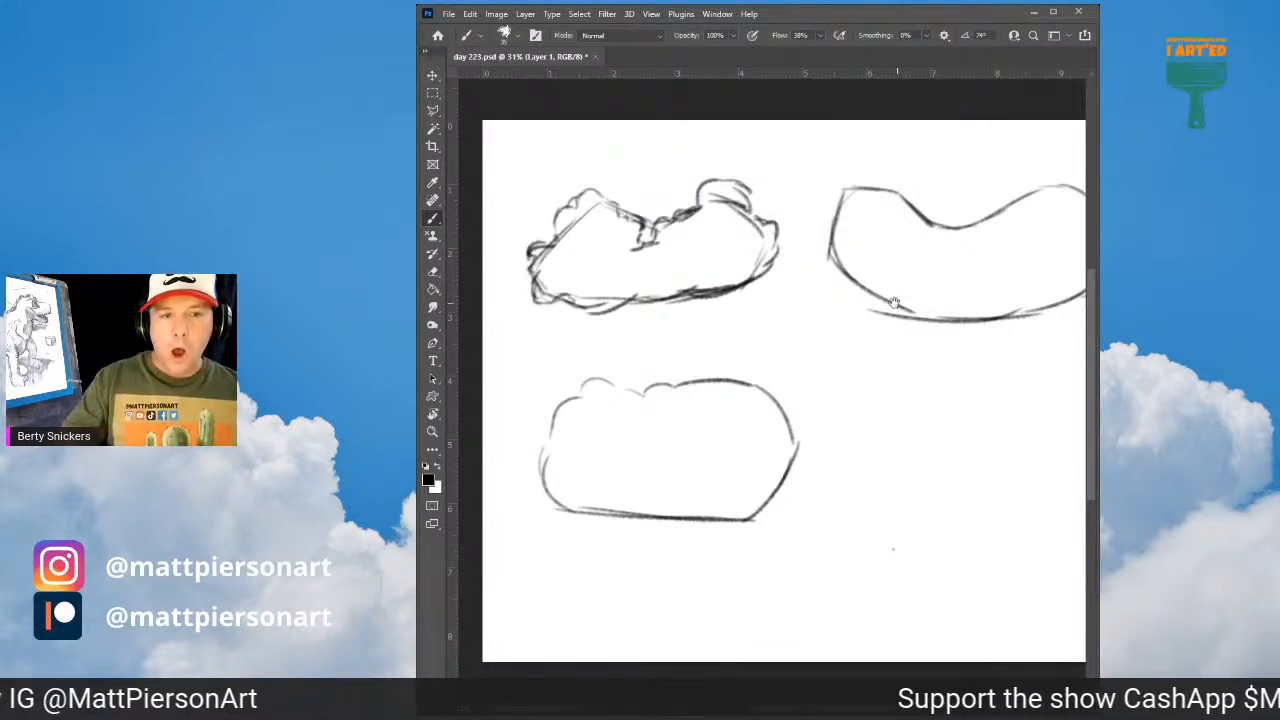
Step: Add scalloped puffs around the bean-shaped cloud's left end and extend its outline along the lower-left edge
mouse_move(922, 308)
mouse_down()
mouse_move(717, 335)
mouse_move(737, 333)
mouse_up()
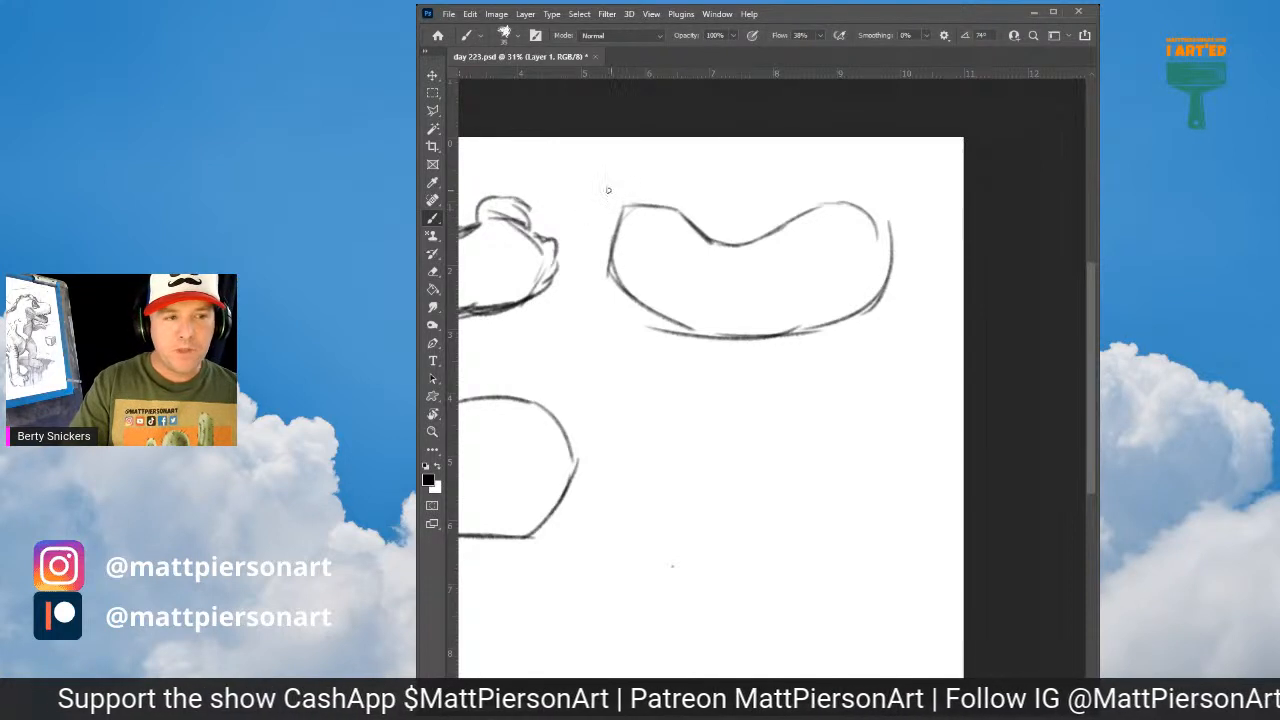
mouse_move(608, 186)
mouse_down()
mouse_move(673, 190)
mouse_move(609, 178)
mouse_move(603, 197)
mouse_move(617, 187)
mouse_move(605, 186)
mouse_move(616, 176)
mouse_move(601, 187)
mouse_move(592, 226)
mouse_move(585, 212)
mouse_move(604, 277)
mouse_up()
mouse_move(676, 180)
mouse_down()
mouse_move(674, 208)
mouse_move(709, 241)
mouse_up()
key(ctrl+z)
key(ctrl+z)
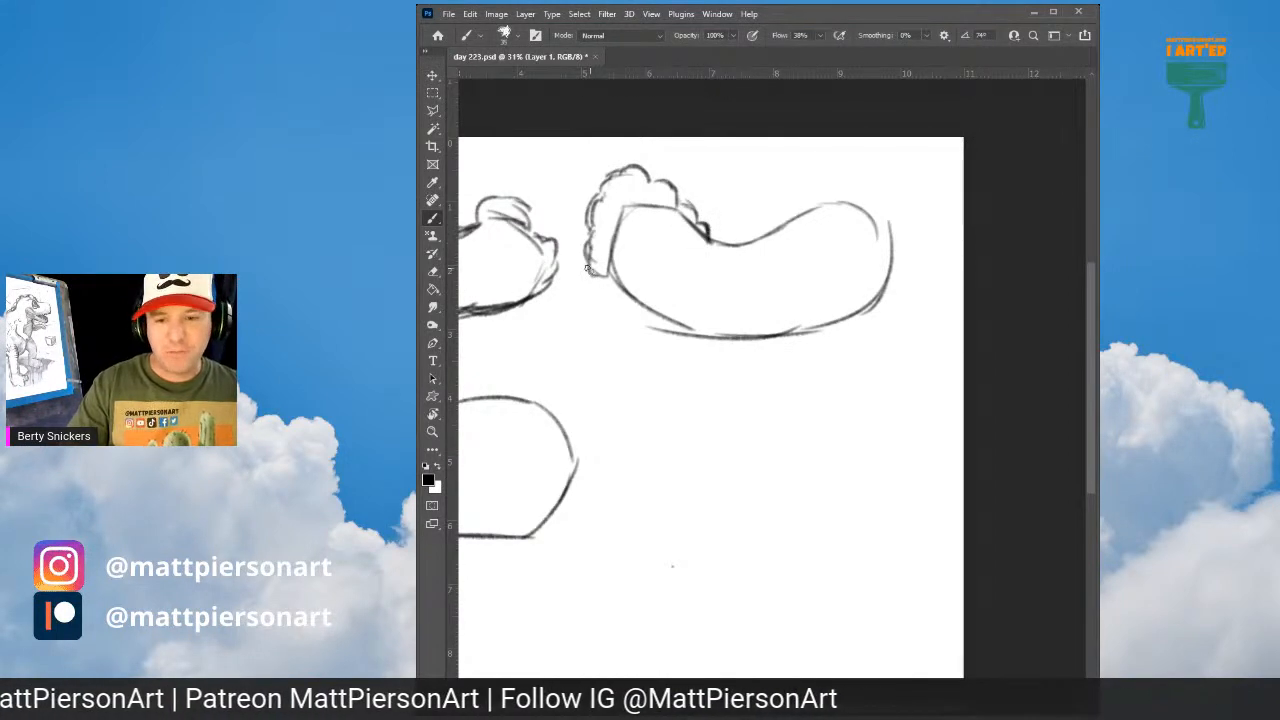
mouse_move(594, 277)
mouse_down()
mouse_move(595, 322)
mouse_move(595, 300)
mouse_move(620, 335)
mouse_move(656, 341)
mouse_move(617, 337)
mouse_move(706, 346)
mouse_up()
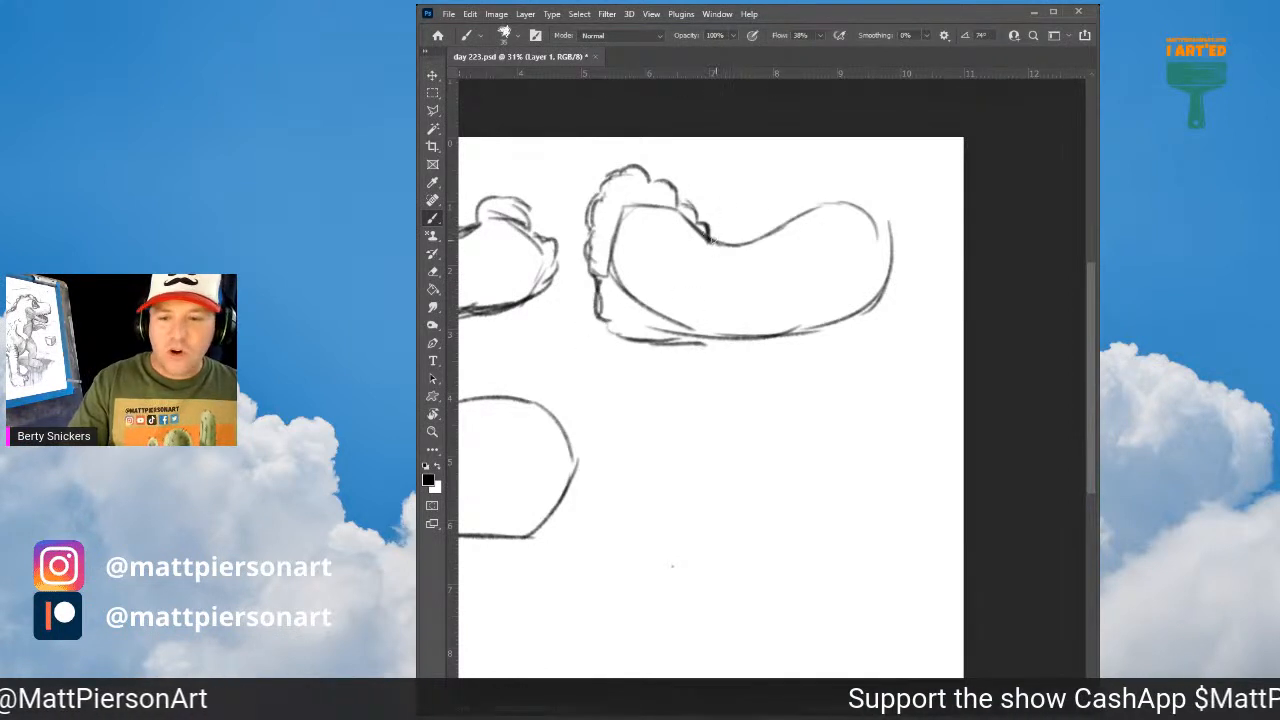
Step: Add scalloped puffs along the dip and right end of the bean-shaped cloud, and darken its curved underside
drag(709, 237, 789, 235)
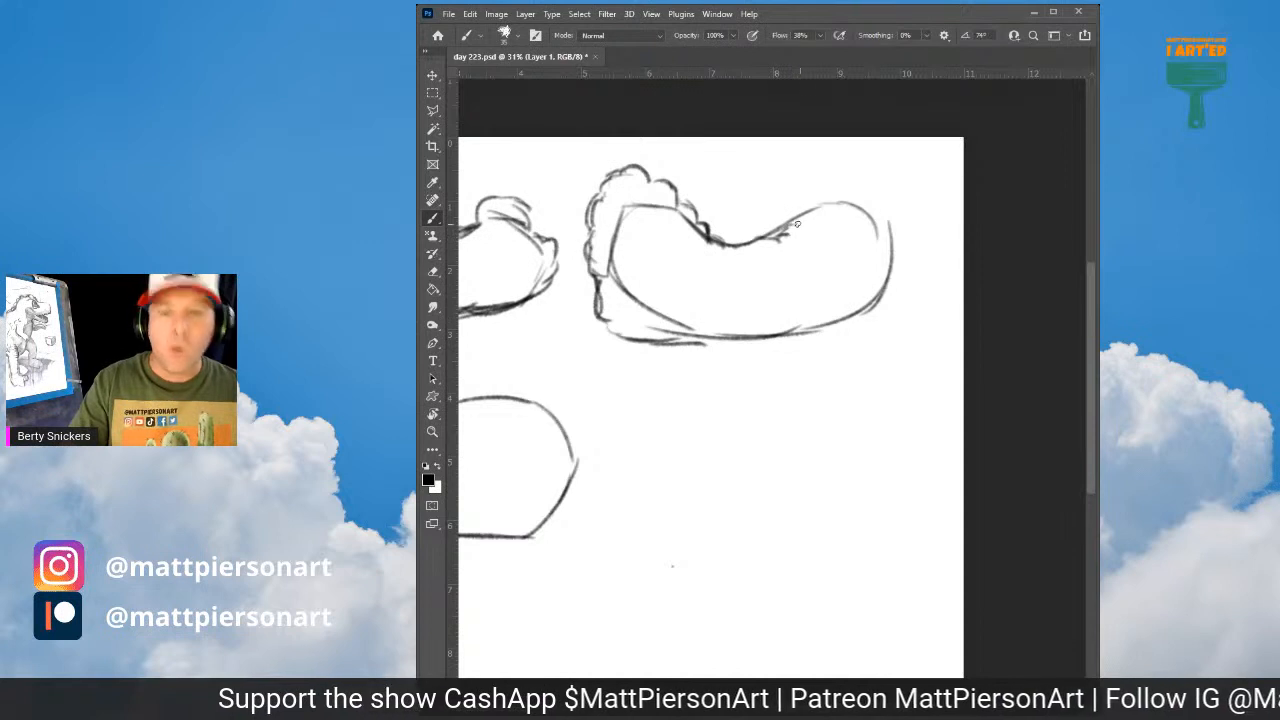
mouse_move(791, 225)
mouse_down()
mouse_move(810, 221)
mouse_move(777, 241)
mouse_move(812, 204)
mouse_move(813, 182)
mouse_move(858, 168)
mouse_move(895, 232)
mouse_up()
mouse_move(881, 185)
mouse_down()
mouse_move(905, 232)
mouse_move(875, 172)
mouse_move(862, 173)
mouse_move(882, 212)
mouse_move(891, 193)
mouse_move(895, 289)
mouse_move(900, 264)
mouse_move(900, 277)
mouse_move(896, 247)
mouse_move(892, 274)
mouse_move(820, 325)
mouse_up()
mouse_move(663, 342)
mouse_down()
mouse_move(768, 344)
mouse_move(862, 308)
mouse_up()
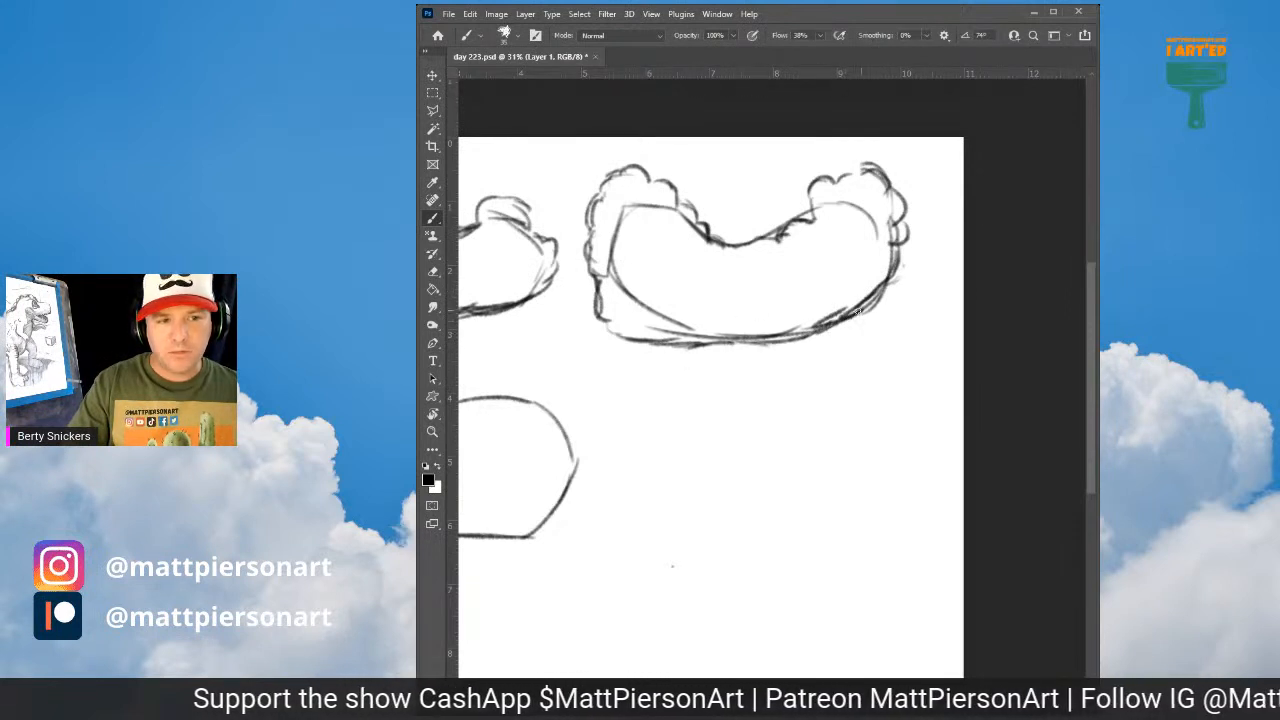
Step: Draw scalloped puffs over the upper-right shoulder and right side of the flat-based cloud
mouse_move(683, 327)
mouse_down()
mouse_move(610, 288)
mouse_move(642, 289)
mouse_move(778, 193)
mouse_up()
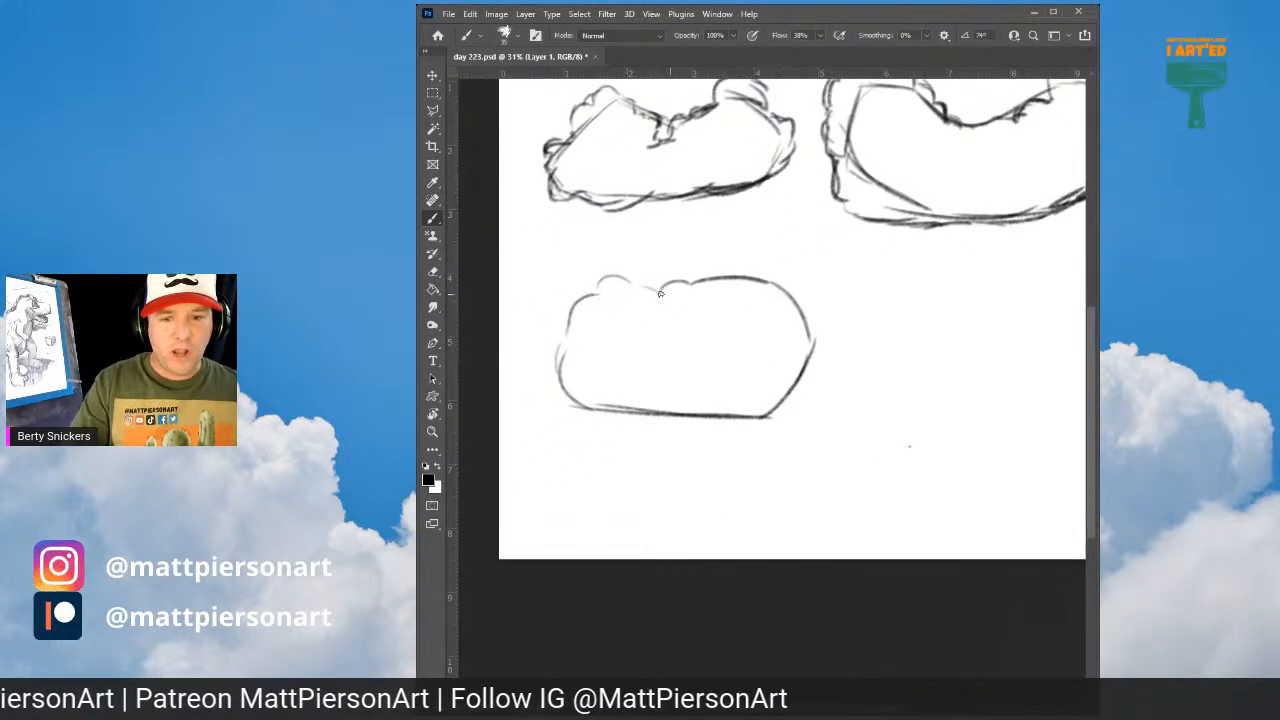
drag(692, 281, 706, 288)
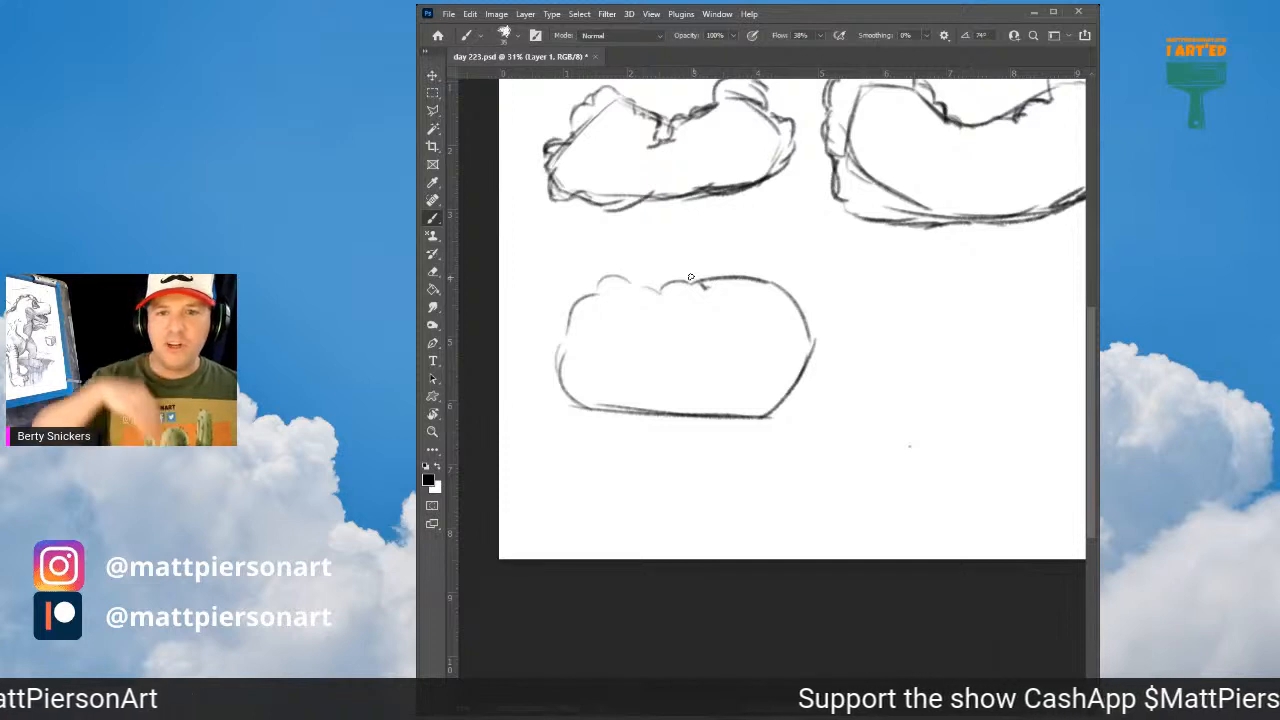
mouse_move(712, 276)
mouse_down()
mouse_move(746, 256)
mouse_move(786, 268)
mouse_move(818, 342)
mouse_move(816, 318)
mouse_move(821, 330)
mouse_move(797, 380)
mouse_up()
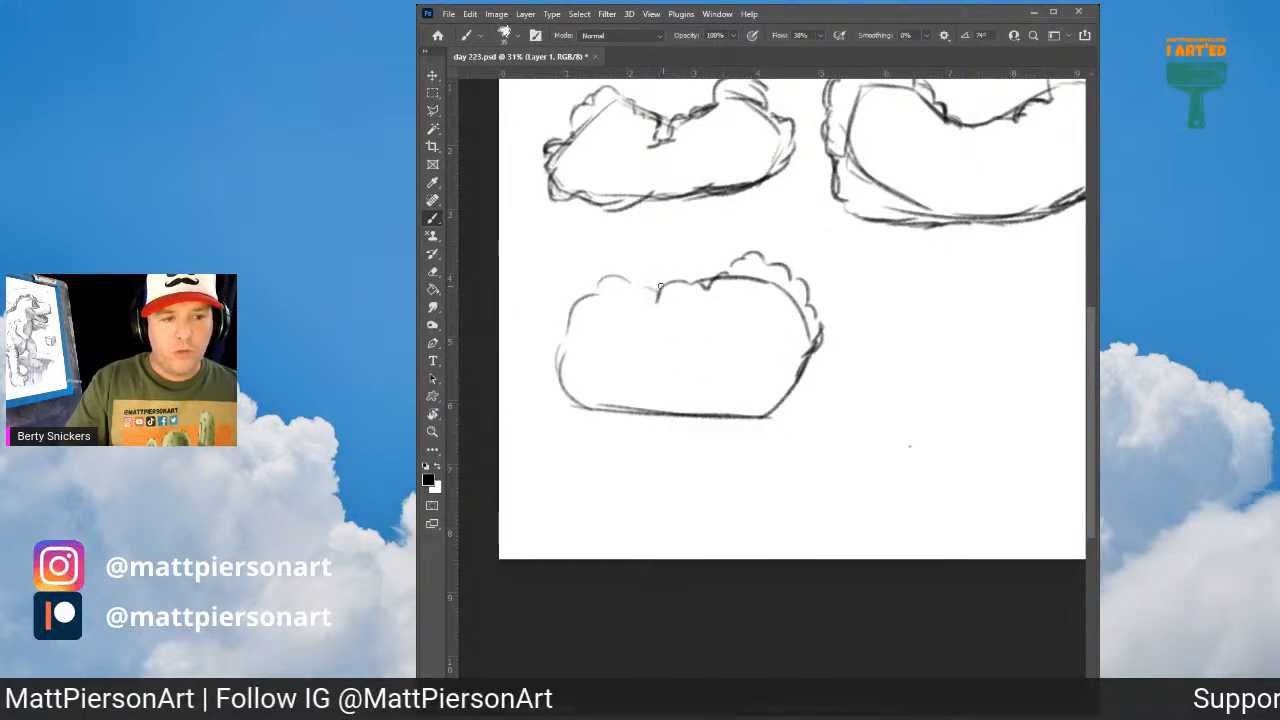
Step: Draw puffs on the flat-based cloud's upper-left bump and darken the outline down its left shoulder
mouse_move(606, 282)
mouse_down()
mouse_move(665, 285)
mouse_move(638, 296)
mouse_move(602, 276)
mouse_move(553, 333)
mouse_up()
key(ctrl+z)
key(ctrl+z)
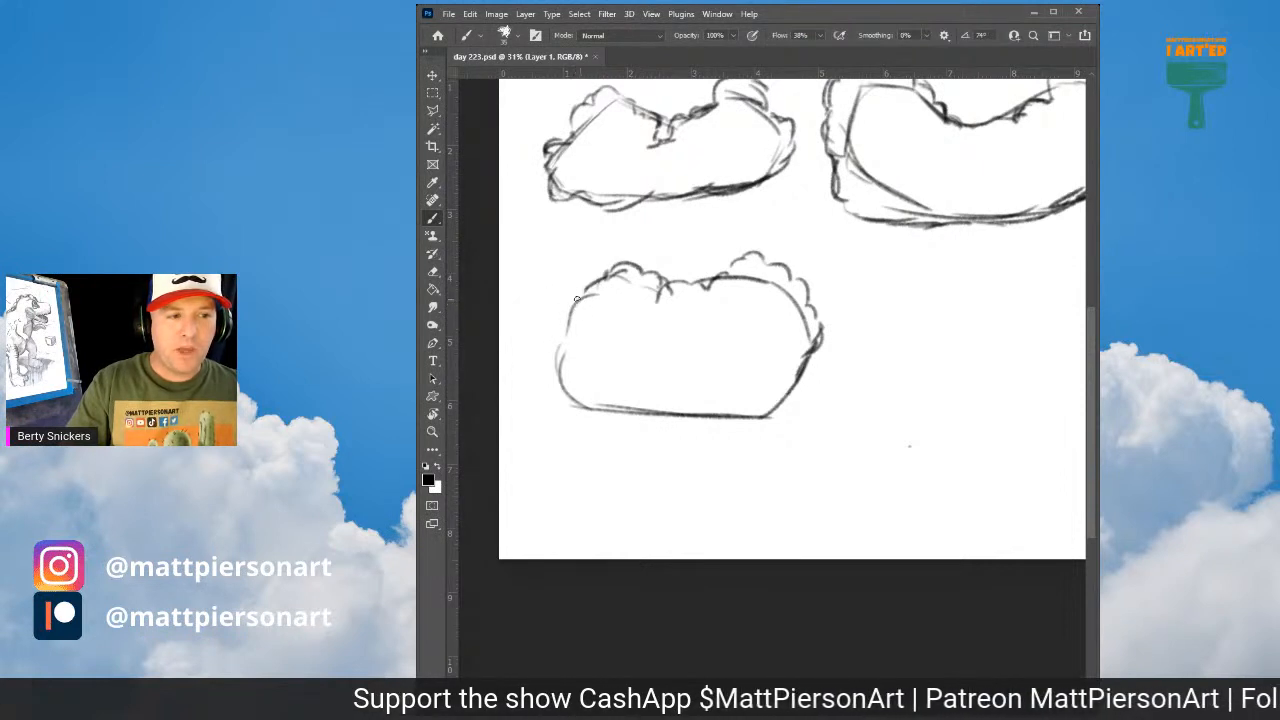
drag(582, 299, 614, 277)
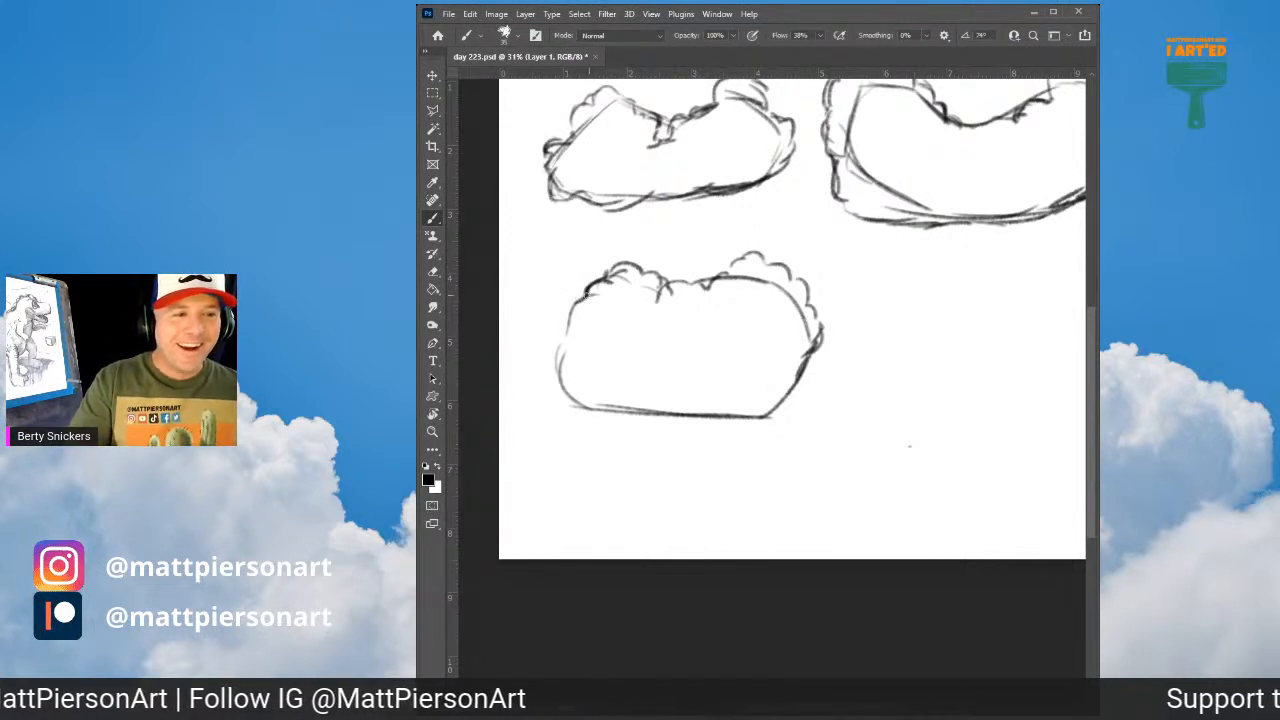
drag(590, 290, 556, 311)
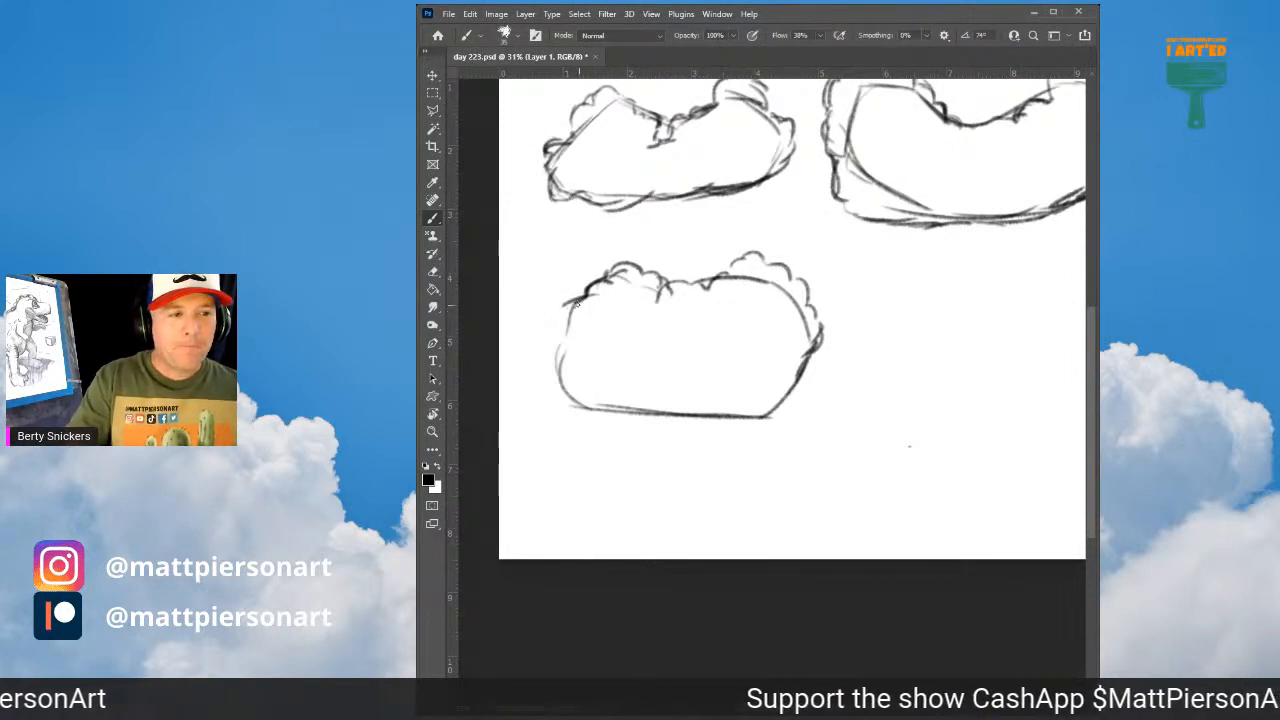
drag(584, 297, 562, 318)
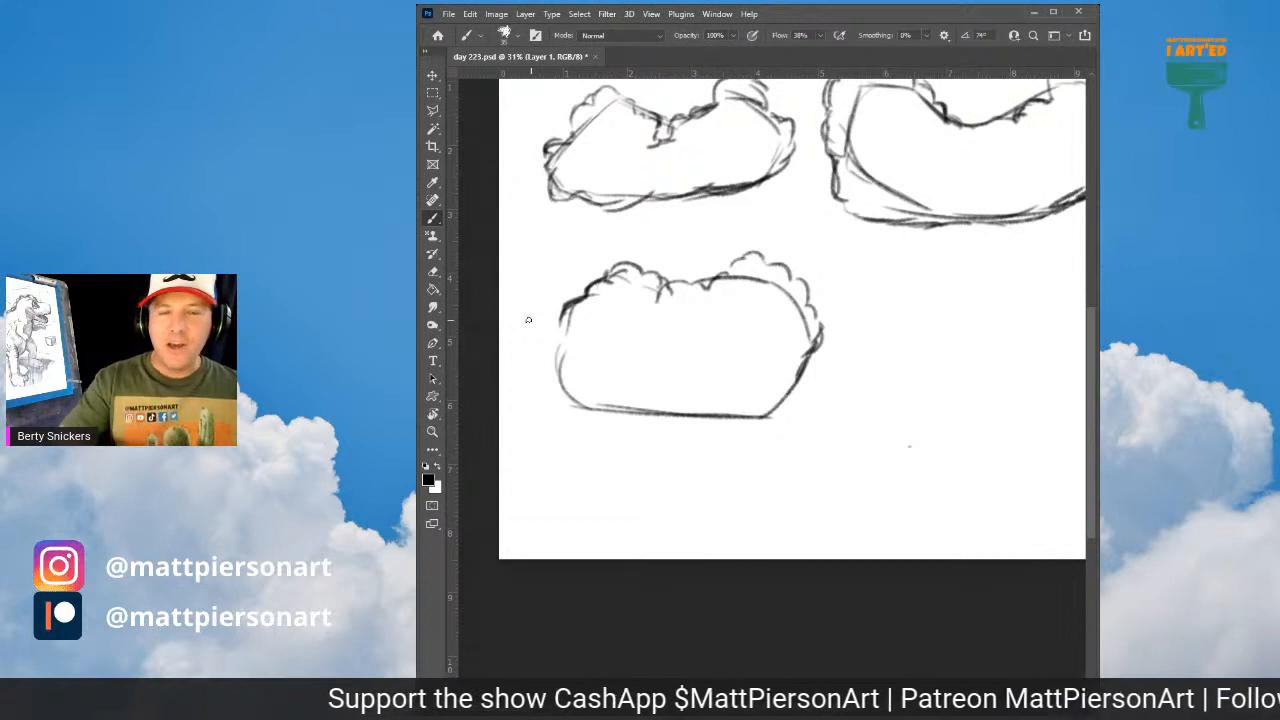
drag(563, 311, 560, 324)
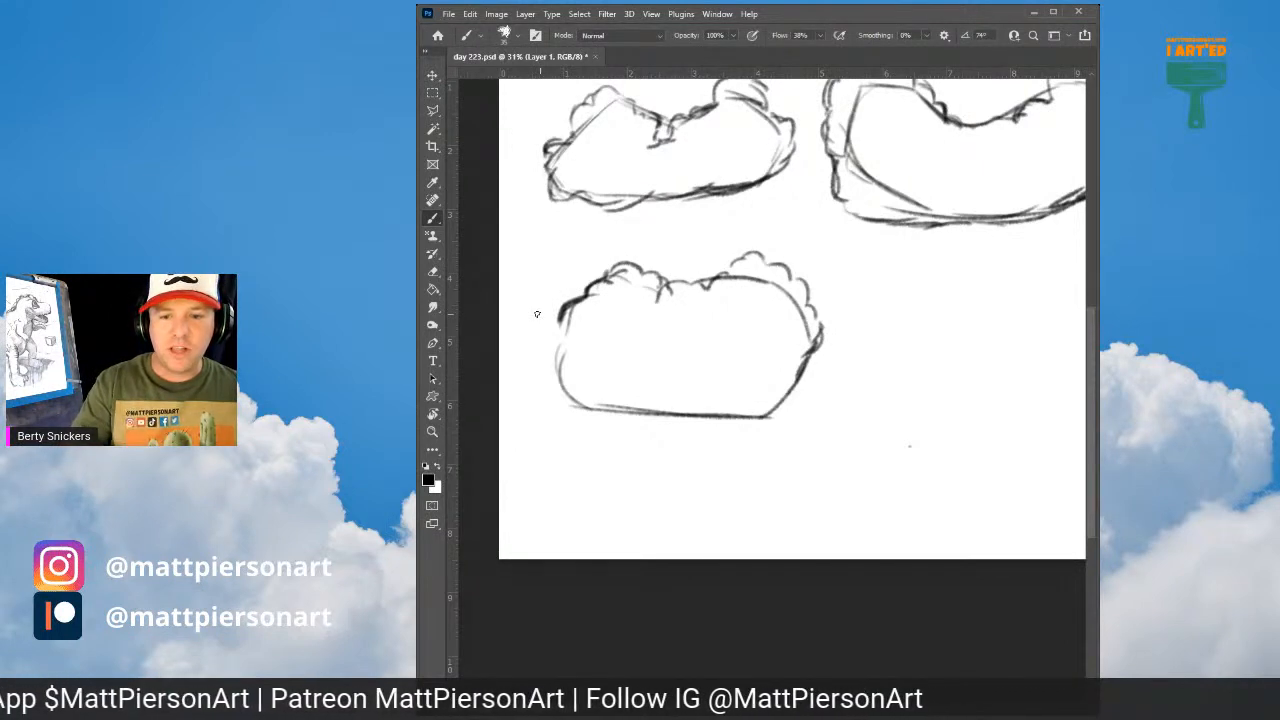
Step: Reinforce the flat-based cloud's left side, base and lower-right corner with darker overlapping strokes
mouse_move(561, 317)
mouse_down()
mouse_move(554, 368)
mouse_move(566, 393)
mouse_up()
mouse_move(556, 346)
mouse_down()
mouse_move(556, 376)
mouse_move(588, 408)
mouse_move(740, 422)
mouse_up()
mouse_move(632, 418)
mouse_down()
mouse_move(760, 418)
mouse_move(714, 426)
mouse_move(785, 413)
mouse_move(769, 420)
mouse_move(796, 395)
mouse_up()
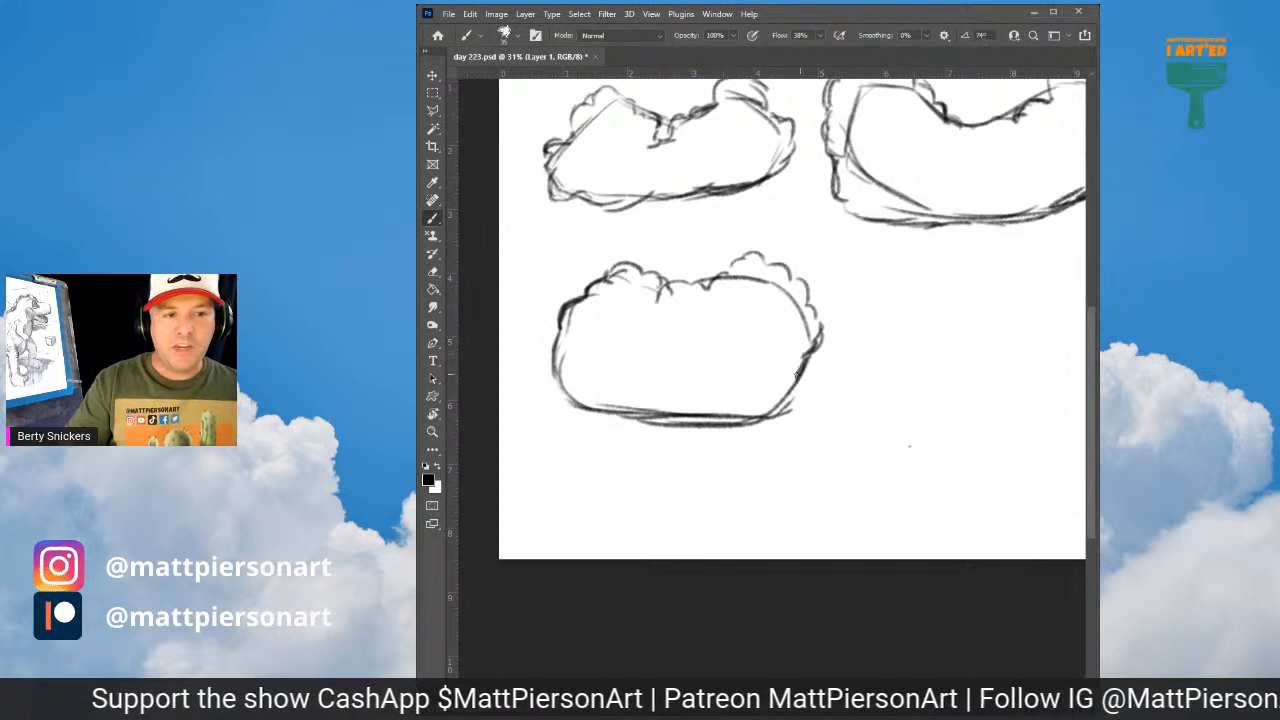
drag(806, 358, 788, 408)
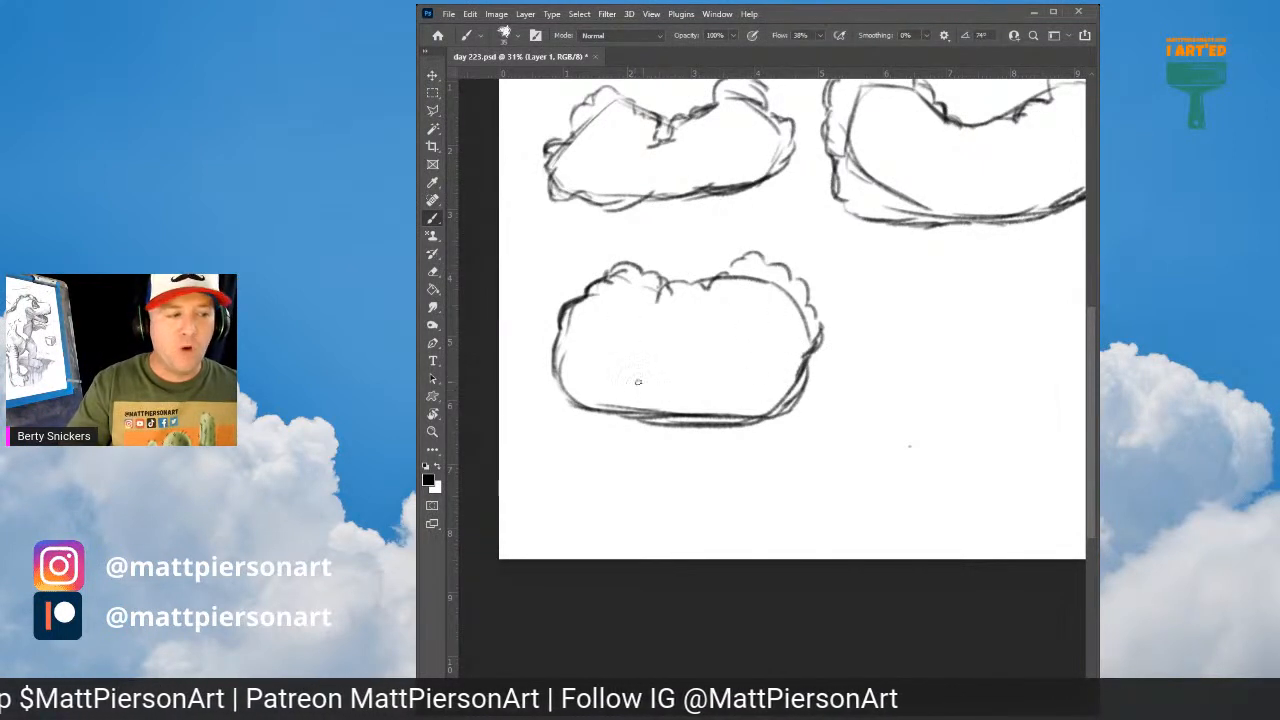
drag(1032, 314, 778, 341)
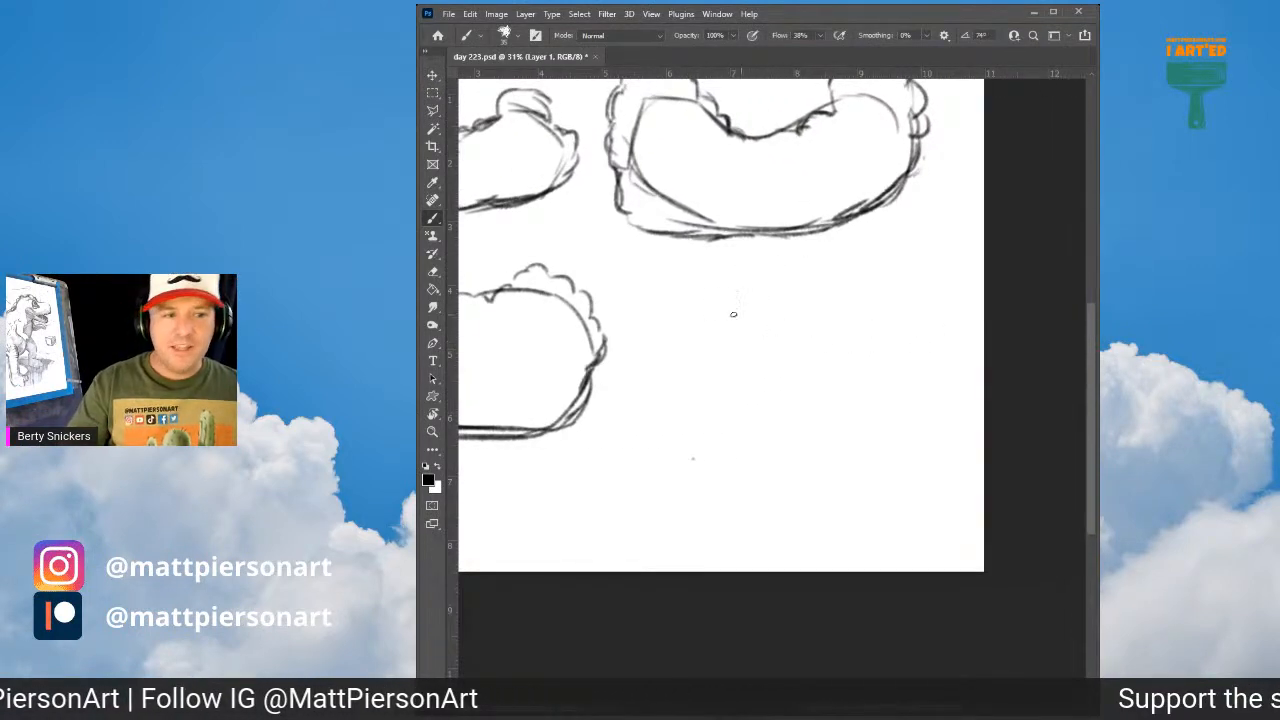
drag(712, 366, 832, 297)
mouse_move(706, 334)
mouse_down()
mouse_move(758, 313)
mouse_move(897, 290)
mouse_move(930, 355)
mouse_up()
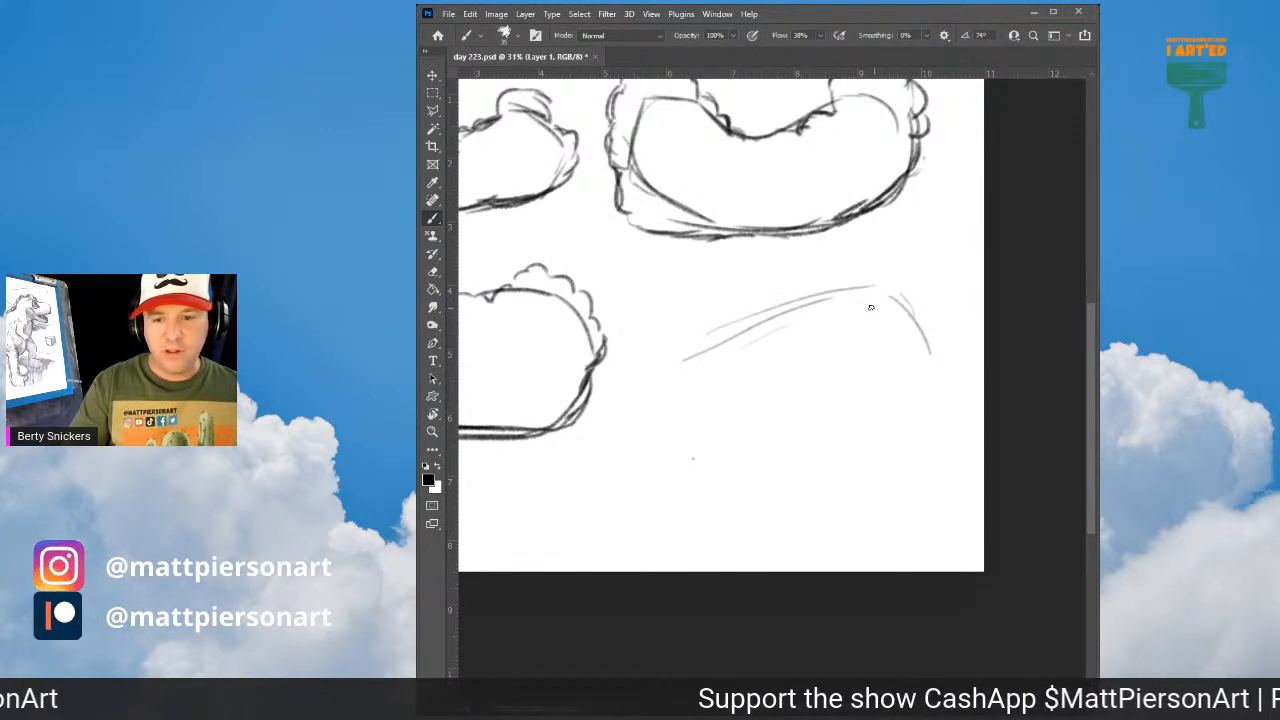
key(ctrl+z)
key(ctrl+z)
key(ctrl+z)
key(ctrl+z)
key(ctrl+z)
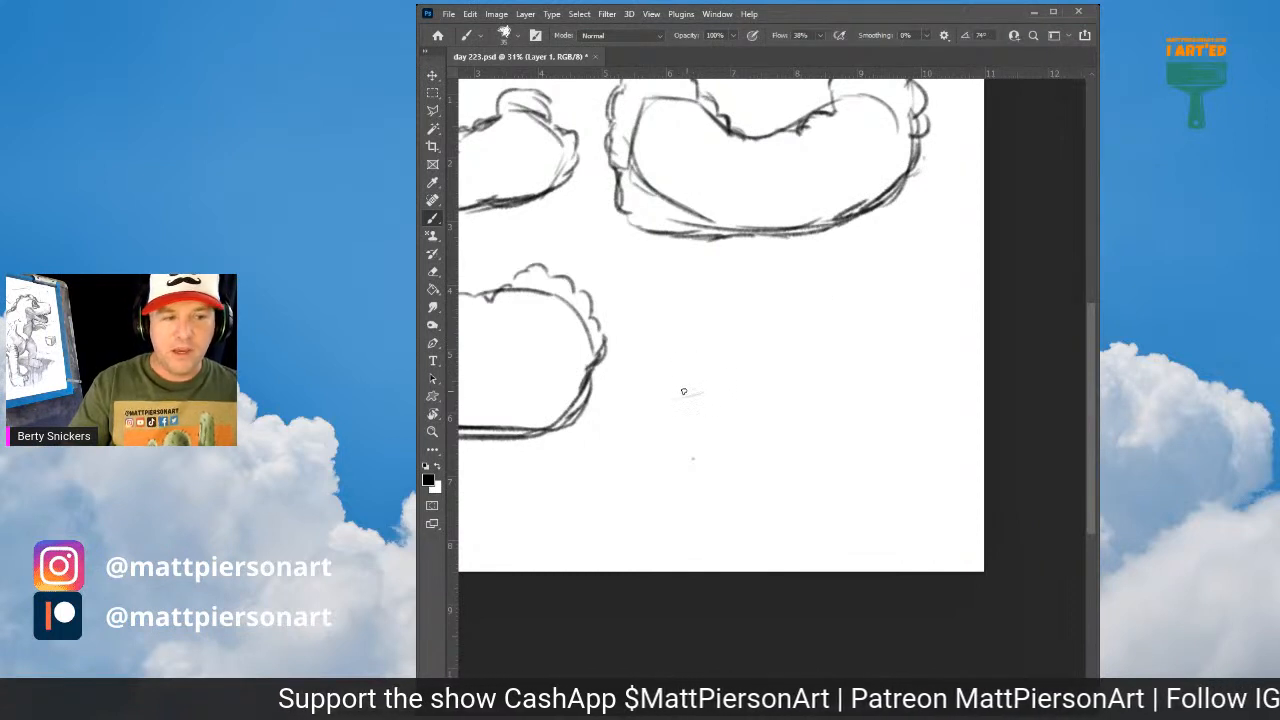
Step: Sketch a fourth cloud below the bean-shaped one, with a low left shelf, two puffy upper bumps and a long flat base
mouse_move(682, 395)
mouse_down()
mouse_move(720, 387)
mouse_move(705, 320)
mouse_move(720, 302)
mouse_move(732, 314)
mouse_move(738, 294)
mouse_move(820, 329)
mouse_move(885, 306)
mouse_move(928, 332)
mouse_up()
mouse_move(738, 294)
mouse_down()
mouse_move(701, 317)
mouse_move(706, 378)
mouse_up()
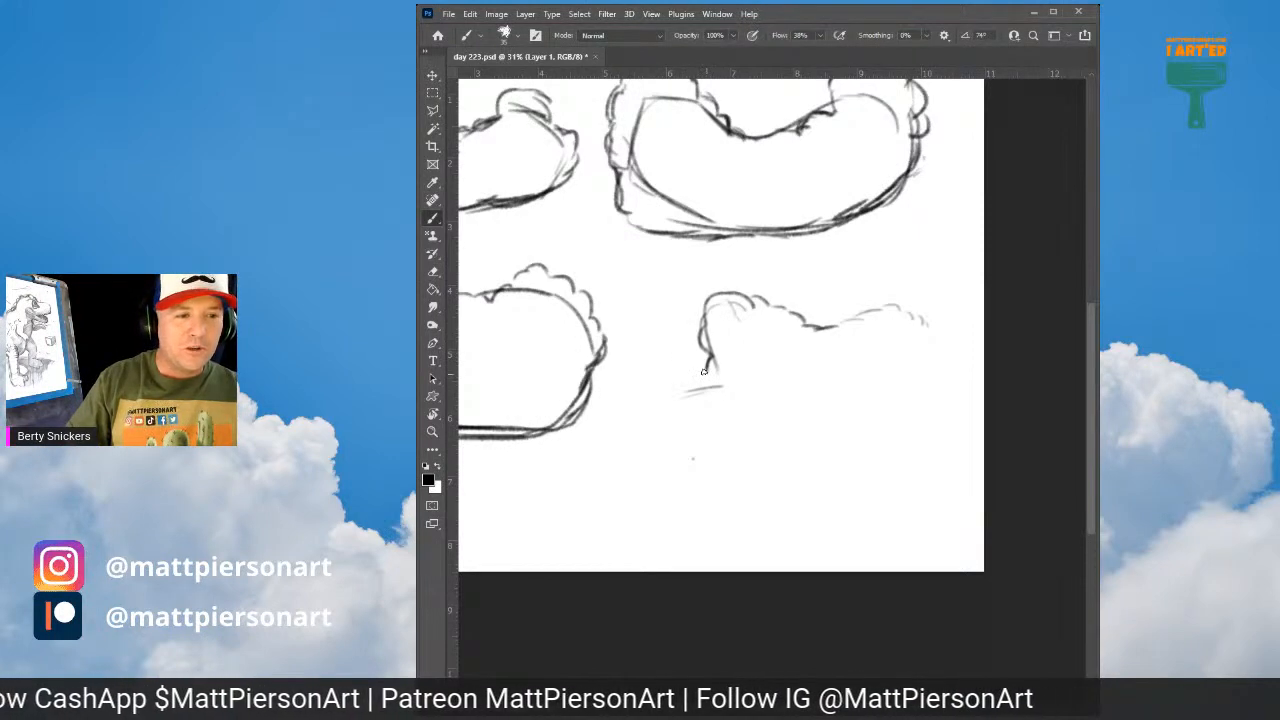
drag(703, 378, 658, 380)
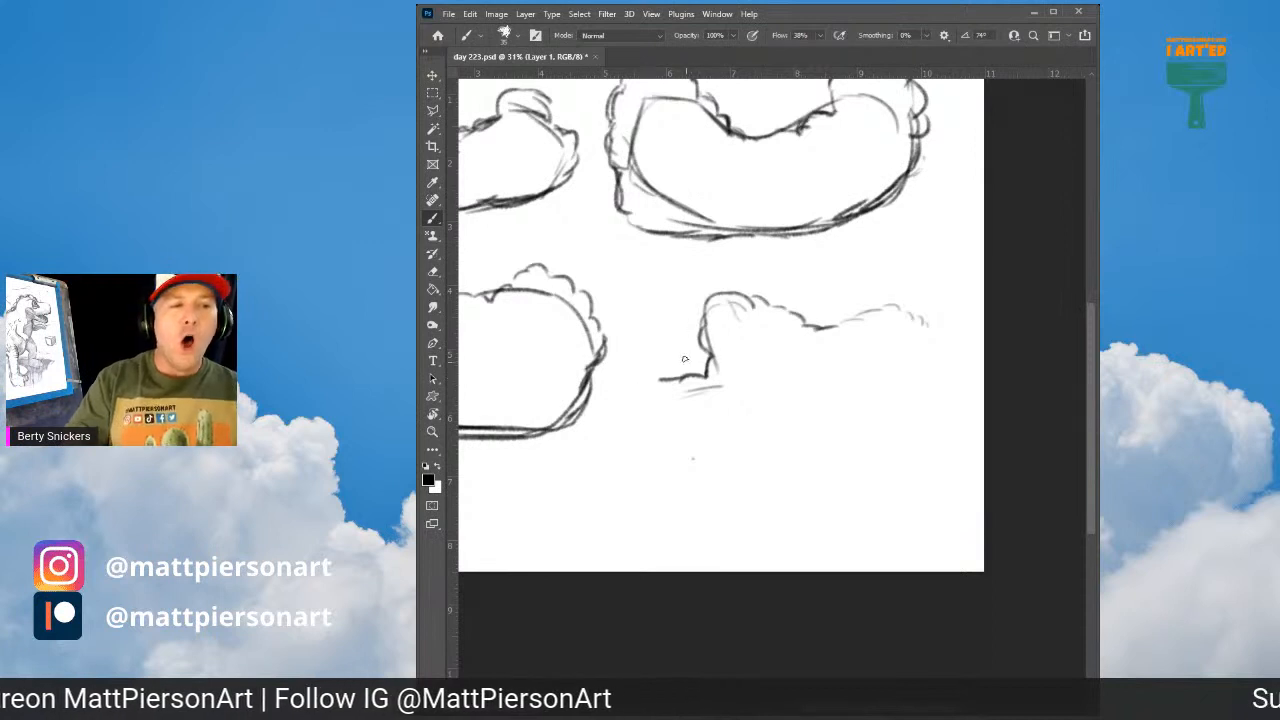
mouse_move(662, 376)
mouse_down()
mouse_move(632, 416)
mouse_move(653, 440)
mouse_move(816, 444)
mouse_up()
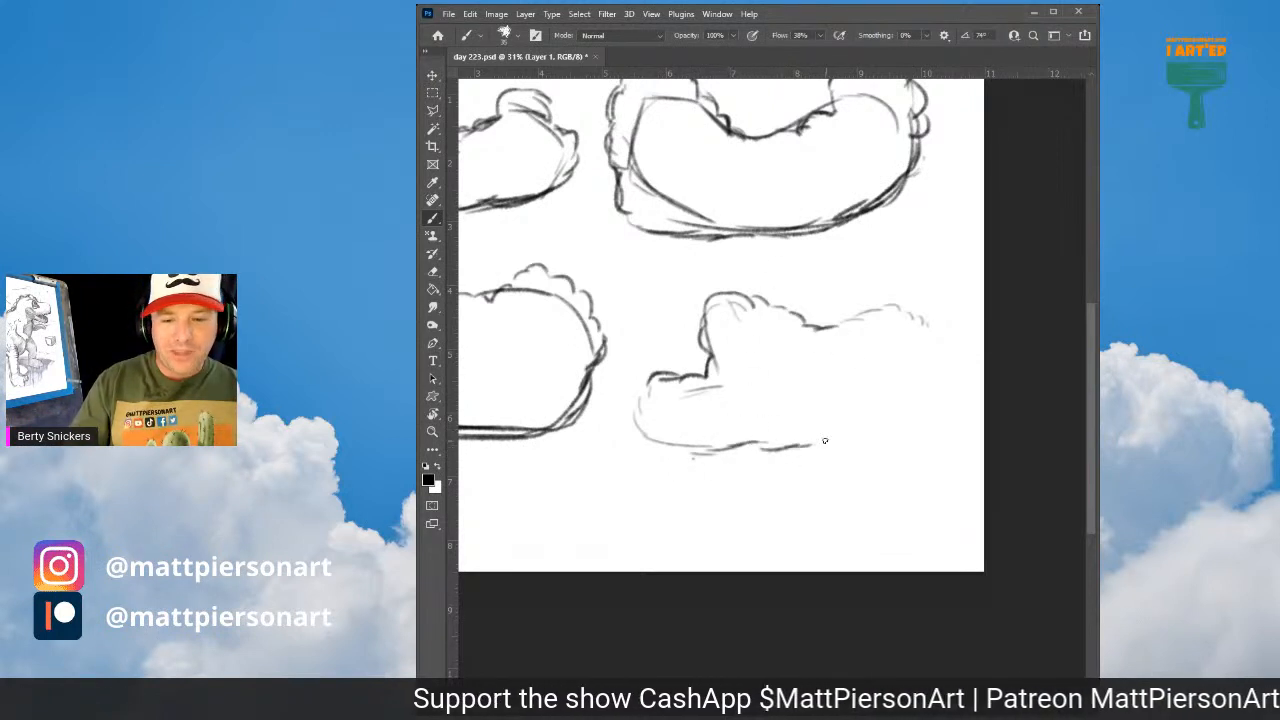
mouse_move(874, 313)
mouse_down()
mouse_move(837, 324)
mouse_move(884, 302)
mouse_move(915, 324)
mouse_move(955, 426)
mouse_move(808, 455)
mouse_move(823, 449)
mouse_move(790, 441)
mouse_up()
Step: Fade the rough cloud sketches and switch to a new layer for darker outlines, framing the first cloud
mouse_move(687, 272)
mouse_down()
mouse_move(737, 324)
mouse_move(940, 254)
mouse_up()
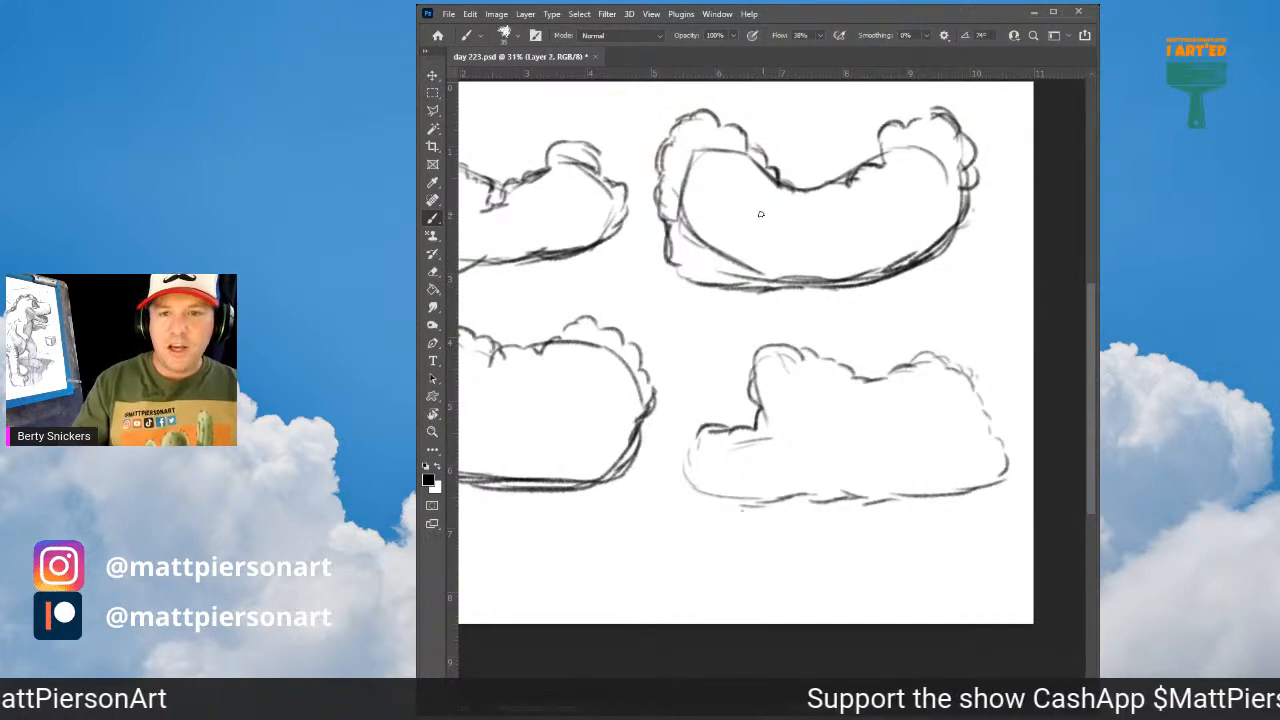
drag(788, 262, 863, 217)
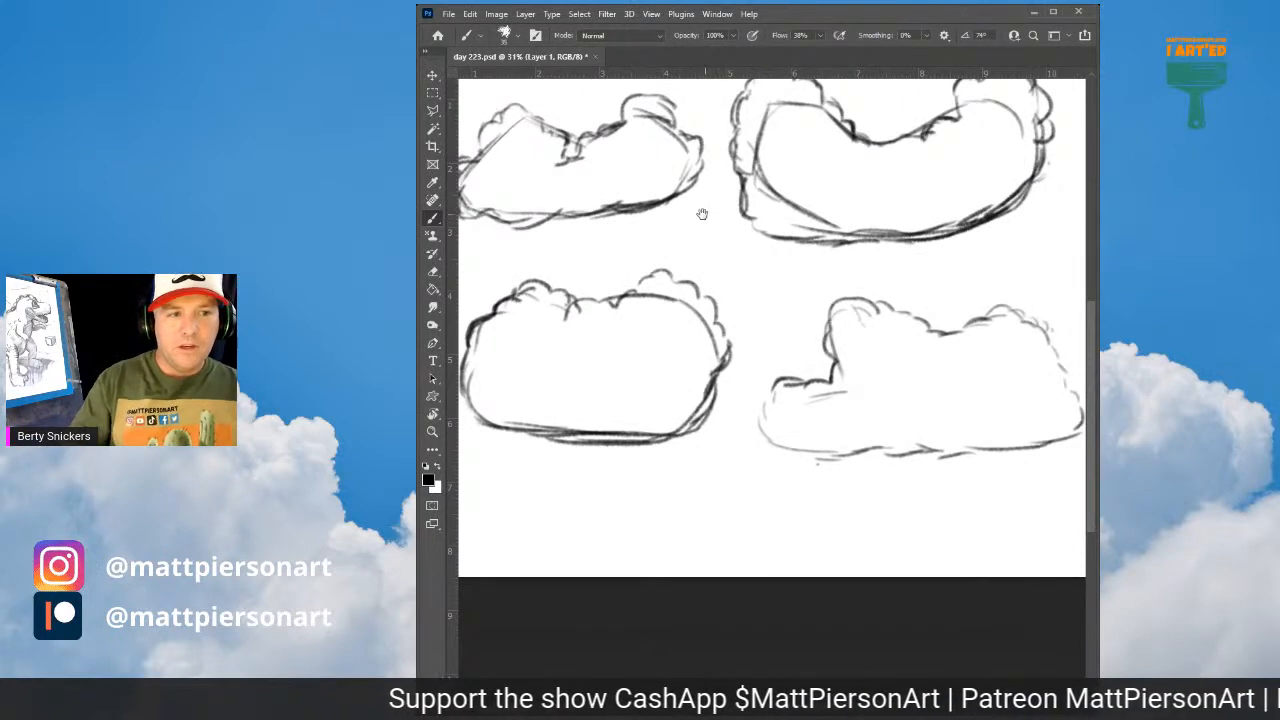
drag(732, 231, 903, 261)
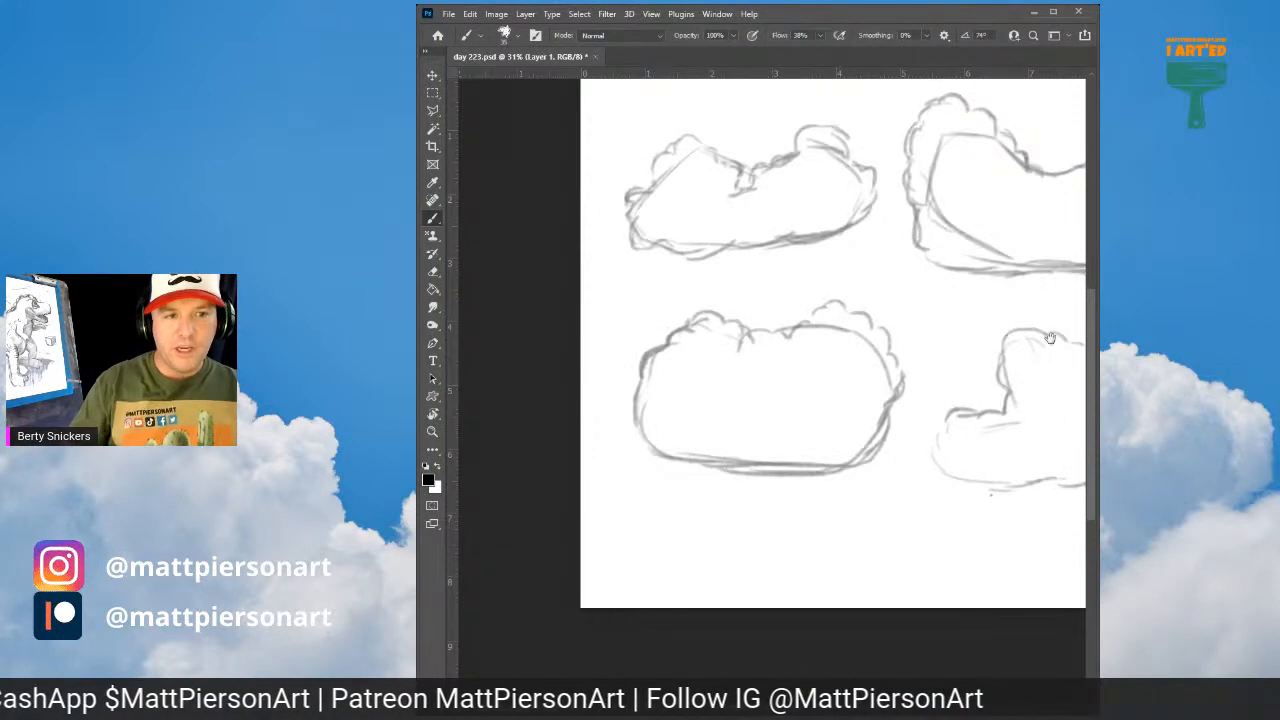
drag(881, 285, 885, 354)
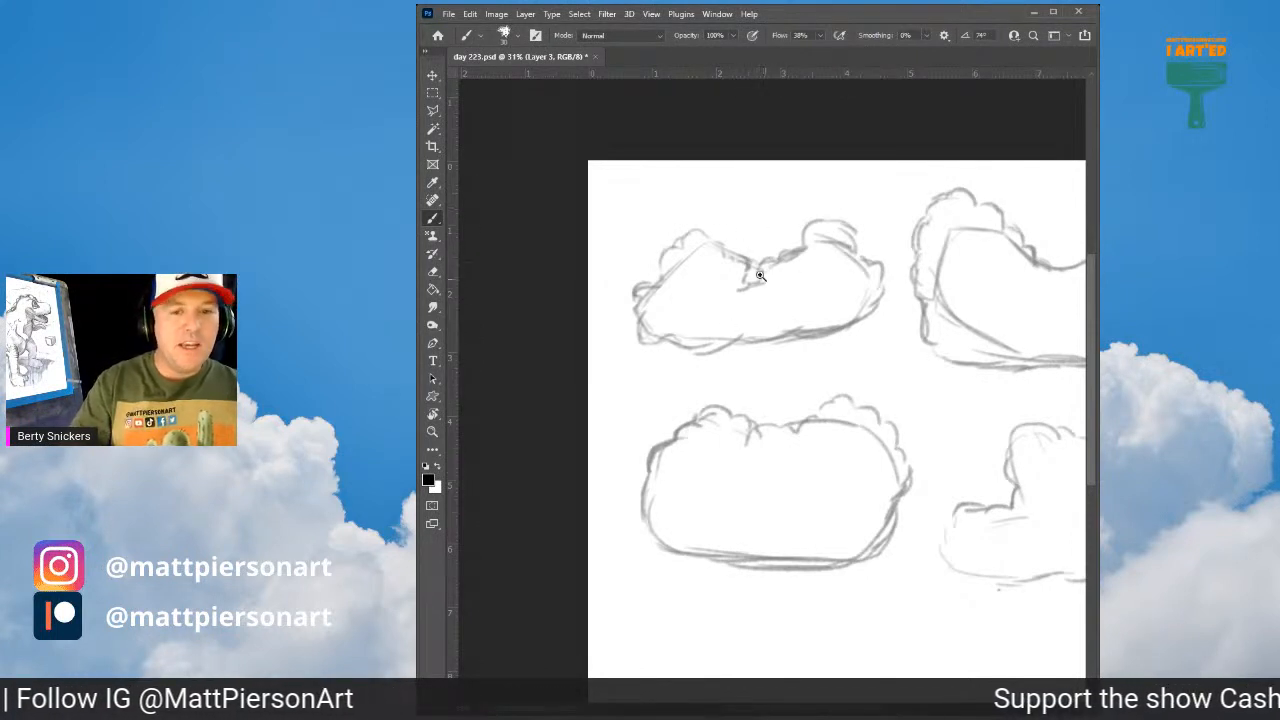
drag(750, 313, 771, 303)
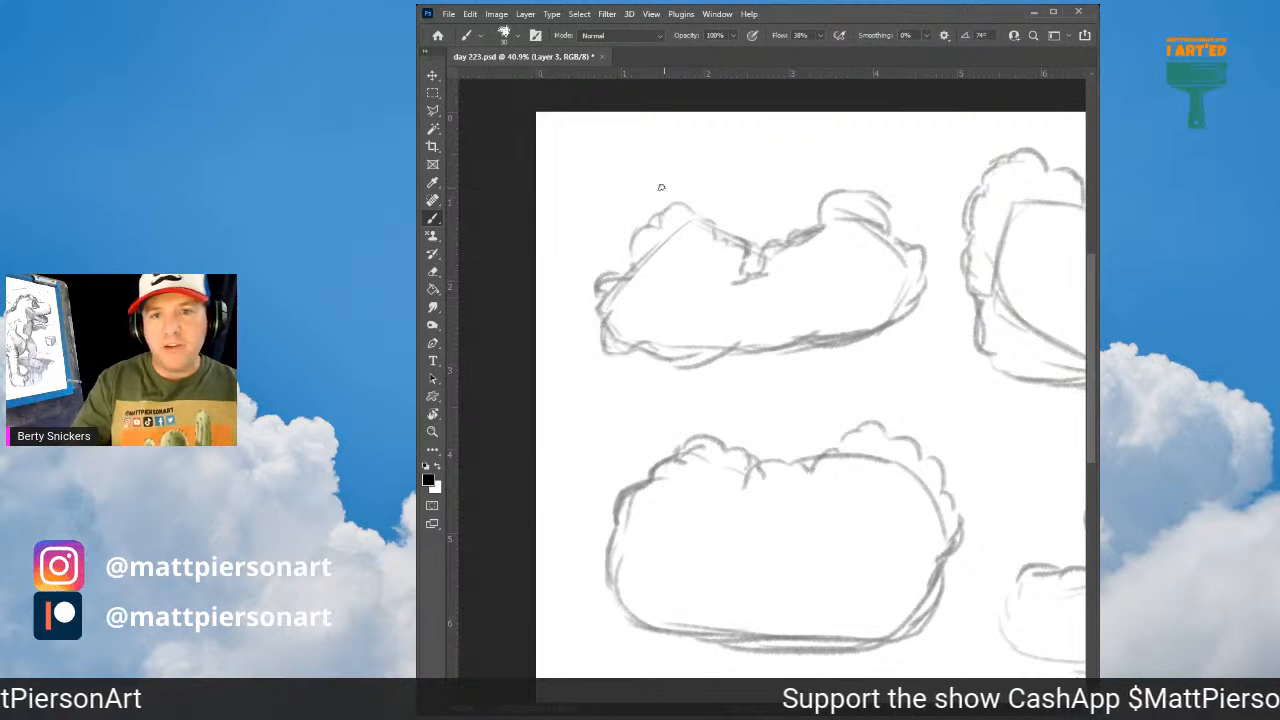
Step: Ink the first cloud's left puffs and central notch in dark line, with small curls inside its left end
mouse_move(666, 205)
mouse_down()
mouse_move(658, 220)
mouse_move(668, 206)
mouse_move(691, 216)
mouse_move(638, 232)
mouse_move(620, 280)
mouse_move(602, 277)
mouse_move(618, 278)
mouse_up()
key(ctrl+z)
drag(649, 285, 672, 294)
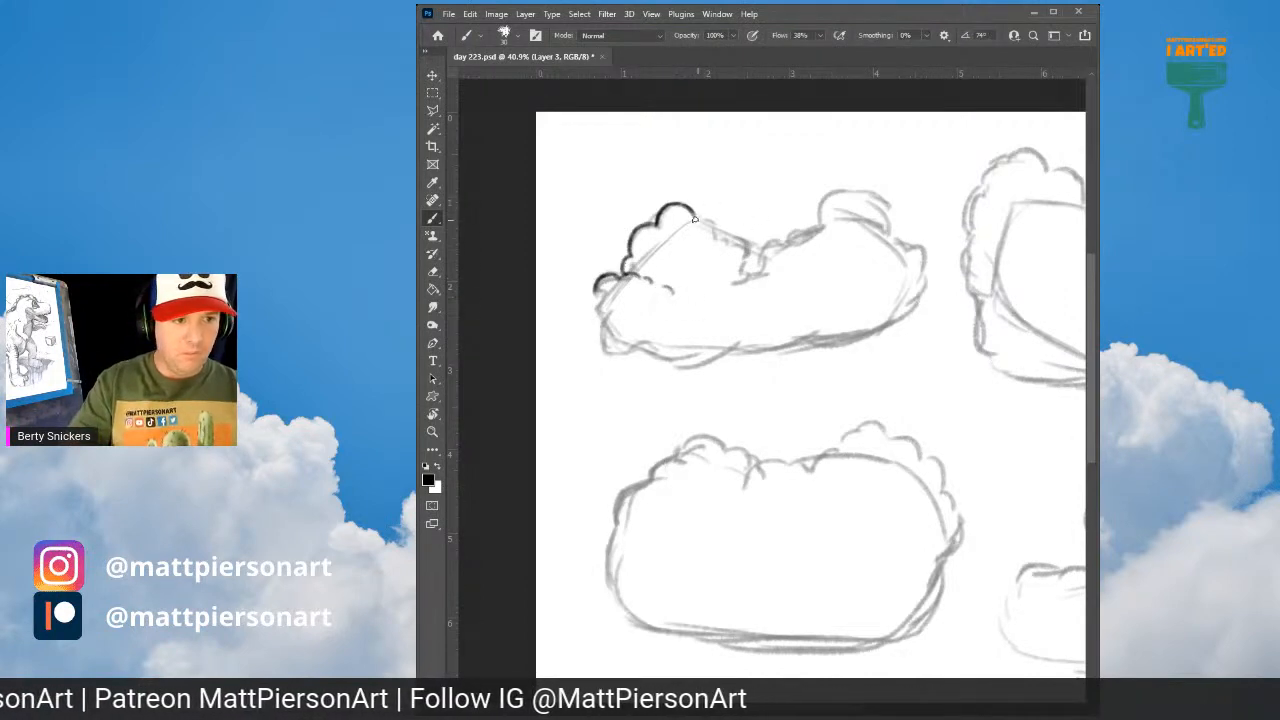
mouse_move(694, 219)
mouse_down()
mouse_move(743, 246)
mouse_move(740, 272)
mouse_move(764, 273)
mouse_move(767, 246)
mouse_move(814, 229)
mouse_up()
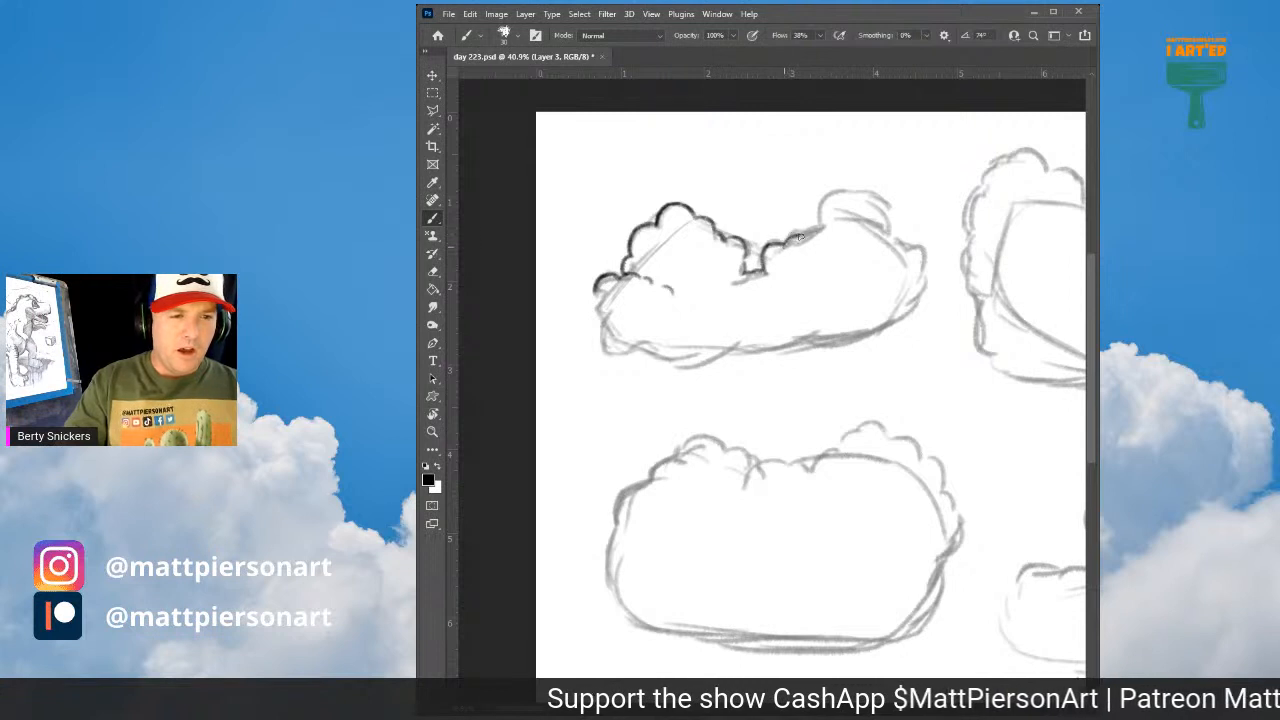
Step: Ink scalloped puffs over the first cloud's right bump, and outline its left end, underside and right end
drag(810, 229, 834, 196)
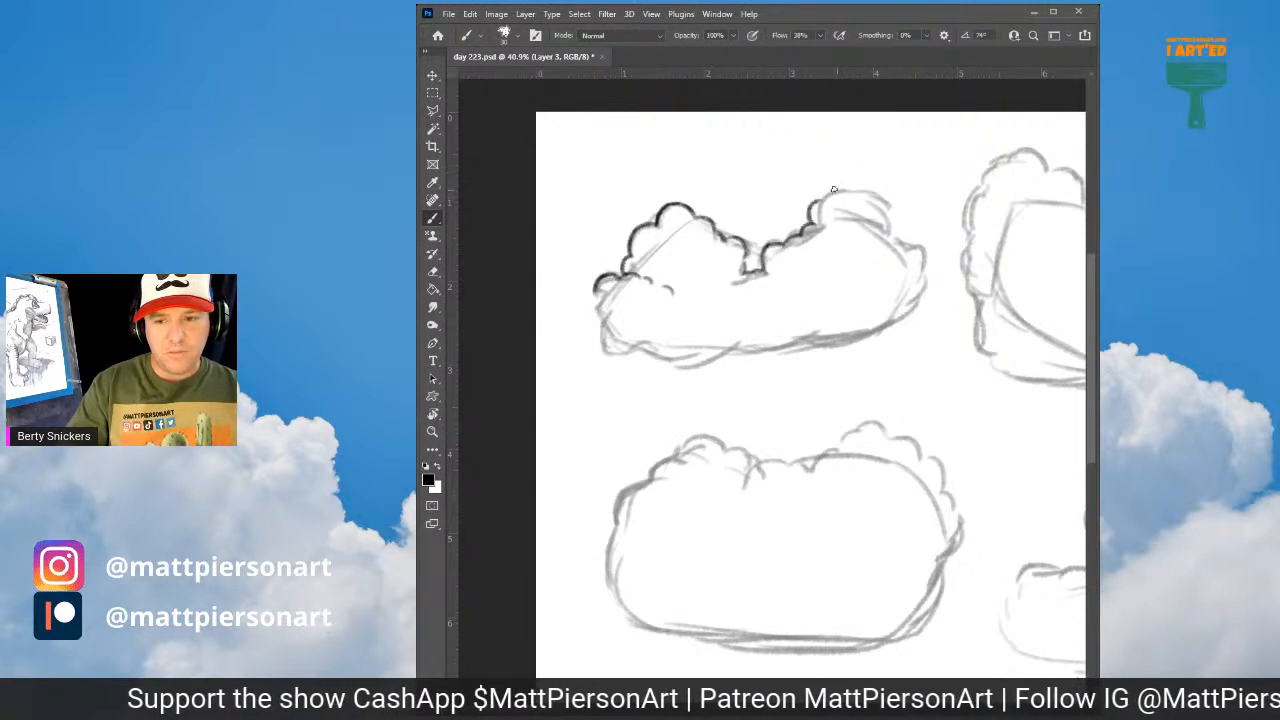
mouse_move(818, 200)
mouse_down()
mouse_move(861, 183)
mouse_move(897, 237)
mouse_up()
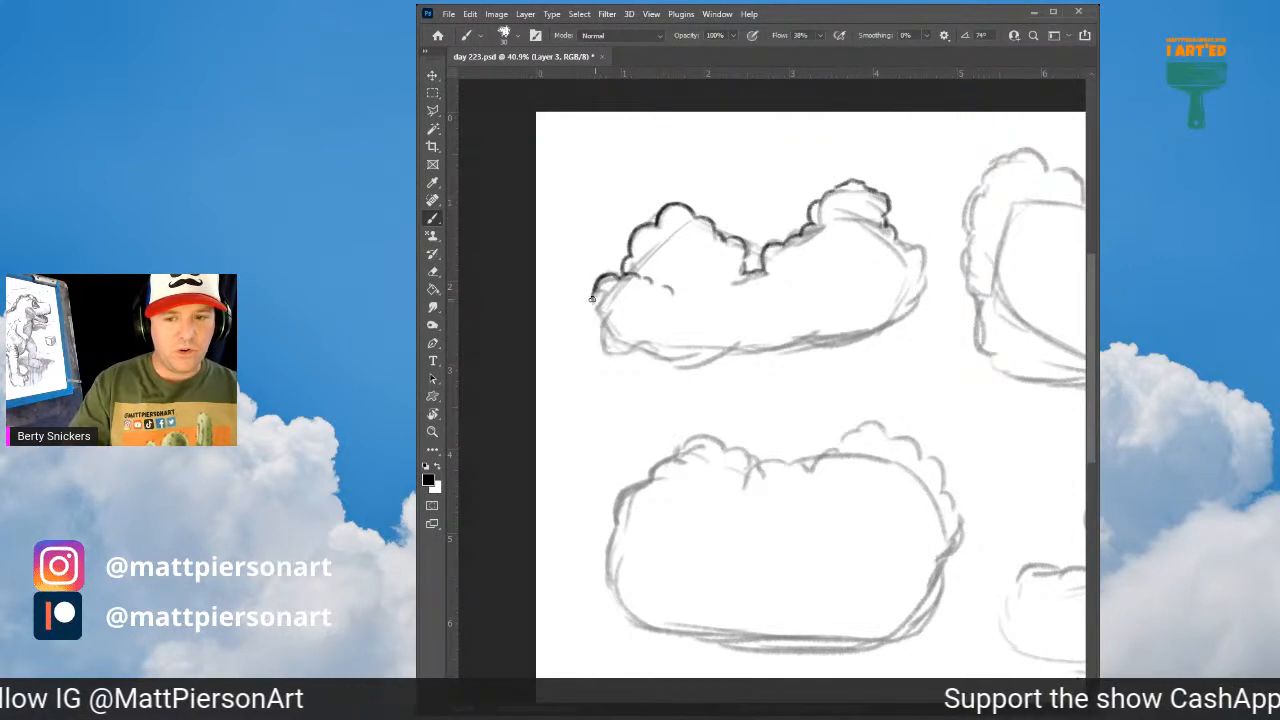
mouse_move(592, 288)
mouse_down()
mouse_move(606, 348)
mouse_move(646, 343)
mouse_move(680, 360)
mouse_move(864, 333)
mouse_move(915, 312)
mouse_up()
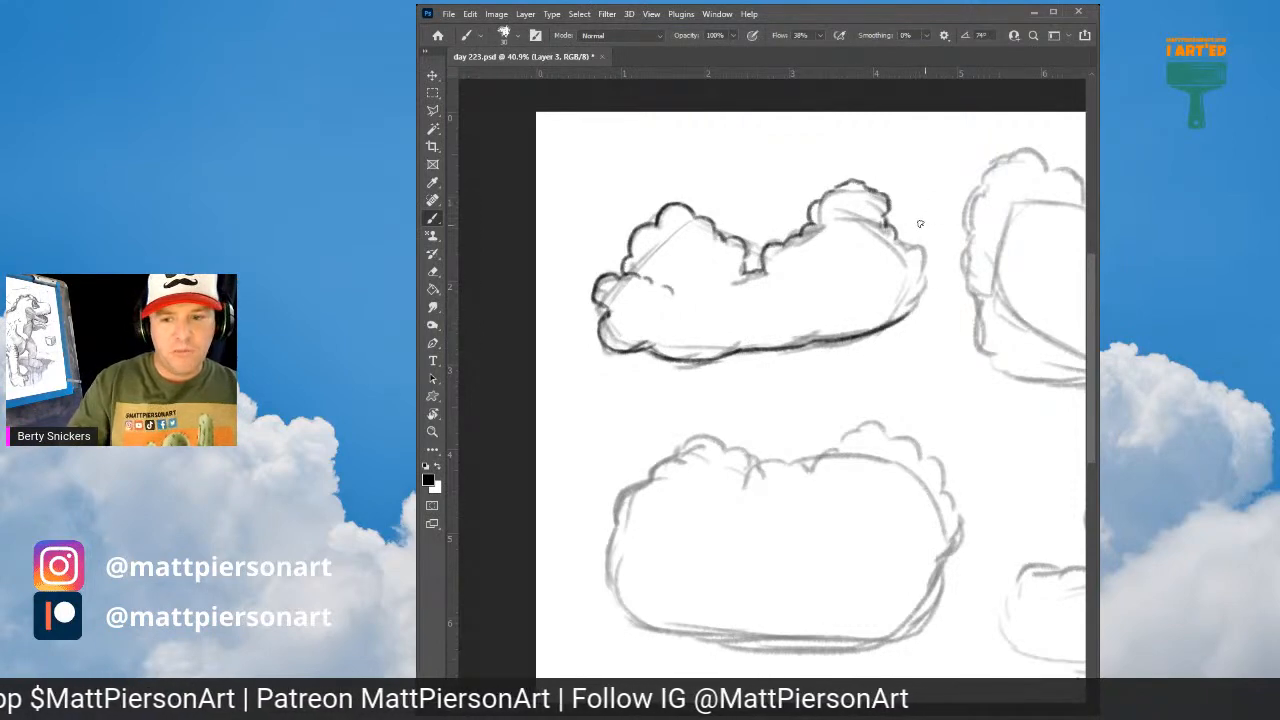
mouse_move(895, 237)
mouse_down()
mouse_move(925, 278)
mouse_move(907, 310)
mouse_up()
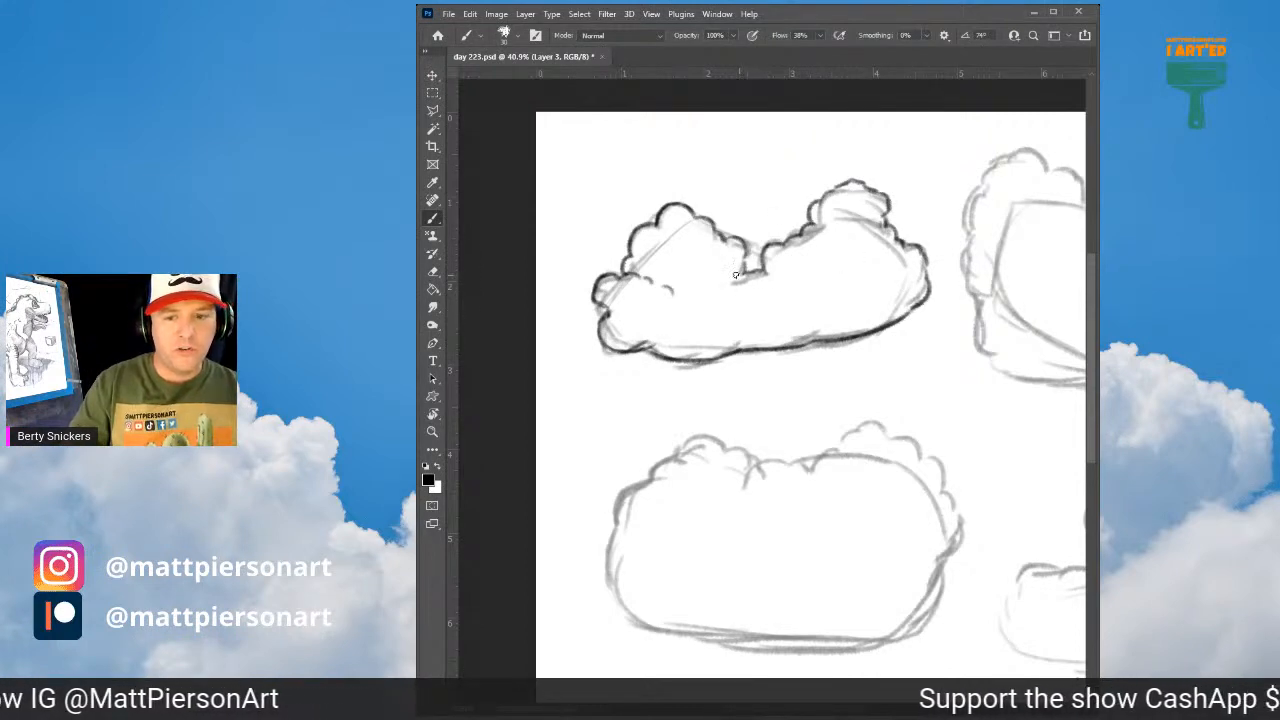
Step: Ink rounded puffs over the top and outer side of the bean-shaped cloud's left lobe, including one bulging outward
mouse_move(899, 272)
mouse_down()
mouse_move(849, 289)
mouse_move(751, 277)
mouse_move(788, 294)
mouse_up()
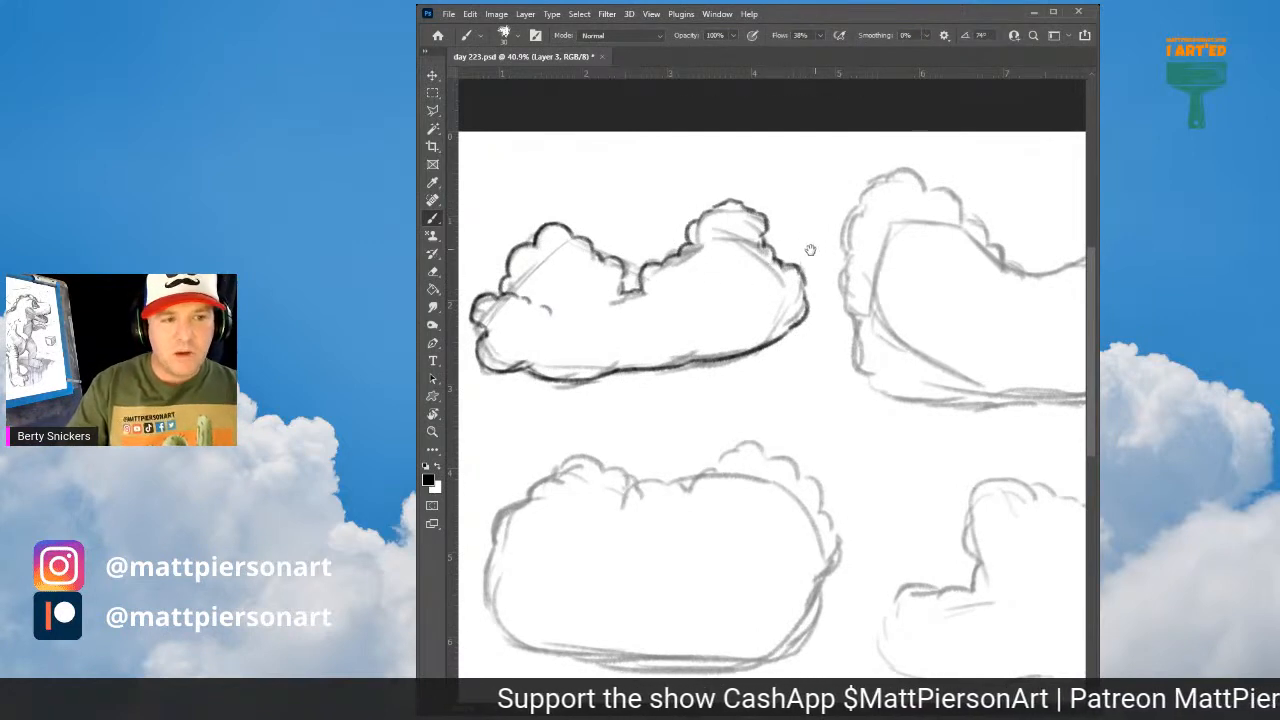
drag(810, 249, 682, 264)
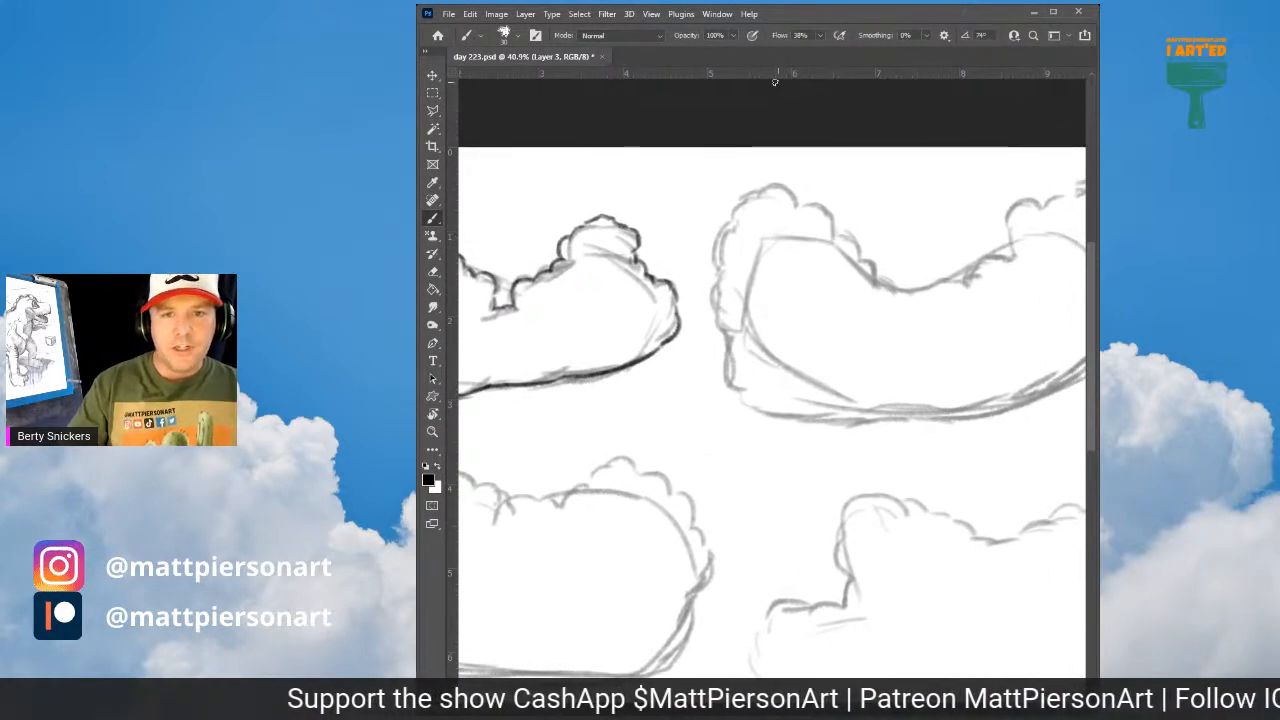
mouse_move(818, 250)
mouse_down()
mouse_move(766, 263)
mouse_move(760, 238)
mouse_up()
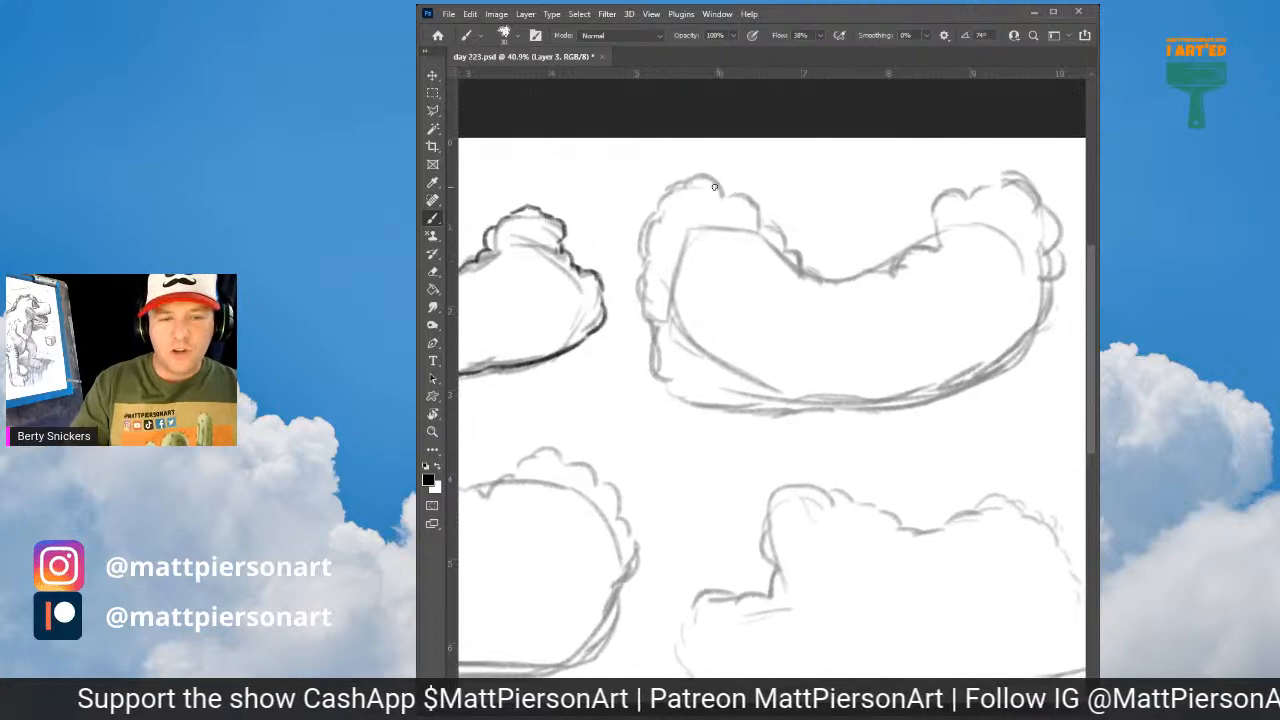
mouse_move(699, 175)
mouse_down()
mouse_move(724, 193)
mouse_move(683, 181)
mouse_move(753, 206)
mouse_up()
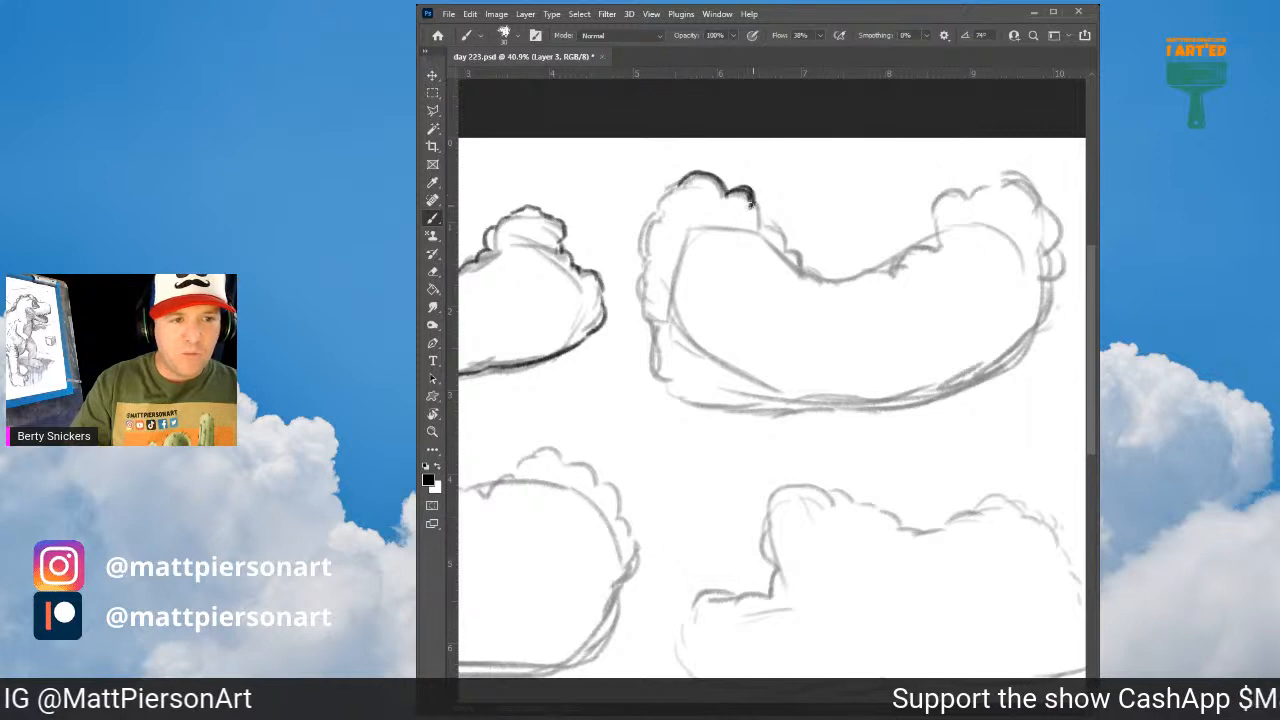
mouse_move(748, 207)
mouse_down()
mouse_move(756, 218)
mouse_move(688, 178)
mouse_move(677, 204)
mouse_move(656, 204)
mouse_up()
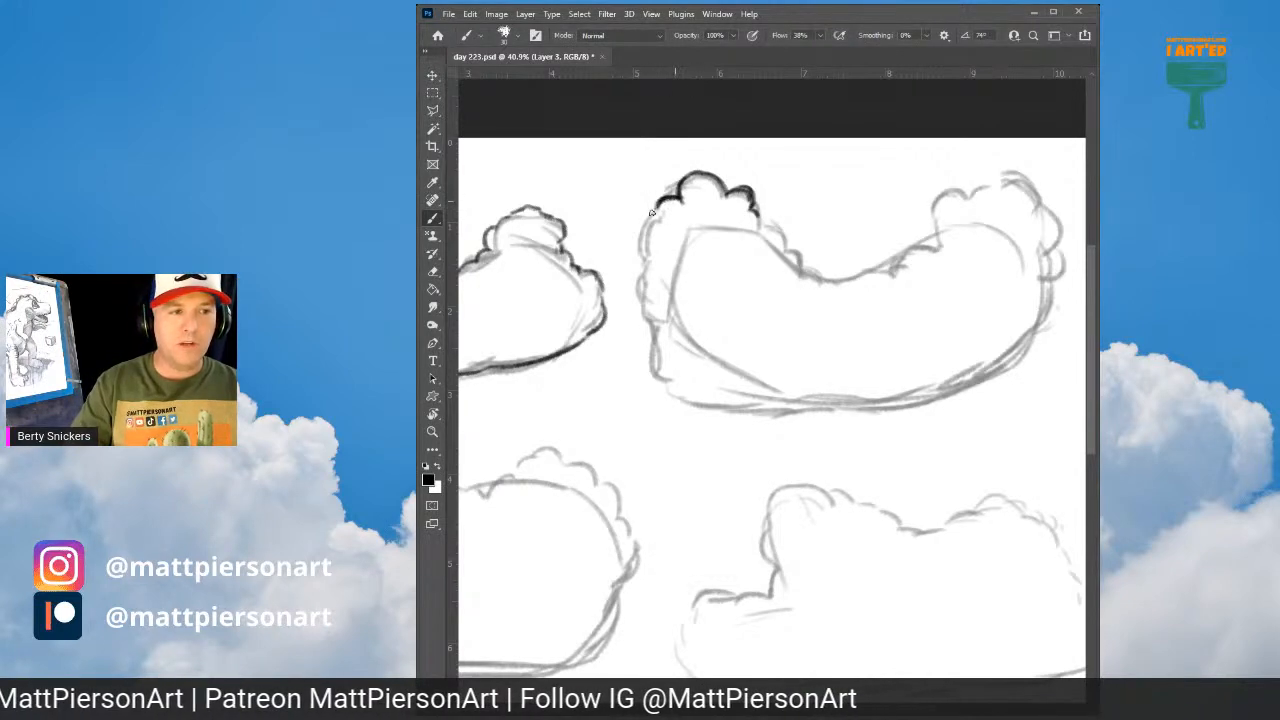
drag(660, 201, 653, 217)
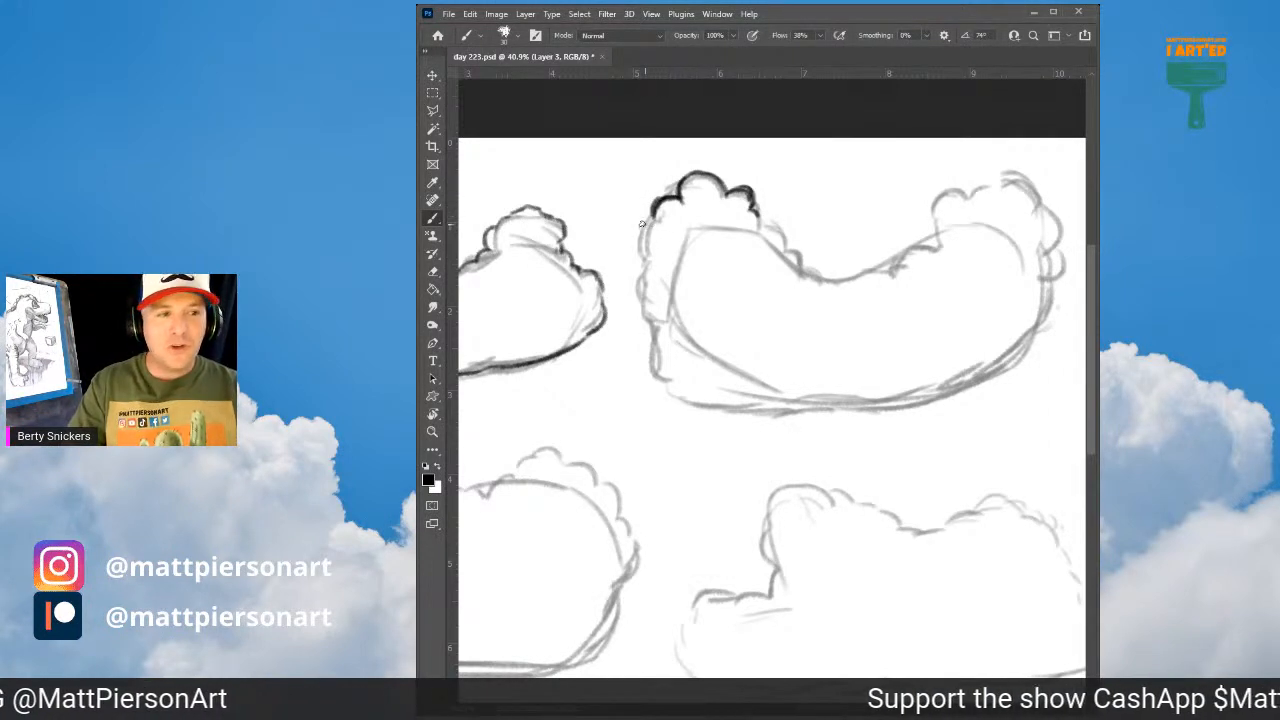
drag(652, 212, 627, 243)
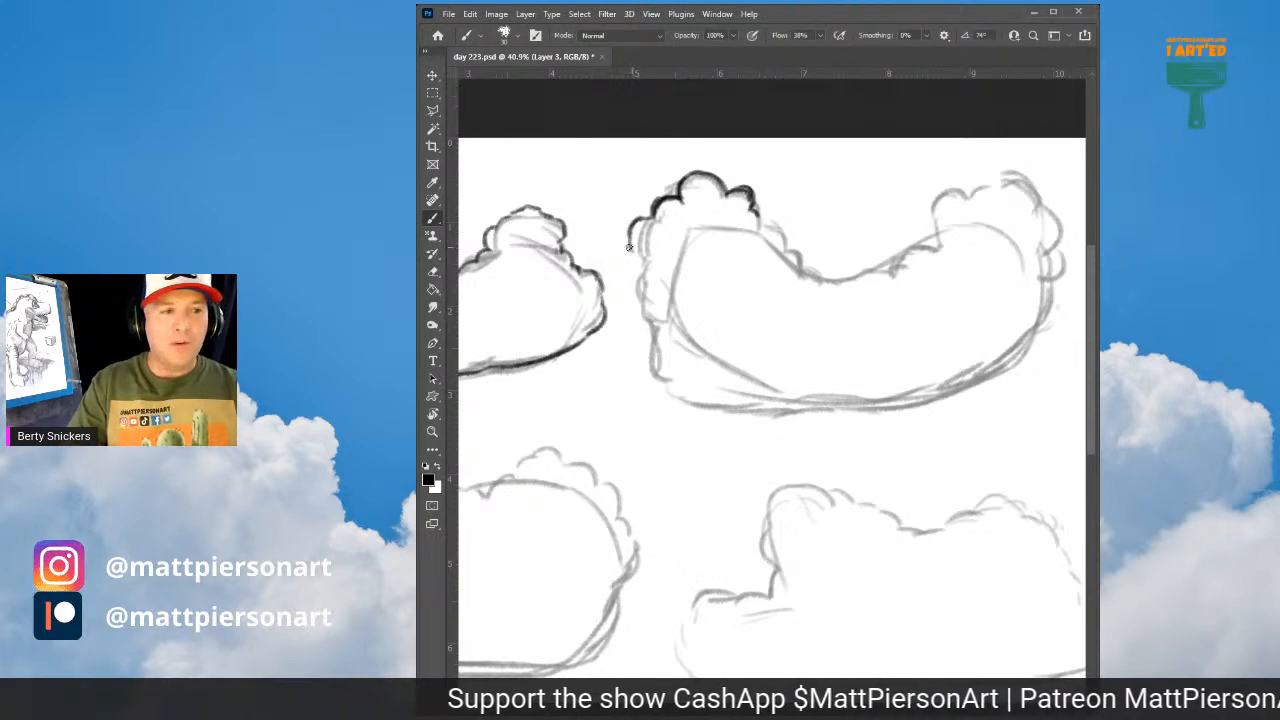
drag(628, 238, 642, 291)
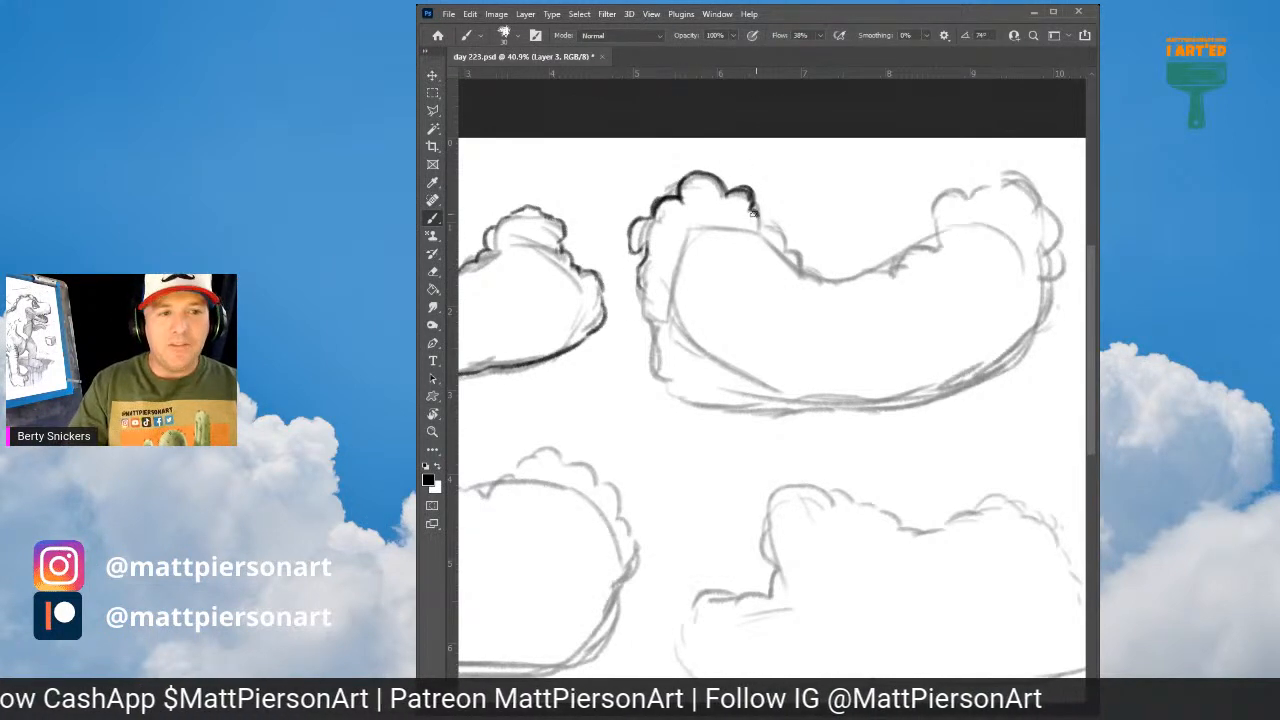
Step: Ink puffs down the left lobe's inner slope, extend its outer side, and add a small curl inside the lobe
drag(752, 210, 802, 268)
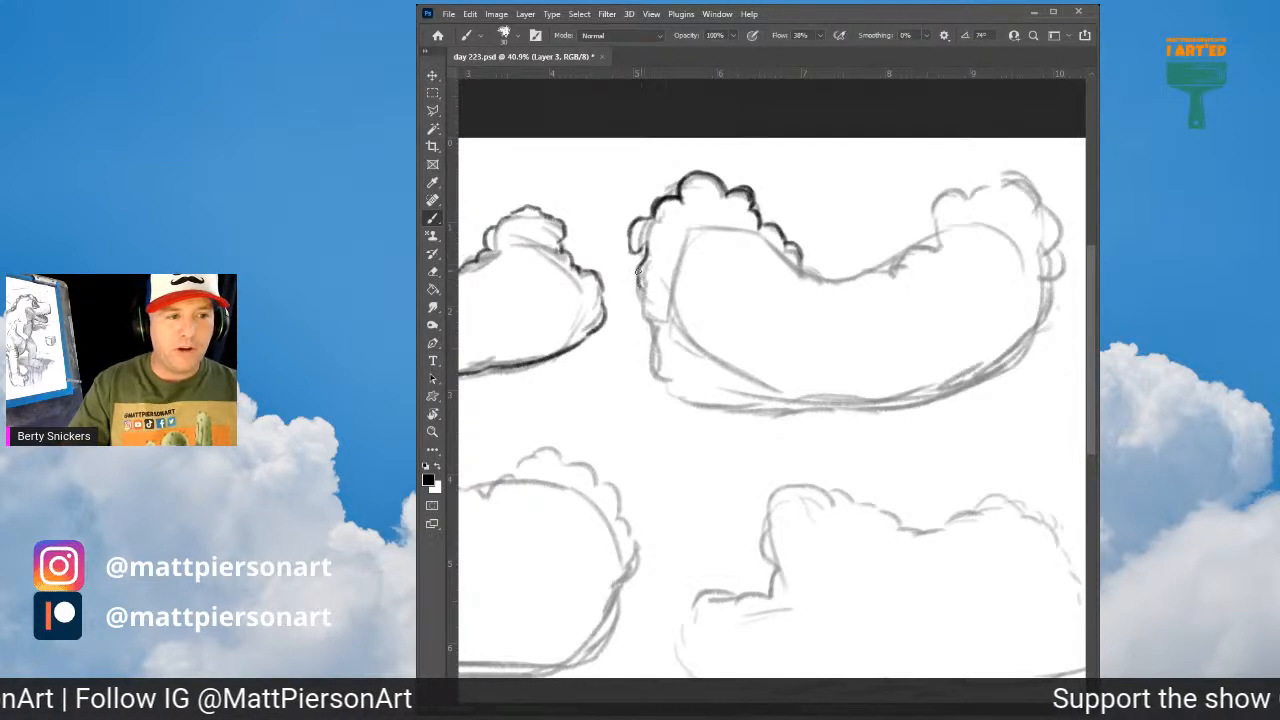
drag(640, 290, 650, 290)
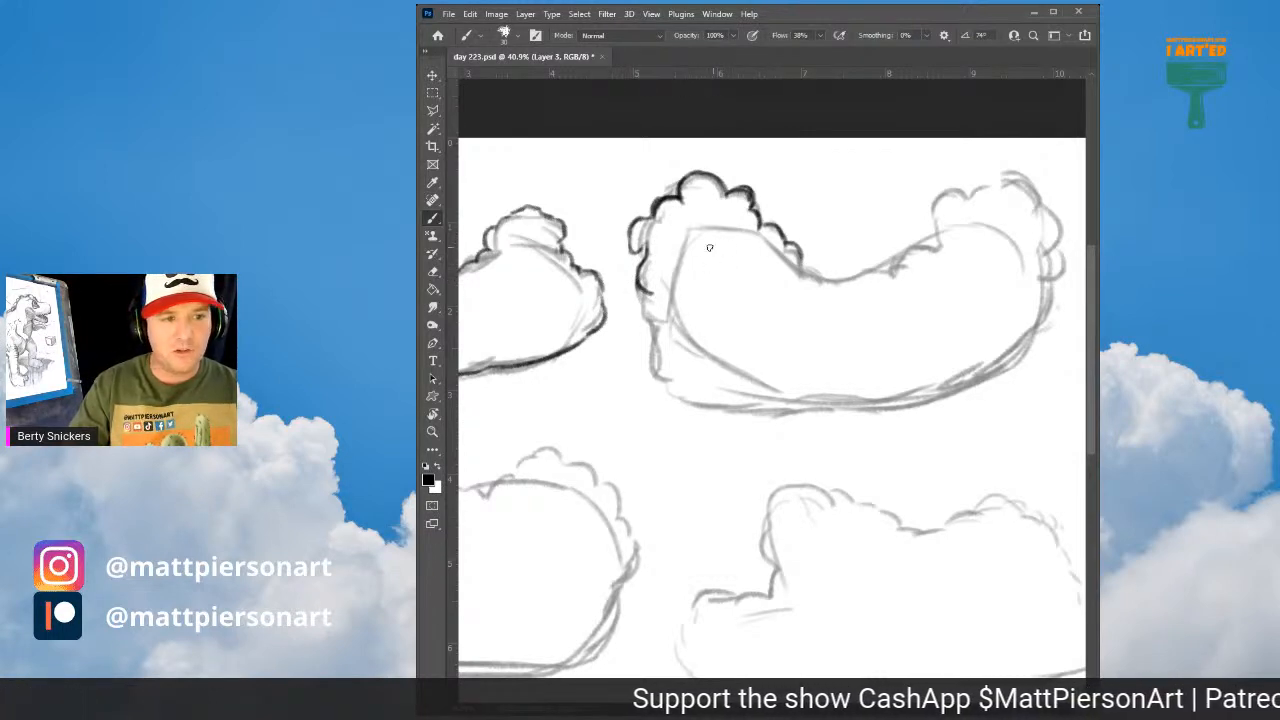
drag(709, 247, 740, 246)
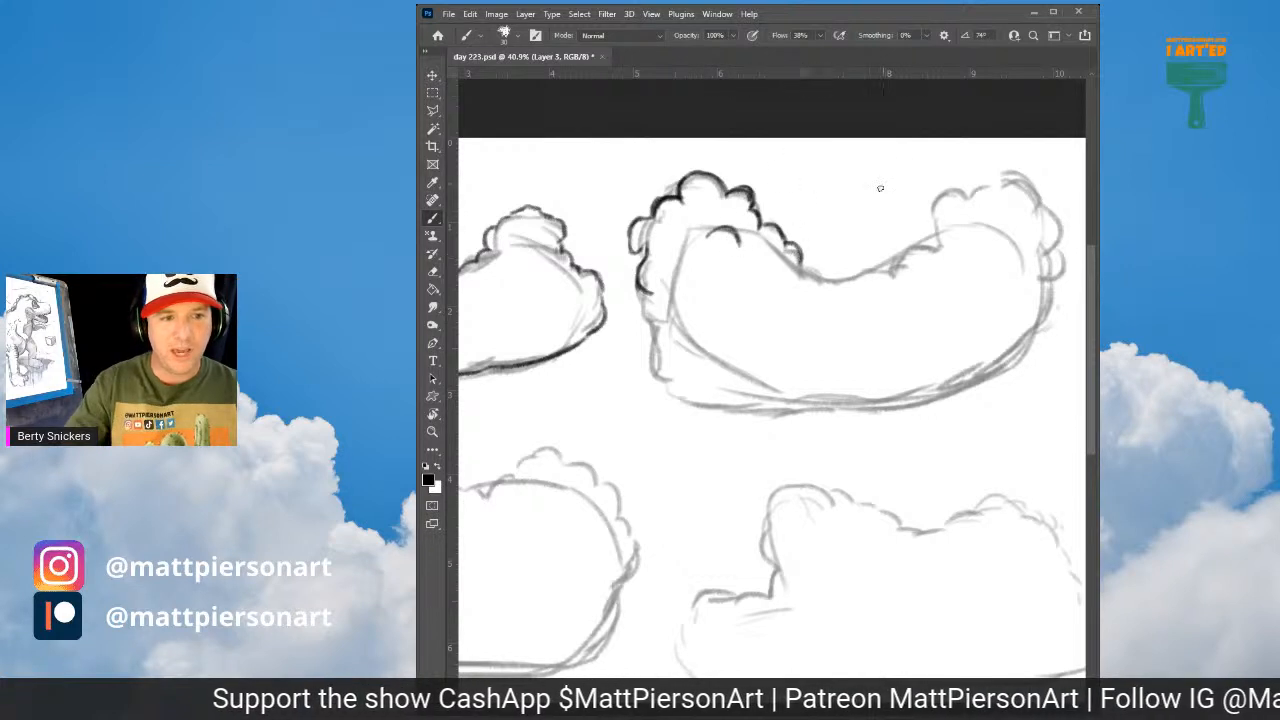
Step: Doodle a whiskered cat face above the bean-shaped cloud's dip and hand-letter "meow" beside it
mouse_move(823, 202)
mouse_down()
mouse_move(837, 172)
mouse_move(885, 195)
mouse_move(842, 219)
mouse_move(816, 152)
mouse_move(829, 178)
mouse_move(877, 170)
mouse_move(892, 151)
mouse_move(858, 207)
mouse_up()
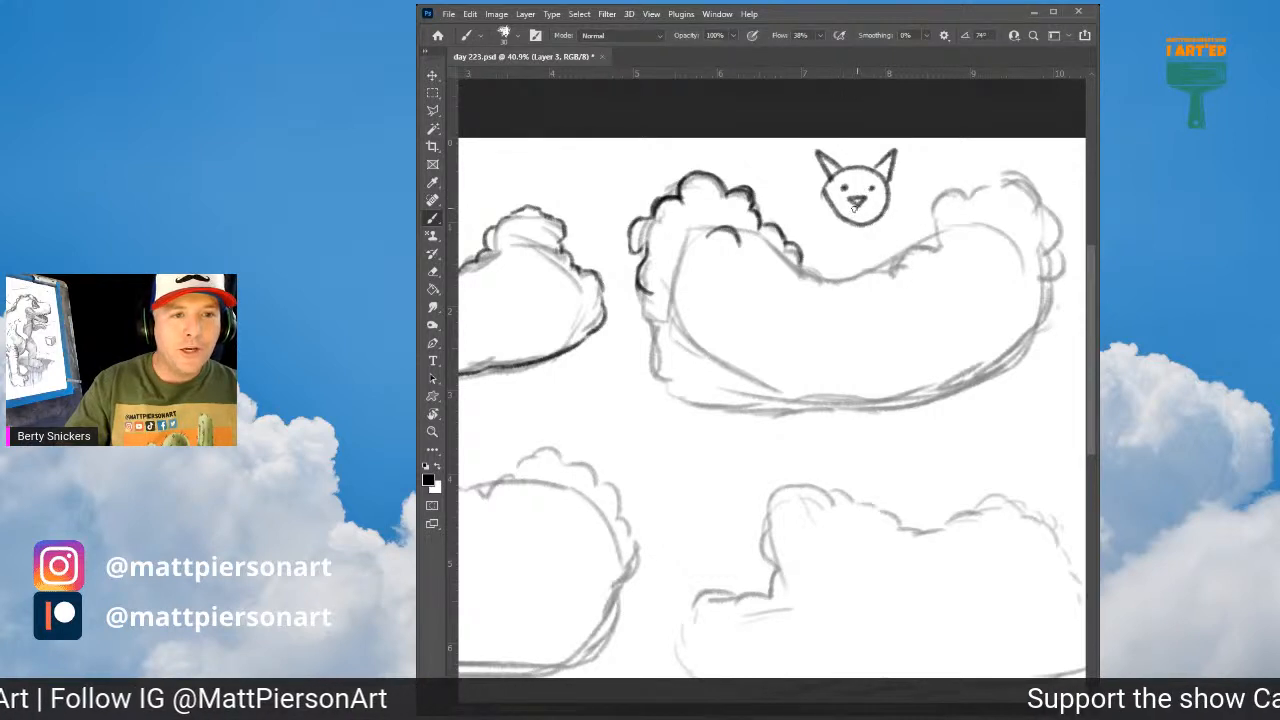
mouse_move(858, 206)
mouse_down()
mouse_move(849, 224)
mouse_move(877, 223)
mouse_move(885, 205)
mouse_move(828, 211)
mouse_move(884, 216)
mouse_move(811, 204)
mouse_move(809, 222)
mouse_move(904, 198)
mouse_move(910, 216)
mouse_move(913, 194)
mouse_move(908, 223)
mouse_up()
key(ctrl+z)
key(ctrl+z)
mouse_move(742, 150)
mouse_down()
mouse_move(747, 170)
mouse_move(812, 158)
mouse_up()
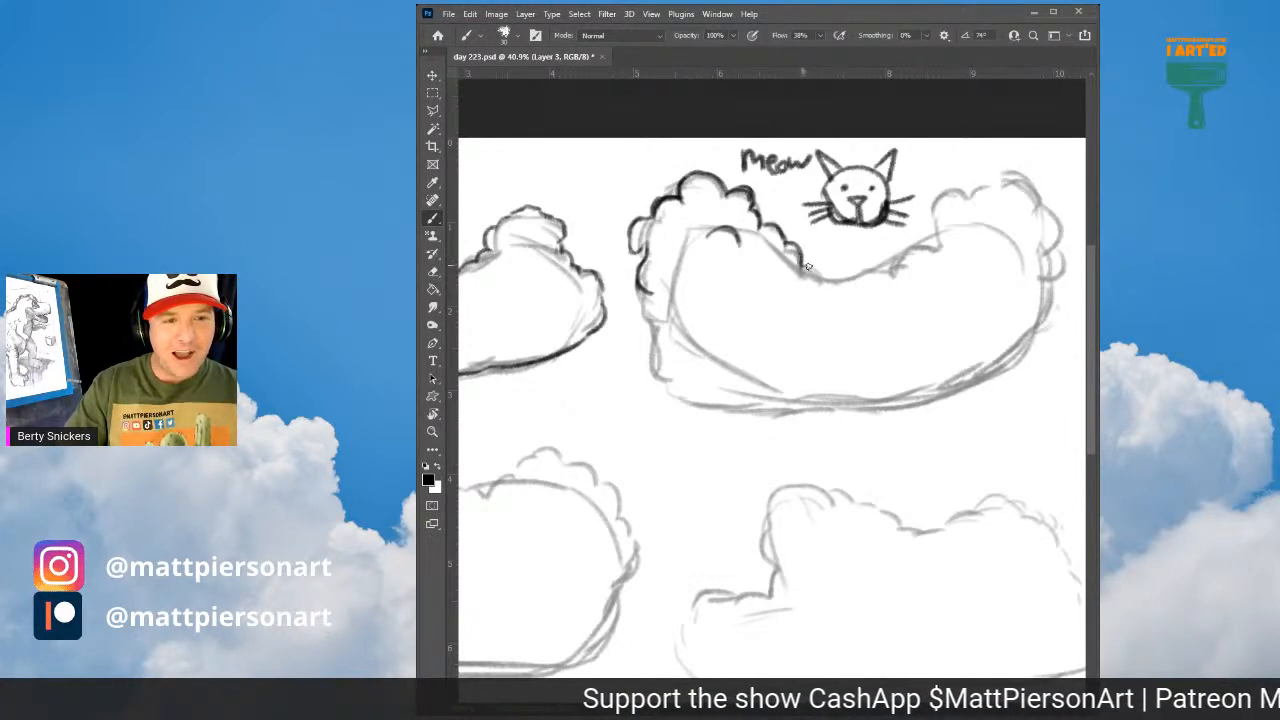
Step: Ink small scallops along the bean-shaped cloud's dip and larger puffs around its right lobe
mouse_move(808, 267)
mouse_down()
mouse_move(846, 286)
mouse_move(864, 272)
mouse_move(888, 279)
mouse_up()
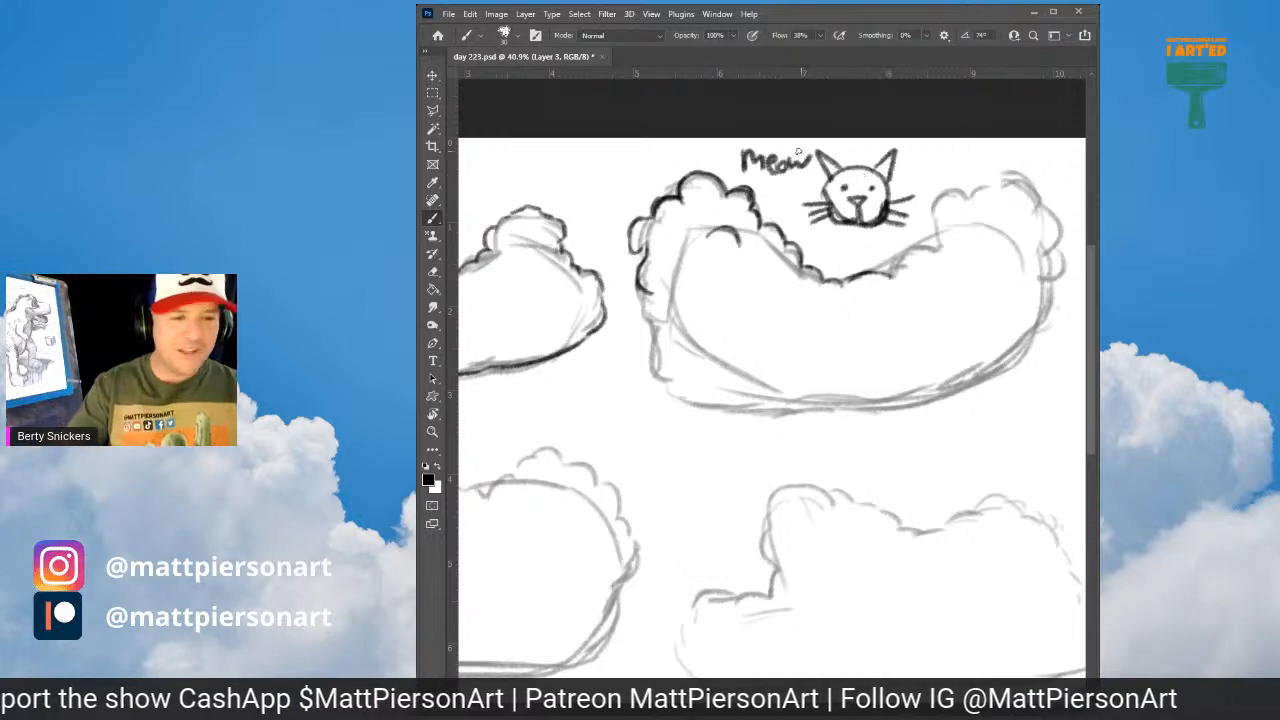
mouse_move(841, 283)
mouse_down()
mouse_move(891, 277)
mouse_move(949, 245)
mouse_move(938, 246)
mouse_move(932, 209)
mouse_move(959, 188)
mouse_move(997, 190)
mouse_move(970, 189)
mouse_move(990, 188)
mouse_move(1013, 168)
mouse_up()
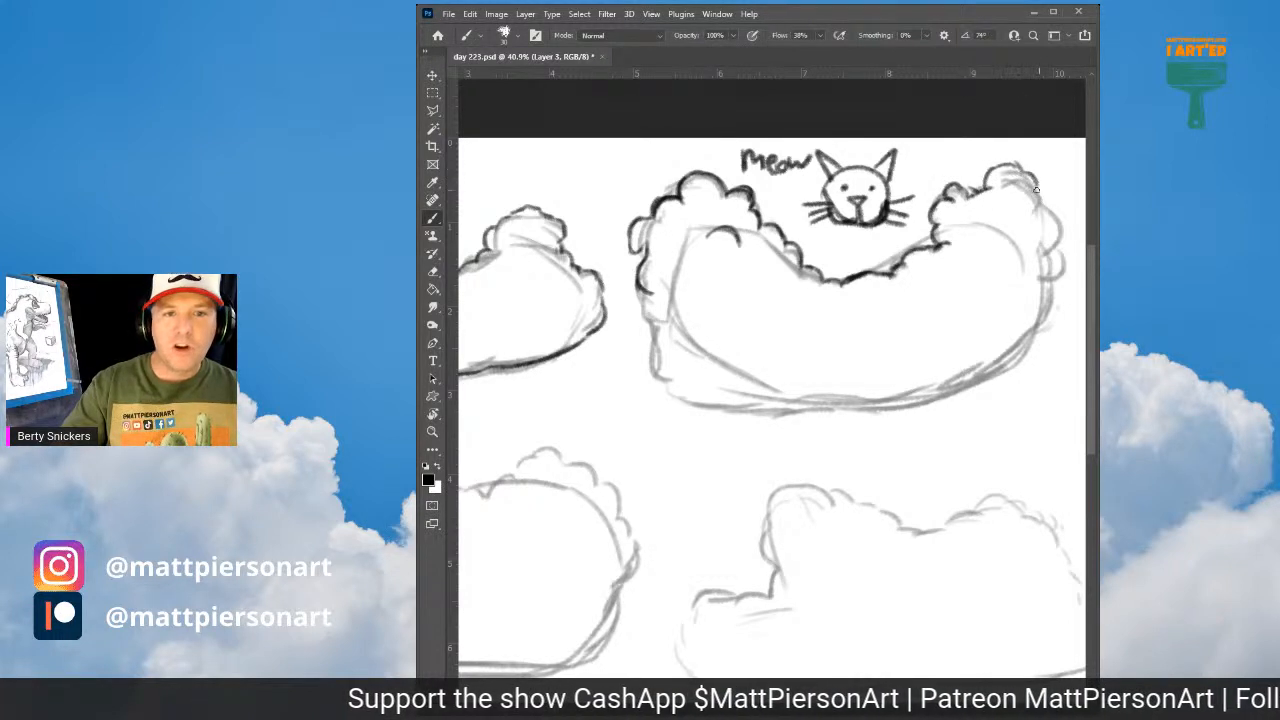
mouse_move(1030, 180)
mouse_down()
mouse_move(1058, 242)
mouse_move(1046, 254)
mouse_up()
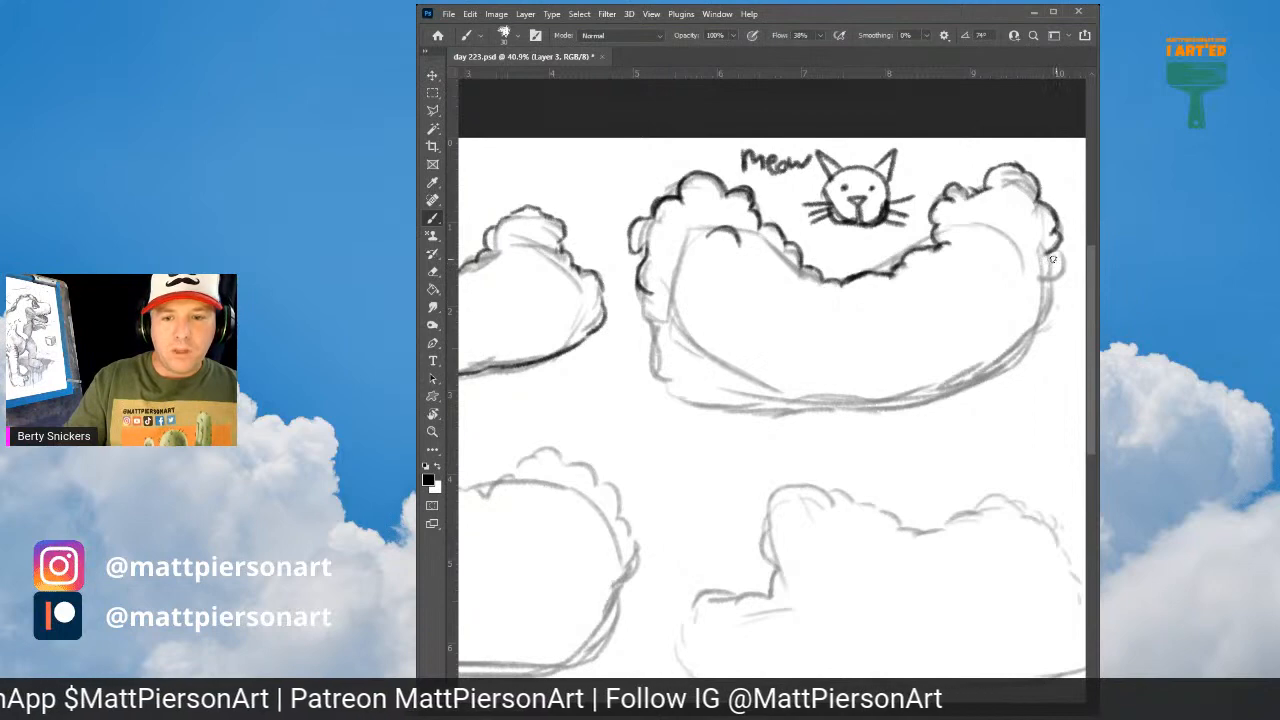
drag(1052, 252, 1033, 337)
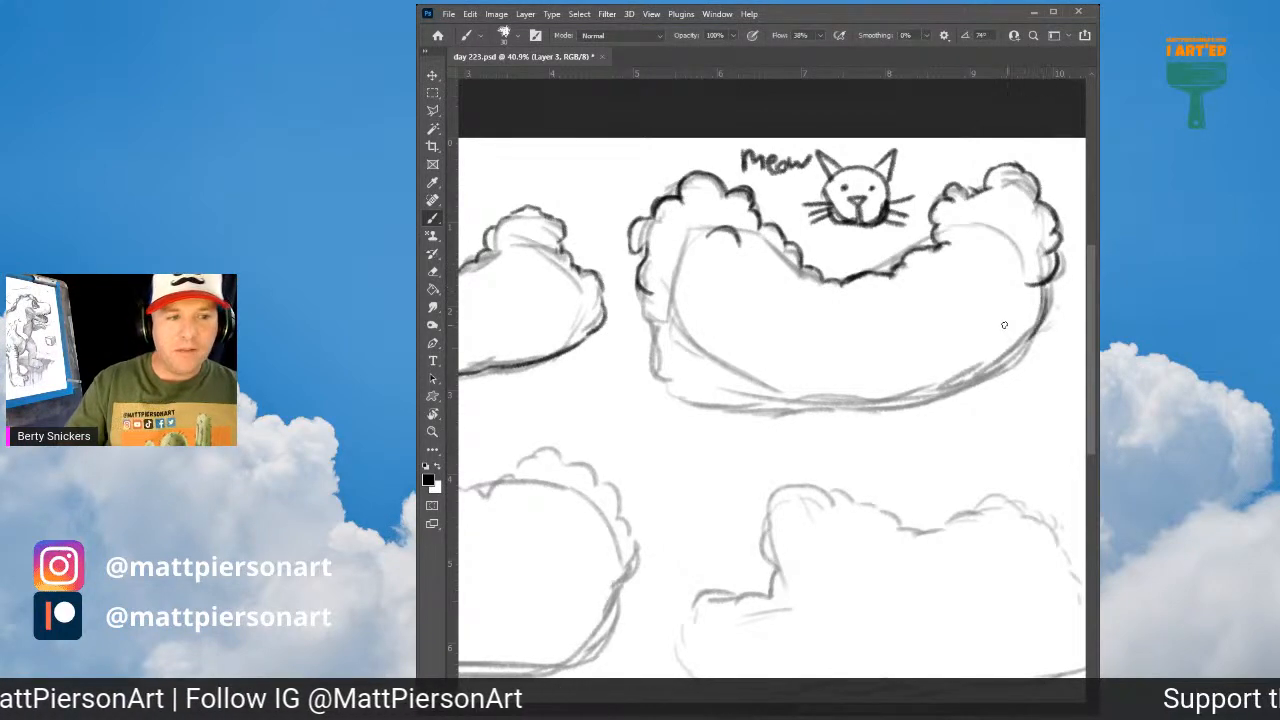
Step: Ink the bean-shaped cloud's lower outer sides and base, adding a puff with inward scallops low on its left lobe
drag(835, 358, 780, 297)
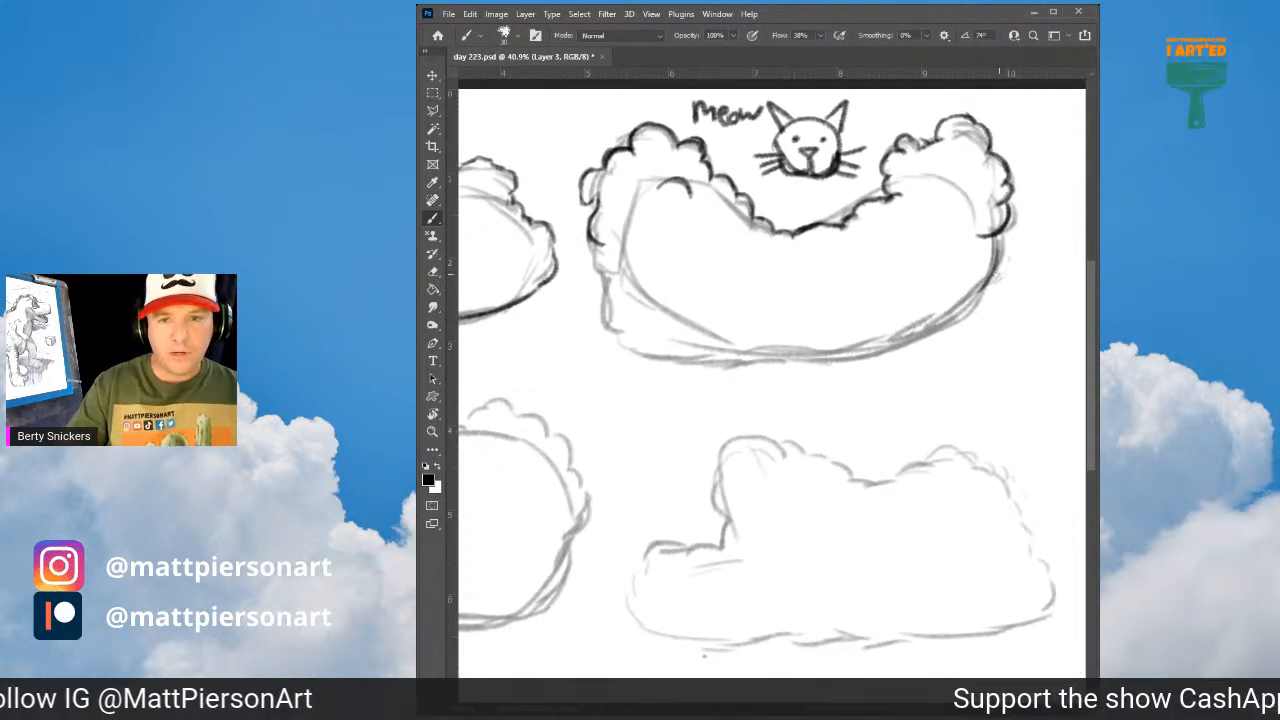
drag(996, 236, 958, 304)
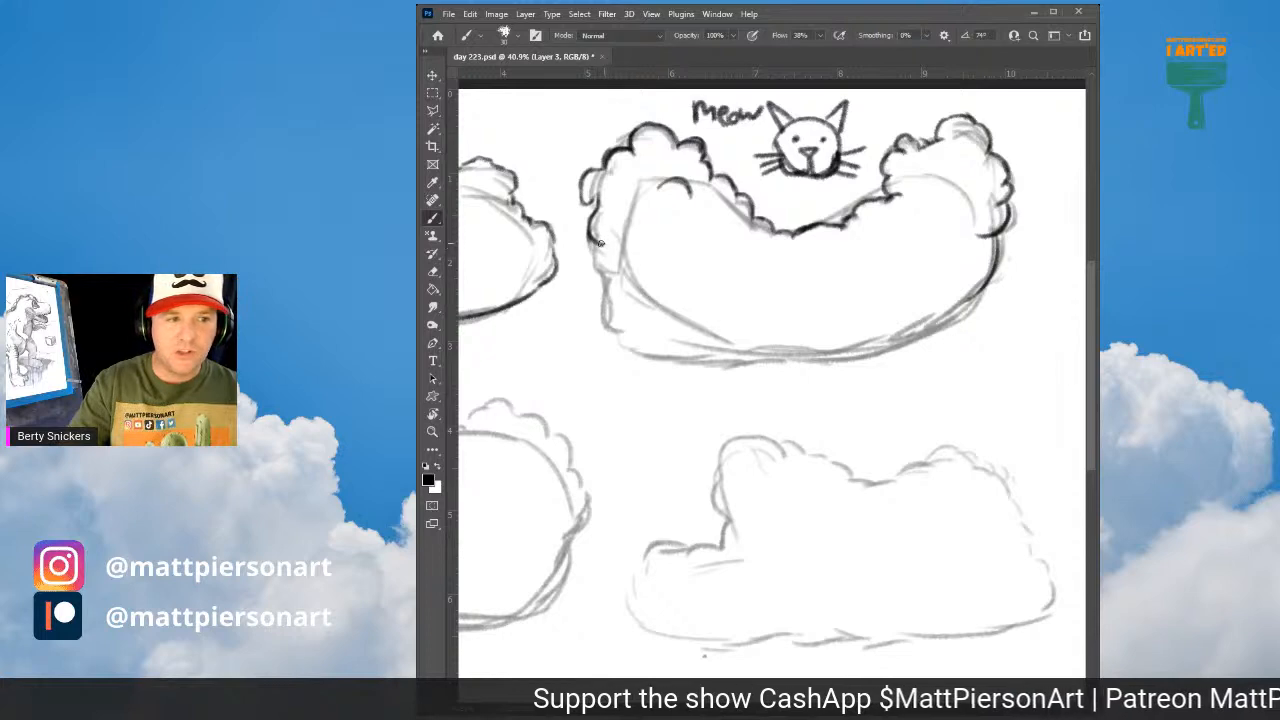
mouse_move(600, 246)
mouse_down()
mouse_move(602, 280)
mouse_move(603, 240)
mouse_move(619, 230)
mouse_move(680, 246)
mouse_up()
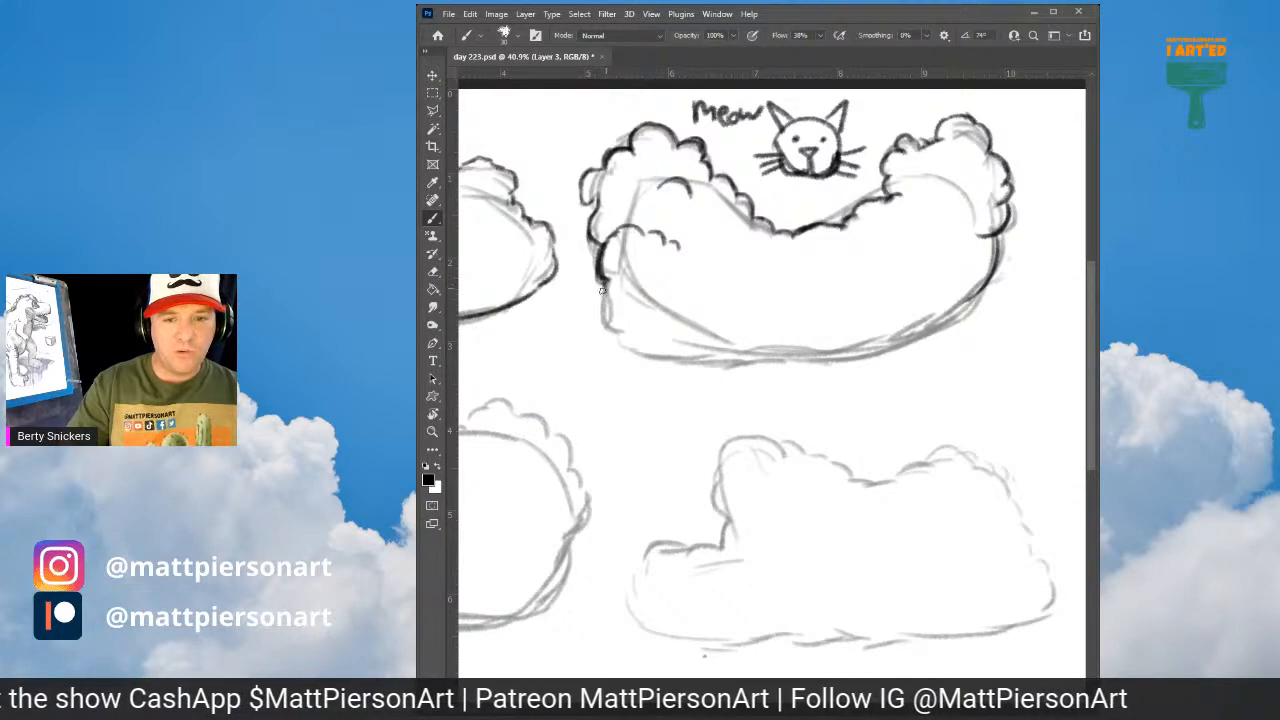
mouse_move(602, 290)
mouse_down()
mouse_move(622, 336)
mouse_move(613, 330)
mouse_move(660, 355)
mouse_move(793, 352)
mouse_up()
key(ctrl+z)
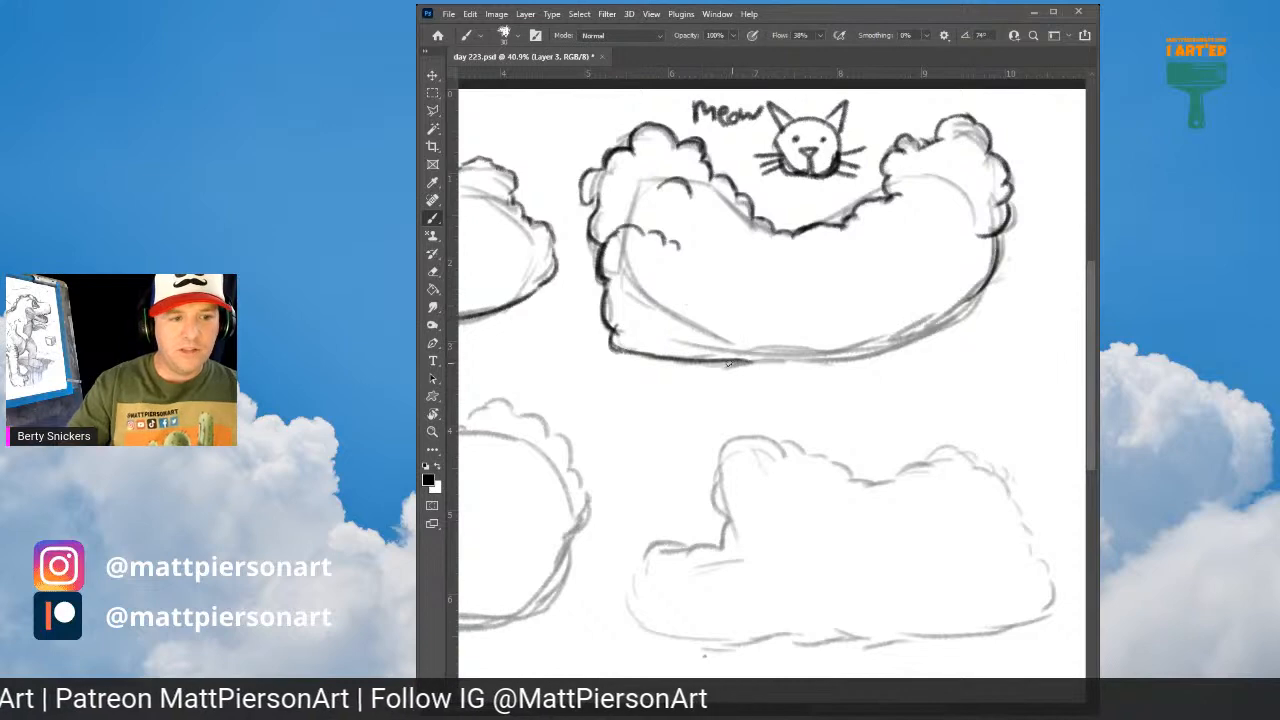
mouse_move(706, 369)
mouse_down()
mouse_move(918, 354)
mouse_move(970, 312)
mouse_move(984, 280)
mouse_up()
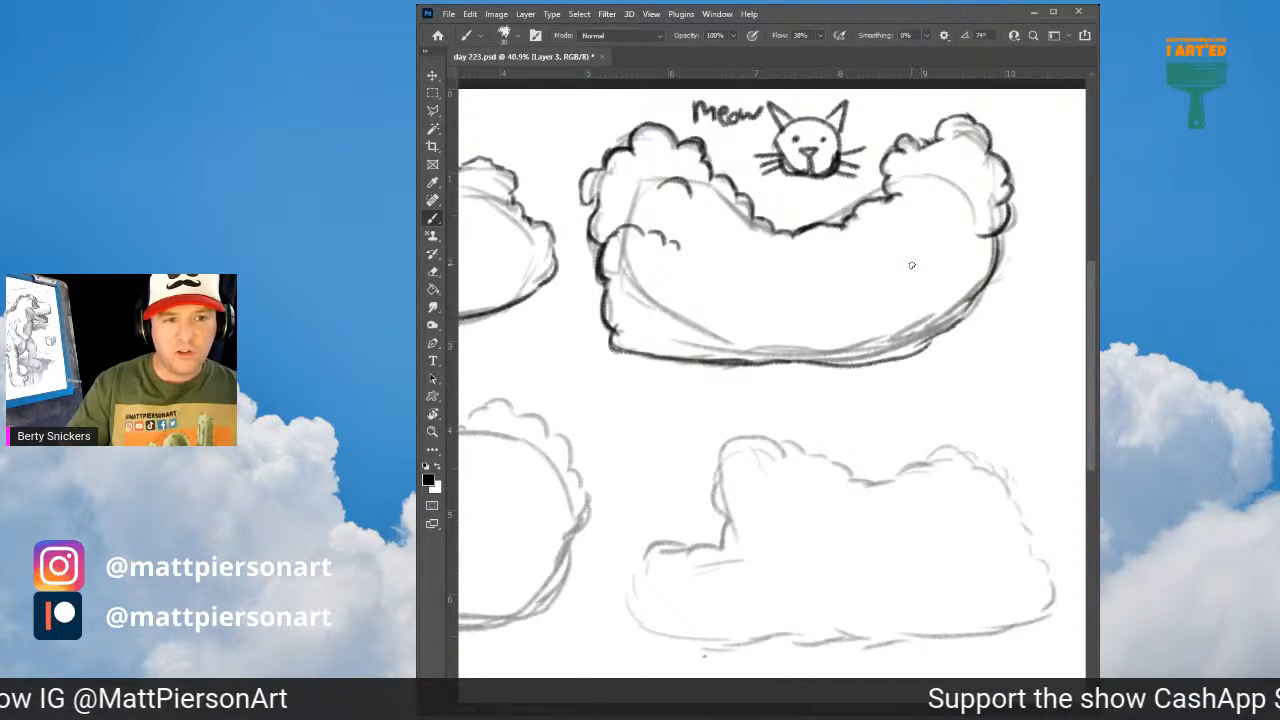
Step: Ink the V-shaped dip and the scalloped top and outer side of the lower-left cloud's left lobe
drag(726, 286, 1018, 141)
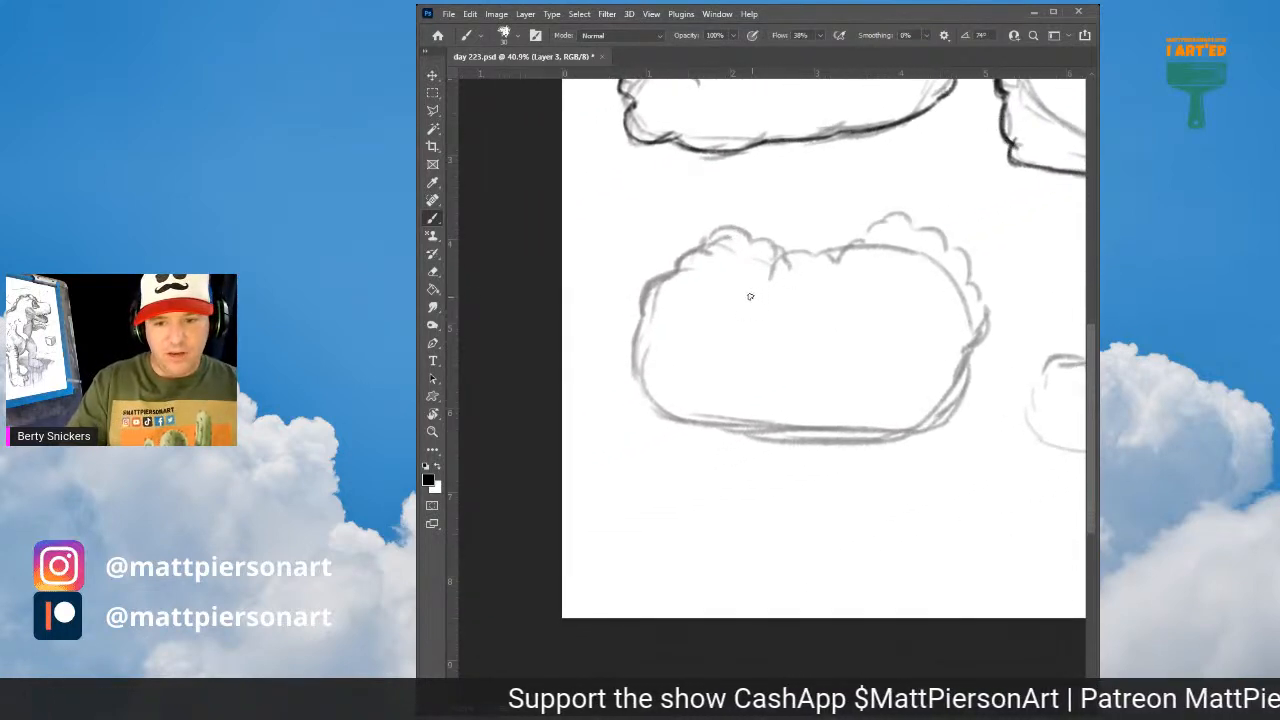
mouse_move(749, 290)
mouse_down()
mouse_move(766, 300)
mouse_move(799, 266)
mouse_move(740, 275)
mouse_move(698, 246)
mouse_move(712, 250)
mouse_move(678, 260)
mouse_up()
key(ctrl+z)
drag(660, 268, 637, 309)
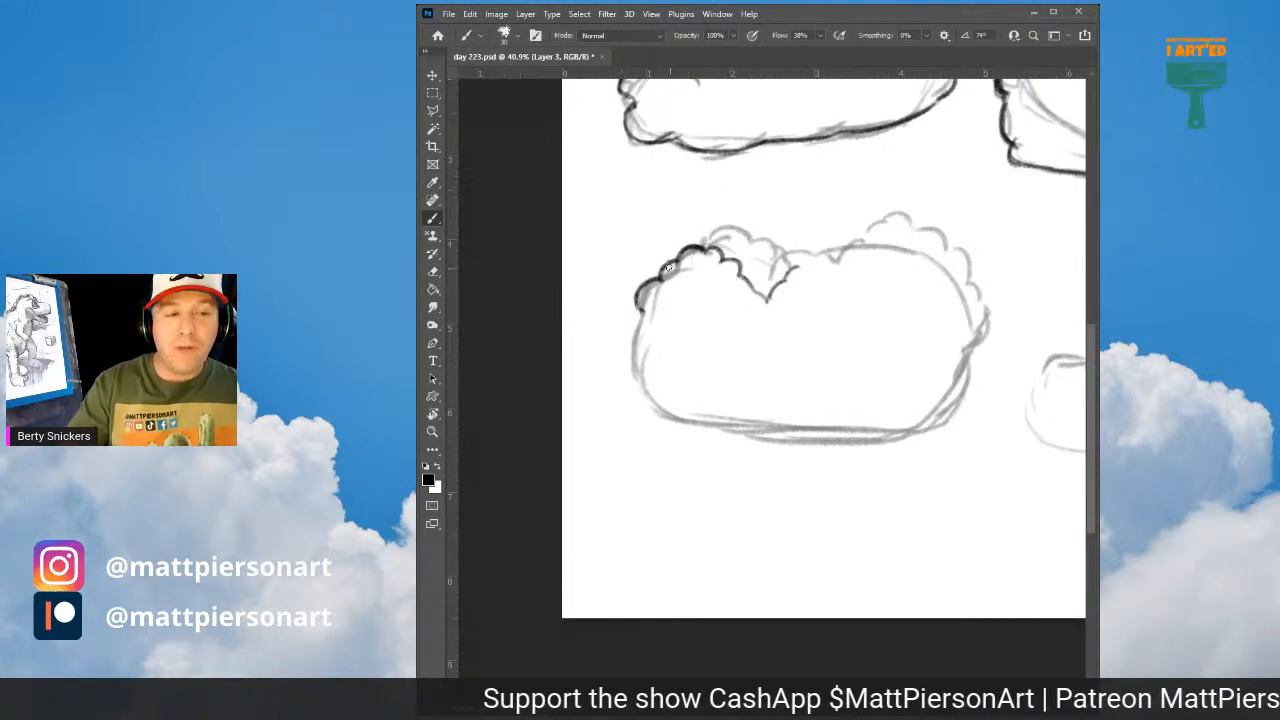
drag(640, 308, 624, 363)
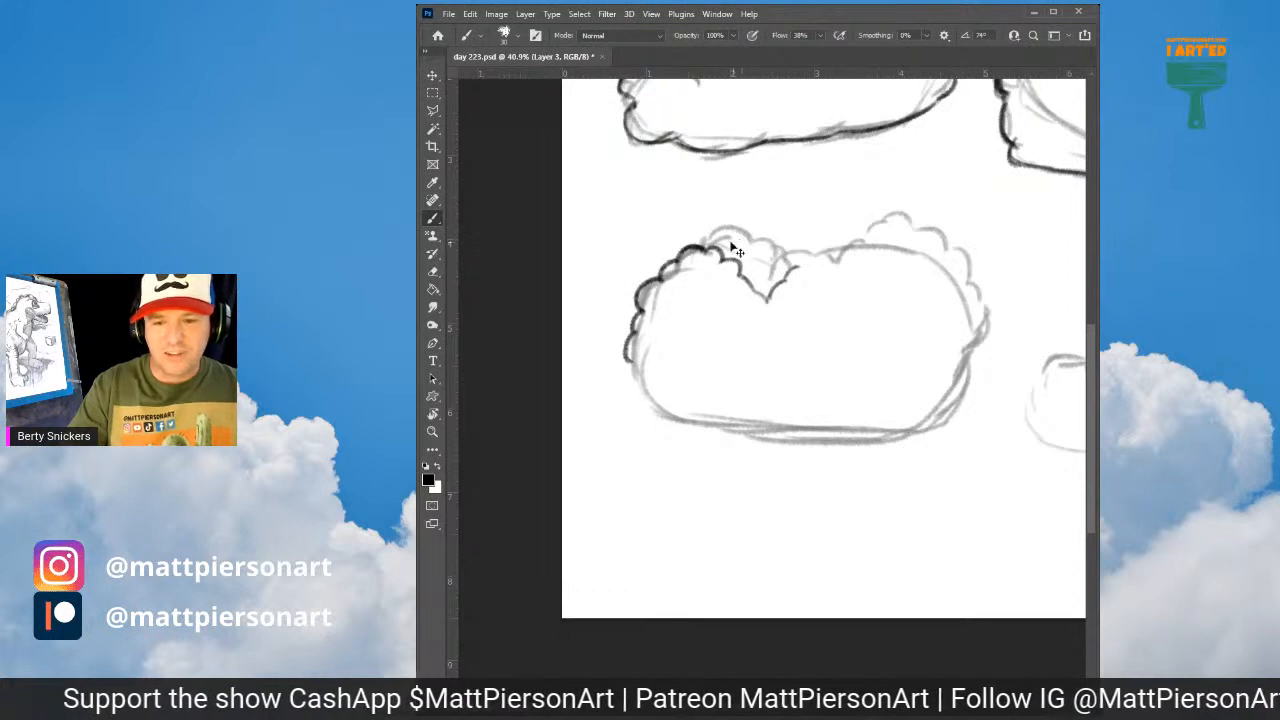
key(ctrl+z)
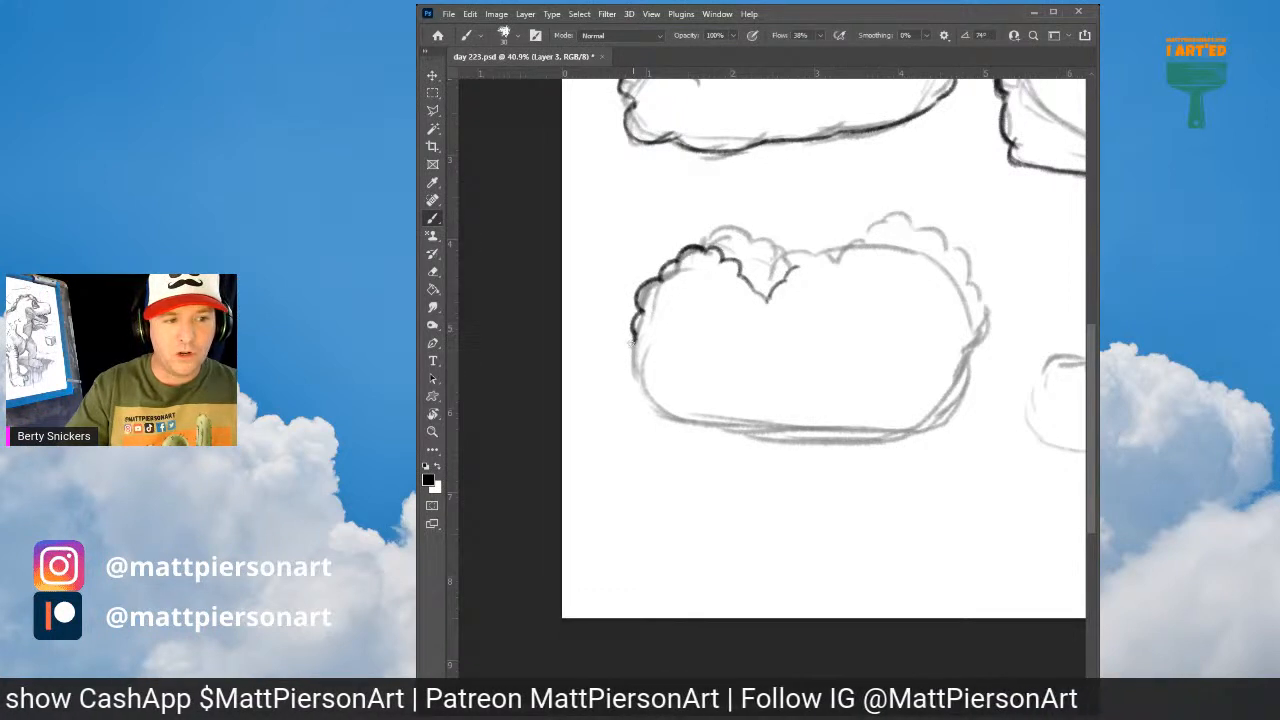
mouse_move(632, 334)
mouse_down()
mouse_move(641, 394)
mouse_move(660, 408)
mouse_up()
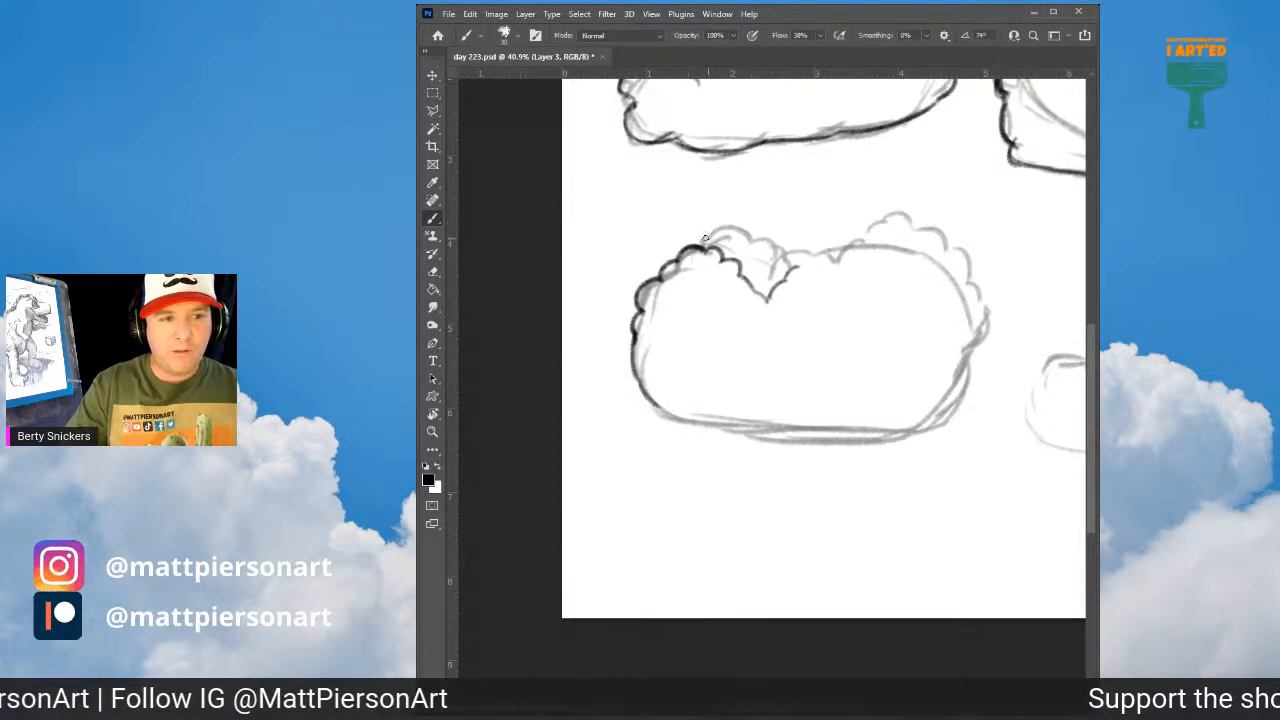
Step: Ink a cluster of puffs behind the lower-left cloud's dip and a curved crease inside its left lobe
mouse_move(703, 245)
mouse_down()
mouse_move(766, 226)
mouse_move(756, 220)
mouse_move(745, 226)
mouse_move(793, 257)
mouse_up()
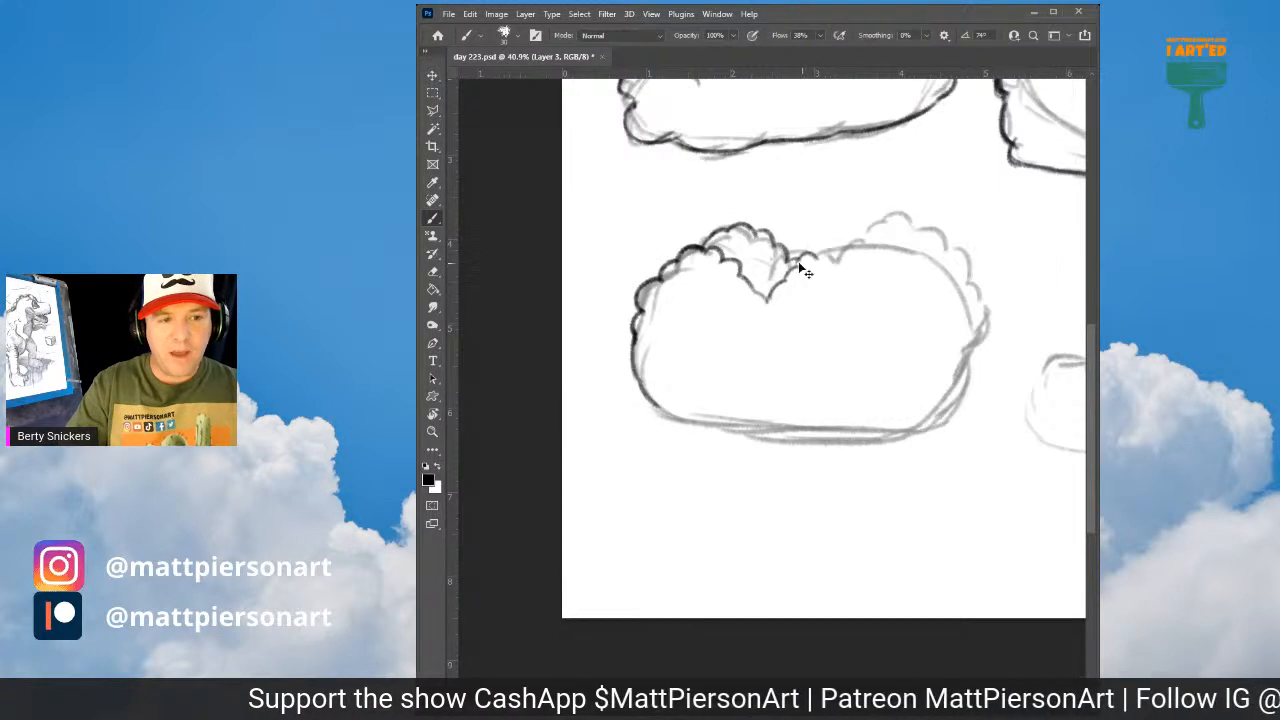
mouse_move(796, 263)
mouse_down()
mouse_move(834, 235)
mouse_move(818, 252)
mouse_move(829, 244)
mouse_move(837, 258)
mouse_move(809, 259)
mouse_up()
key(ctrl+z)
key(ctrl+z)
key(ctrl+z)
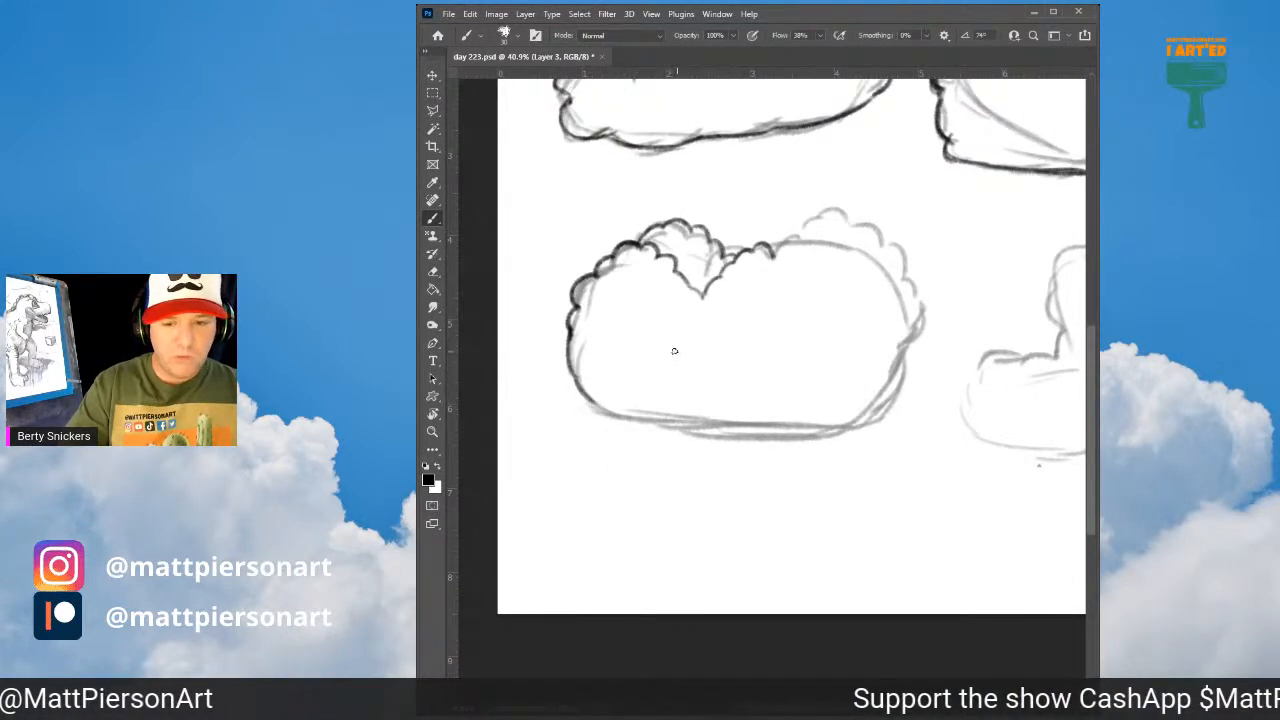
mouse_move(664, 328)
mouse_down()
mouse_move(670, 359)
mouse_move(651, 399)
mouse_up()
drag(661, 341, 653, 324)
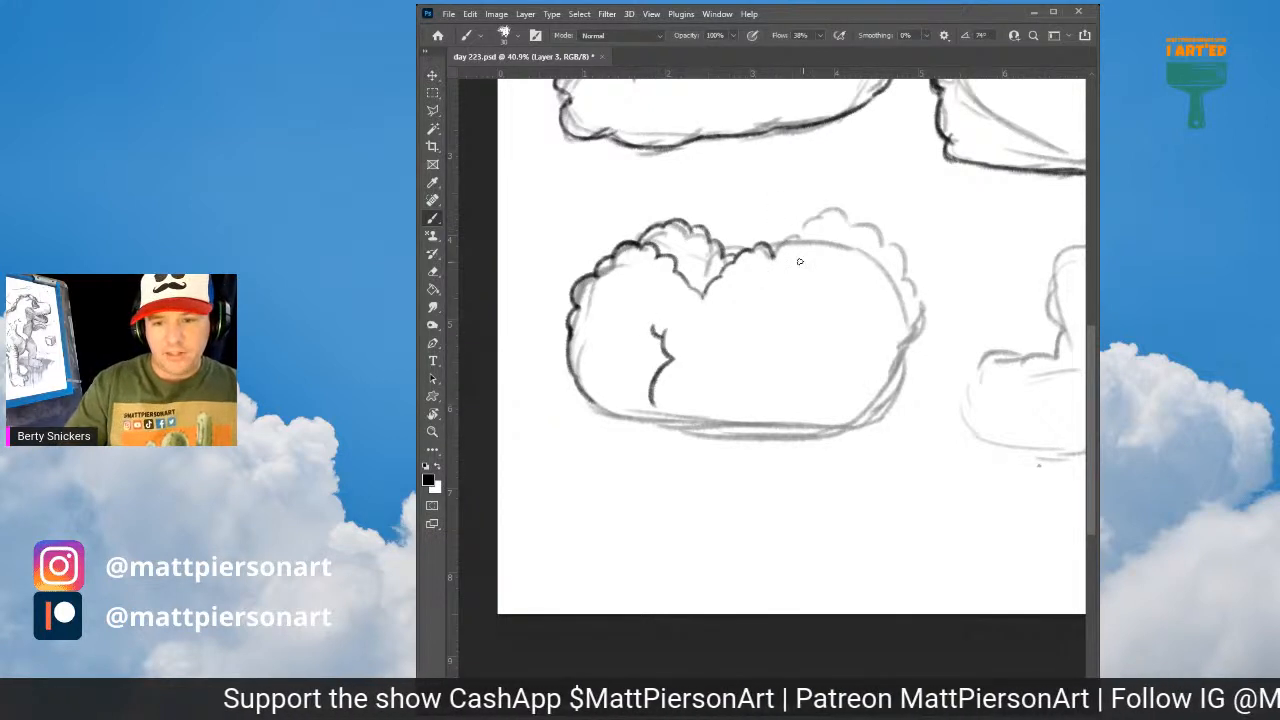
Step: Finish the lower-left cloud's outline around its right lobe and base, and ink branching creases inside that lobe
mouse_move(771, 256)
mouse_down()
mouse_move(808, 217)
mouse_move(837, 212)
mouse_move(906, 261)
mouse_move(923, 308)
mouse_move(915, 333)
mouse_move(848, 418)
mouse_up()
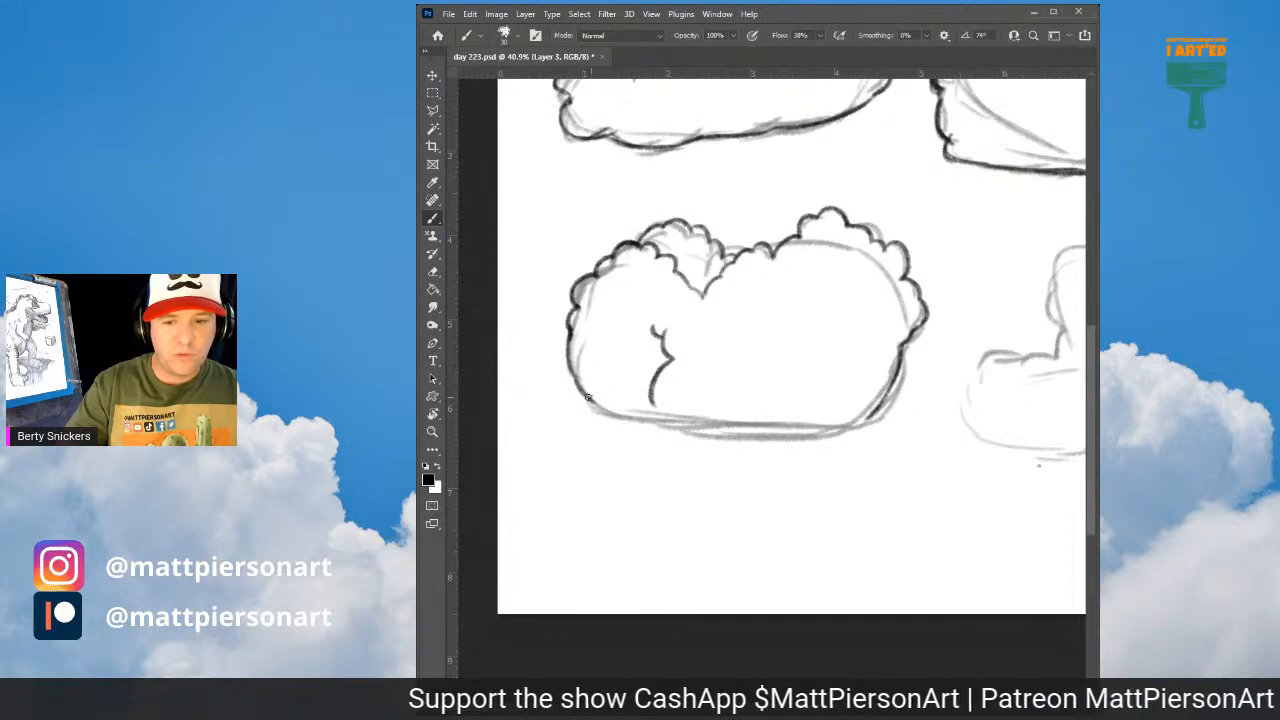
mouse_move(588, 397)
mouse_down()
mouse_move(698, 428)
mouse_move(814, 429)
mouse_move(874, 404)
mouse_up()
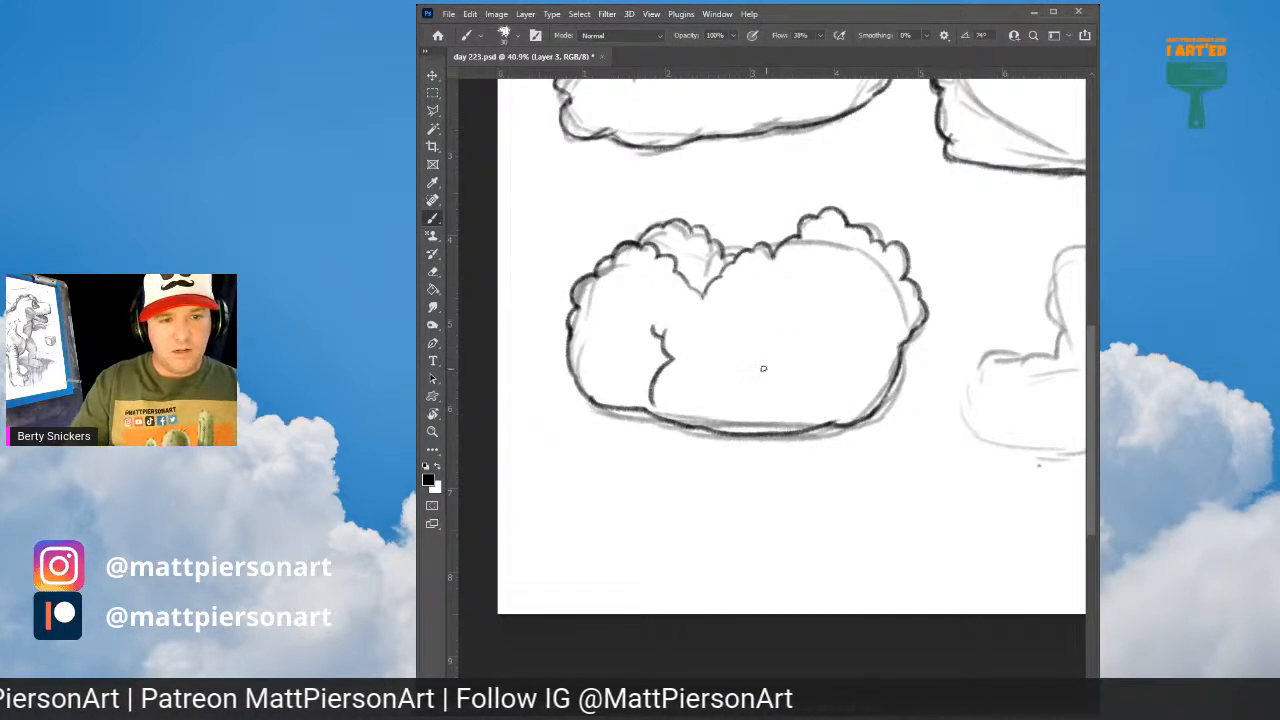
mouse_move(768, 372)
mouse_down()
mouse_move(818, 306)
mouse_move(752, 315)
mouse_up()
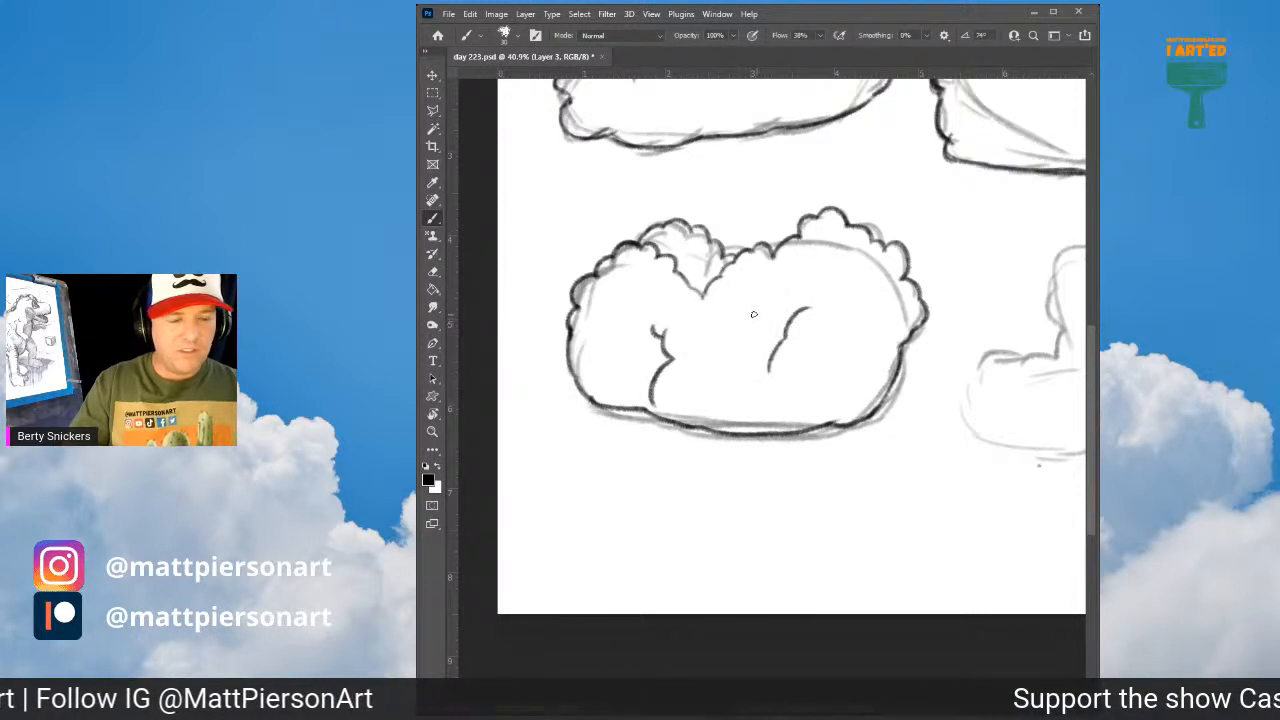
drag(750, 282, 761, 312)
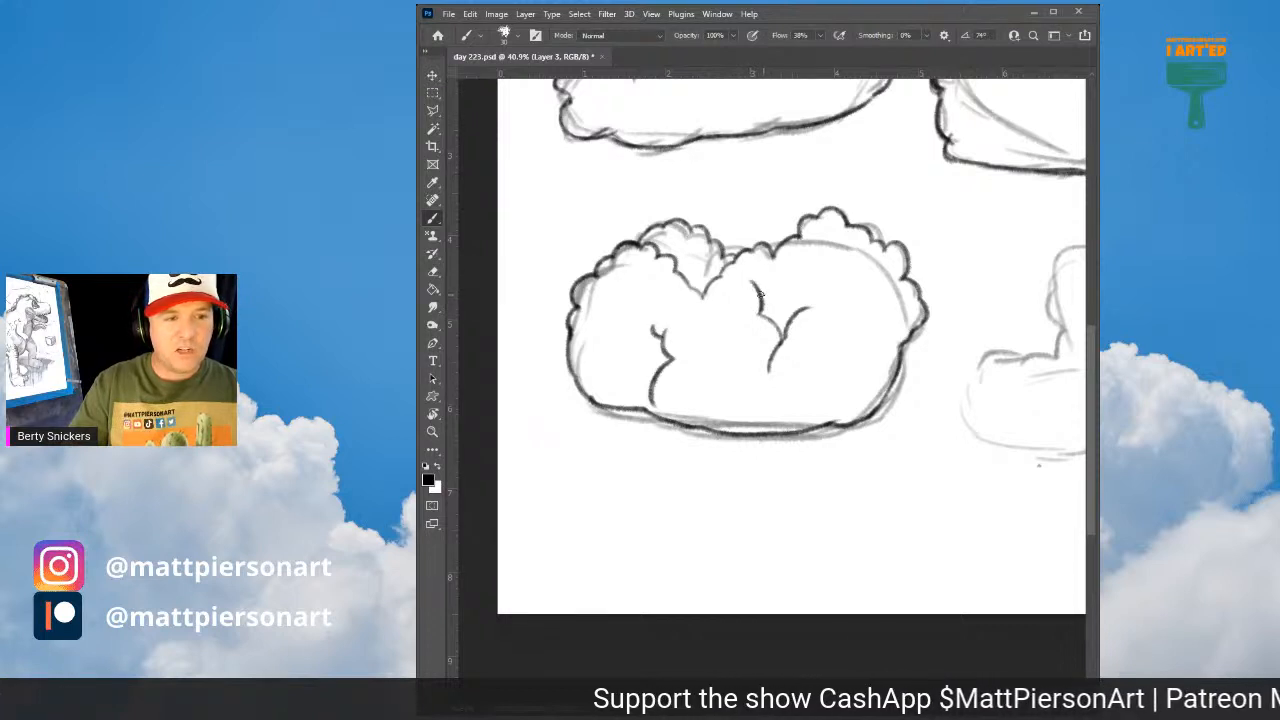
Step: Ink the scalloped left tower of the lower-right cloud and the bumpy low ledge beside it
mouse_move(960, 291)
mouse_down()
mouse_move(751, 253)
mouse_move(590, 268)
mouse_up()
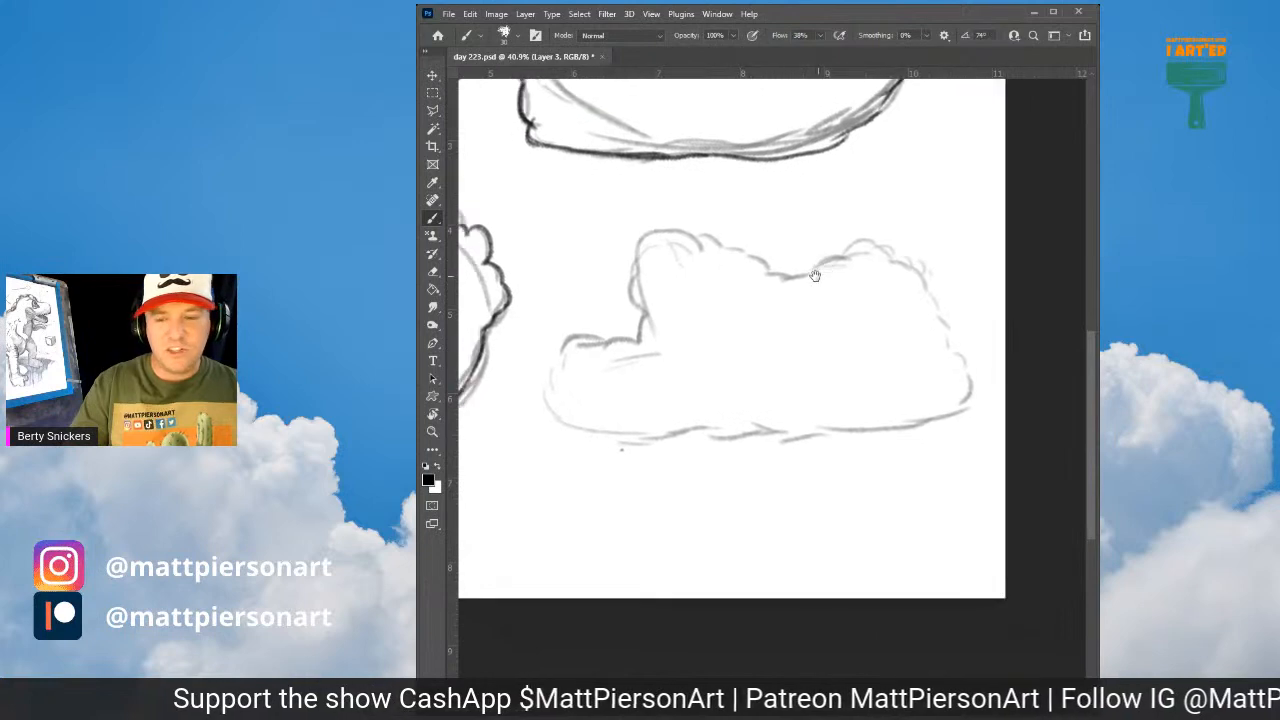
drag(856, 249, 804, 254)
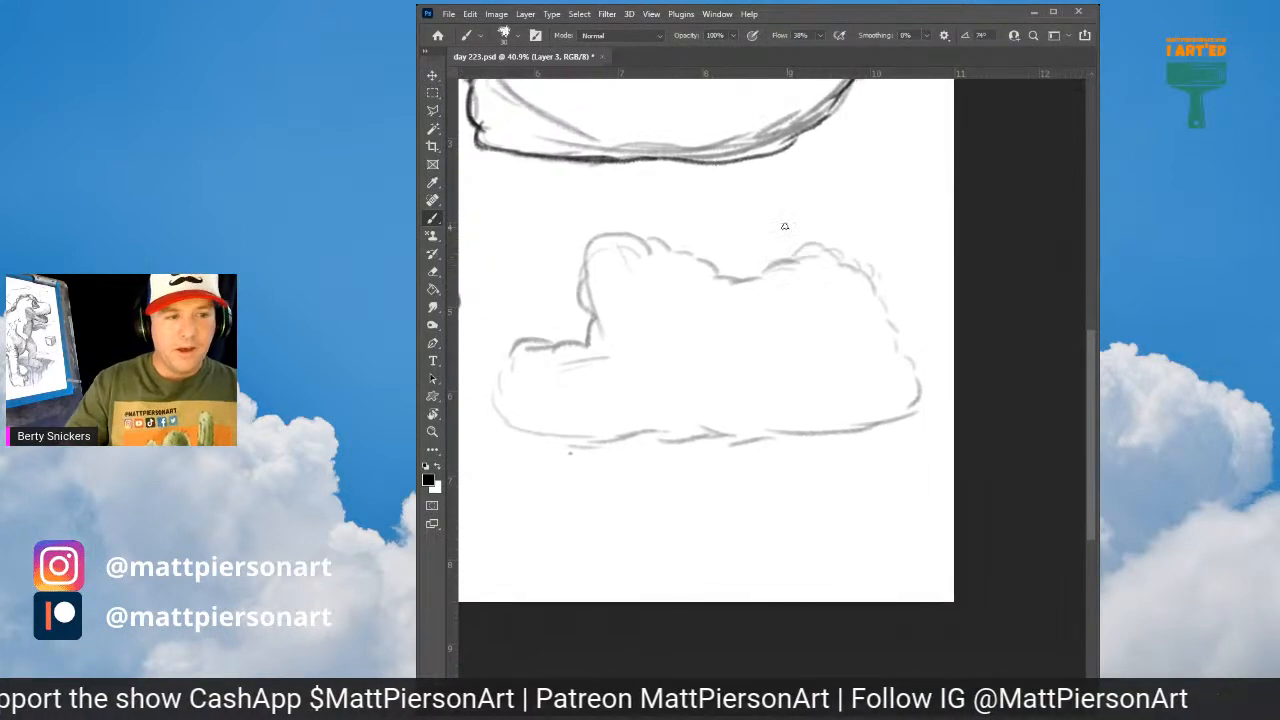
mouse_move(584, 278)
mouse_down()
mouse_move(587, 306)
mouse_move(604, 312)
mouse_up()
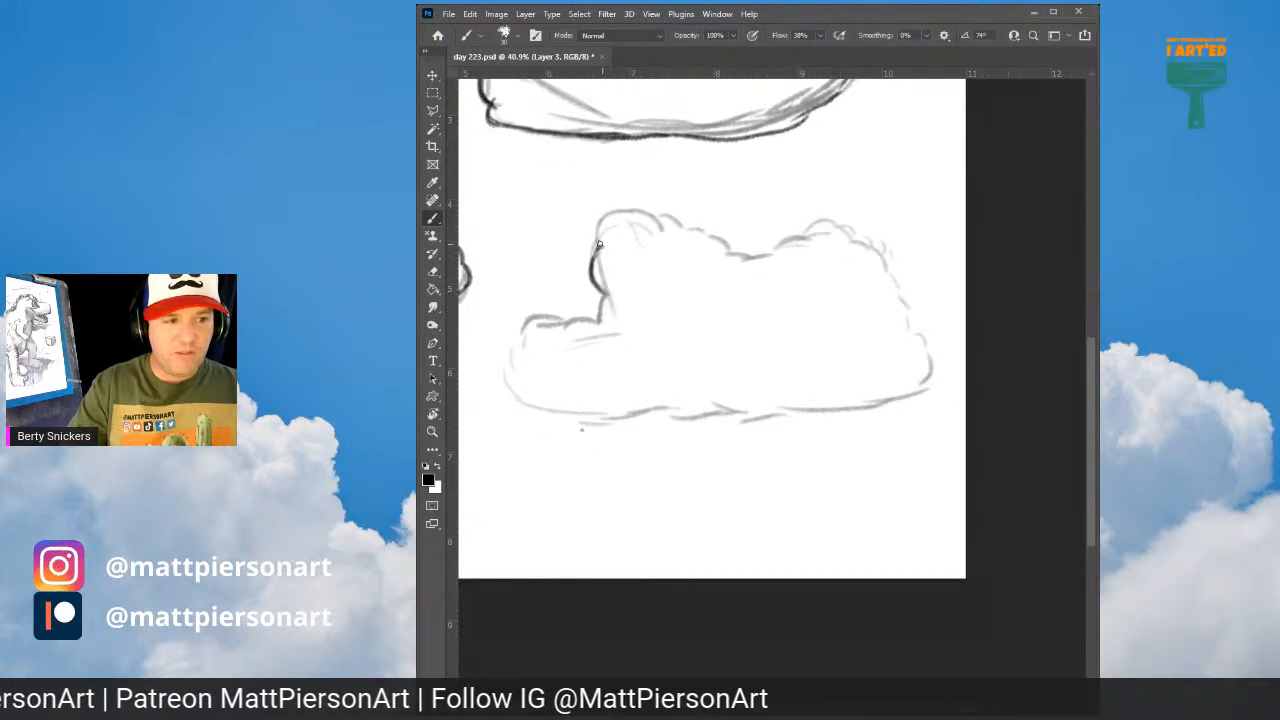
mouse_move(599, 244)
mouse_down()
mouse_move(634, 209)
mouse_move(662, 226)
mouse_move(642, 211)
mouse_move(664, 240)
mouse_move(660, 217)
mouse_move(690, 228)
mouse_up()
mouse_move(602, 301)
mouse_down()
mouse_move(591, 321)
mouse_move(506, 330)
mouse_move(501, 381)
mouse_up()
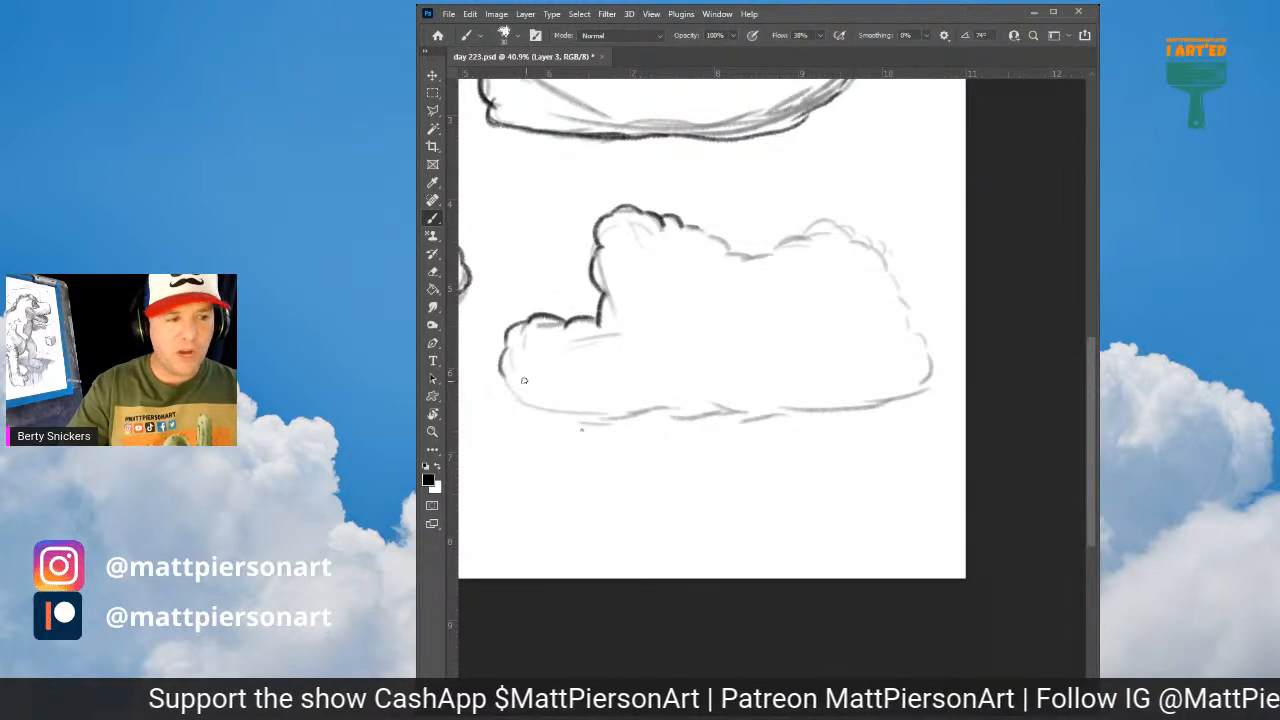
Step: Close the lower-right cloud's outline with a rounded left end, wavy base, and scallops across the dip and down the right side
drag(503, 351, 500, 381)
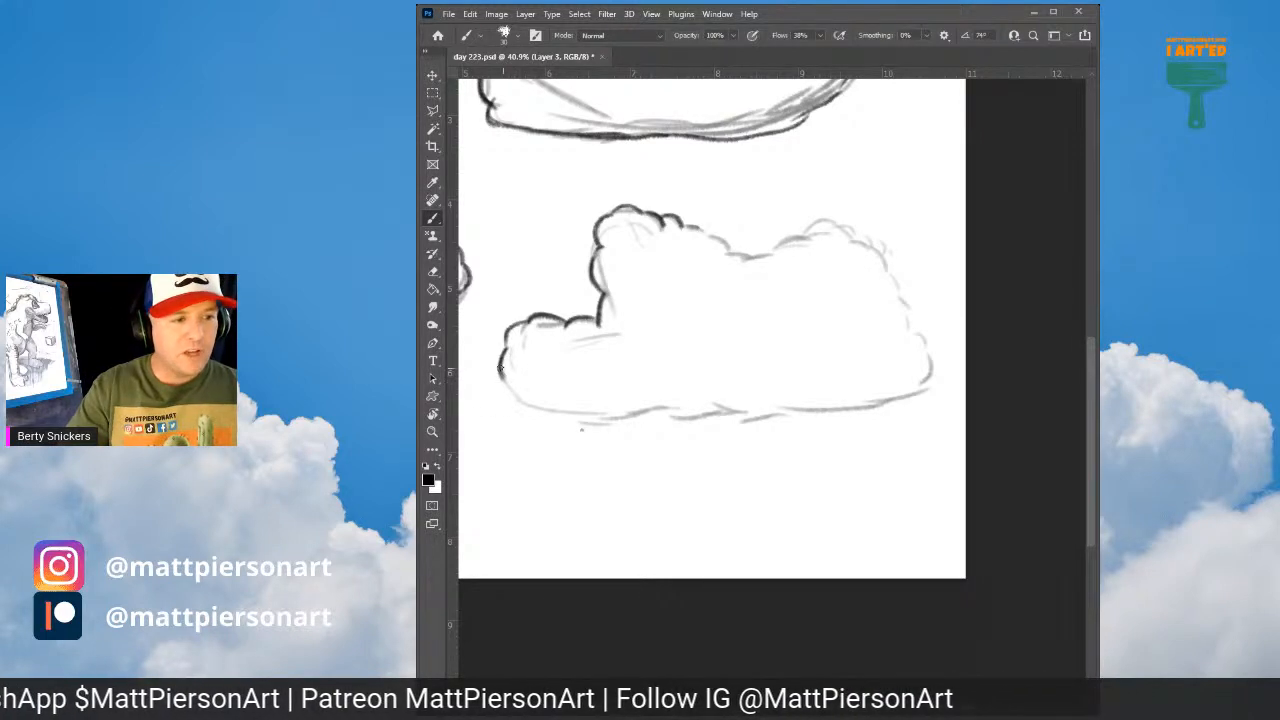
drag(500, 368, 516, 400)
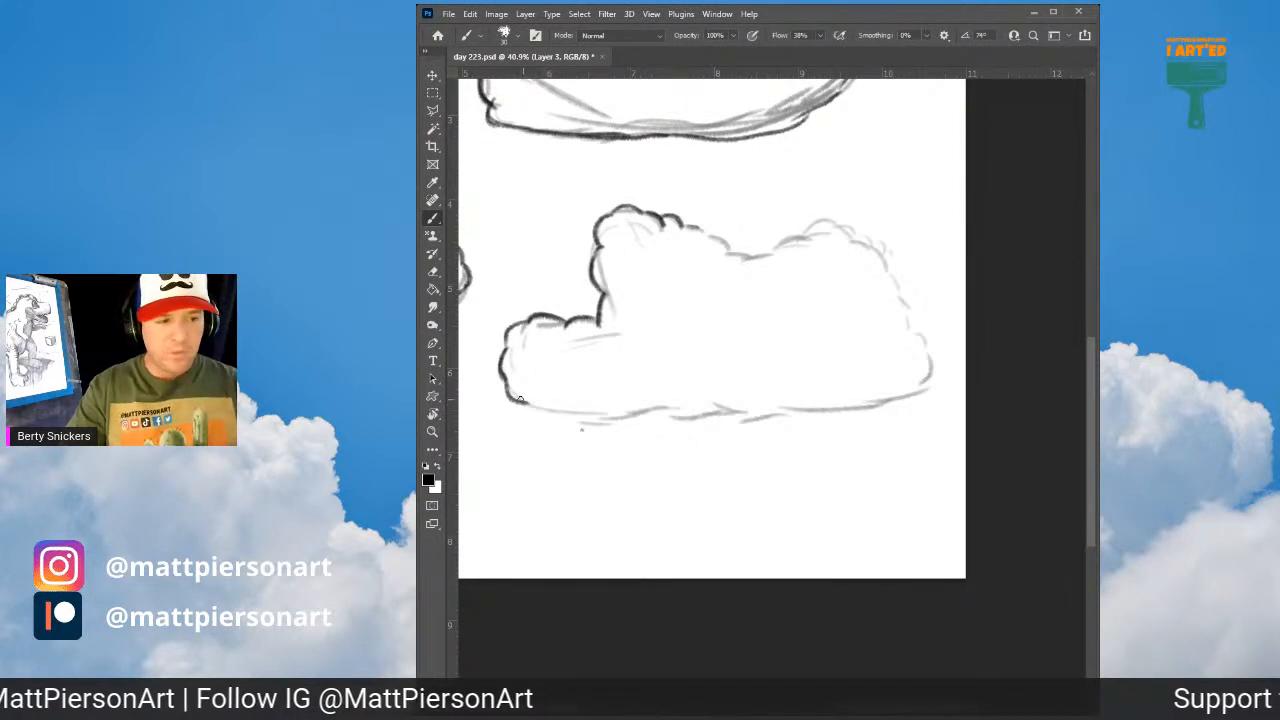
mouse_move(519, 401)
mouse_down()
mouse_move(592, 418)
mouse_move(784, 413)
mouse_move(928, 378)
mouse_up()
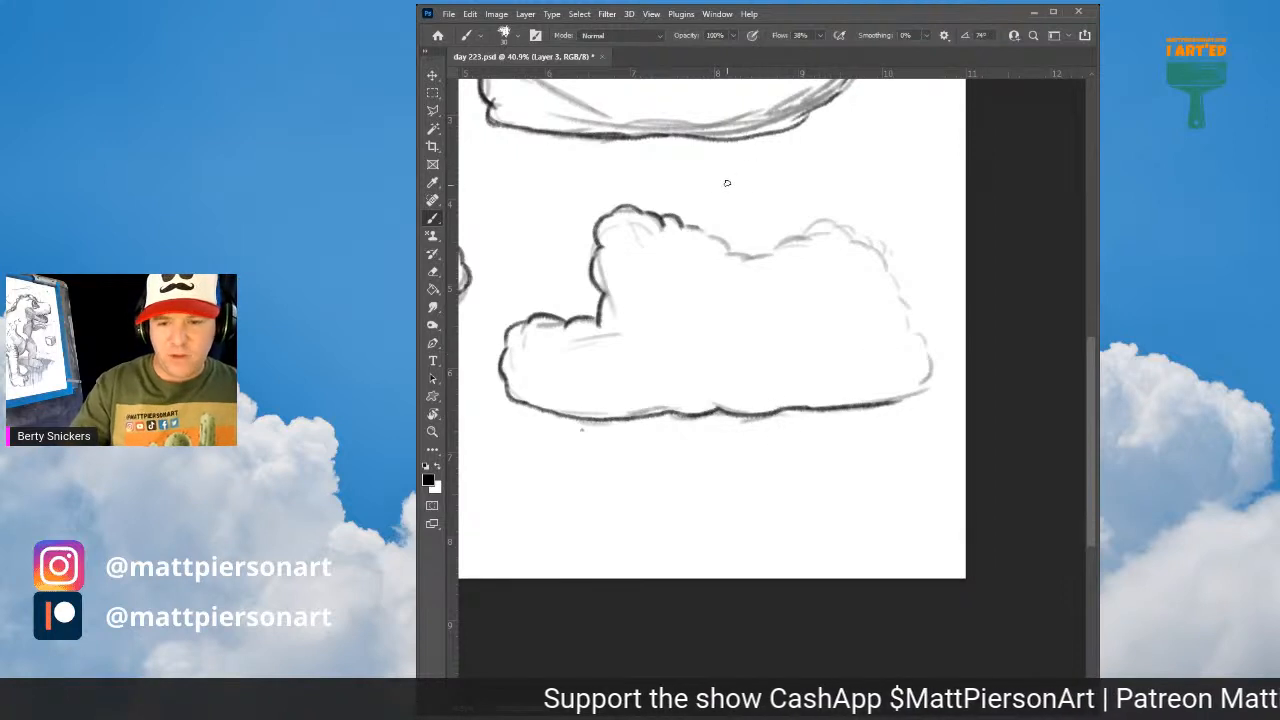
mouse_move(700, 230)
mouse_down()
mouse_move(730, 262)
mouse_move(768, 260)
mouse_move(817, 235)
mouse_move(803, 238)
mouse_move(831, 216)
mouse_move(800, 239)
mouse_move(821, 218)
mouse_move(839, 220)
mouse_move(897, 288)
mouse_move(924, 345)
mouse_move(907, 395)
mouse_up()
Step: Ink light broken scallops and short curves inside the lower-right cloud to suggest overlapping puffs
mouse_move(727, 369)
mouse_down()
mouse_move(903, 371)
mouse_move(840, 346)
mouse_up()
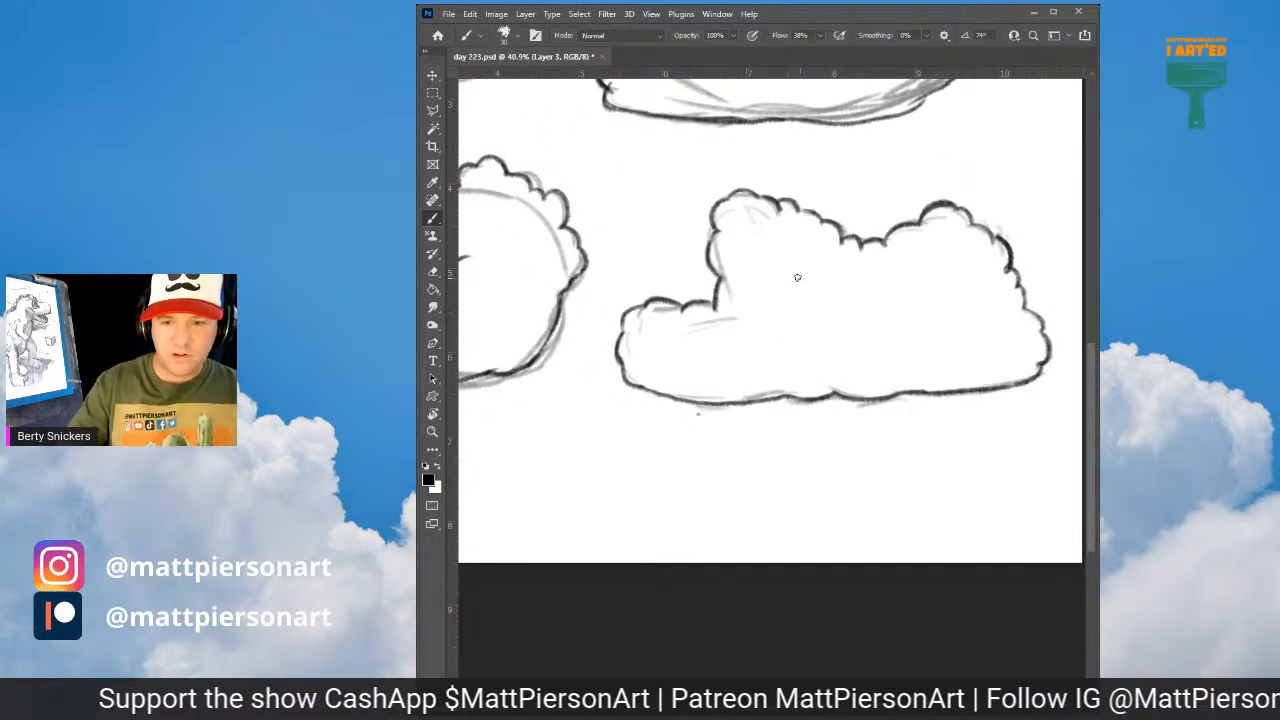
drag(760, 267, 783, 348)
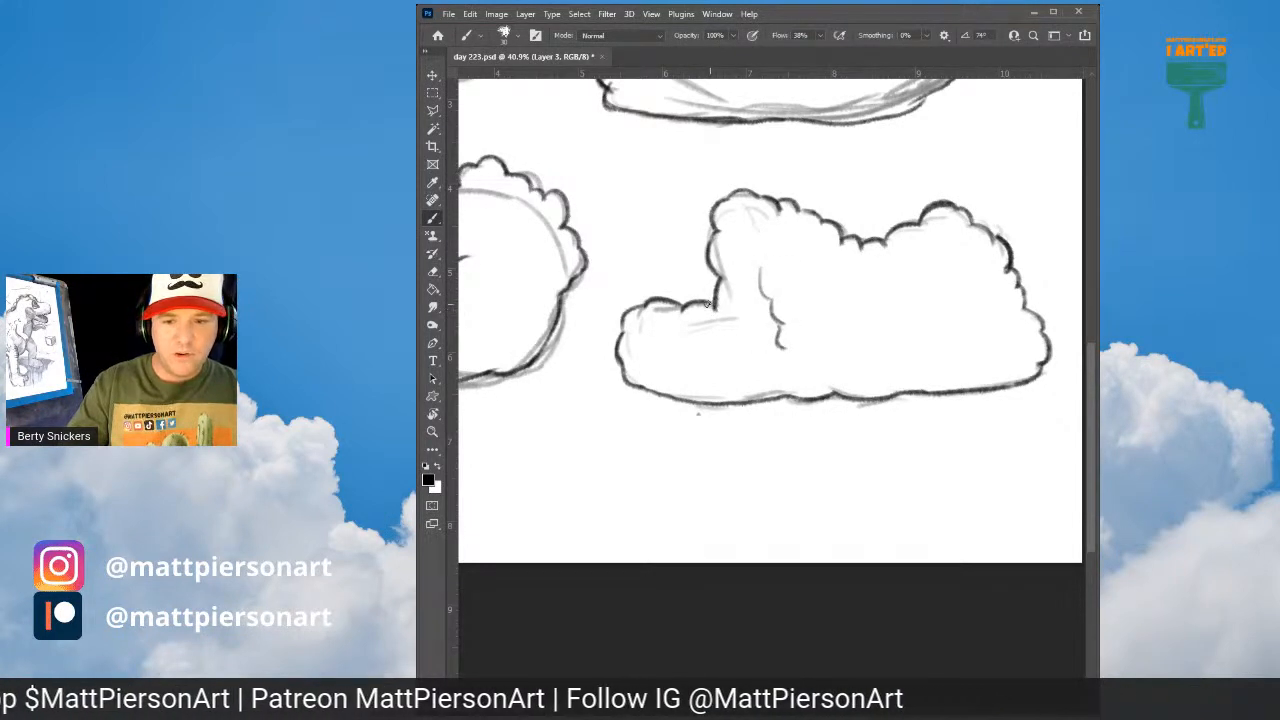
mouse_move(657, 349)
mouse_down()
mouse_move(667, 368)
mouse_move(724, 367)
mouse_move(748, 350)
mouse_up()
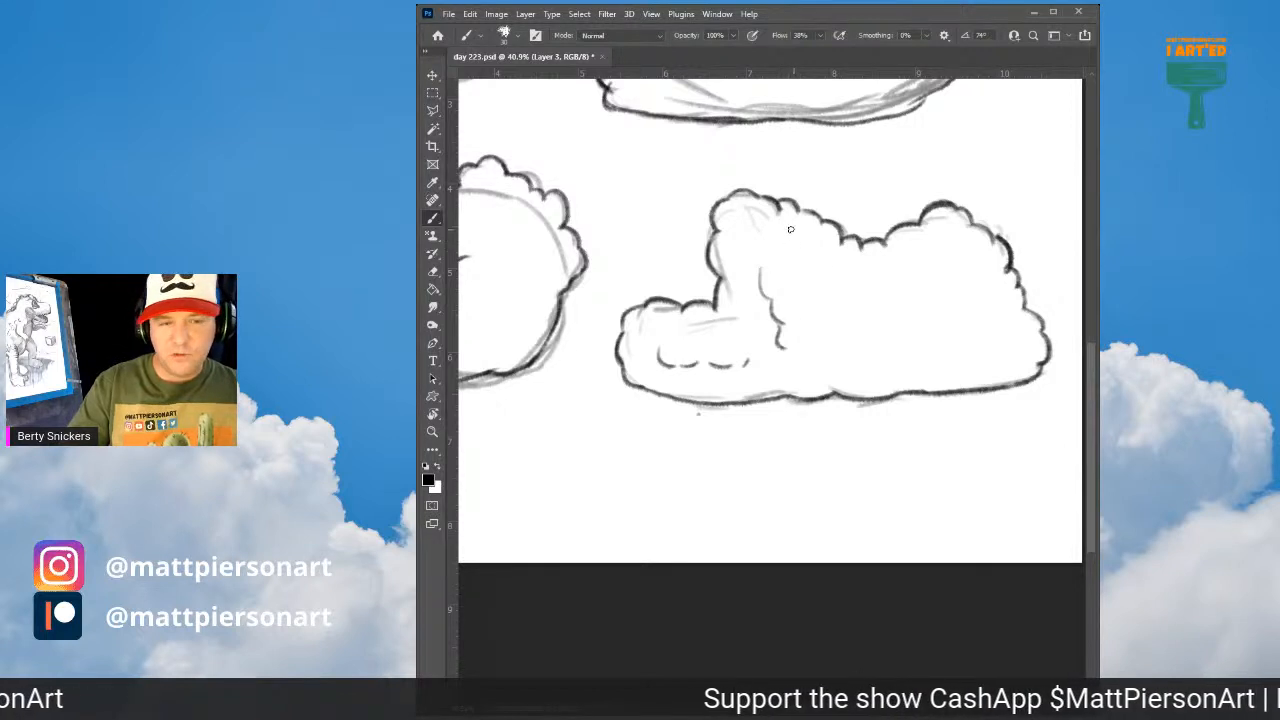
drag(790, 230, 831, 292)
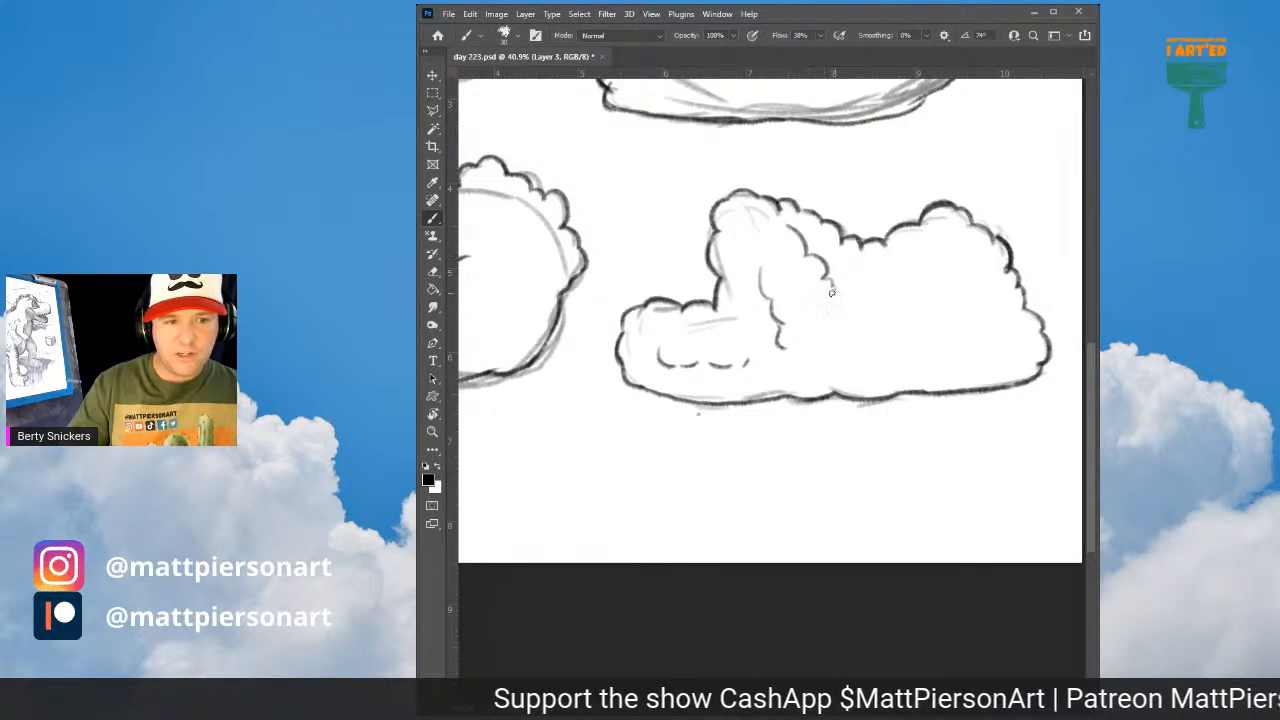
mouse_move(780, 354)
mouse_down()
mouse_move(838, 365)
mouse_move(864, 341)
mouse_move(851, 357)
mouse_move(864, 319)
mouse_move(884, 358)
mouse_up()
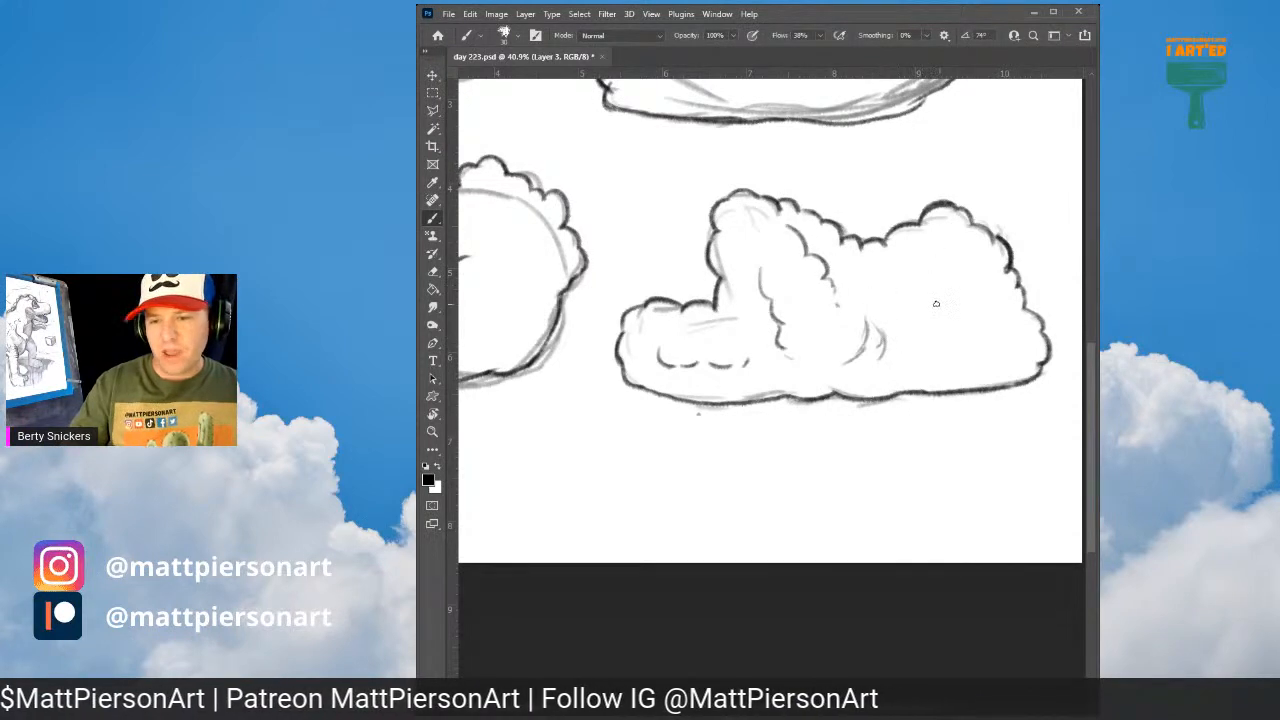
mouse_move(888, 332)
mouse_down()
mouse_move(898, 301)
mouse_move(914, 316)
mouse_move(974, 329)
mouse_up()
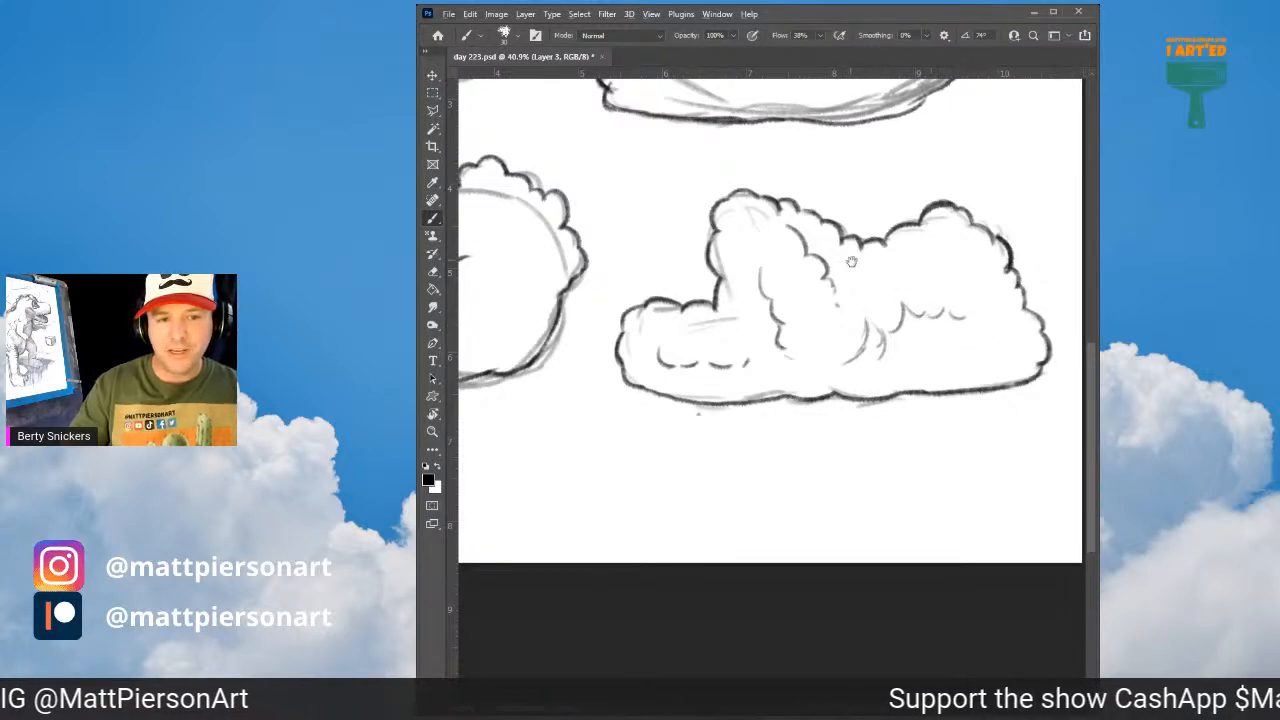
Step: Enlarge the brush to 100 and shade the upper-left cloud's right end, its lower-right base, and the right side of its right tower
drag(829, 235, 1051, 323)
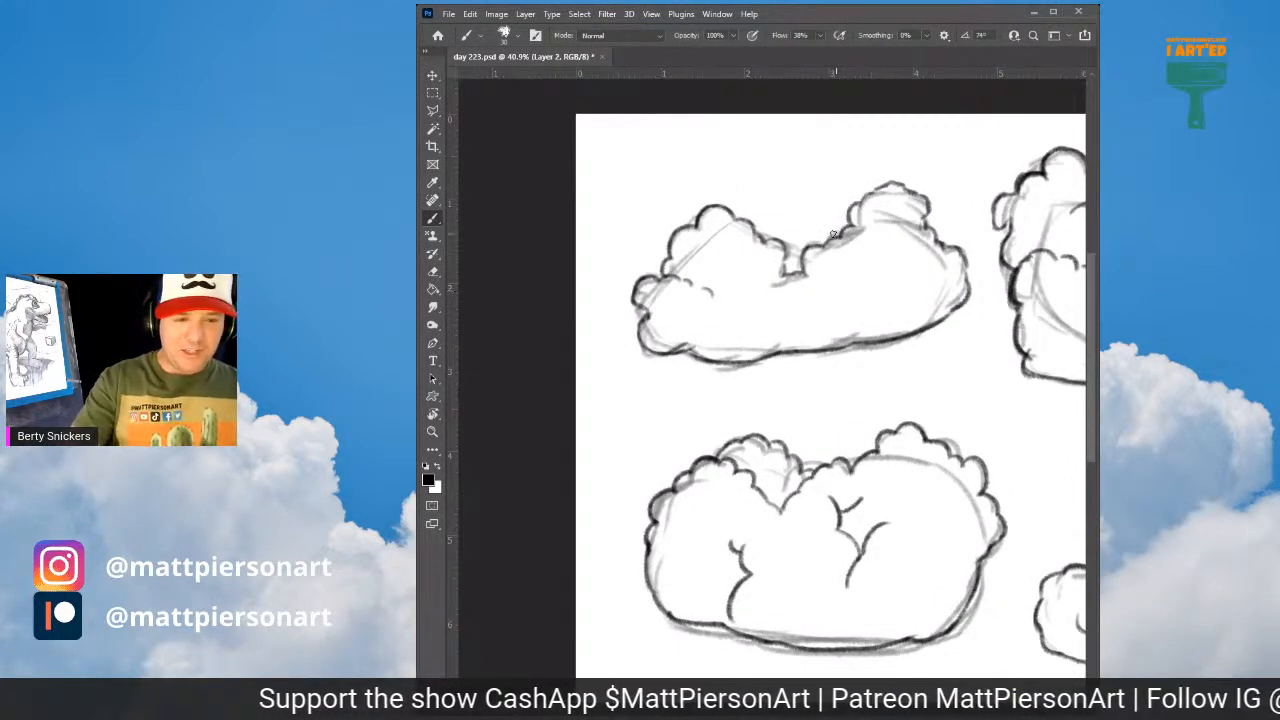
key(])
key(])
key(])
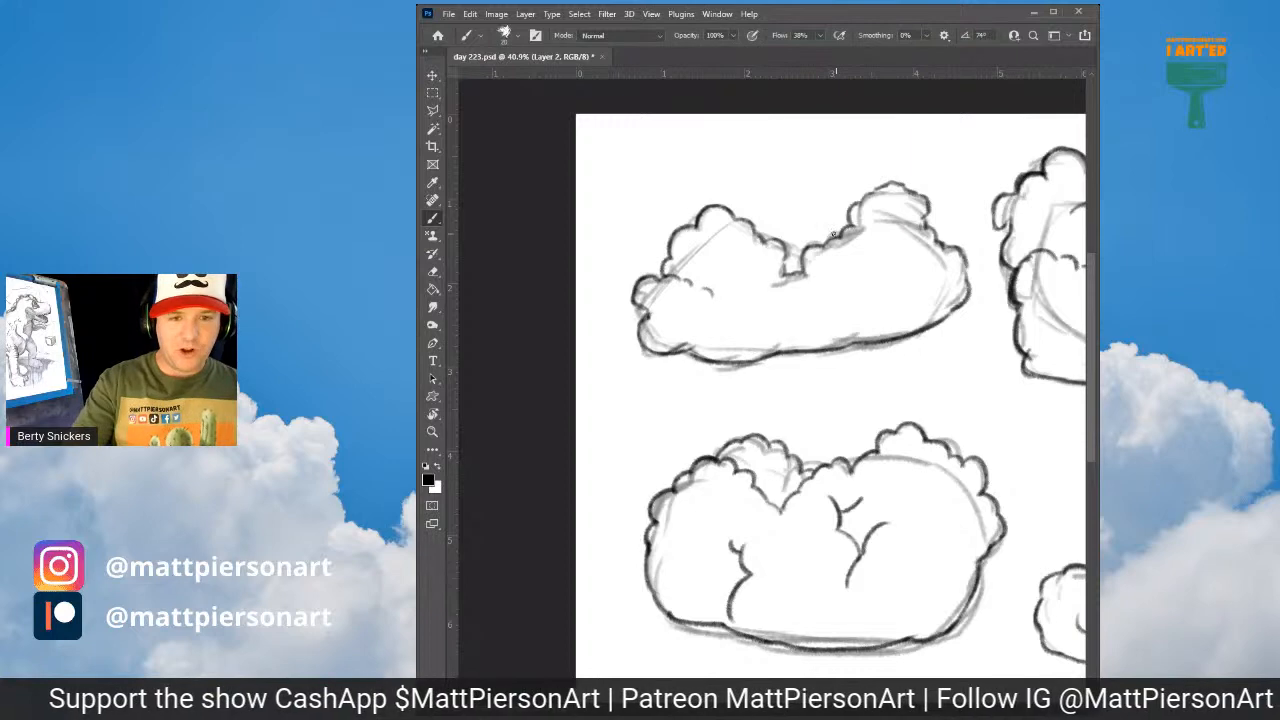
key(])
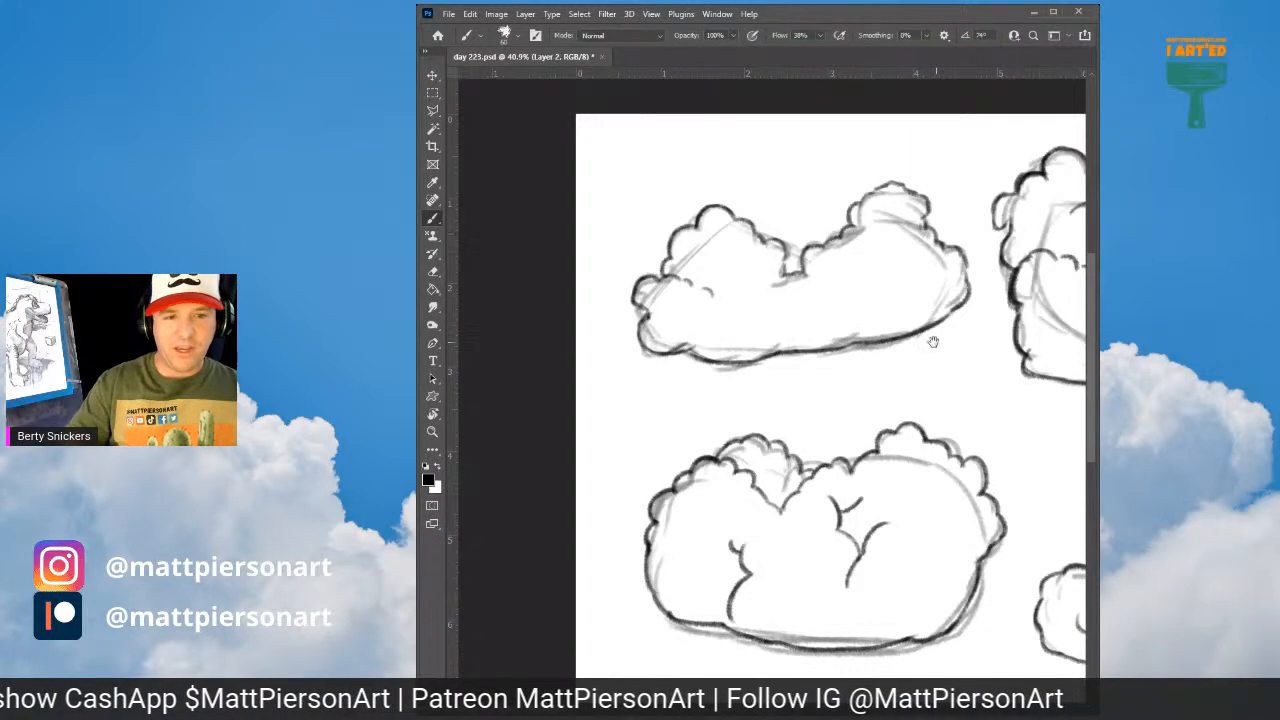
drag(839, 323, 712, 336)
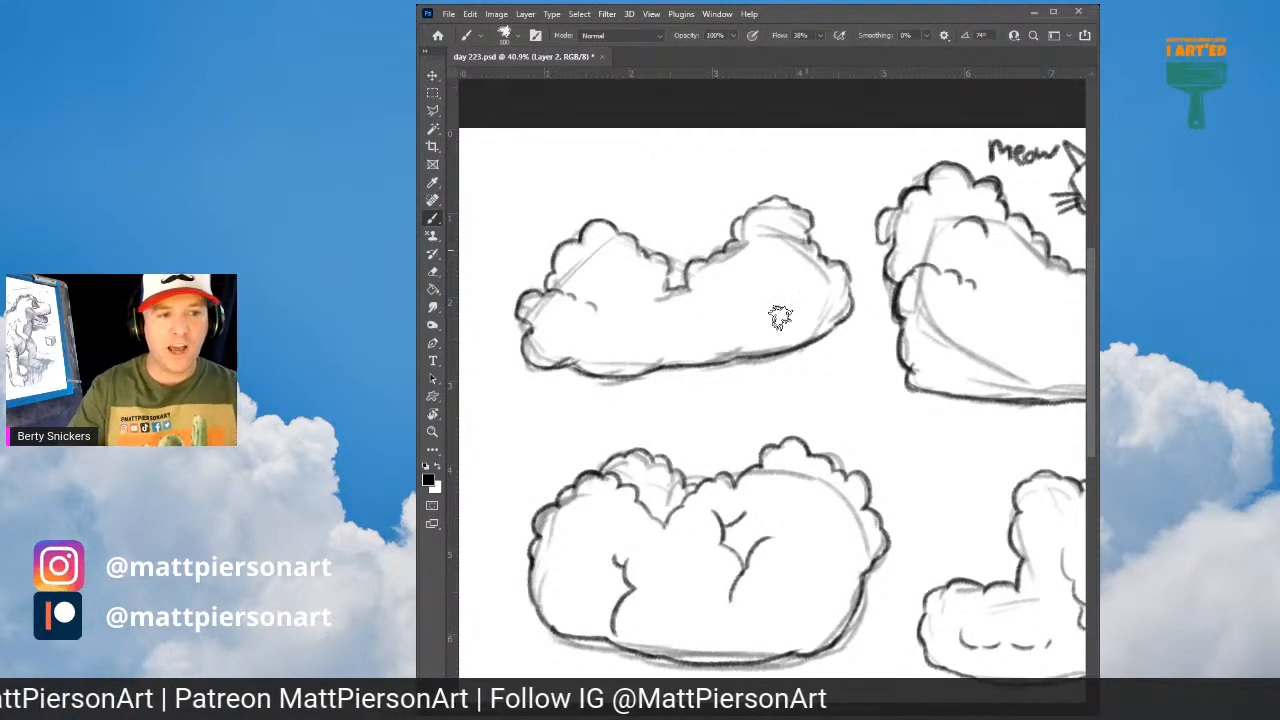
mouse_move(780, 316)
mouse_down()
mouse_move(804, 250)
mouse_move(782, 314)
mouse_move(814, 268)
mouse_move(807, 248)
mouse_move(818, 257)
mouse_move(783, 320)
mouse_move(818, 268)
mouse_move(791, 329)
mouse_up()
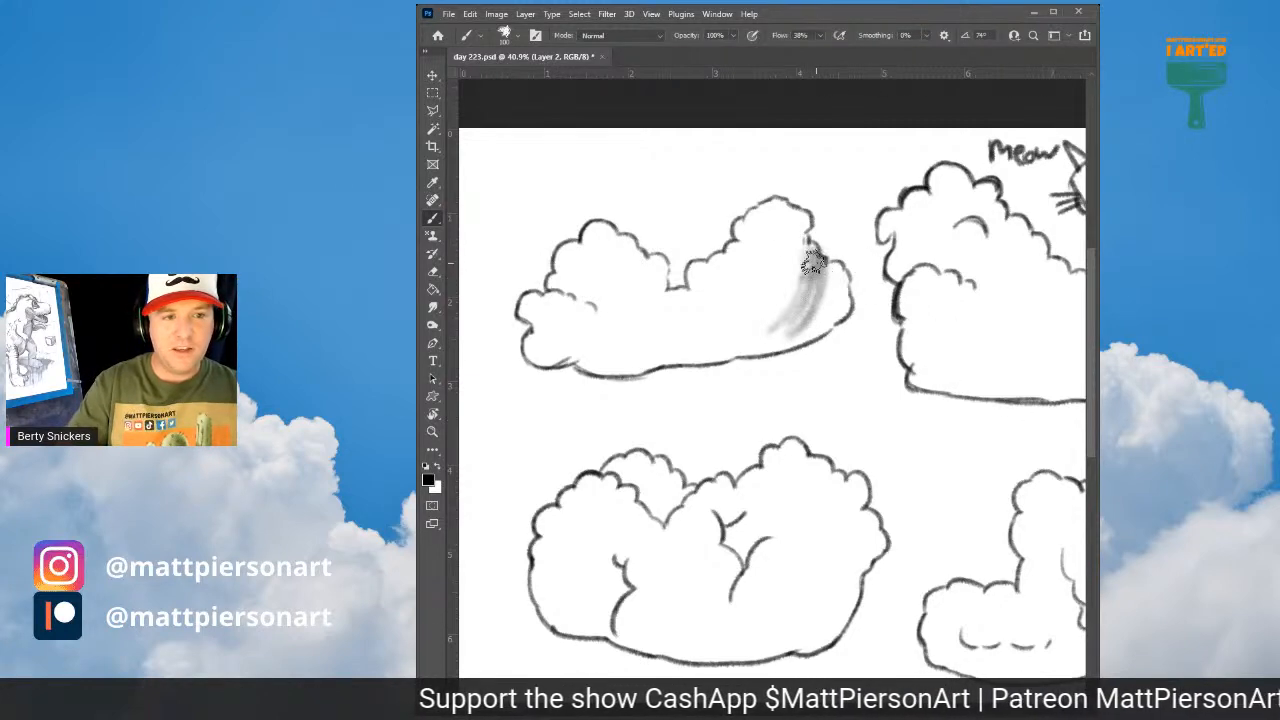
mouse_move(800, 257)
mouse_down()
mouse_move(790, 326)
mouse_move(805, 330)
mouse_move(819, 280)
mouse_move(804, 326)
mouse_move(824, 314)
mouse_move(830, 268)
mouse_move(839, 313)
mouse_move(831, 273)
mouse_move(816, 310)
mouse_move(801, 304)
mouse_move(768, 337)
mouse_move(783, 318)
mouse_move(698, 331)
mouse_move(785, 320)
mouse_move(711, 322)
mouse_move(786, 326)
mouse_move(736, 341)
mouse_move(790, 317)
mouse_move(714, 338)
mouse_move(796, 322)
mouse_move(746, 346)
mouse_move(801, 341)
mouse_move(741, 351)
mouse_move(778, 346)
mouse_move(808, 316)
mouse_move(810, 277)
mouse_move(747, 337)
mouse_move(768, 299)
mouse_move(763, 334)
mouse_move(770, 298)
mouse_move(754, 340)
mouse_move(772, 320)
mouse_move(747, 336)
mouse_move(776, 310)
mouse_move(778, 330)
mouse_move(783, 268)
mouse_up()
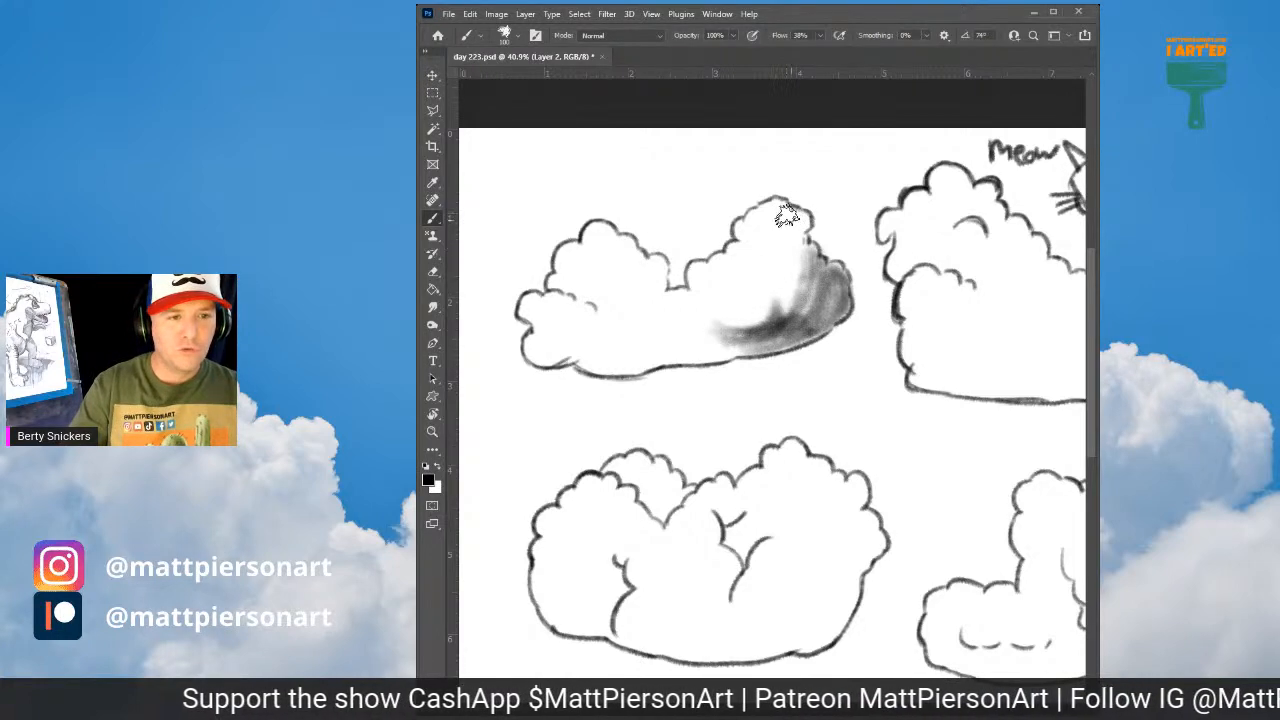
drag(797, 212, 790, 245)
Step: Extend the dark shading along the upper-left cloud's base to the left and down the right side of its left tower
key(space)
drag(693, 340, 747, 317)
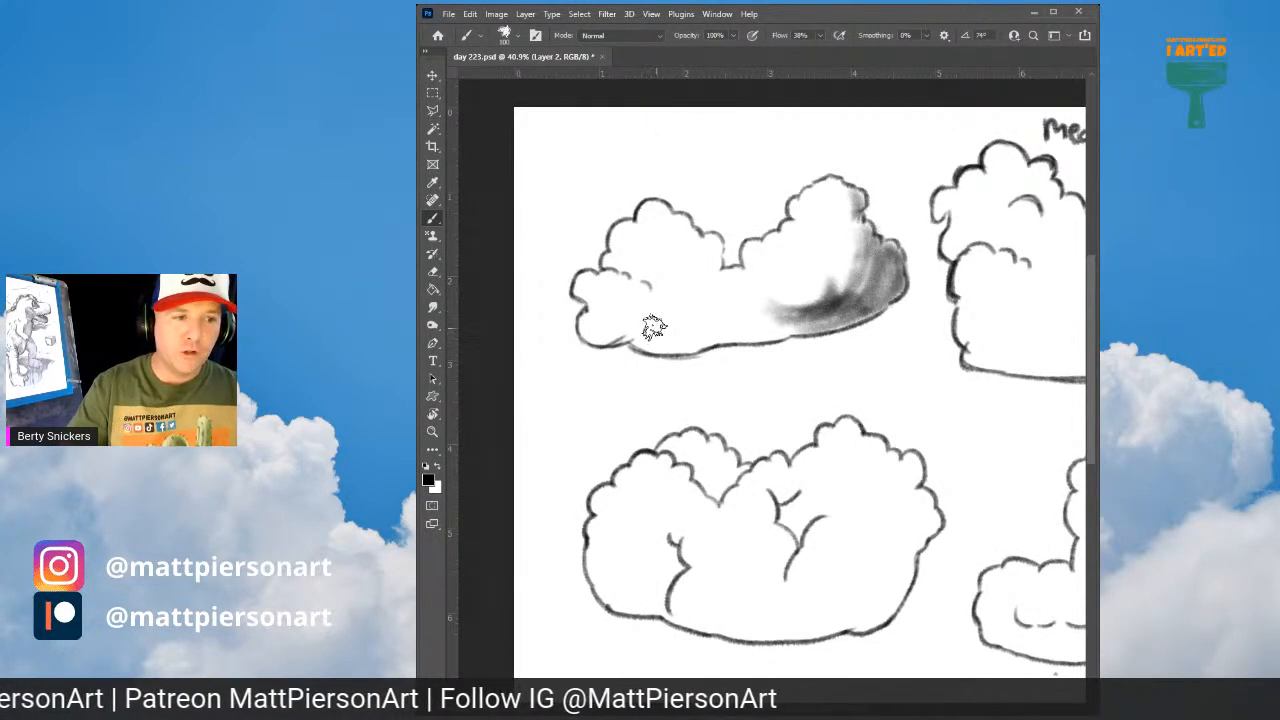
mouse_move(663, 330)
mouse_down()
mouse_move(709, 307)
mouse_move(701, 318)
mouse_move(772, 308)
mouse_move(706, 315)
mouse_move(738, 322)
mouse_move(690, 331)
mouse_move(713, 326)
mouse_move(706, 337)
mouse_move(745, 314)
mouse_move(748, 337)
mouse_move(786, 321)
mouse_move(766, 341)
mouse_move(695, 353)
mouse_move(723, 327)
mouse_move(666, 334)
mouse_up()
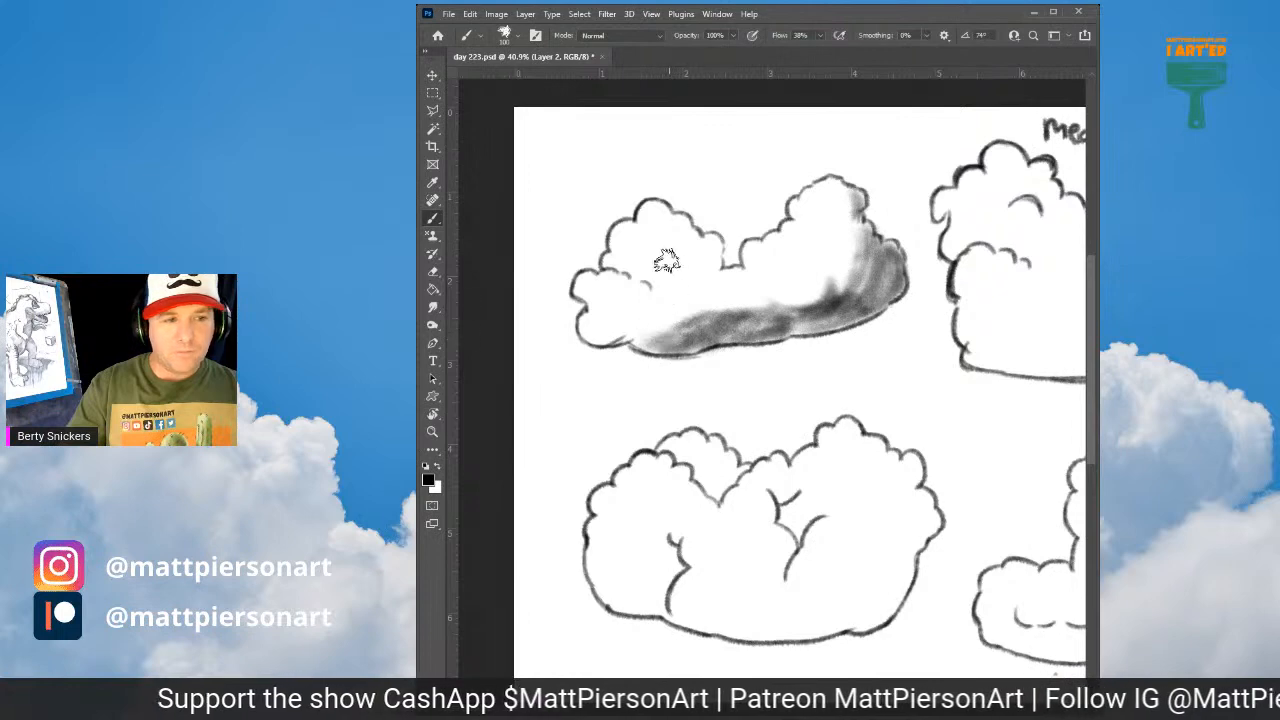
mouse_move(672, 228)
mouse_down()
mouse_move(680, 252)
mouse_move(690, 218)
mouse_up()
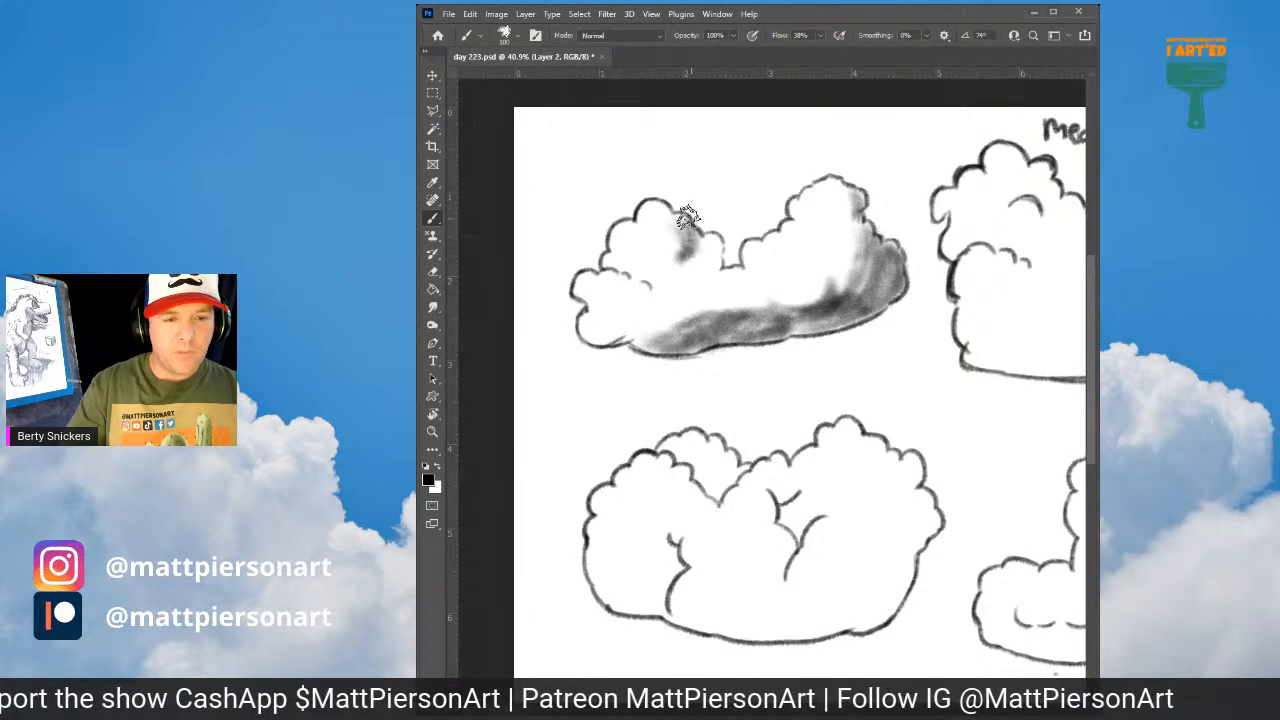
drag(933, 202, 882, 232)
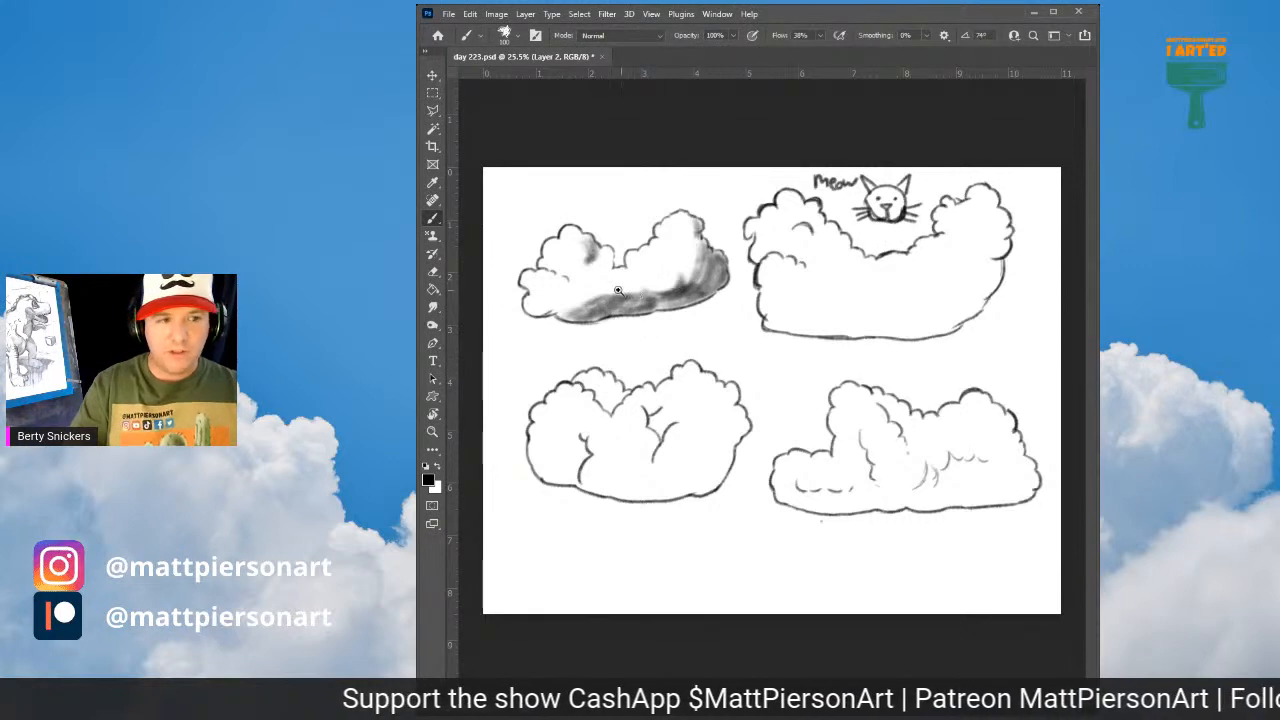
mouse_move(621, 292)
mouse_down()
mouse_move(664, 281)
mouse_move(703, 291)
mouse_up()
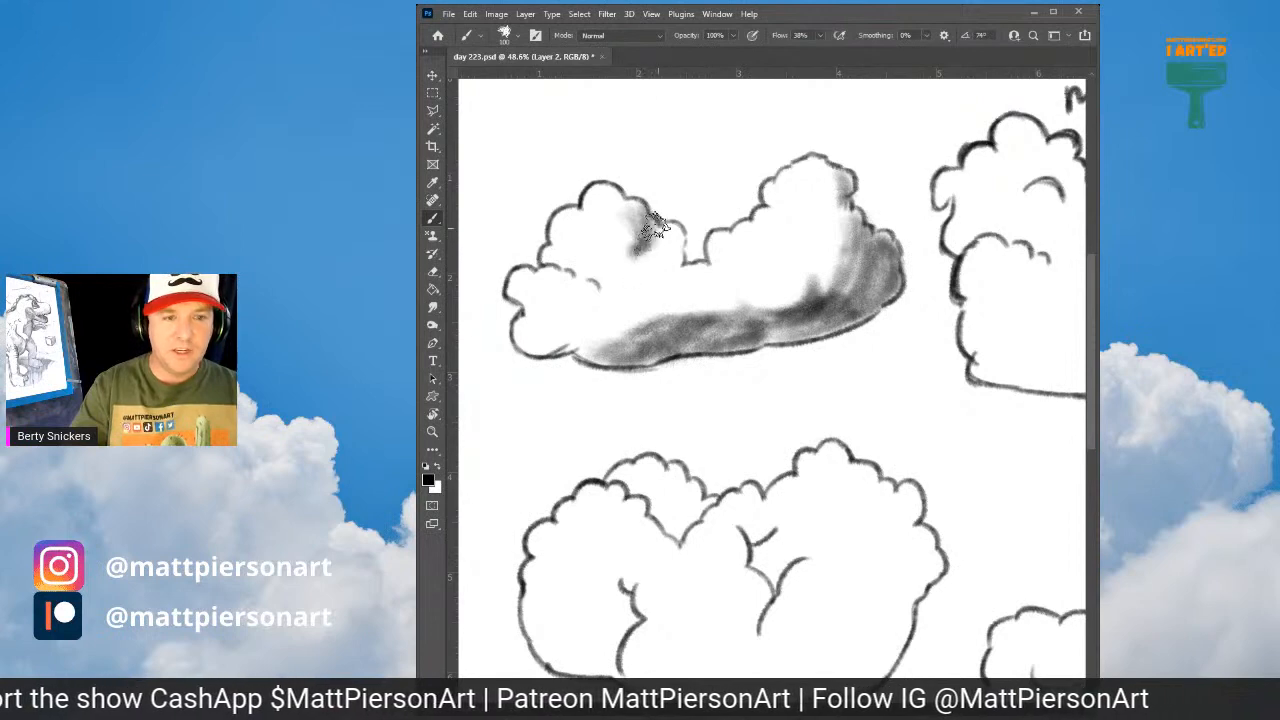
mouse_move(656, 235)
mouse_down()
mouse_move(658, 268)
mouse_move(672, 228)
mouse_move(645, 243)
mouse_move(622, 207)
mouse_move(640, 230)
mouse_move(634, 273)
mouse_move(649, 264)
mouse_move(584, 291)
mouse_up()
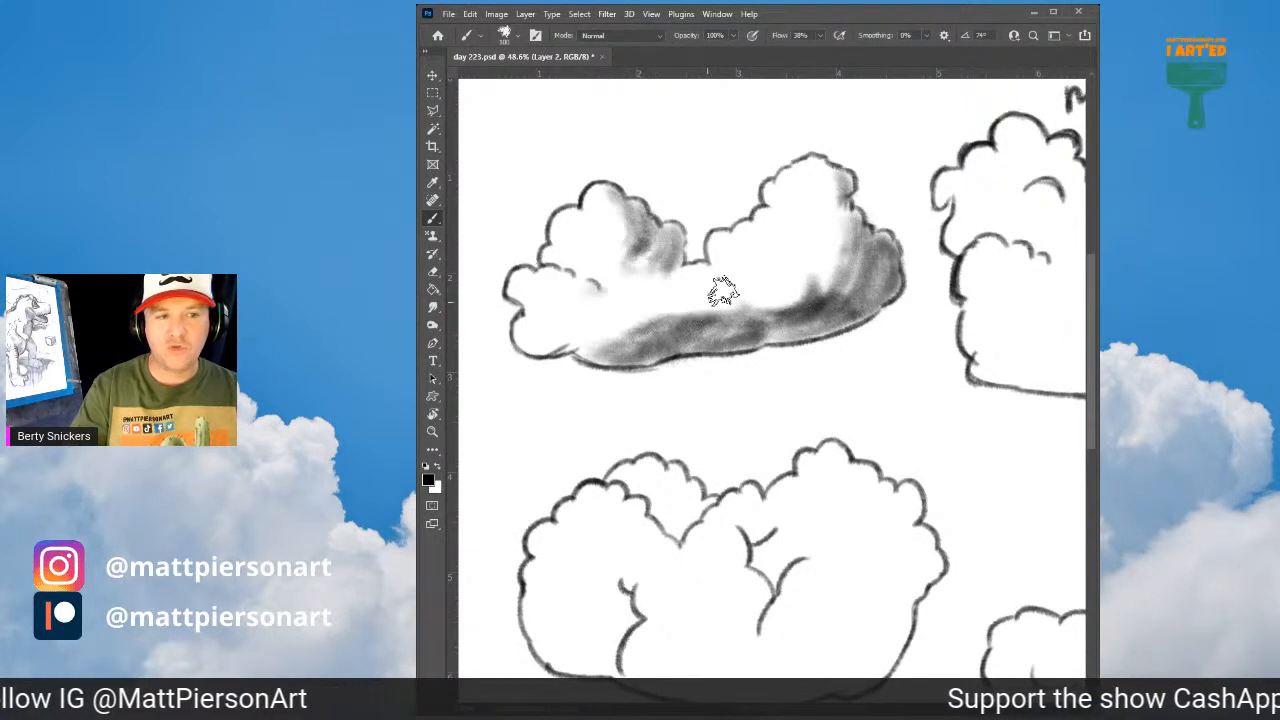
Step: Add soft grey patches below the upper-left cloud's central dip, on its right tower, and at the left end of its base
drag(723, 289, 766, 290)
drag(697, 268, 749, 277)
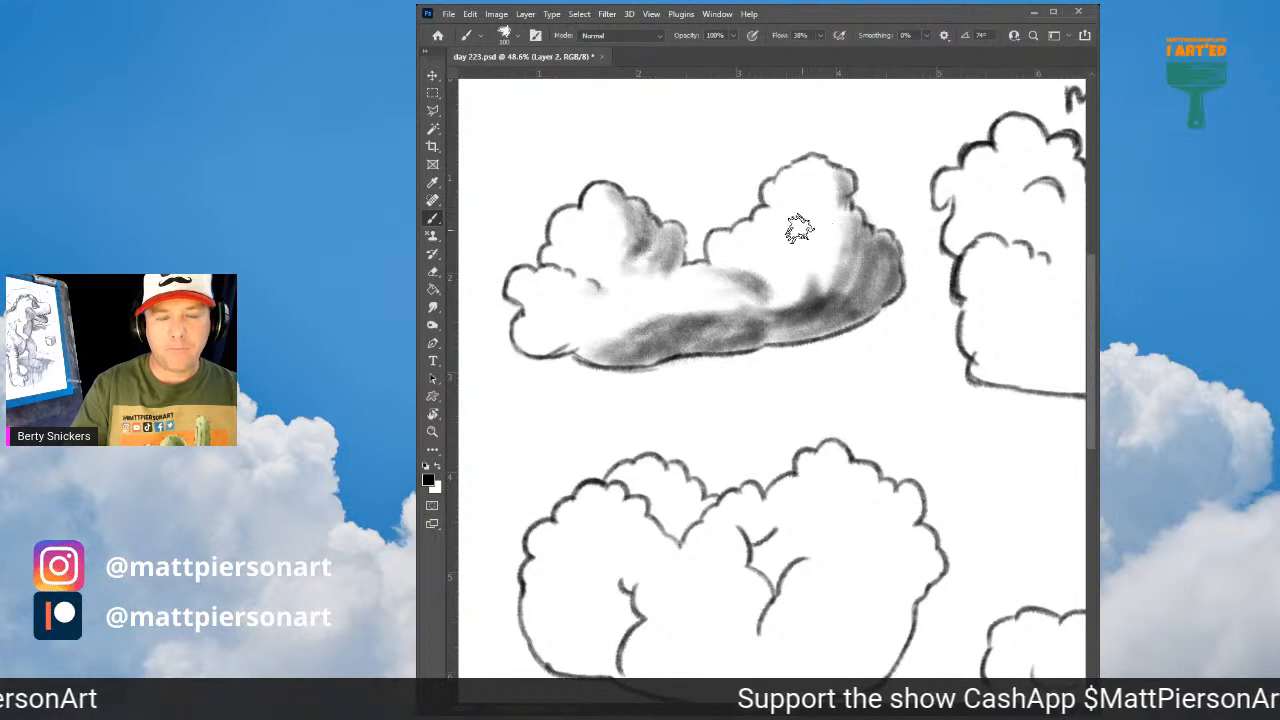
mouse_move(768, 218)
mouse_down()
mouse_move(805, 210)
mouse_move(838, 250)
mouse_up()
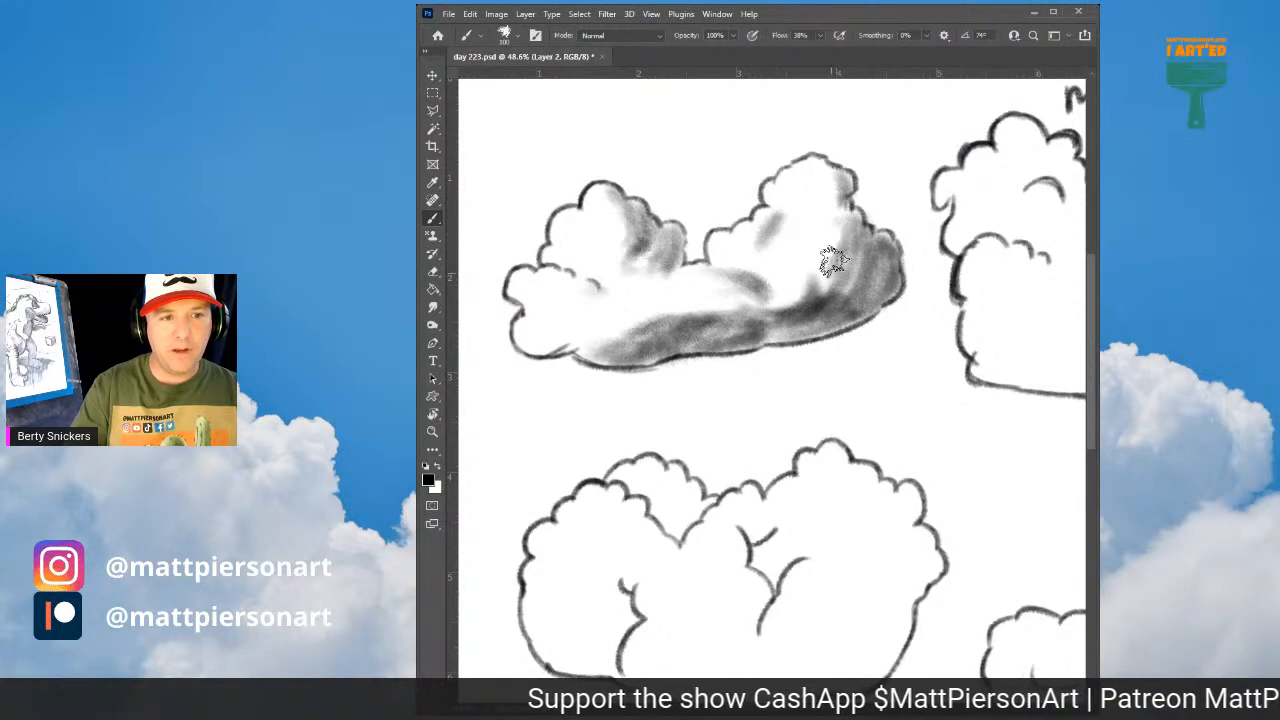
drag(624, 343, 588, 350)
Step: Smudge the grainy shading at the left end of the upper-left cloud's base at 12% strength
click(437, 309)
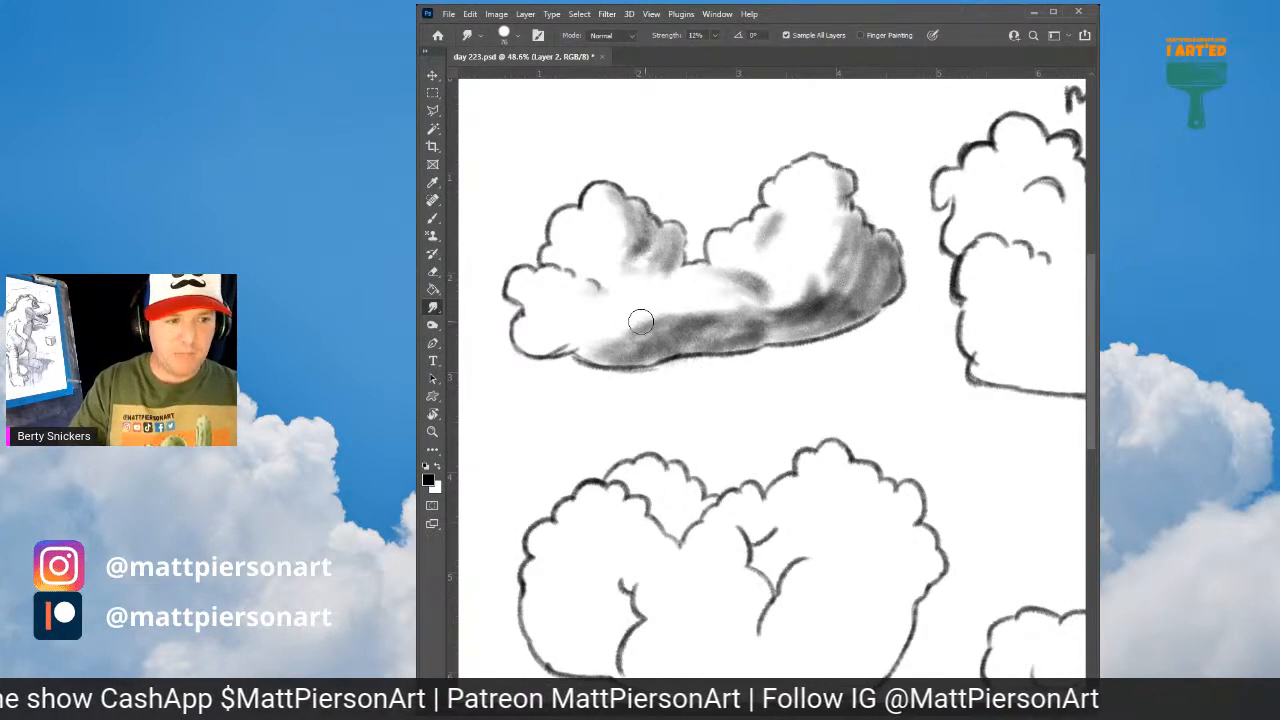
drag(620, 336, 680, 328)
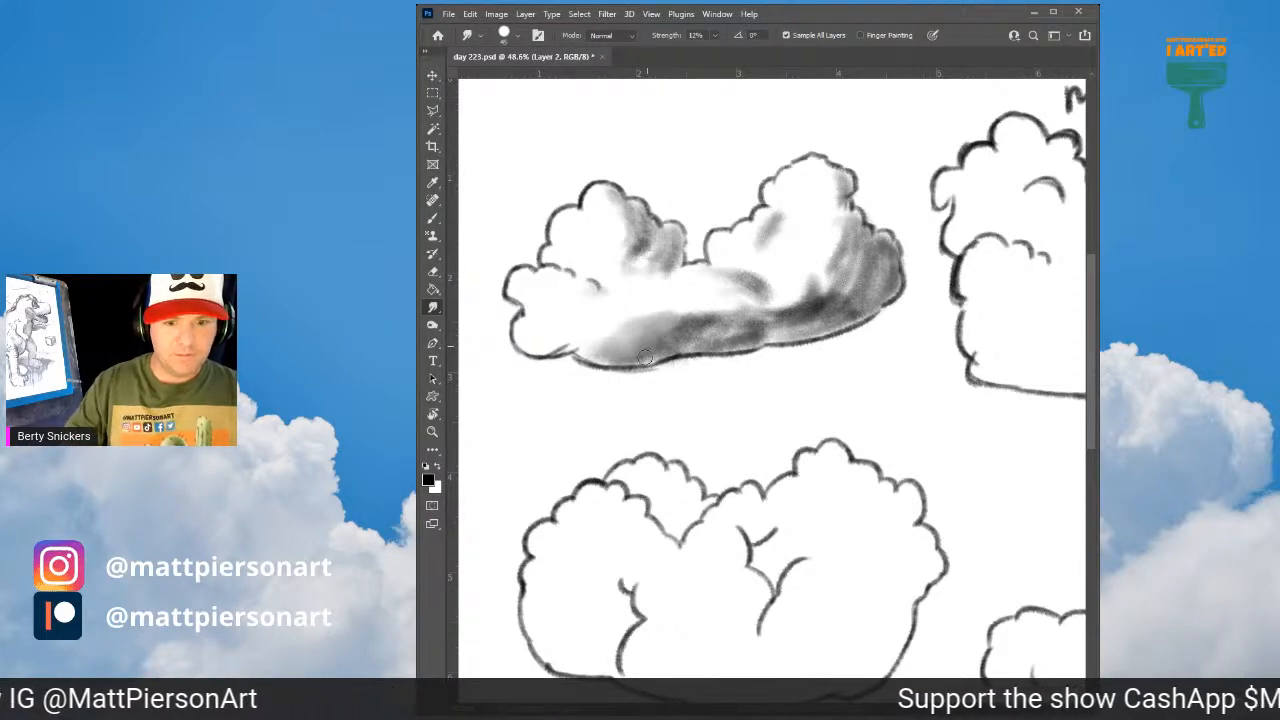
drag(645, 357, 608, 362)
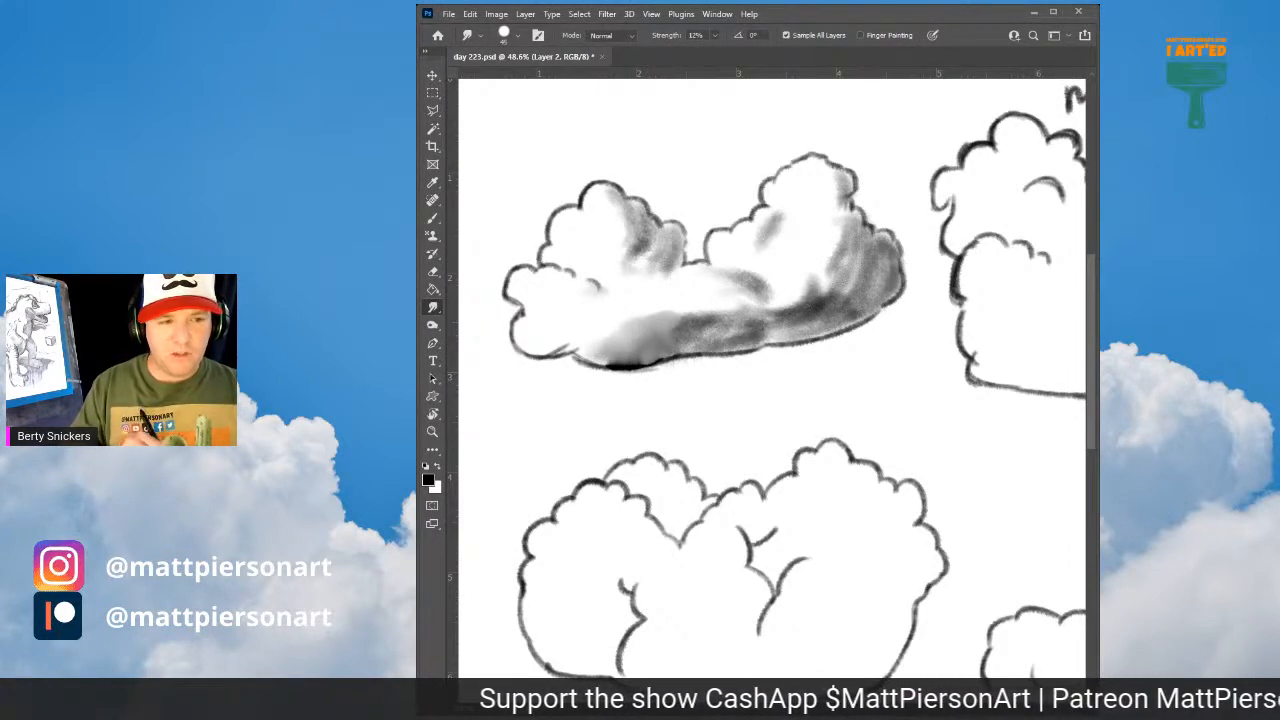
key(ctrl+z)
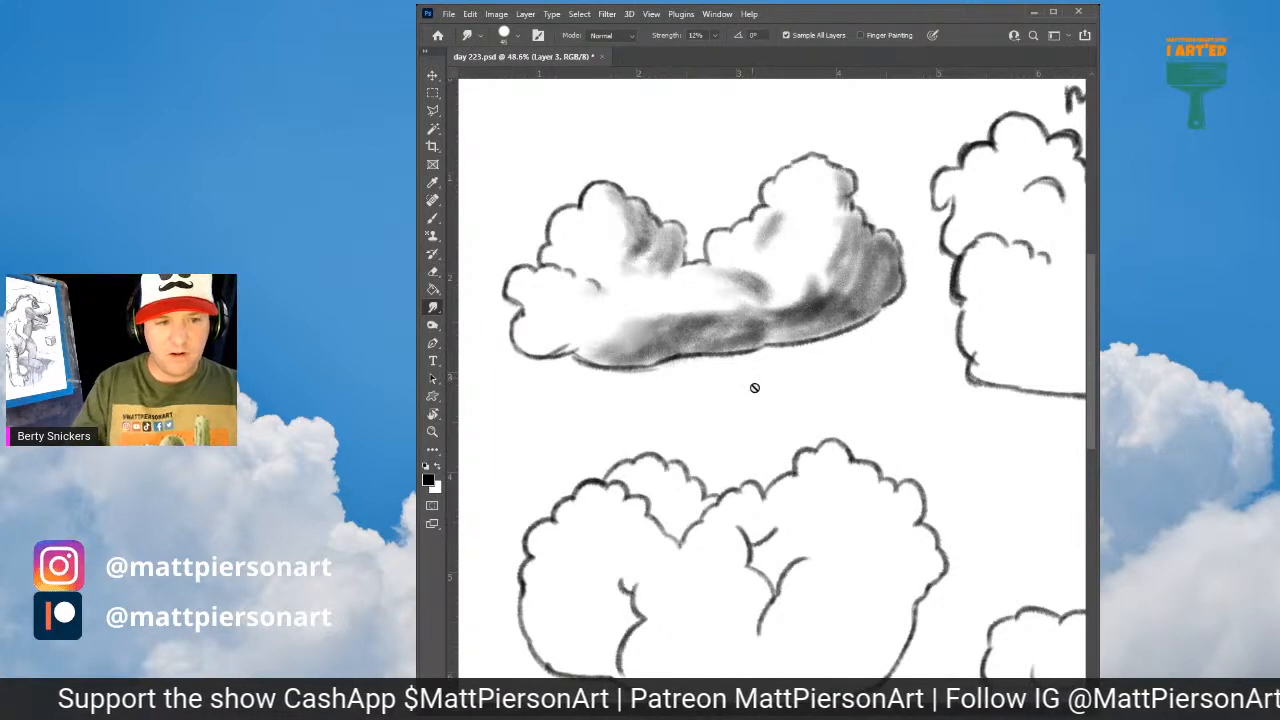
drag(690, 350, 658, 366)
key(ctrl+z)
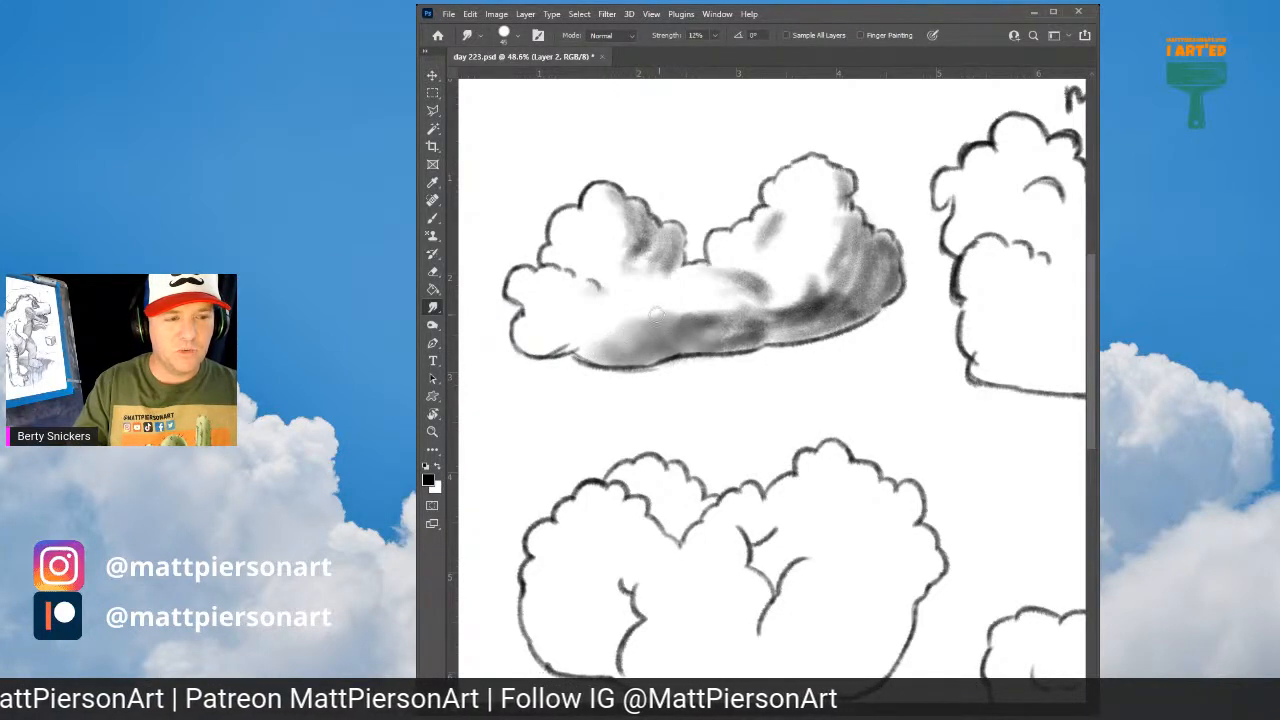
Step: Smudge the upper-left cloud's base, inner patches, and right-end shading into smooth tones at 12% strength, without sampling all layers
drag(645, 347, 590, 355)
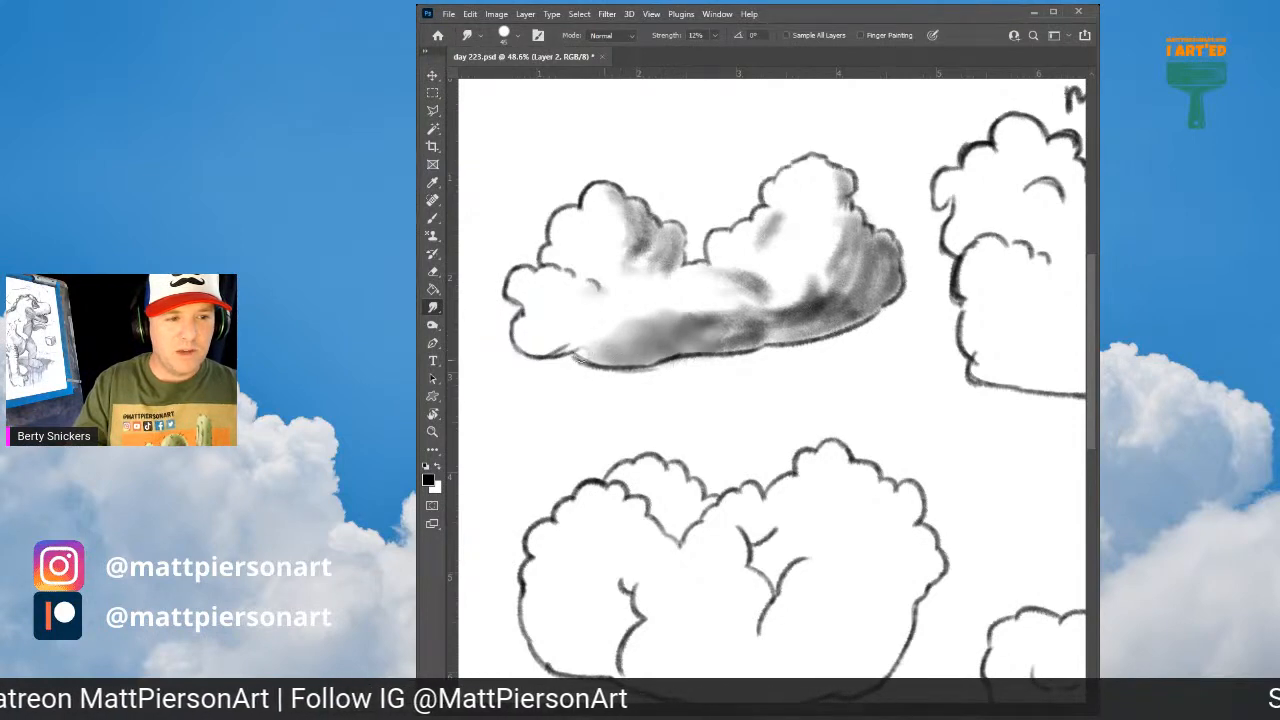
mouse_move(669, 327)
mouse_down()
mouse_move(707, 335)
mouse_move(757, 332)
mouse_move(719, 346)
mouse_move(763, 330)
mouse_move(734, 323)
mouse_move(757, 300)
mouse_move(754, 281)
mouse_move(710, 272)
mouse_move(746, 302)
mouse_move(641, 235)
mouse_move(654, 261)
mouse_move(640, 233)
mouse_move(626, 254)
mouse_move(632, 215)
mouse_move(617, 198)
mouse_move(661, 263)
mouse_move(658, 226)
mouse_move(677, 256)
mouse_move(667, 264)
mouse_move(654, 225)
mouse_move(654, 252)
mouse_move(624, 264)
mouse_move(621, 222)
mouse_move(631, 234)
mouse_move(729, 229)
mouse_move(756, 269)
mouse_move(769, 237)
mouse_up()
drag(794, 291, 784, 310)
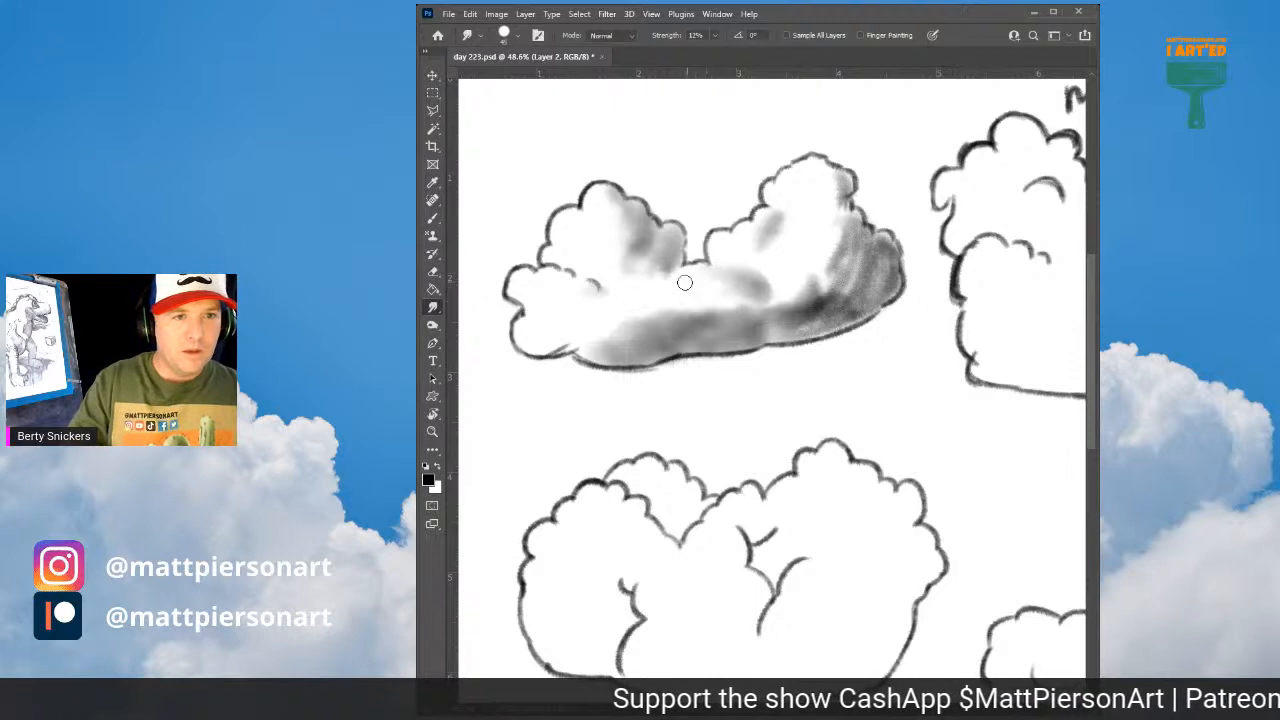
click(860, 35)
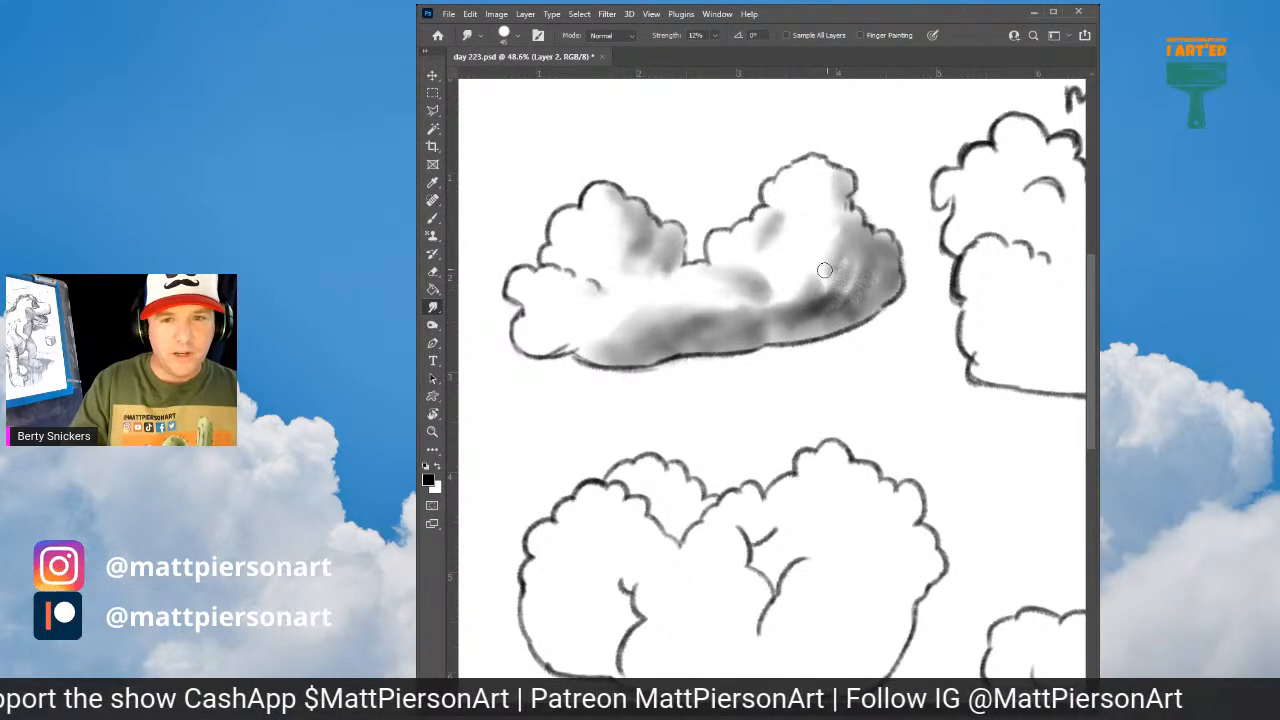
mouse_move(818, 309)
mouse_down()
mouse_move(822, 271)
mouse_move(838, 301)
mouse_move(835, 261)
mouse_move(866, 283)
mouse_up()
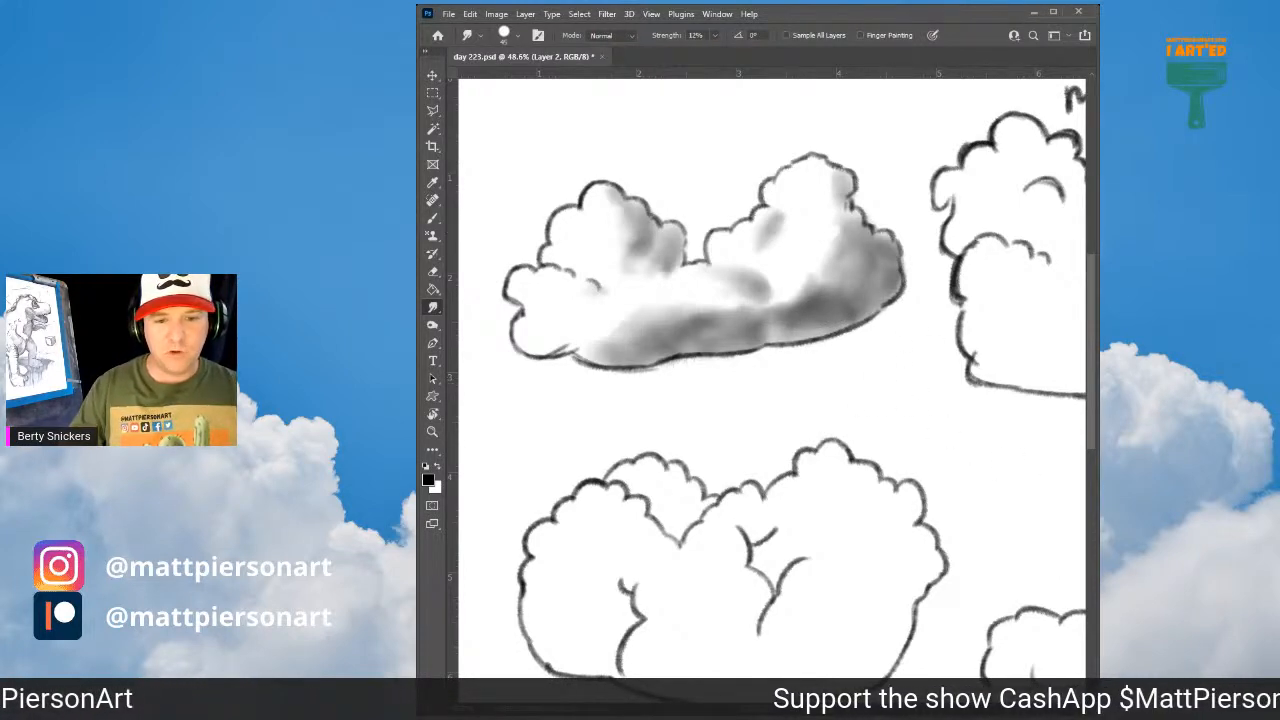
Step: Try brushing diagonal hatching across the whole upper-left cloud, and undo the strokes
key(b)
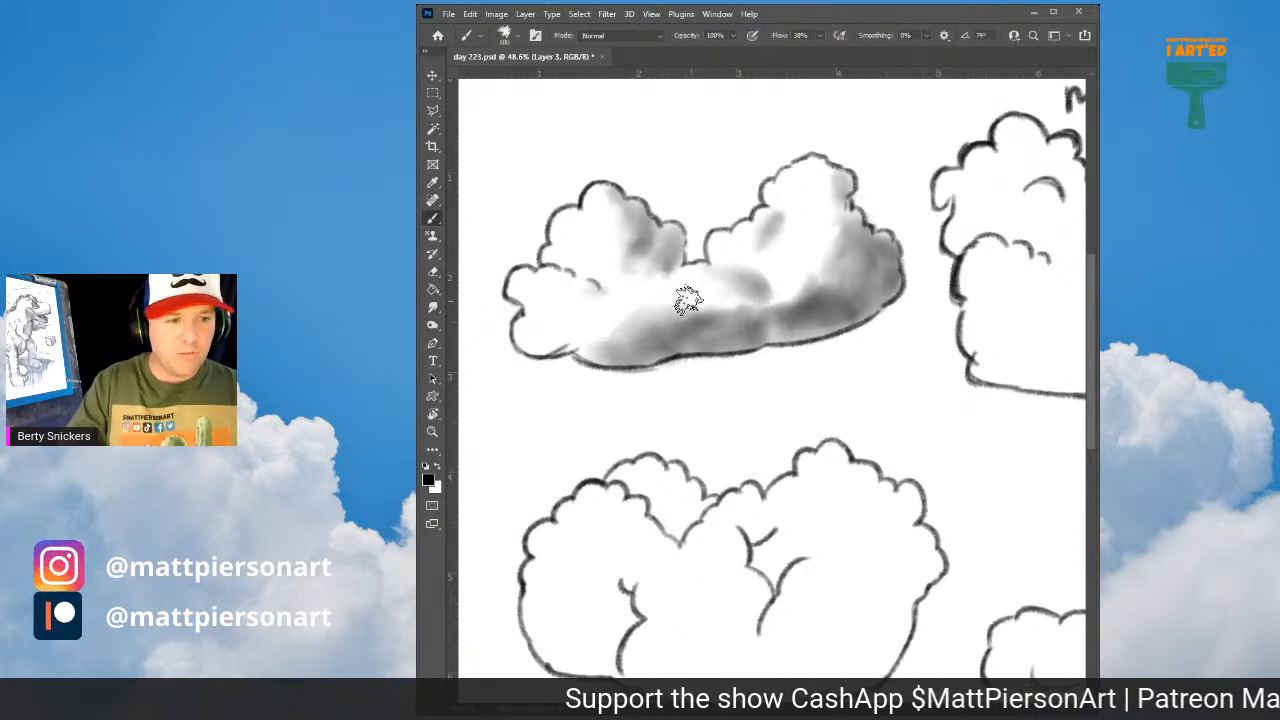
key(p)
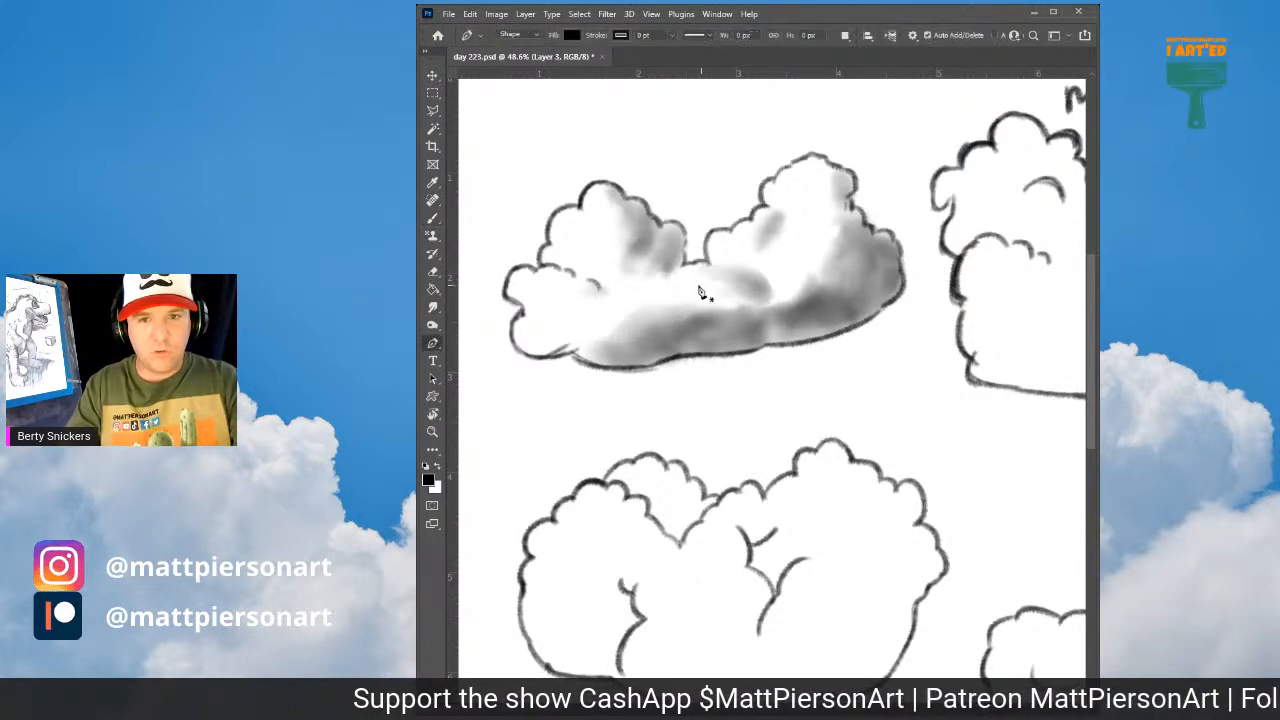
key(b)
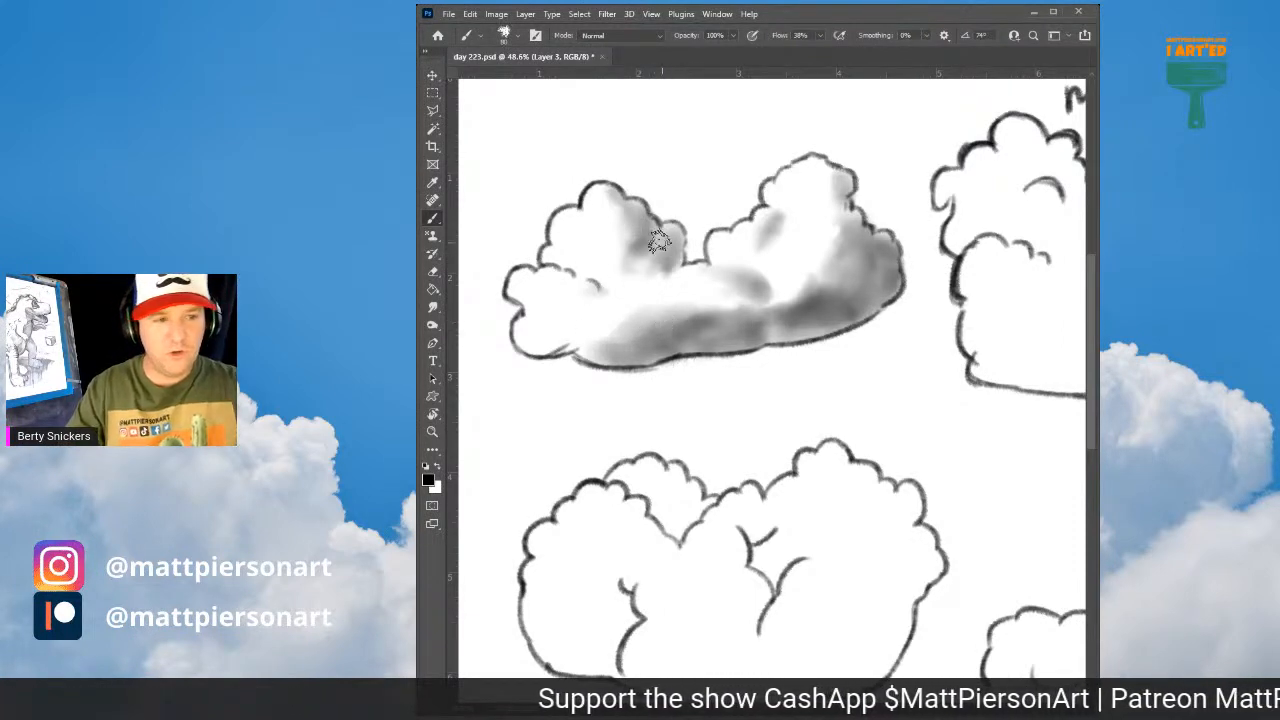
mouse_move(588, 204)
mouse_down()
mouse_move(536, 288)
mouse_move(593, 251)
mouse_move(627, 257)
mouse_move(623, 325)
mouse_move(726, 264)
mouse_move(764, 263)
mouse_move(756, 311)
mouse_move(840, 241)
mouse_move(832, 222)
mouse_move(757, 270)
mouse_move(733, 259)
mouse_move(836, 220)
mouse_move(847, 186)
mouse_move(762, 200)
mouse_up()
mouse_move(560, 305)
mouse_down()
mouse_move(522, 320)
mouse_move(514, 292)
mouse_move(546, 270)
mouse_move(558, 228)
mouse_move(576, 230)
mouse_move(605, 200)
mouse_up()
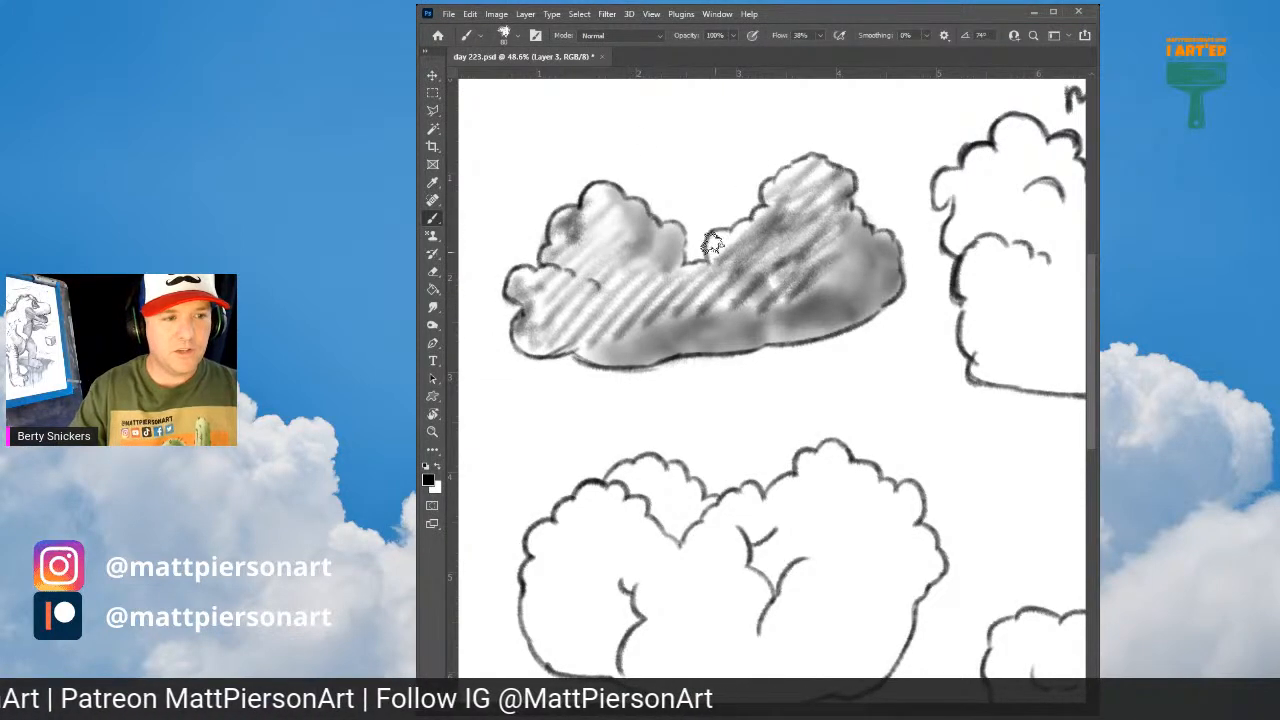
key(ctrl+comma)
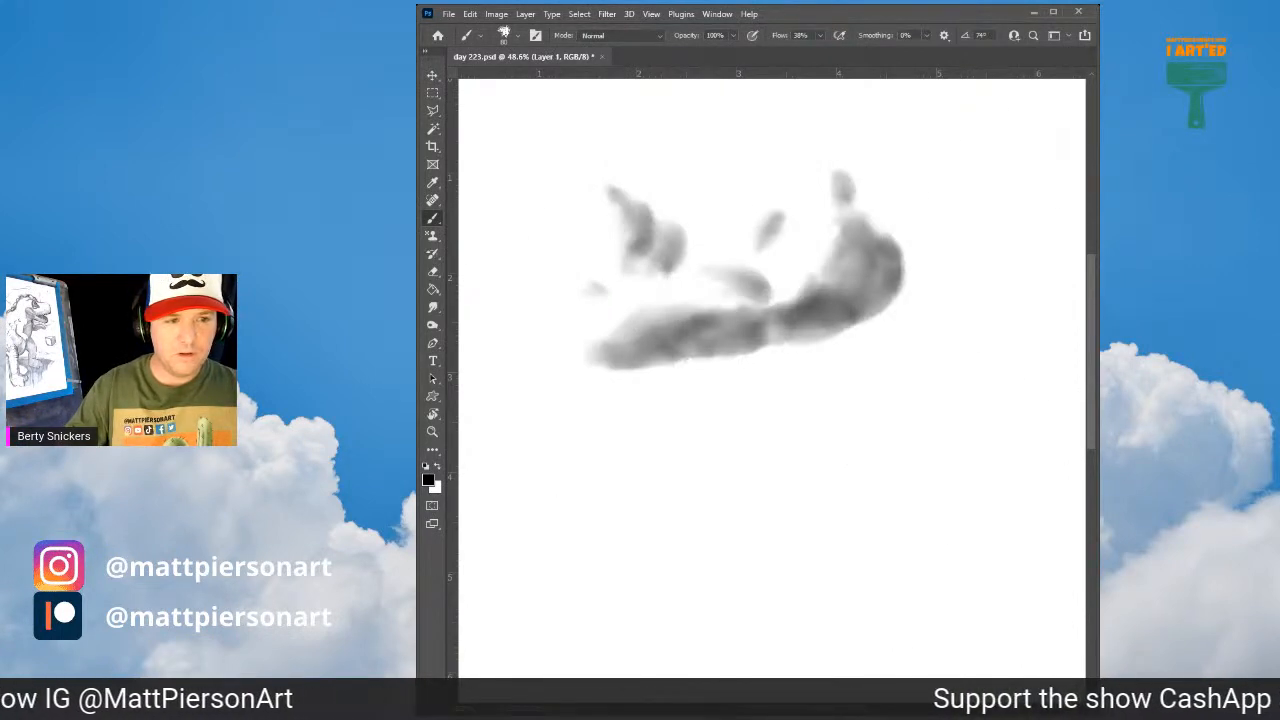
key(ctrl+comma)
key(ctrl+z)
key(ctrl+z)
key(ctrl+z)
key(ctrl+z)
key(ctrl+z)
key(ctrl+z)
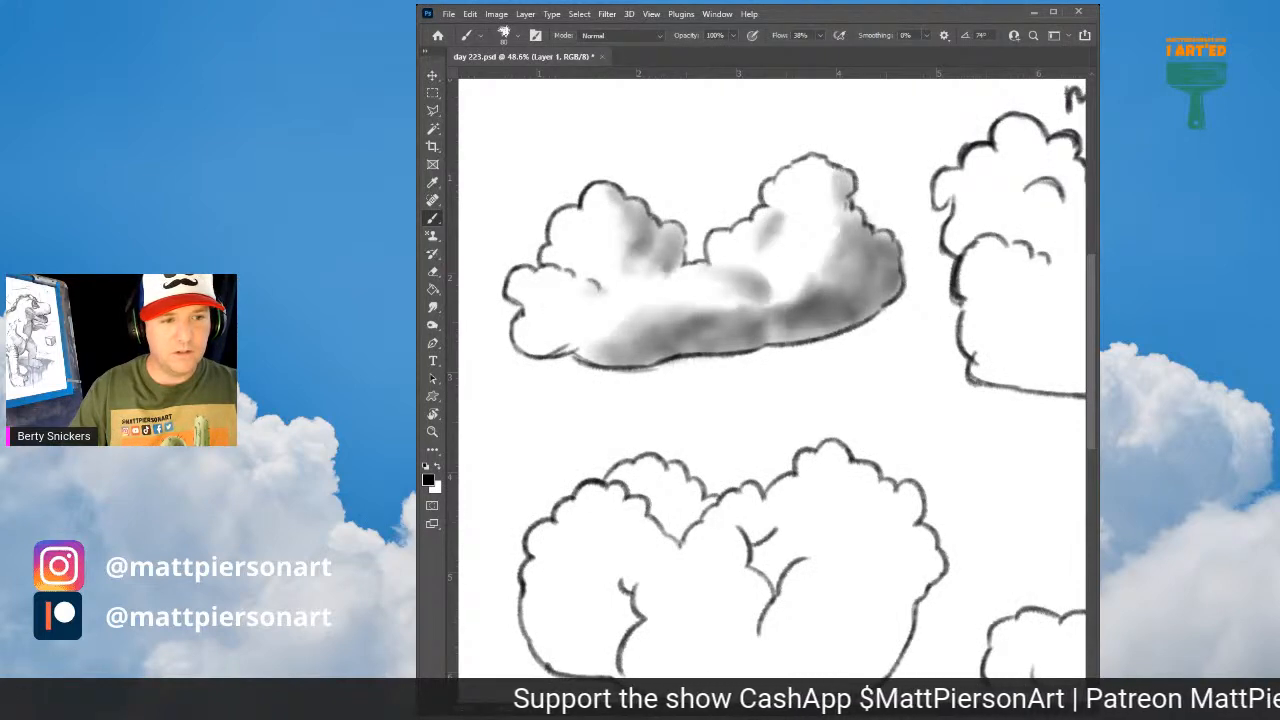
key(ctrl+z)
key(ctrl+z)
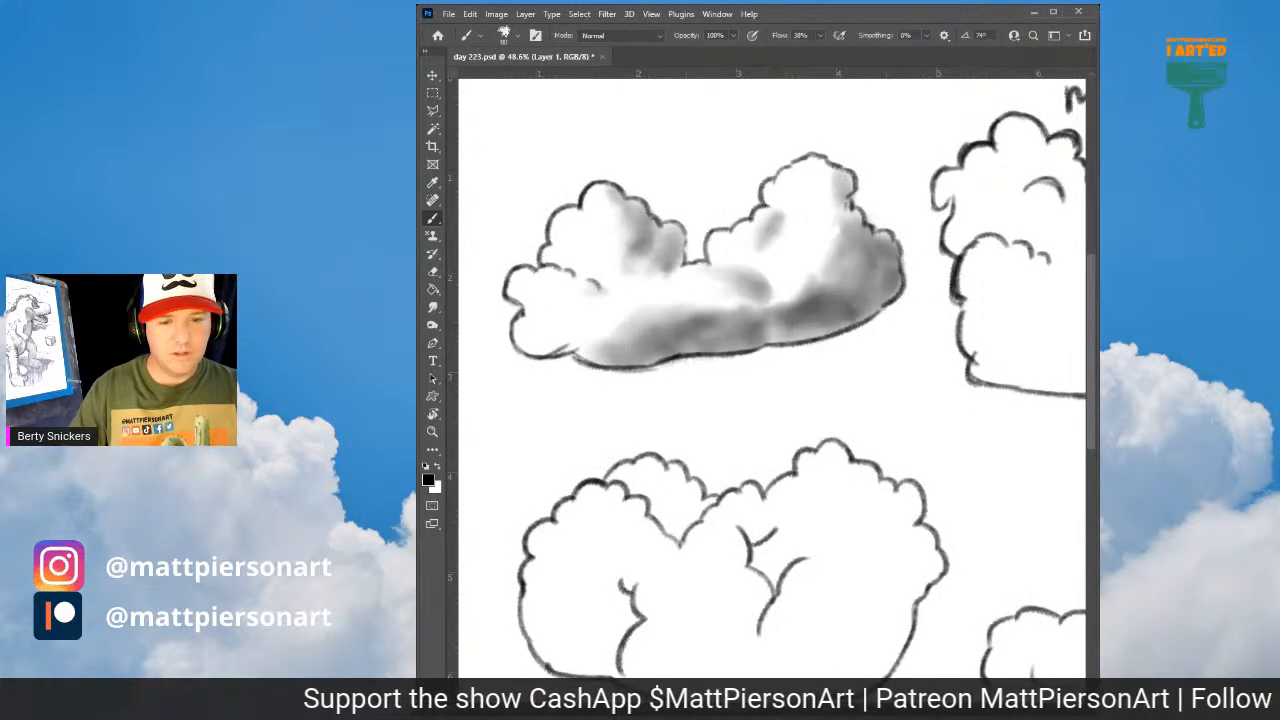
Step: Try scribbling heavy dark strokes over the upper-left cloud's right tower with a larger brush, and undo them
mouse_move(733, 287)
mouse_down()
mouse_move(715, 313)
mouse_move(730, 287)
mouse_up()
key(ctrl+z)
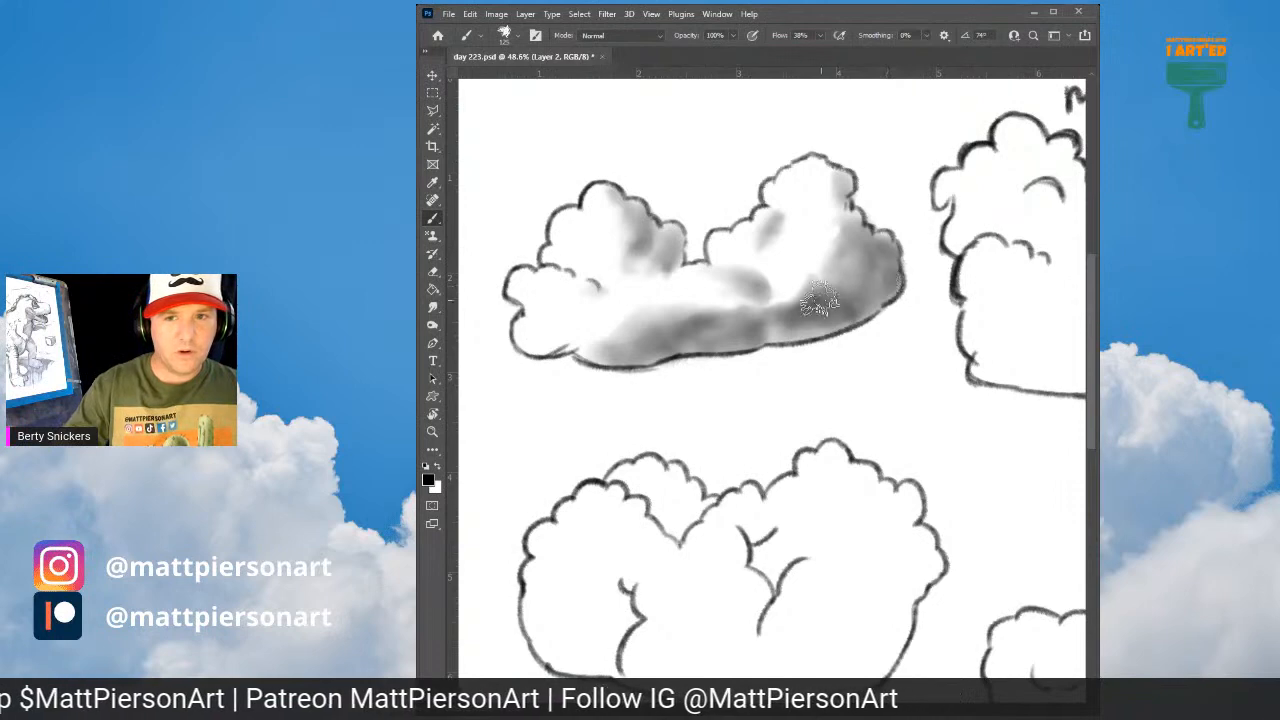
mouse_move(778, 295)
mouse_down()
mouse_move(747, 238)
mouse_move(714, 298)
mouse_move(755, 250)
mouse_move(775, 285)
mouse_move(816, 280)
mouse_move(832, 208)
mouse_move(782, 193)
mouse_move(822, 188)
mouse_move(738, 250)
mouse_move(729, 240)
mouse_move(710, 290)
mouse_move(665, 288)
mouse_up()
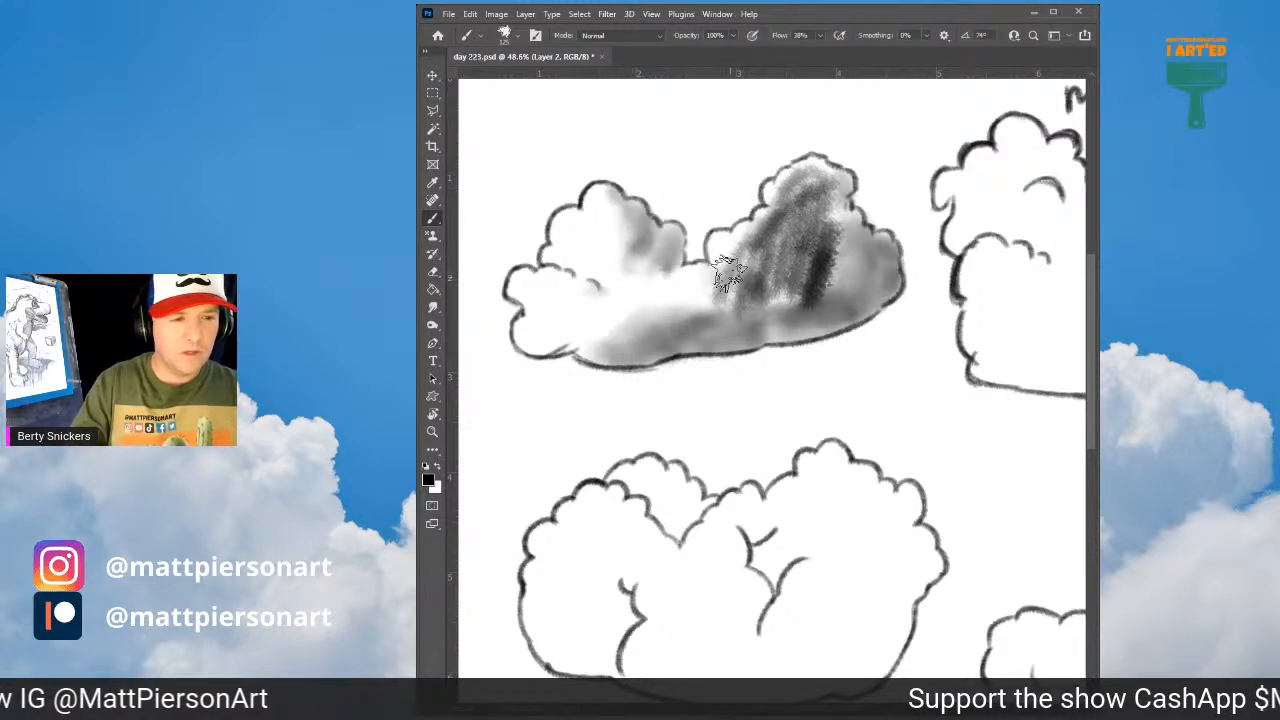
mouse_move(735, 268)
mouse_down()
mouse_move(578, 323)
mouse_move(740, 275)
mouse_up()
key(ctrl+z)
key(ctrl+z)
key(ctrl+z)
key(ctrl+z)
key(ctrl+z)
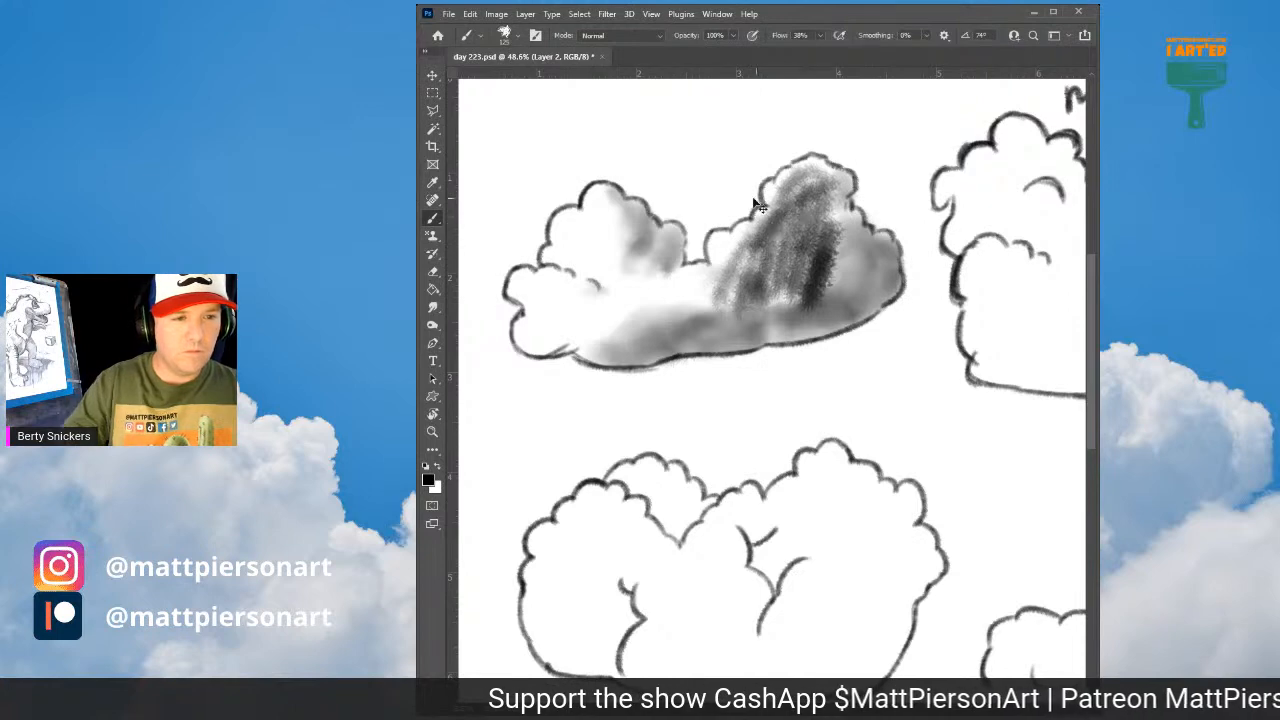
key(ctrl+z)
key(ctrl+z)
key(ctrl+z)
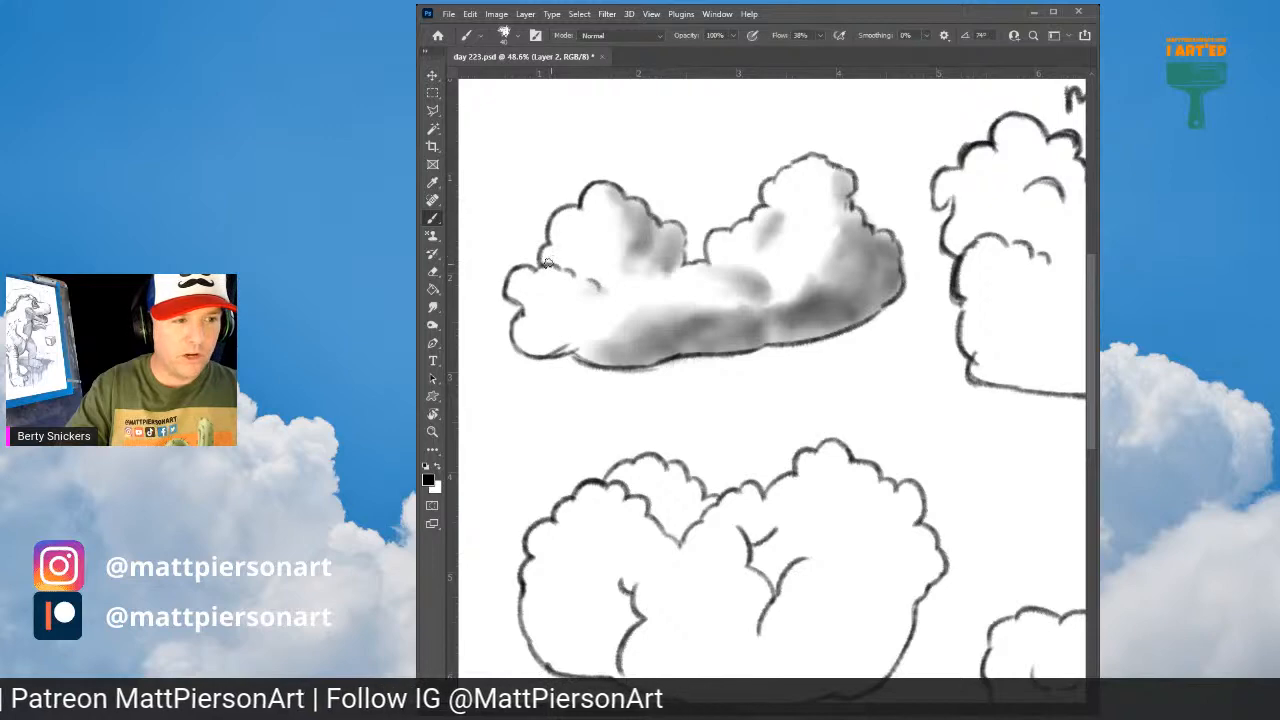
Step: Brush dark shadow accents onto the upper-left cloud's left tower, right tower edge, inner patch, right end and left end of the base
mouse_move(548, 263)
mouse_down()
mouse_move(603, 255)
mouse_move(610, 291)
mouse_move(574, 226)
mouse_move(553, 264)
mouse_move(564, 253)
mouse_move(577, 266)
mouse_move(571, 255)
mouse_move(585, 279)
mouse_move(597, 256)
mouse_move(612, 277)
mouse_move(603, 260)
mouse_move(558, 256)
mouse_up()
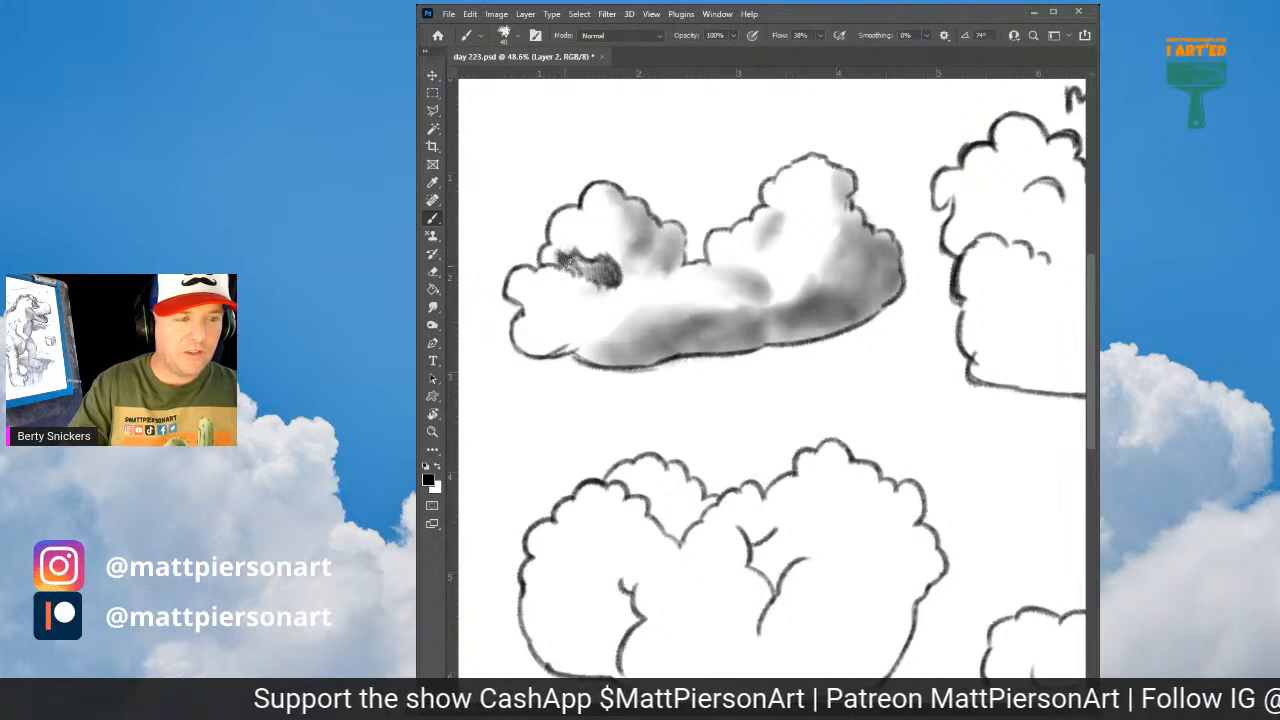
mouse_move(653, 234)
mouse_down()
mouse_move(664, 254)
mouse_move(672, 239)
mouse_up()
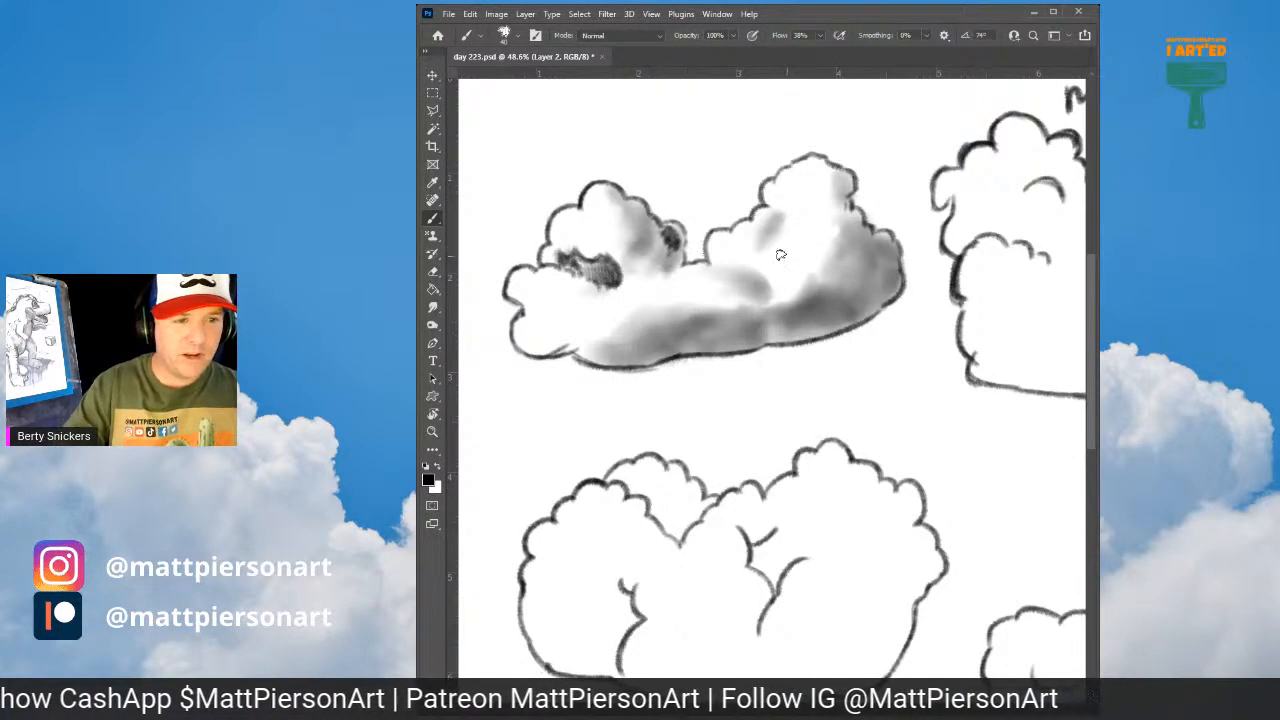
mouse_move(809, 311)
mouse_down()
mouse_move(848, 290)
mouse_move(865, 242)
mouse_move(878, 281)
mouse_move(822, 315)
mouse_move(862, 290)
mouse_move(861, 260)
mouse_move(872, 277)
mouse_move(870, 263)
mouse_move(849, 284)
mouse_move(851, 261)
mouse_move(841, 310)
mouse_up()
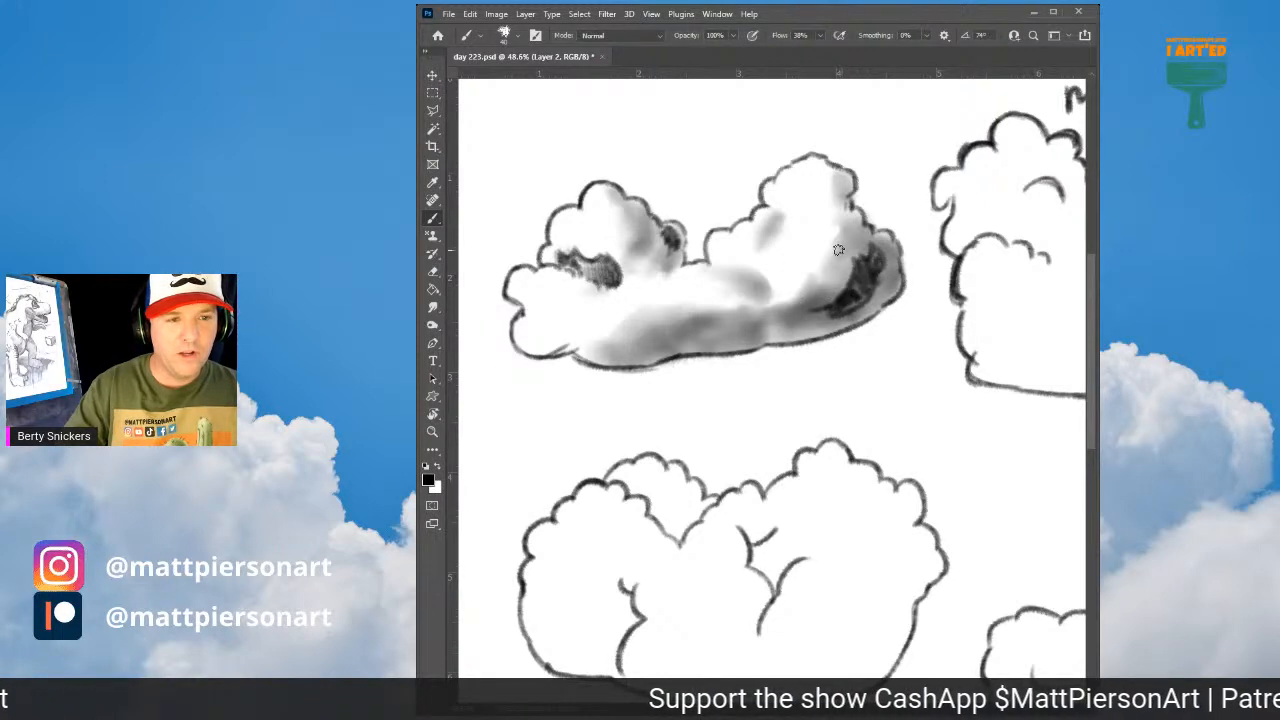
mouse_move(838, 249)
mouse_down()
mouse_move(823, 174)
mouse_move(850, 194)
mouse_up()
mouse_move(733, 272)
mouse_down()
mouse_move(755, 270)
mouse_move(761, 284)
mouse_up()
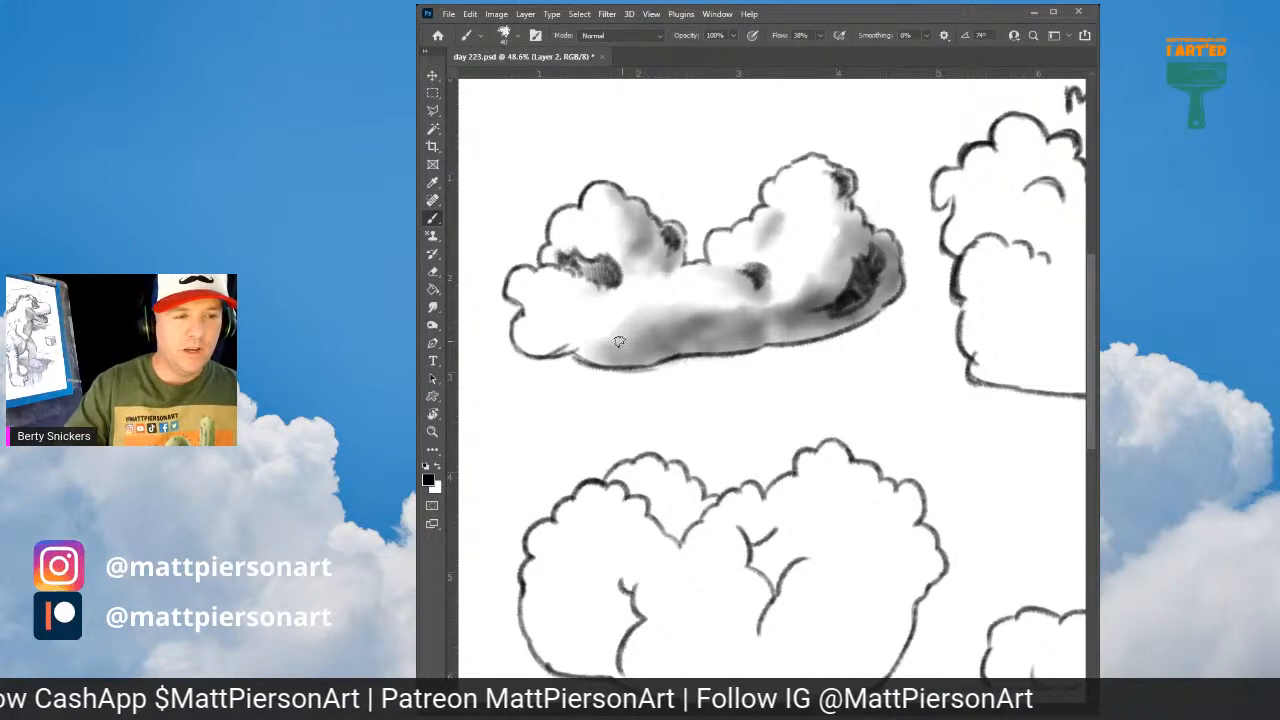
mouse_move(582, 340)
mouse_down()
mouse_move(652, 330)
mouse_move(587, 336)
mouse_move(644, 347)
mouse_move(607, 346)
mouse_up()
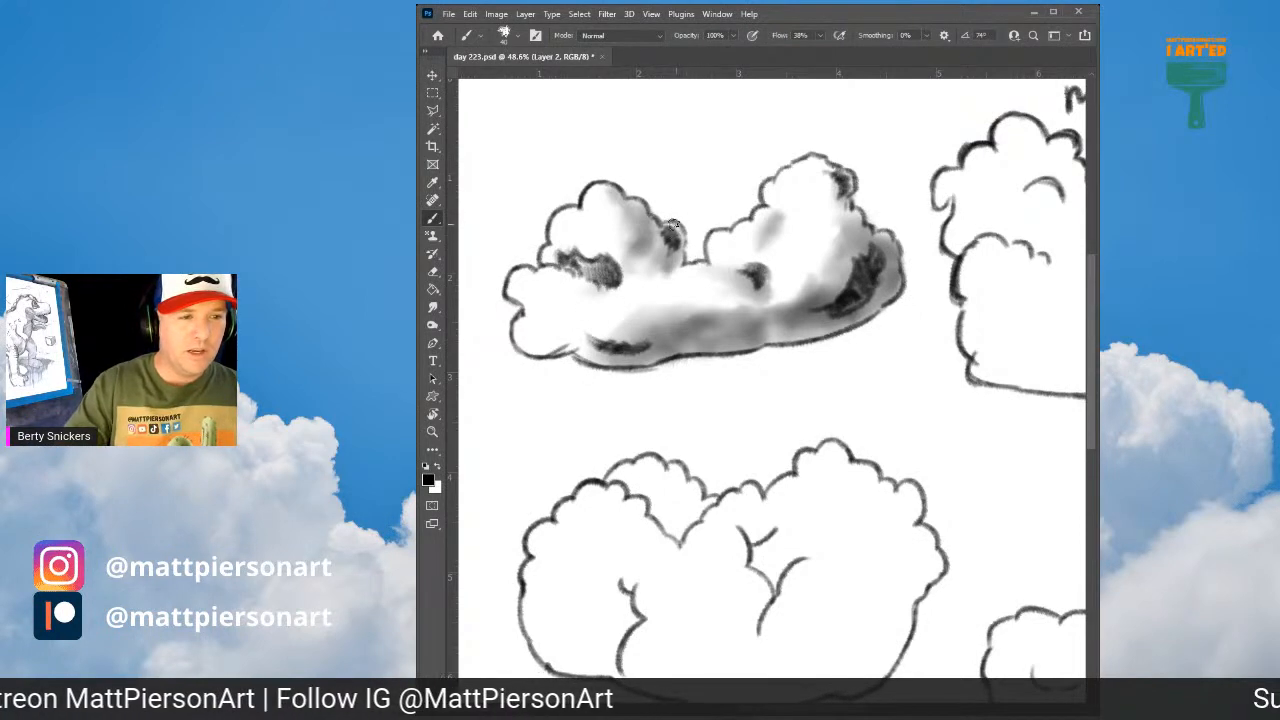
mouse_move(594, 336)
mouse_down()
mouse_move(645, 331)
mouse_move(635, 345)
mouse_move(650, 346)
mouse_up()
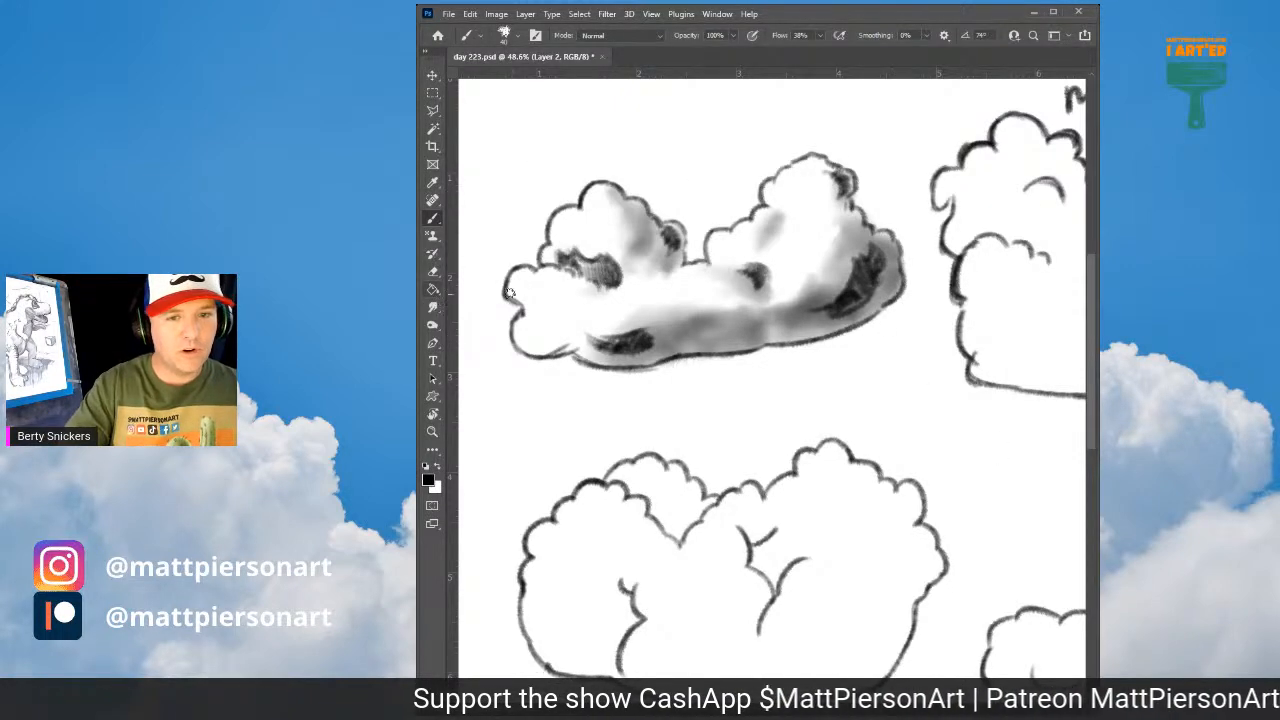
Step: Smudge the dark accents at the upper-left cloud's base, inner patch and right end at 12% strength
click(433, 309)
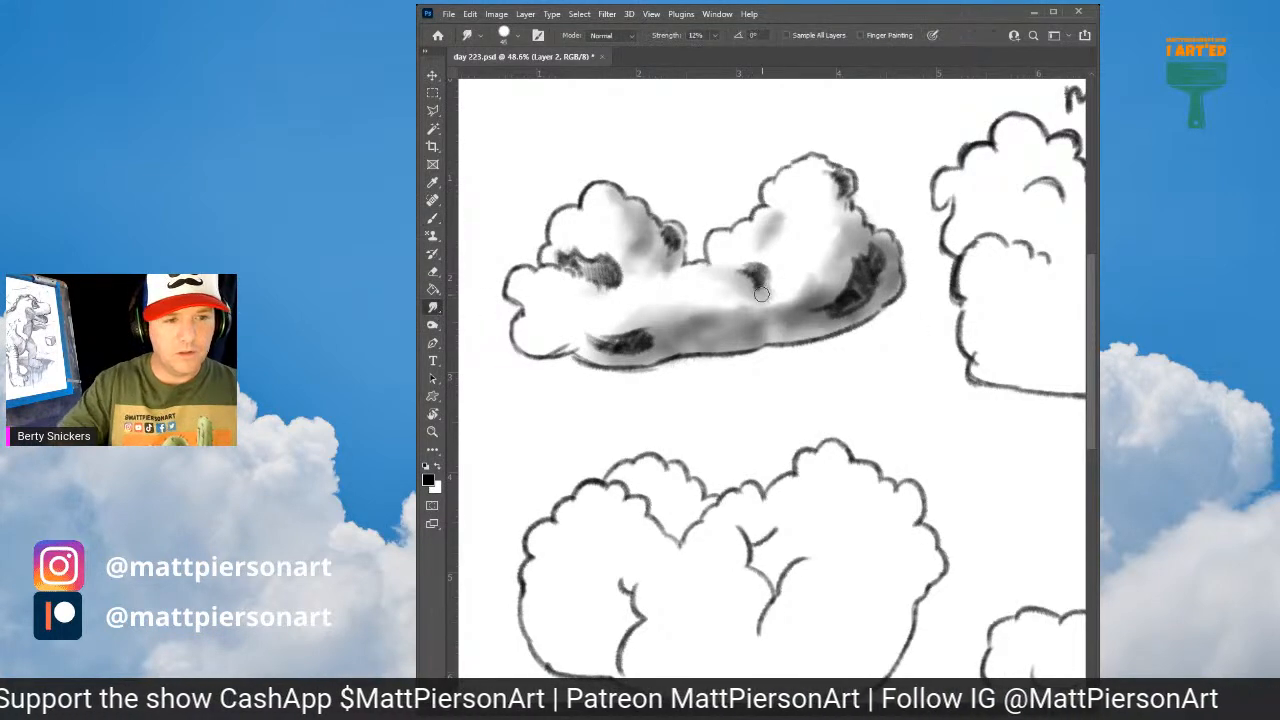
mouse_move(628, 341)
mouse_down()
mouse_move(641, 335)
mouse_move(610, 342)
mouse_move(645, 337)
mouse_move(605, 346)
mouse_move(630, 332)
mouse_move(645, 336)
mouse_move(618, 340)
mouse_move(660, 340)
mouse_move(614, 330)
mouse_up()
mouse_move(747, 268)
mouse_down()
mouse_move(749, 287)
mouse_move(758, 270)
mouse_move(745, 262)
mouse_move(732, 278)
mouse_move(742, 266)
mouse_up()
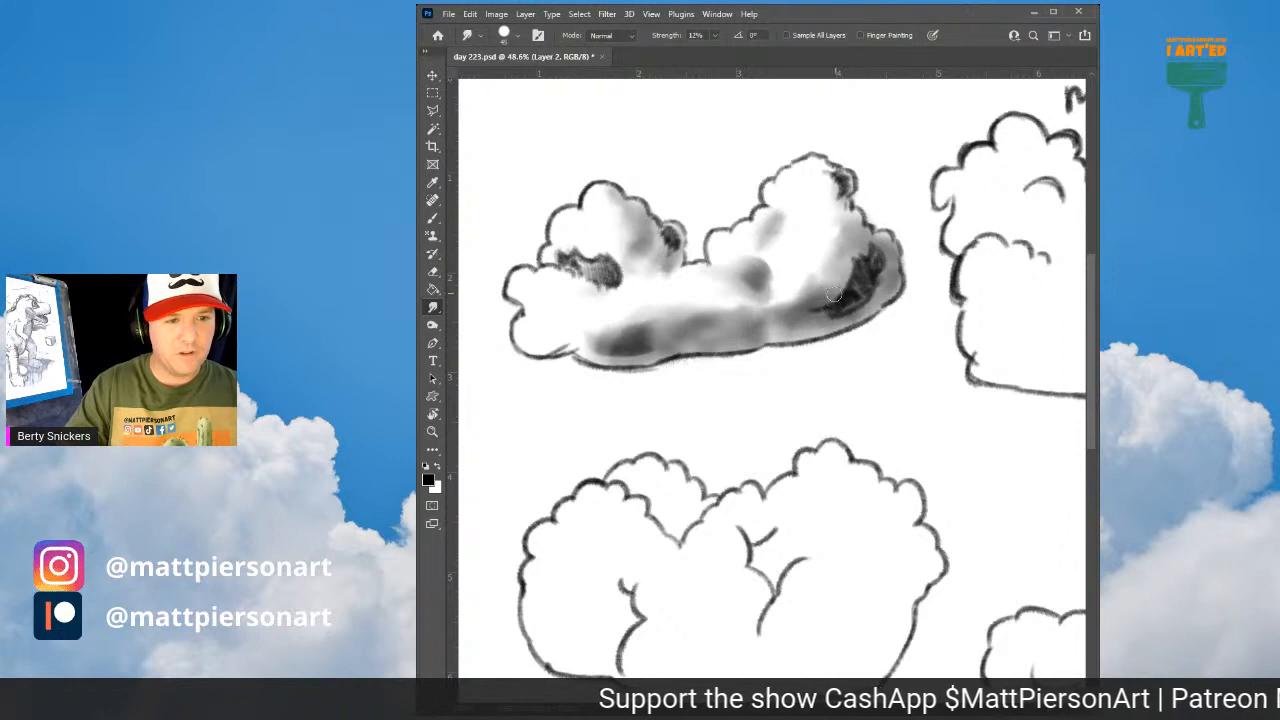
drag(833, 293, 851, 263)
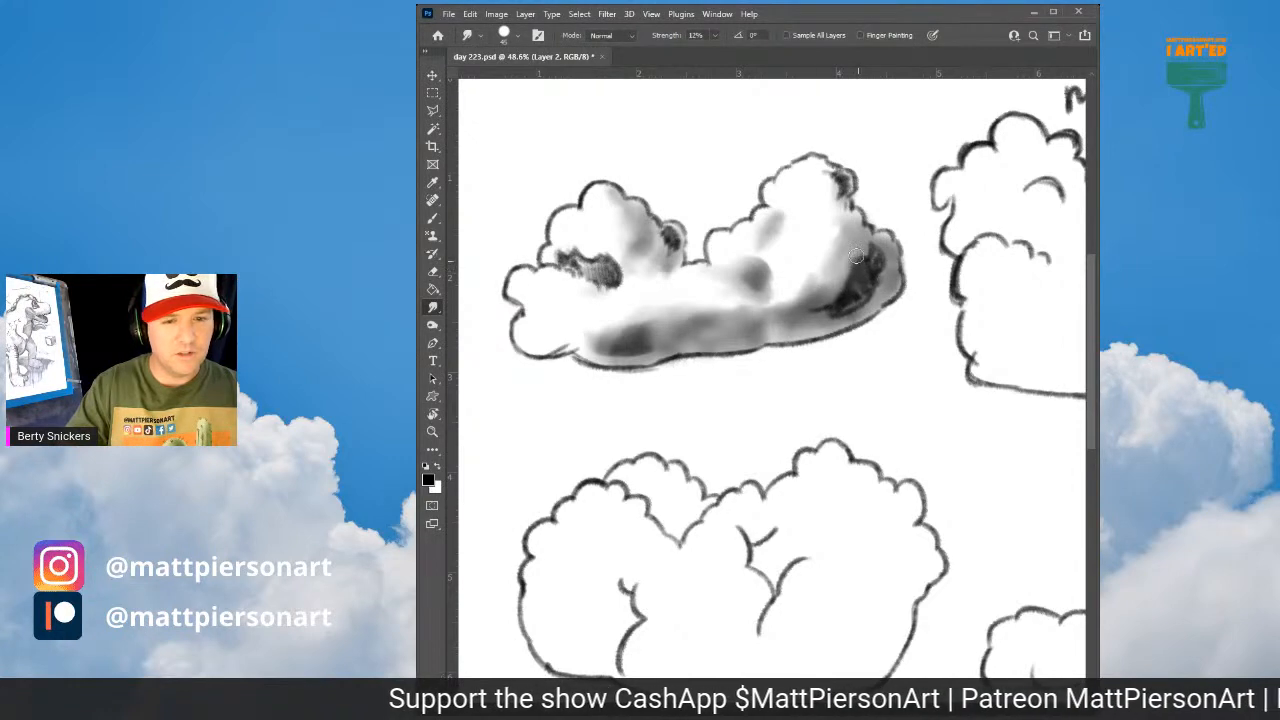
Step: Blend the dark shading at the upper-left cloud's right end and along its base with the Mixer Brush at size 50
key(b)
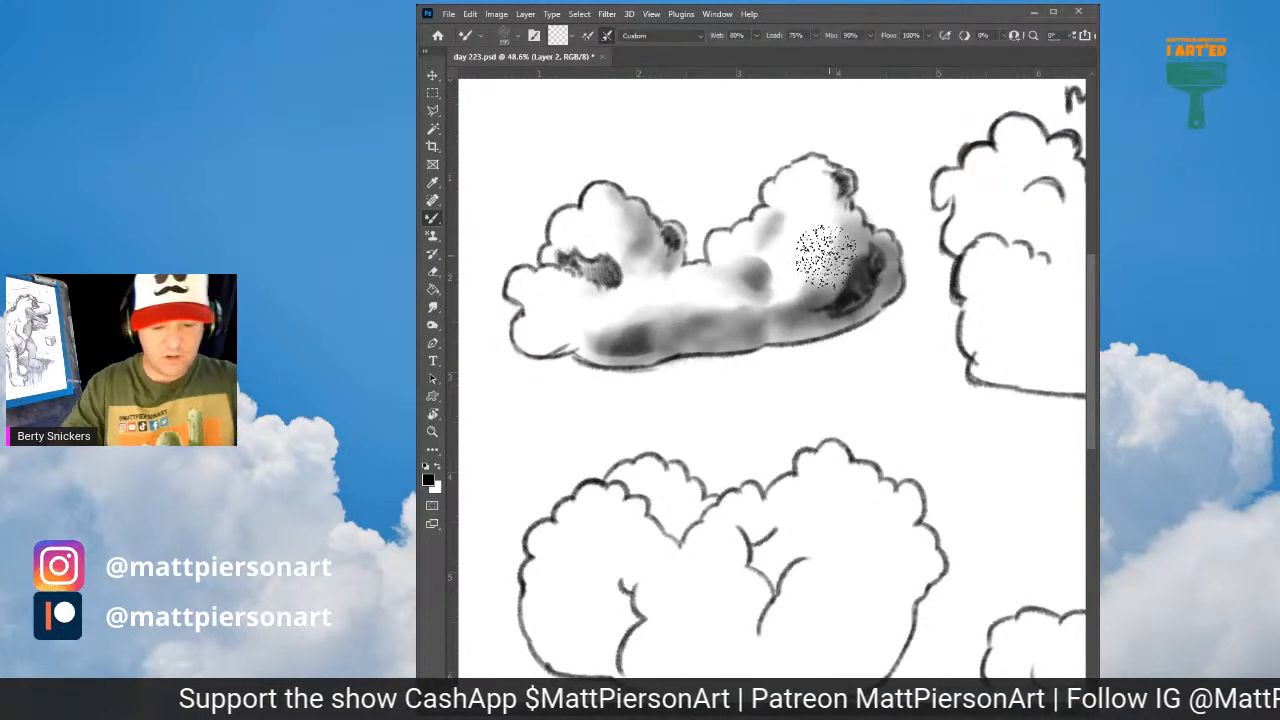
key(p)
key(b)
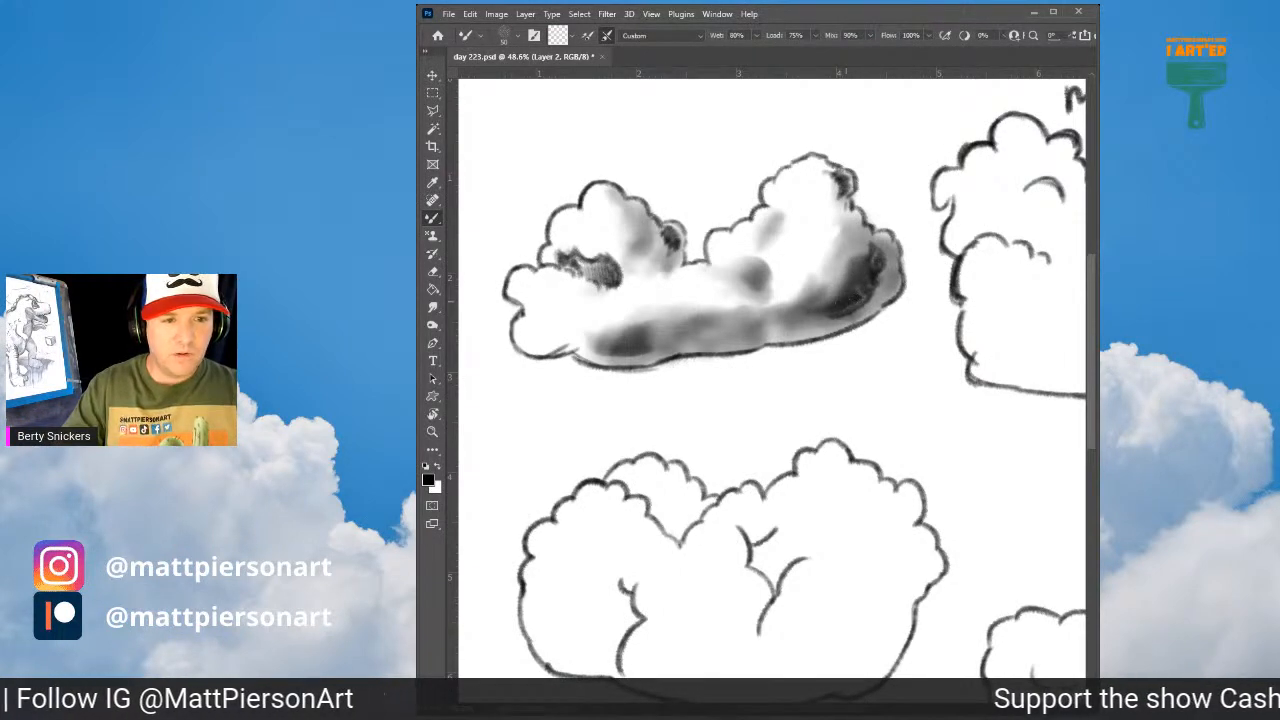
drag(852, 309, 867, 297)
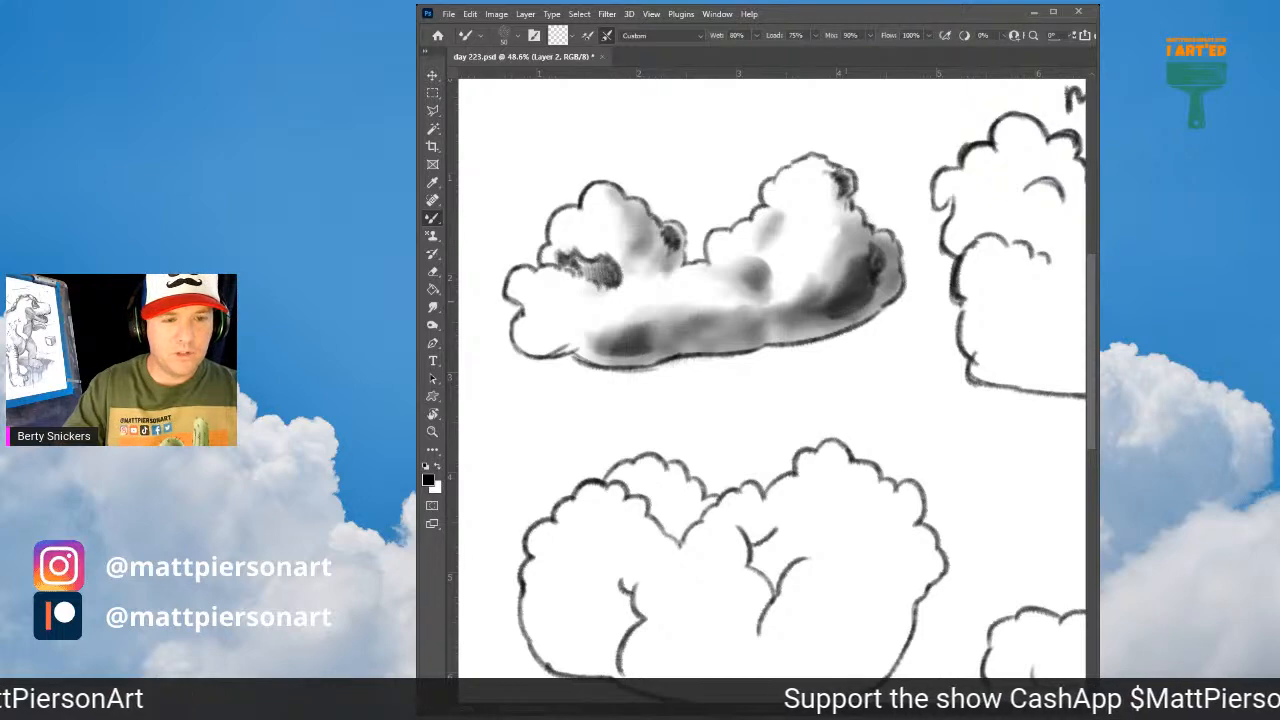
drag(868, 252, 881, 272)
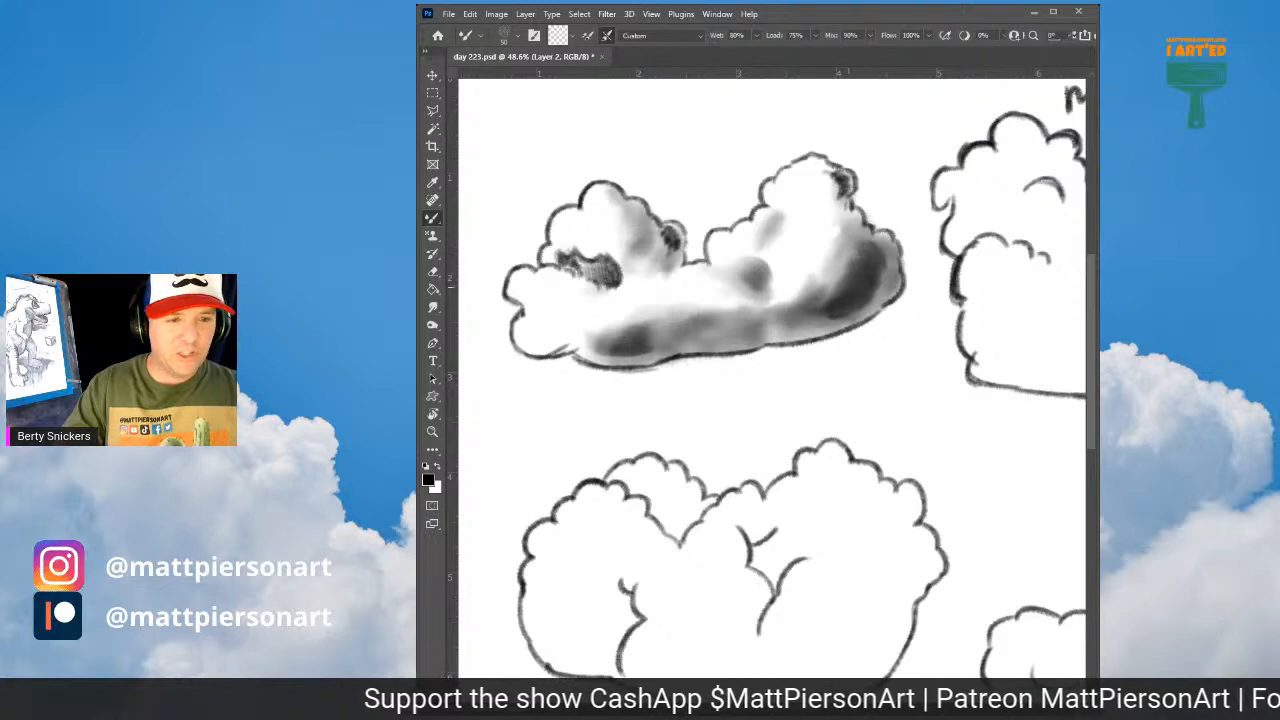
mouse_move(806, 320)
mouse_down()
mouse_move(825, 317)
mouse_move(777, 324)
mouse_up()
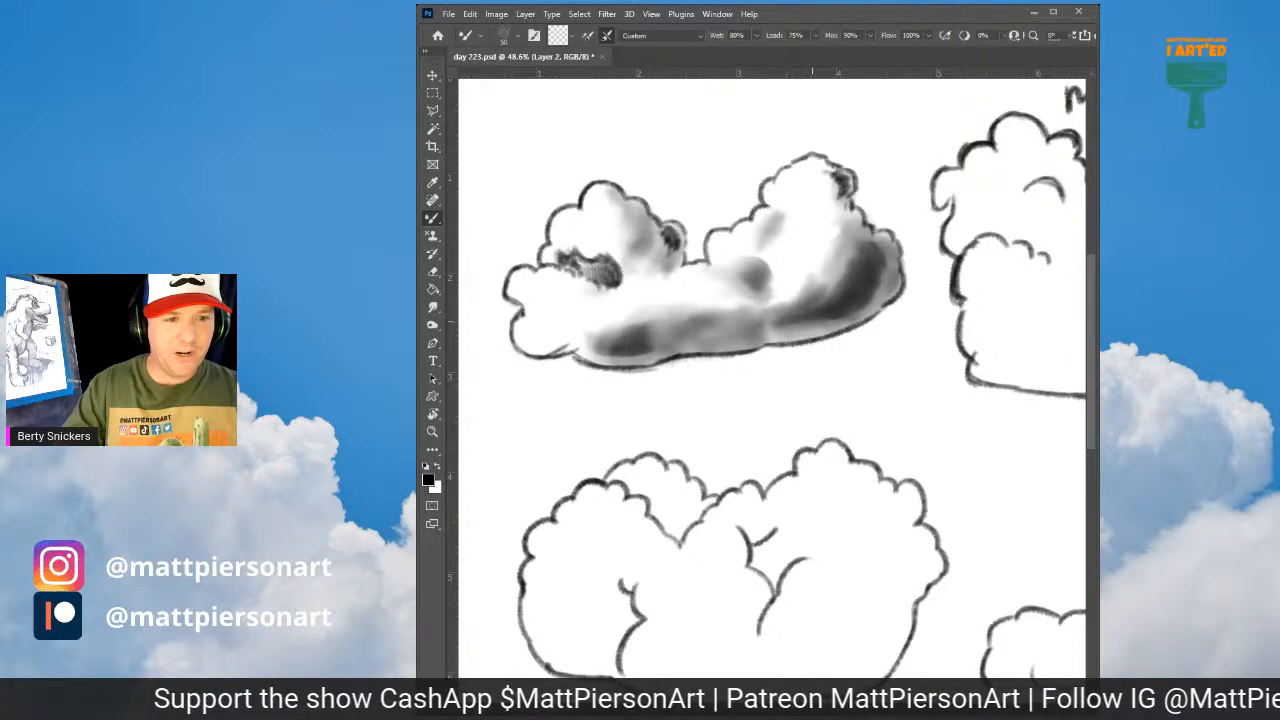
mouse_move(648, 343)
mouse_down()
mouse_move(666, 341)
mouse_move(586, 339)
mouse_up()
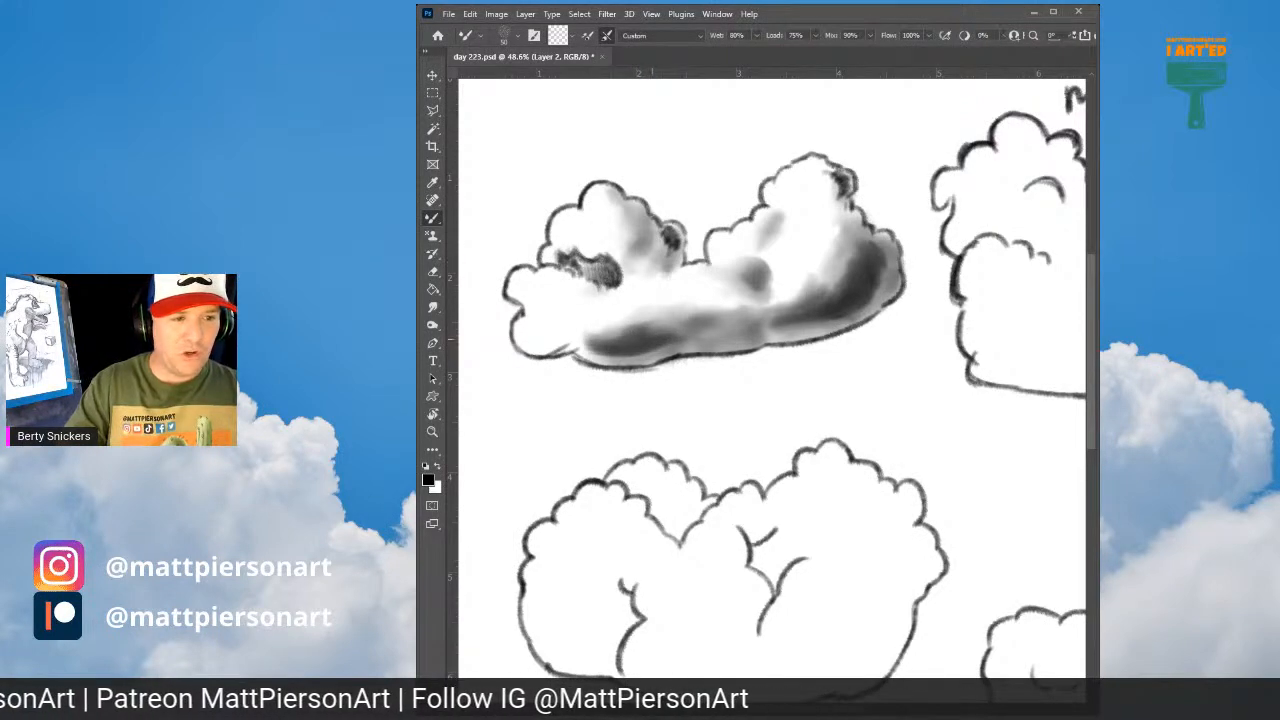
mouse_move(597, 350)
mouse_down()
mouse_move(584, 344)
mouse_move(618, 332)
mouse_up()
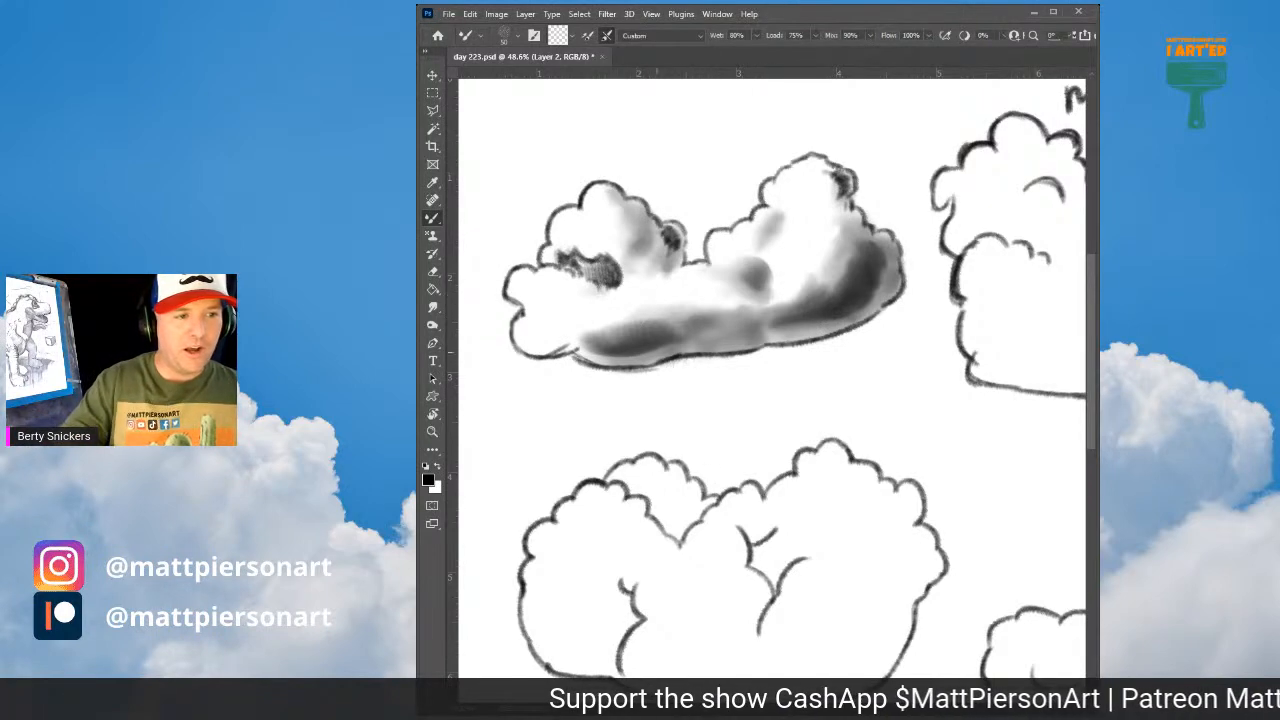
drag(688, 322, 722, 221)
key(ctrl+z)
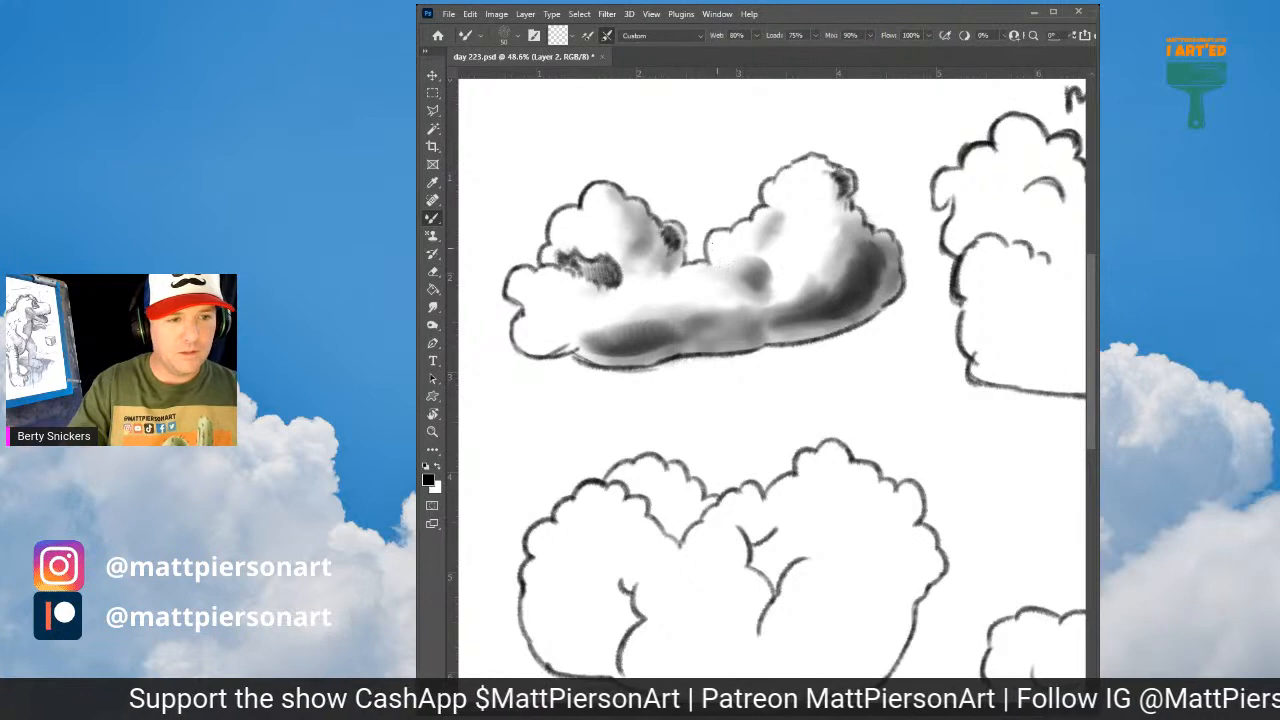
Step: Sketch scalloped shadow boundaries inside the upper-right cloud with the regular brush, along its left tower's slope and above its lower-left base
drag(1016, 301, 616, 341)
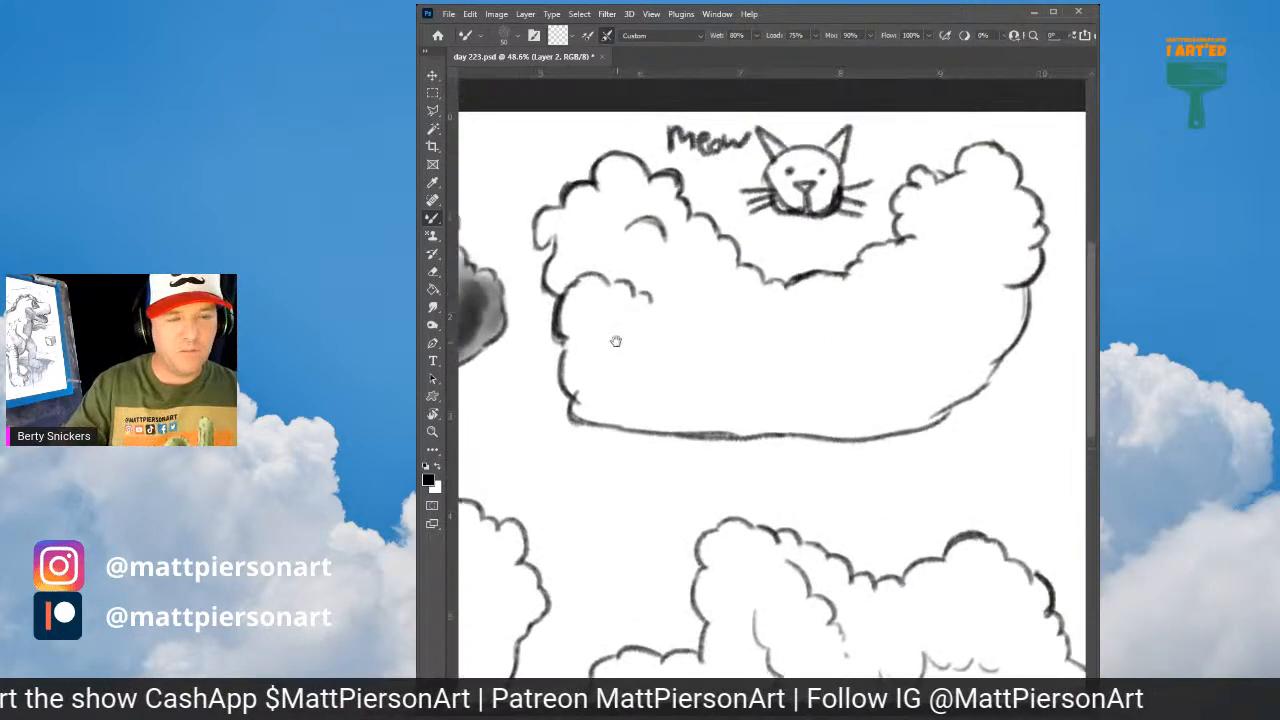
scroll(697, 307, down, 3)
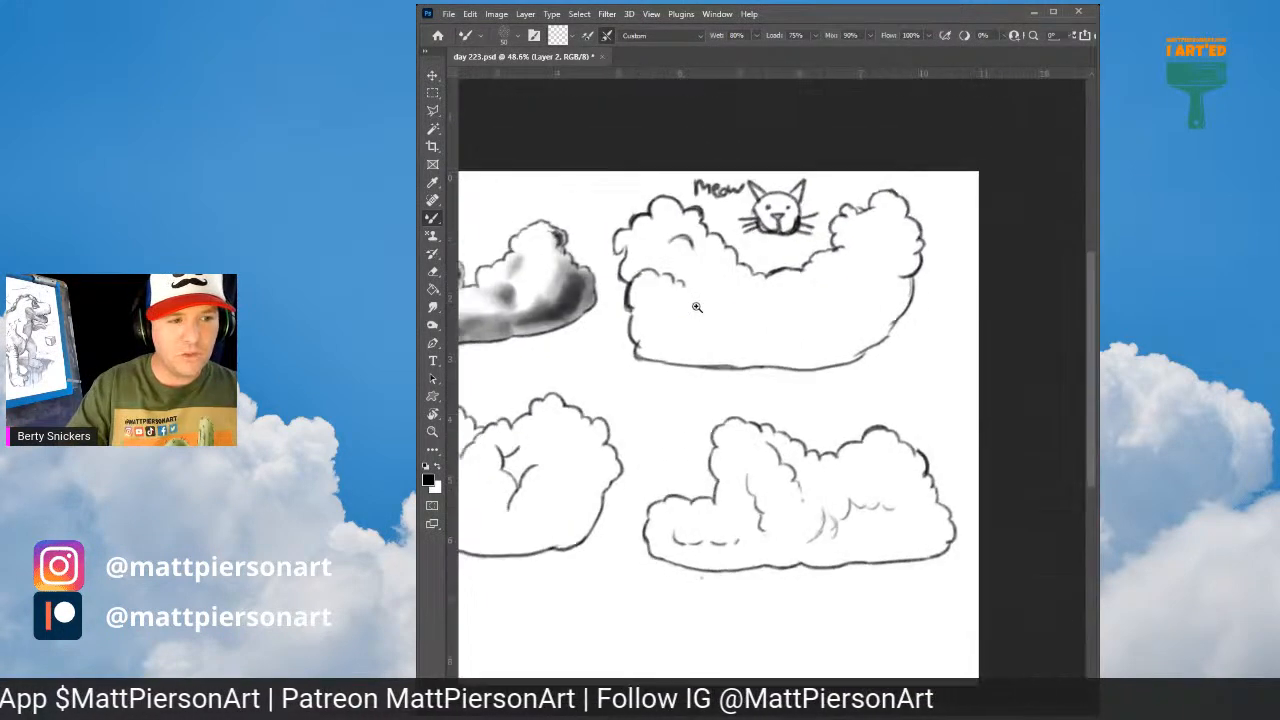
scroll(697, 307, up, 2)
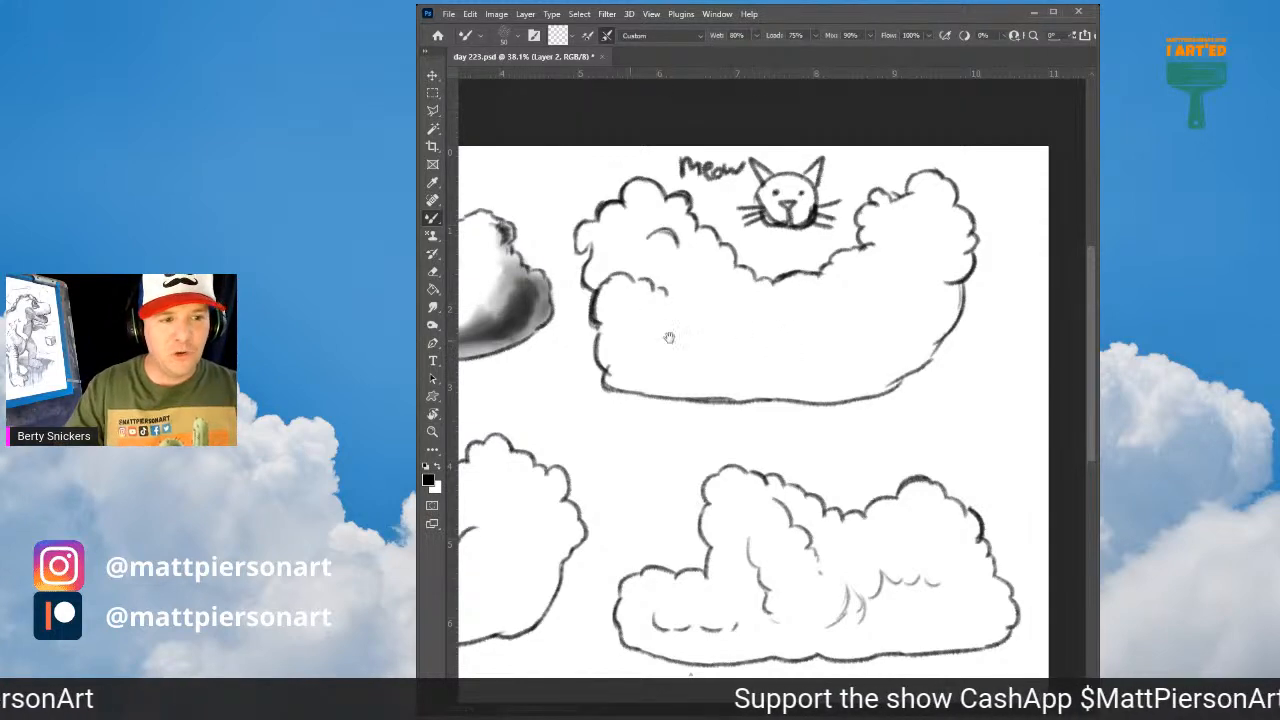
mouse_move(669, 336)
mouse_down()
mouse_move(766, 360)
mouse_move(870, 345)
mouse_move(630, 367)
mouse_up()
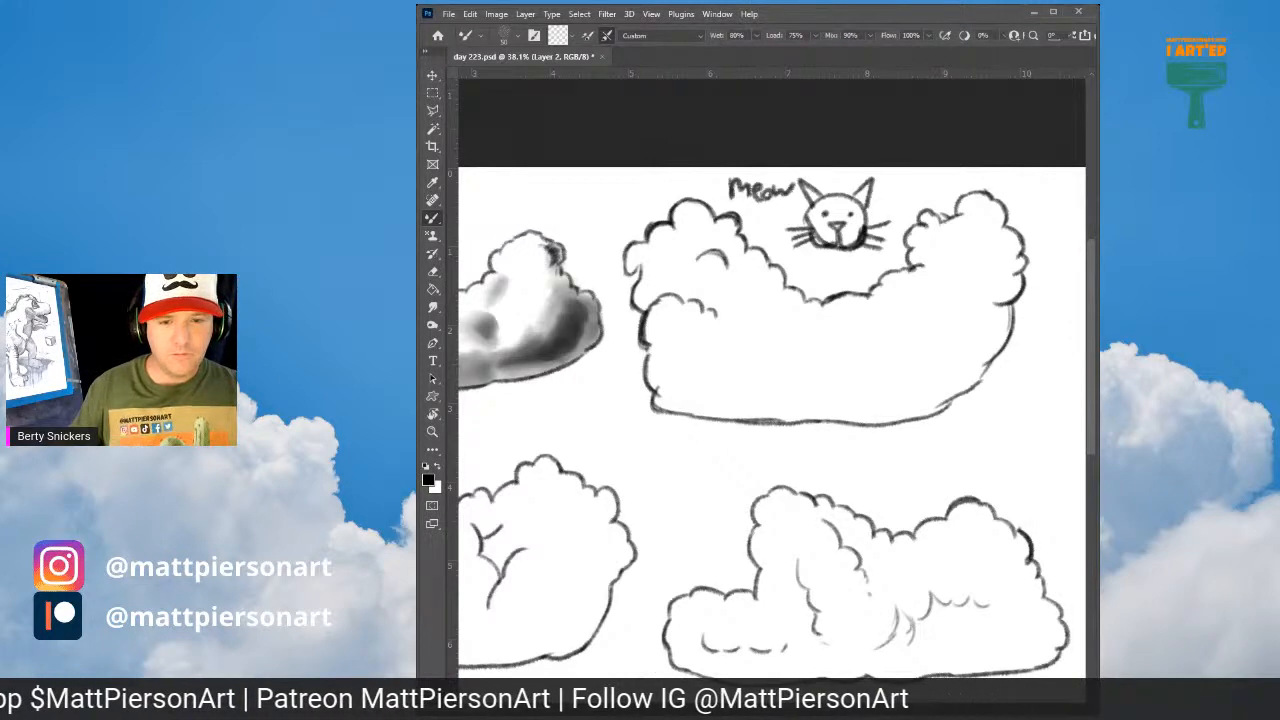
key(b)
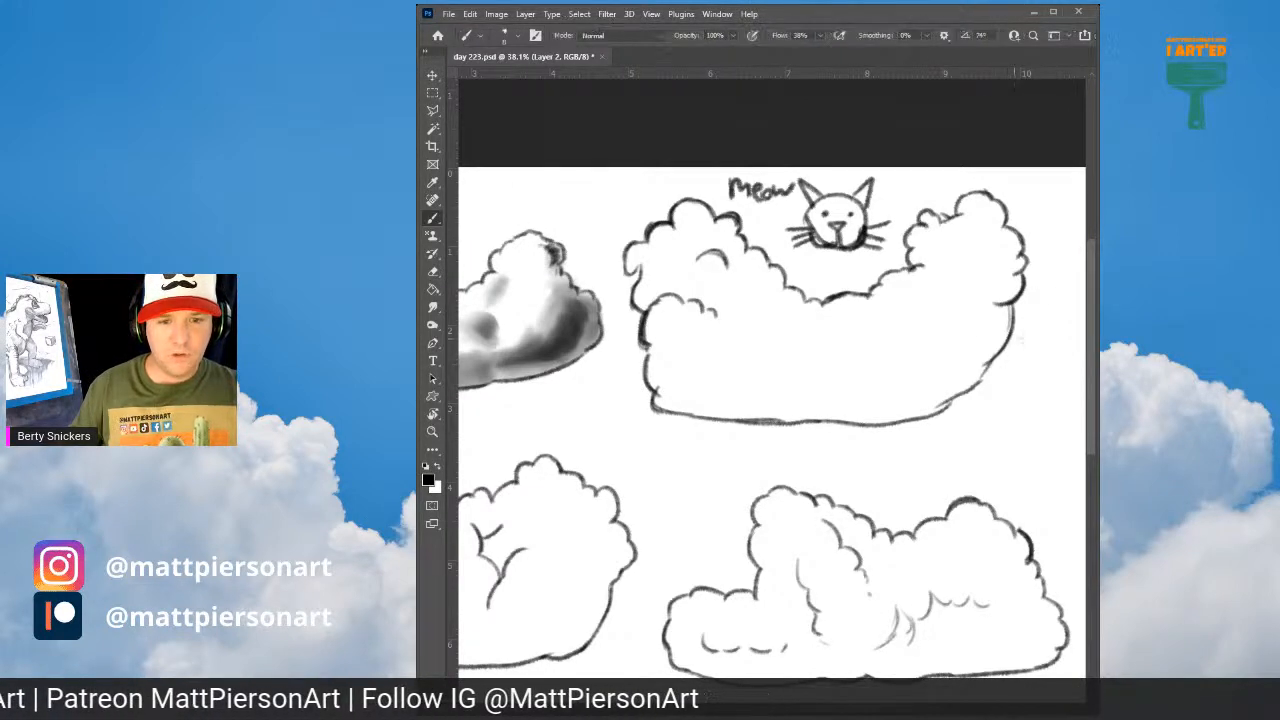
mouse_move(880, 340)
mouse_down()
mouse_move(847, 340)
mouse_move(913, 348)
mouse_up()
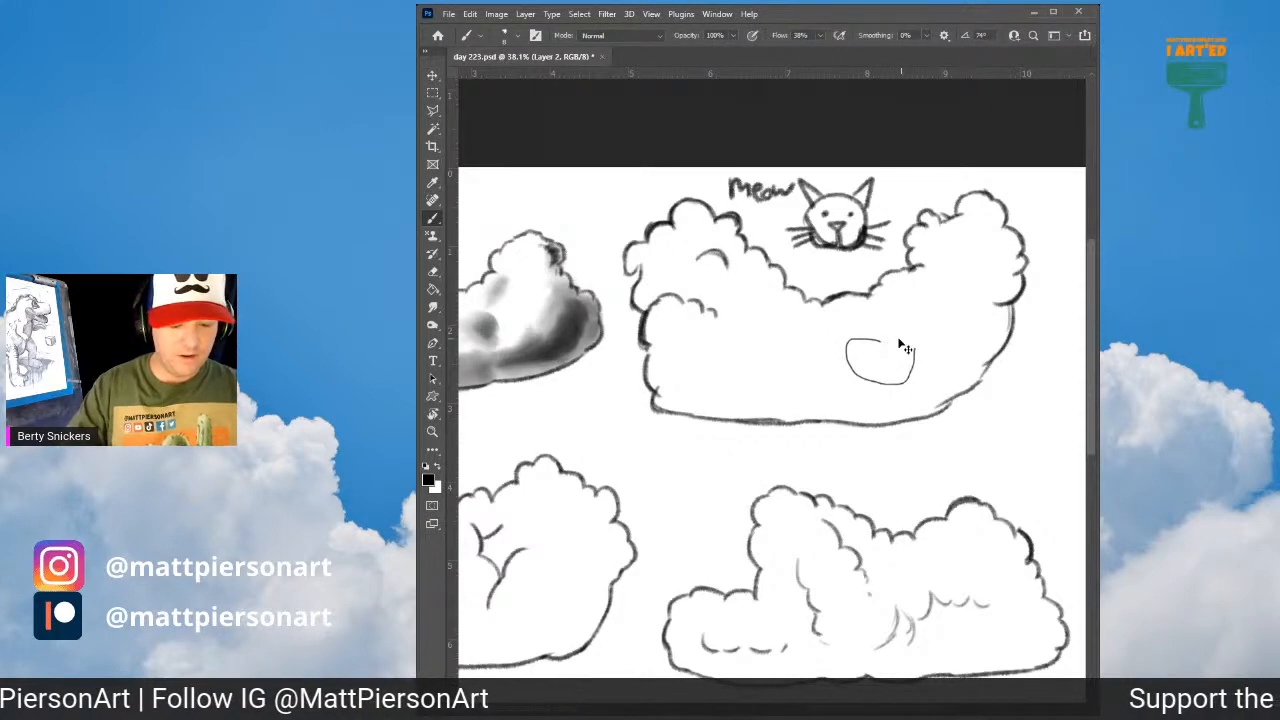
key(ctrl+z)
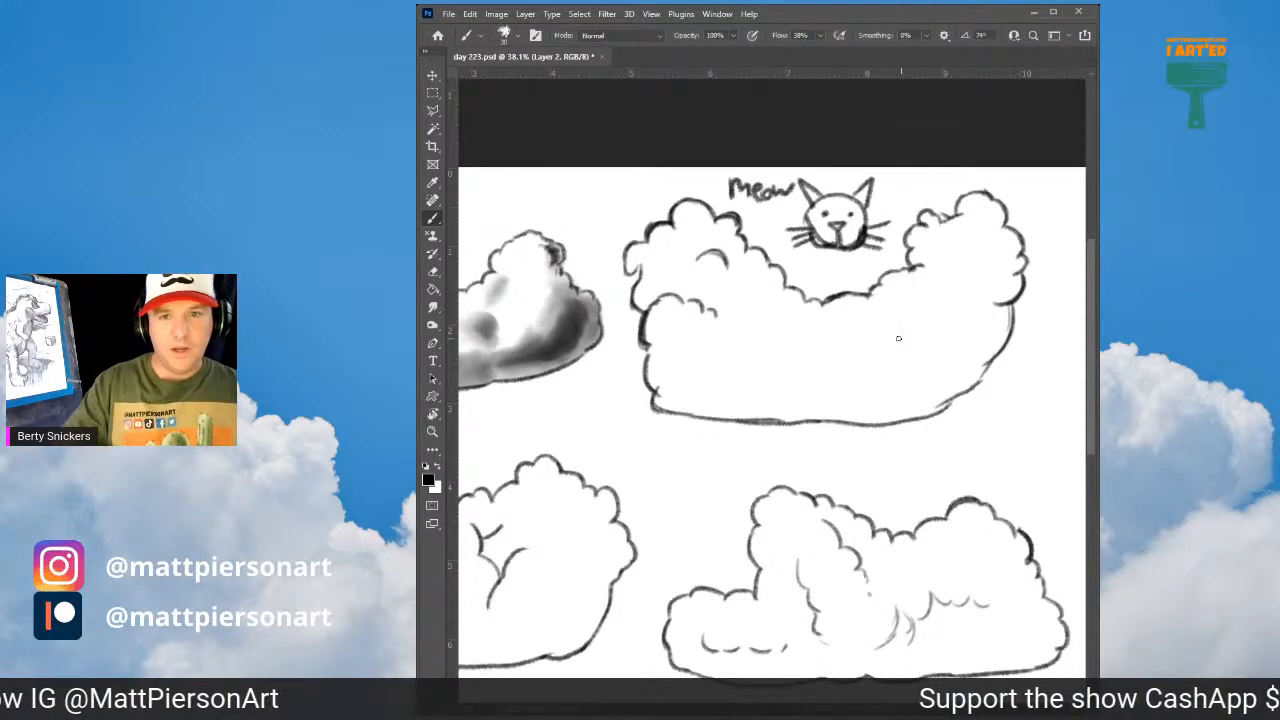
mouse_move(646, 346)
mouse_down()
mouse_move(679, 353)
mouse_move(671, 362)
mouse_move(695, 343)
mouse_move(728, 354)
mouse_move(764, 397)
mouse_move(783, 375)
mouse_move(773, 324)
mouse_move(811, 414)
mouse_move(787, 405)
mouse_move(846, 403)
mouse_up()
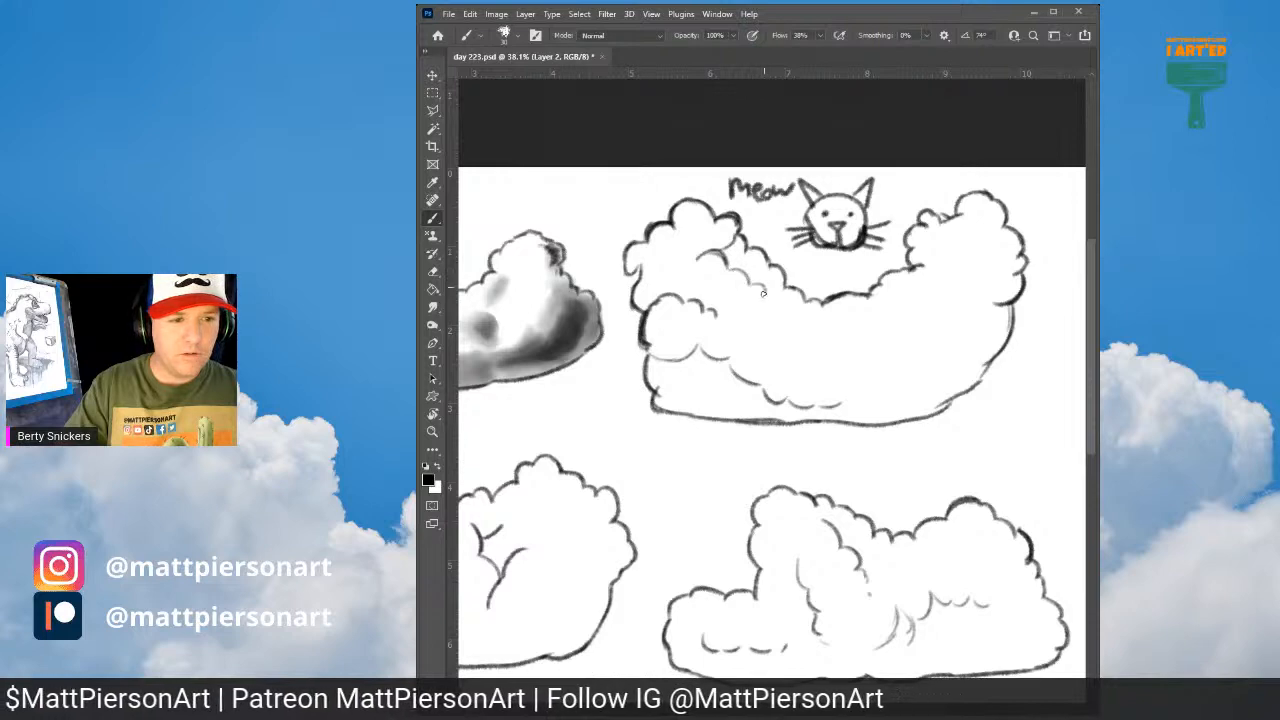
drag(778, 328, 812, 313)
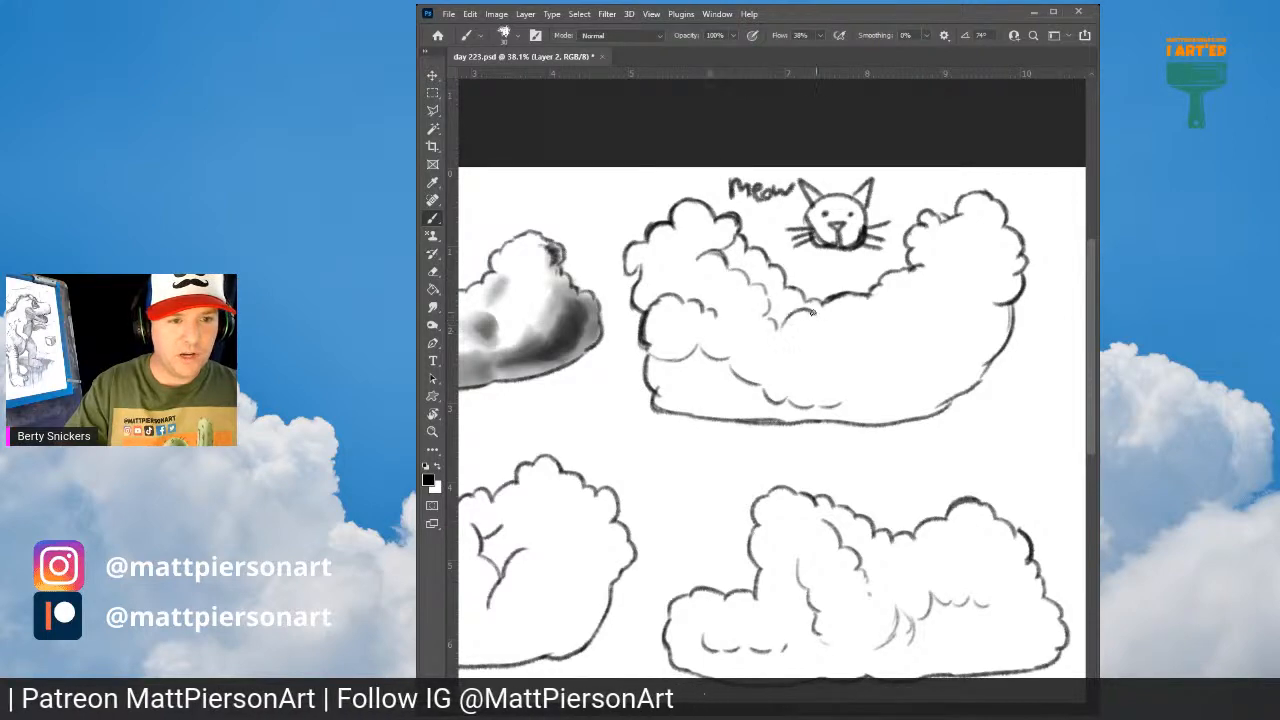
Step: Hatch the upper-right cloud's shadows on the left tower's slope, lower-left base, area behind the front puffs and top puff
mouse_move(724, 262)
mouse_down()
mouse_move(764, 280)
mouse_move(768, 320)
mouse_move(782, 290)
mouse_move(788, 300)
mouse_move(778, 280)
mouse_move(786, 306)
mouse_move(808, 303)
mouse_up()
mouse_move(652, 370)
mouse_down()
mouse_move(692, 345)
mouse_move(711, 379)
mouse_move(724, 365)
mouse_move(742, 384)
mouse_move(750, 356)
mouse_move(758, 420)
mouse_move(762, 399)
mouse_move(774, 416)
mouse_move(795, 402)
mouse_move(788, 411)
mouse_move(840, 410)
mouse_up()
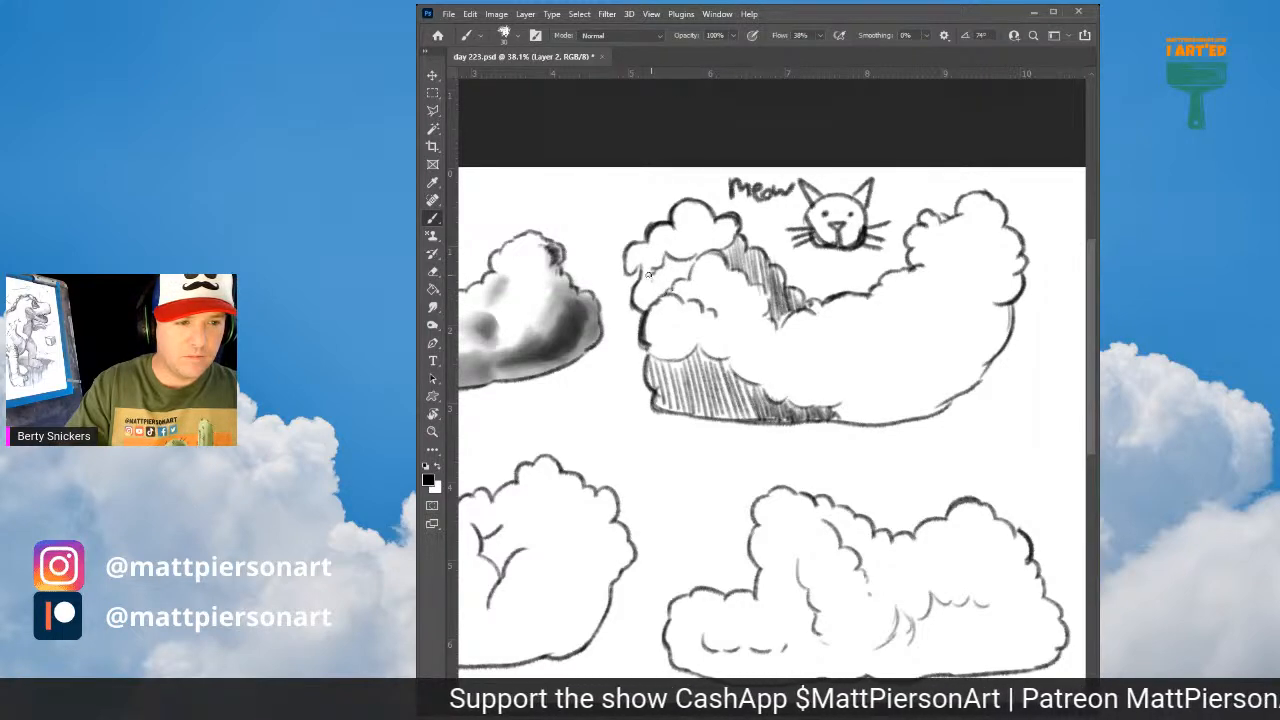
mouse_move(648, 274)
mouse_down()
mouse_move(660, 285)
mouse_move(683, 265)
mouse_up()
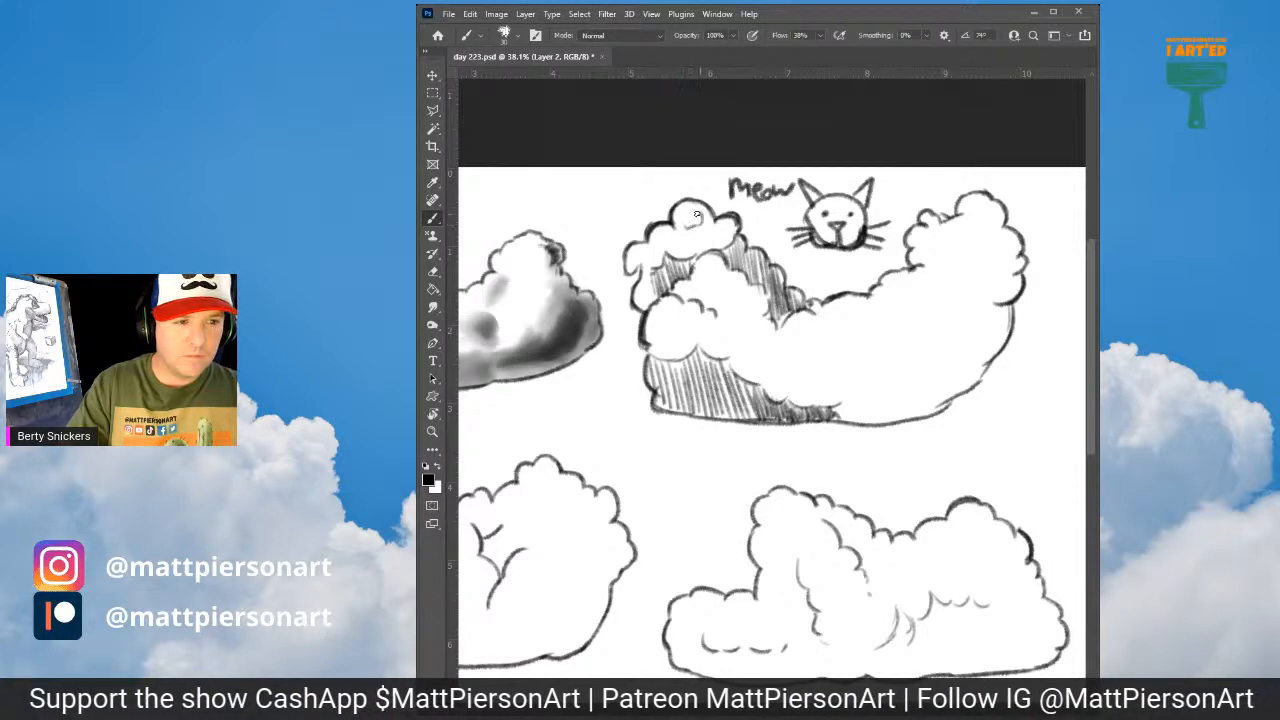
drag(693, 228, 714, 230)
Step: Hatch a small curved shadow in the upper-right cloud's middle and a scalloped shadow strip along the right half of its base
mouse_move(785, 294)
mouse_down()
mouse_move(678, 257)
mouse_move(621, 257)
mouse_up()
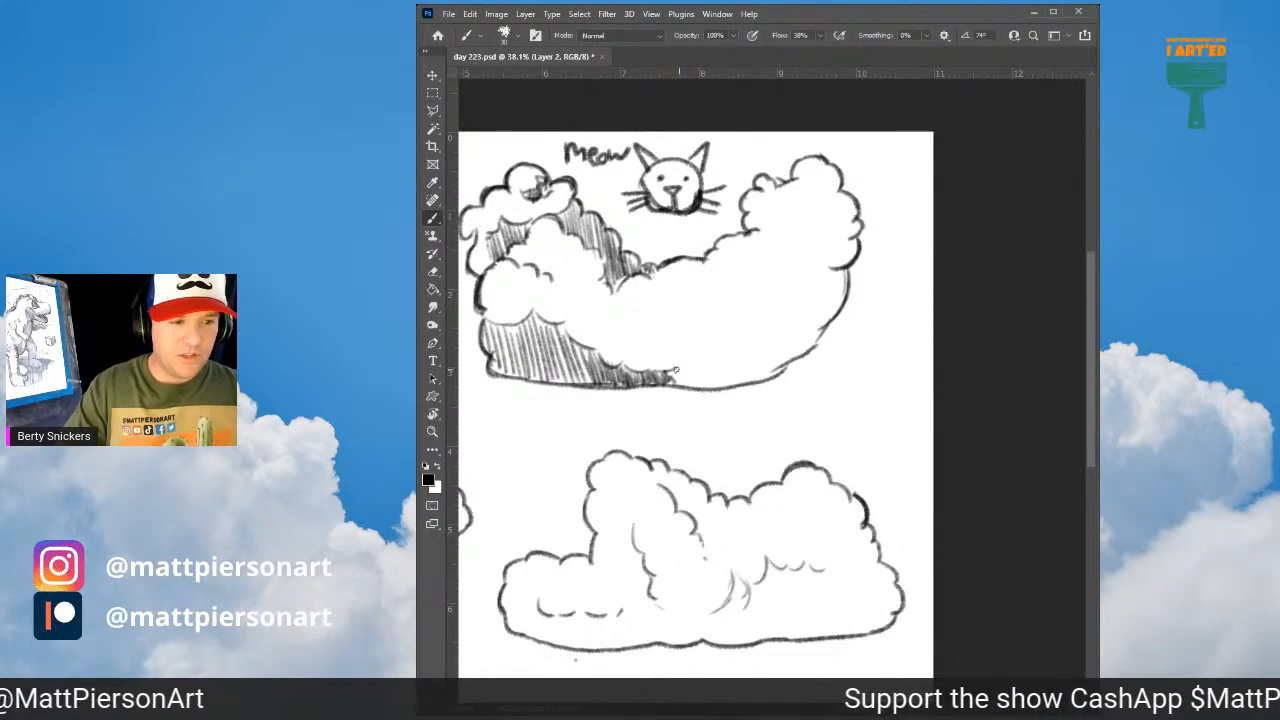
mouse_move(684, 301)
mouse_down()
mouse_move(718, 292)
mouse_move(652, 315)
mouse_move(684, 286)
mouse_move(717, 286)
mouse_move(660, 308)
mouse_move(720, 287)
mouse_up()
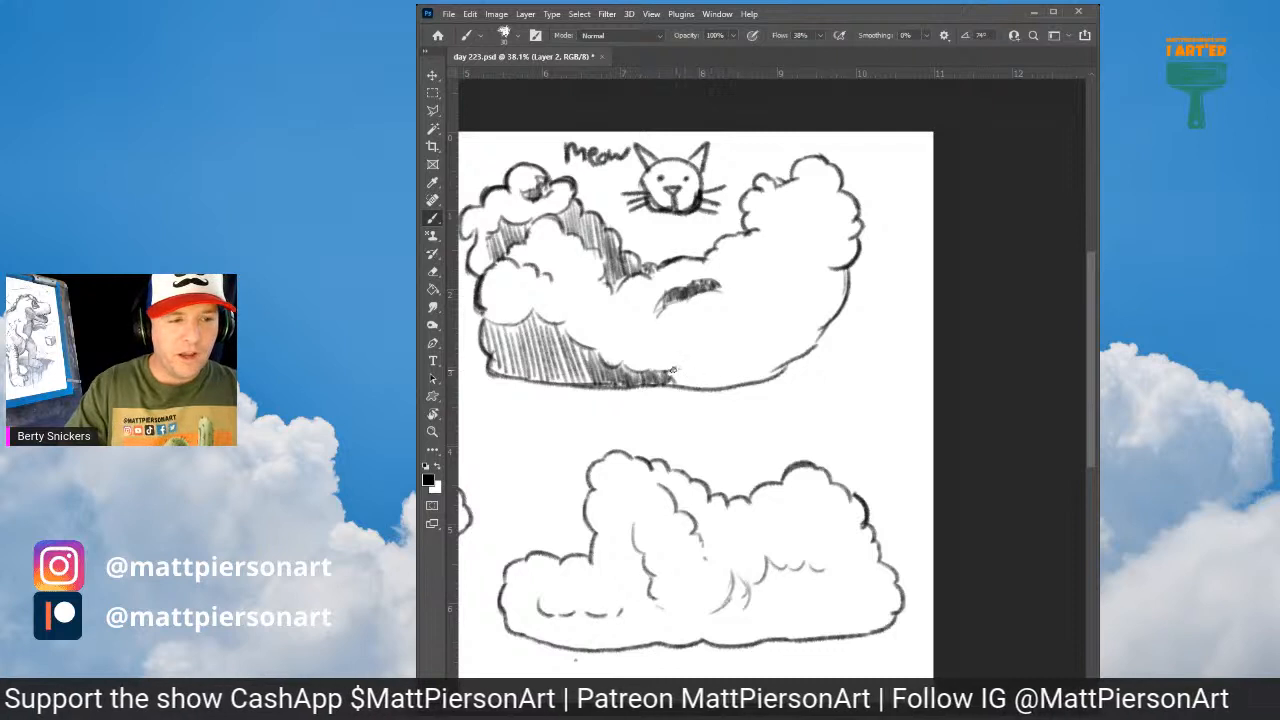
drag(673, 370, 795, 338)
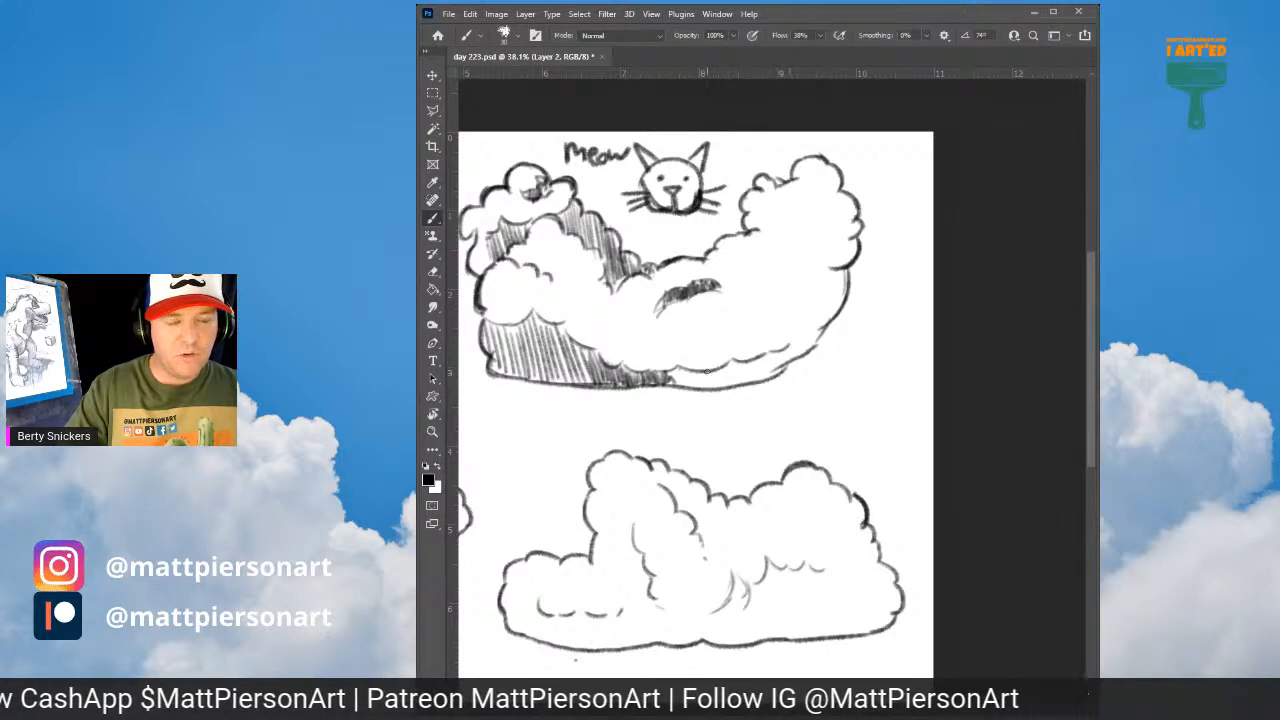
mouse_move(672, 381)
mouse_down()
mouse_move(704, 372)
mouse_move(731, 384)
mouse_move(733, 362)
mouse_move(773, 376)
mouse_move(797, 352)
mouse_up()
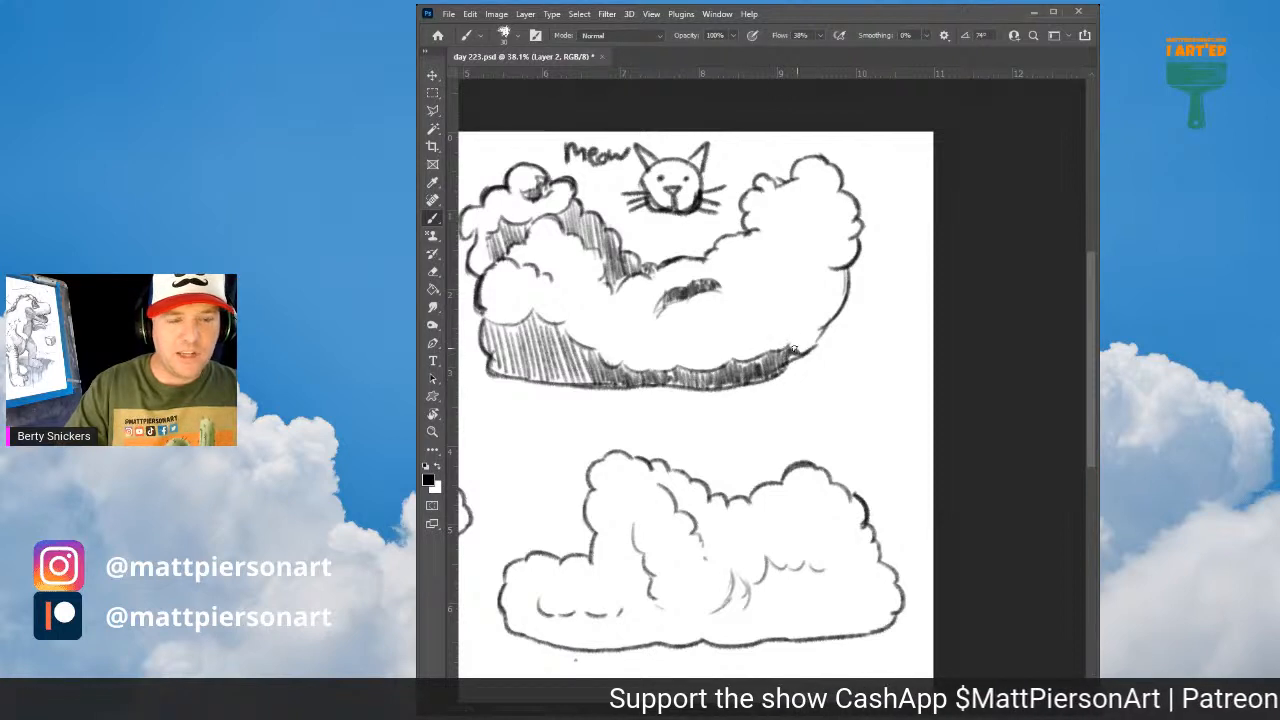
Step: Outline and hatch a scalloped shadow under the upper-right cloud's right tower, and darken the recess beside its small left puff
mouse_move(830, 267)
mouse_down()
mouse_move(796, 287)
mouse_move(794, 316)
mouse_move(771, 324)
mouse_move(808, 330)
mouse_up()
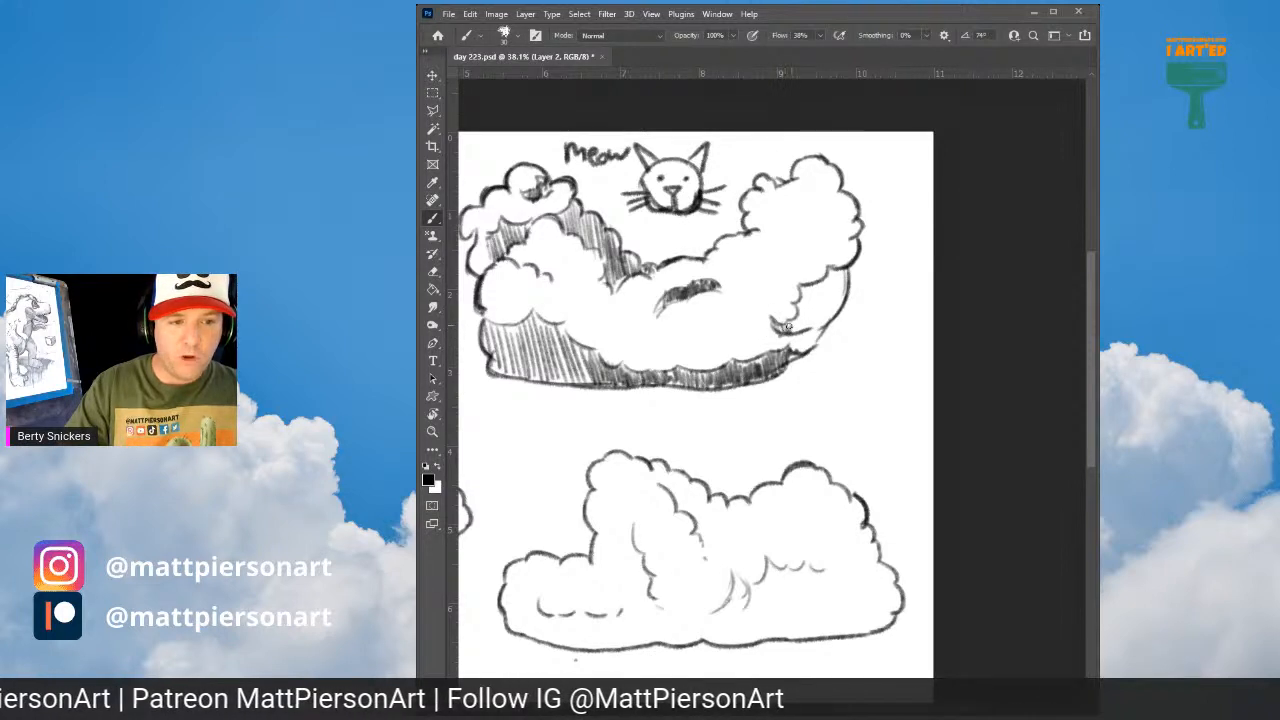
mouse_move(790, 332)
mouse_down()
mouse_move(804, 300)
mouse_move(806, 326)
mouse_move(812, 290)
mouse_move(818, 322)
mouse_move(826, 280)
mouse_move(844, 296)
mouse_move(832, 314)
mouse_up()
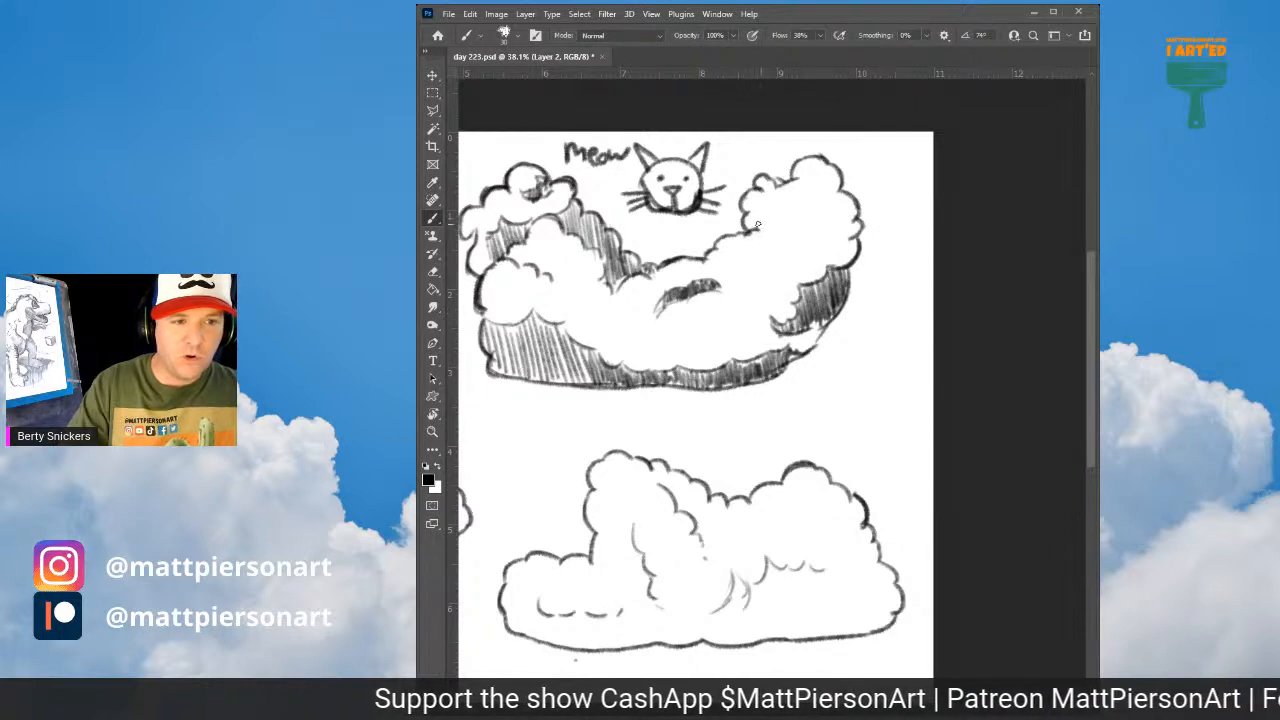
mouse_move(757, 226)
mouse_down()
mouse_move(792, 198)
mouse_move(750, 228)
mouse_move(784, 194)
mouse_move(761, 216)
mouse_up()
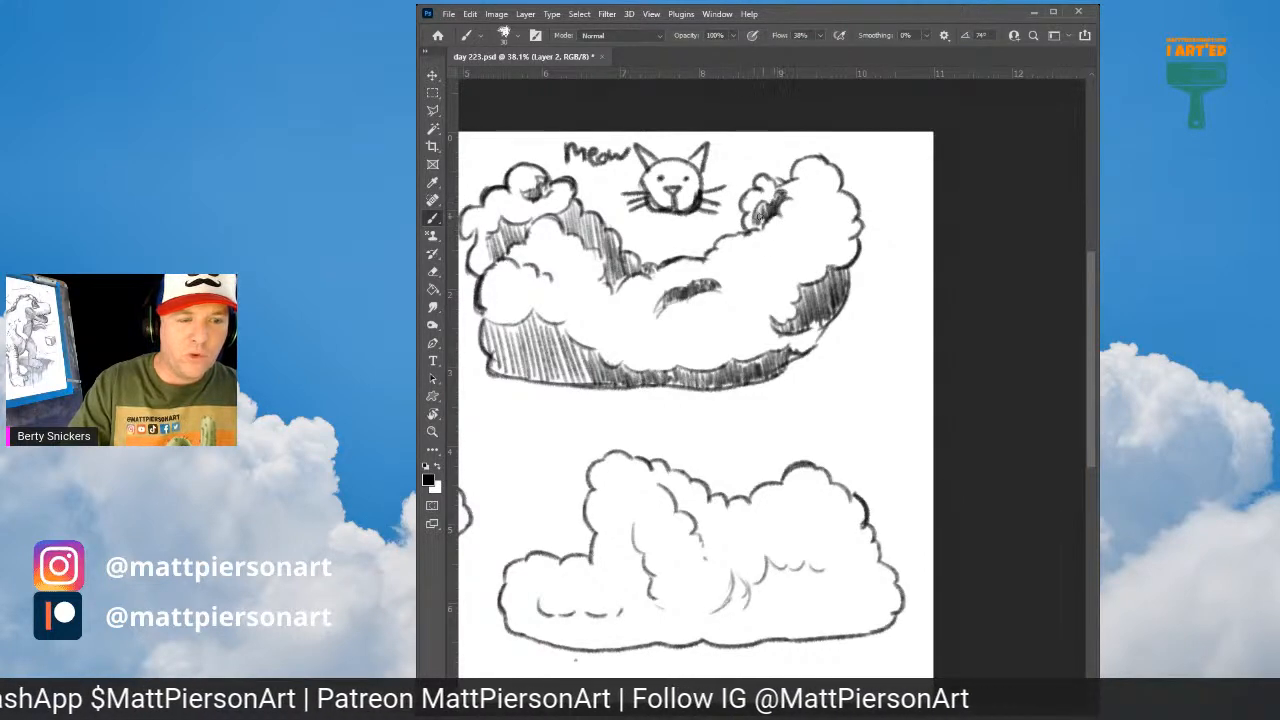
Step: Hatch small shadows on the upper-right cloud's right tower top and left front puff, plus a scalloped crescent shadow right of its middle
mouse_move(820, 169)
mouse_down()
mouse_move(832, 181)
mouse_move(810, 164)
mouse_up()
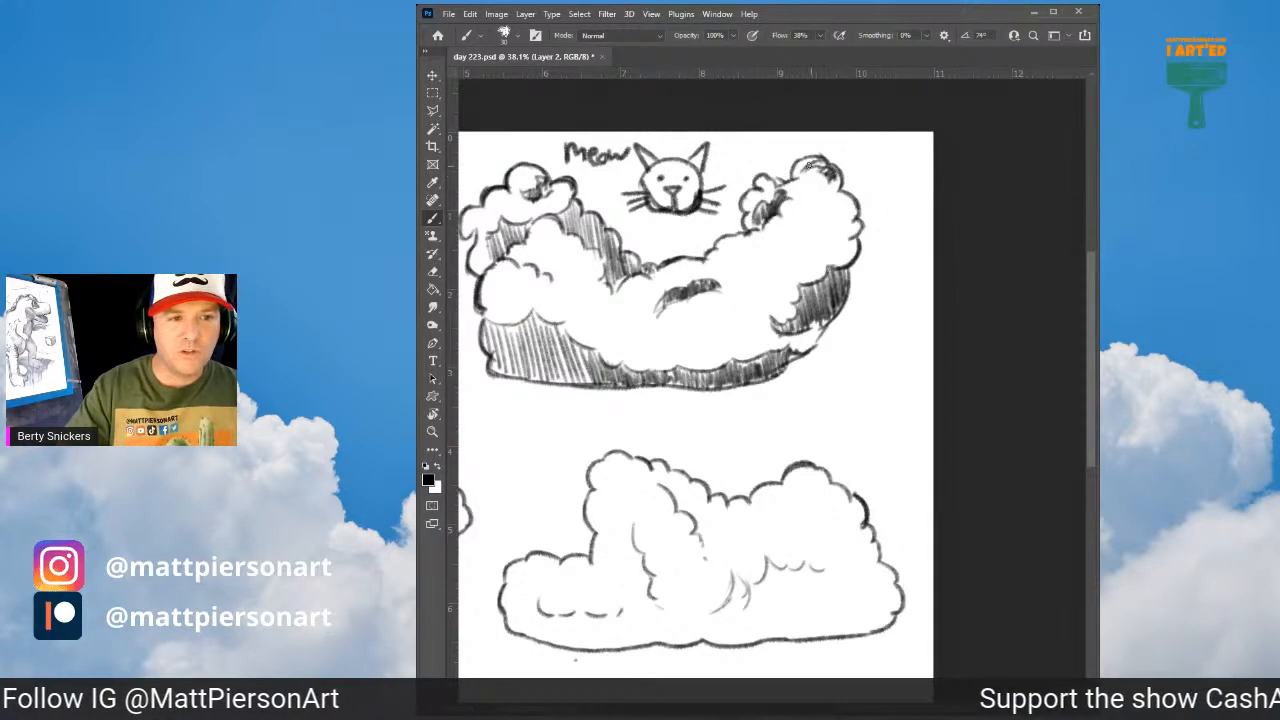
drag(755, 265, 807, 212)
drag(732, 281, 780, 265)
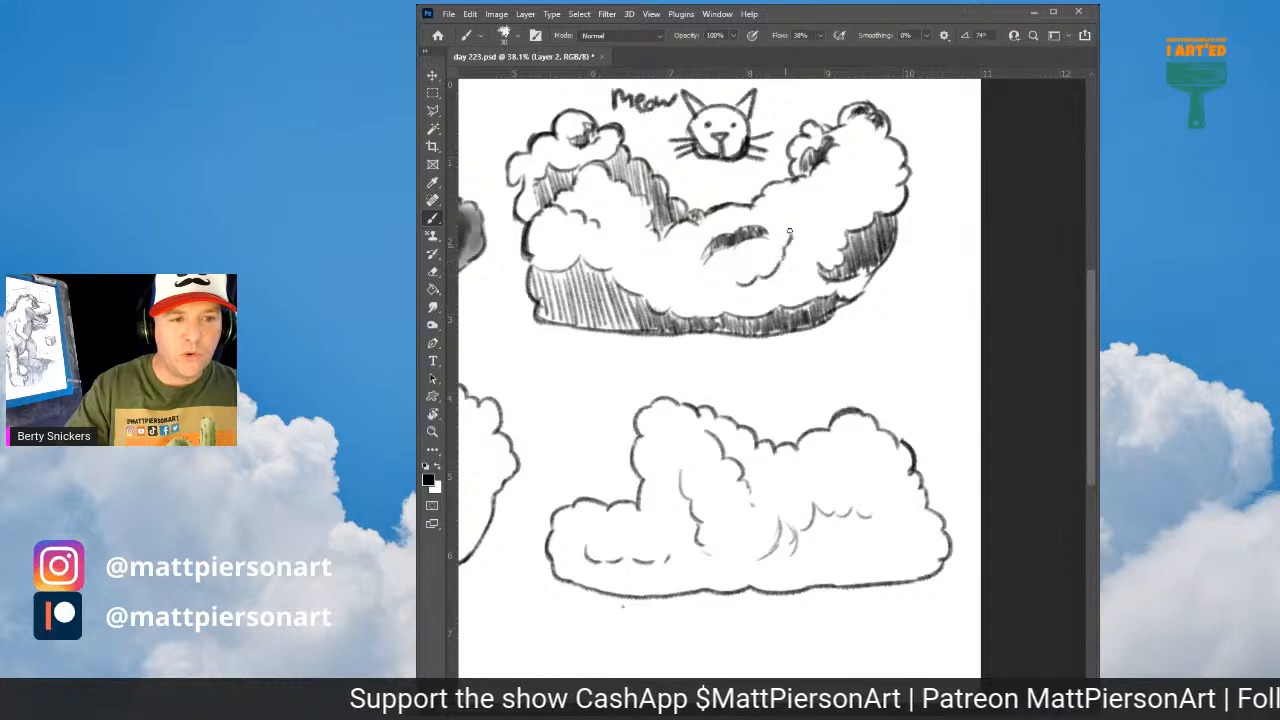
drag(789, 220, 800, 252)
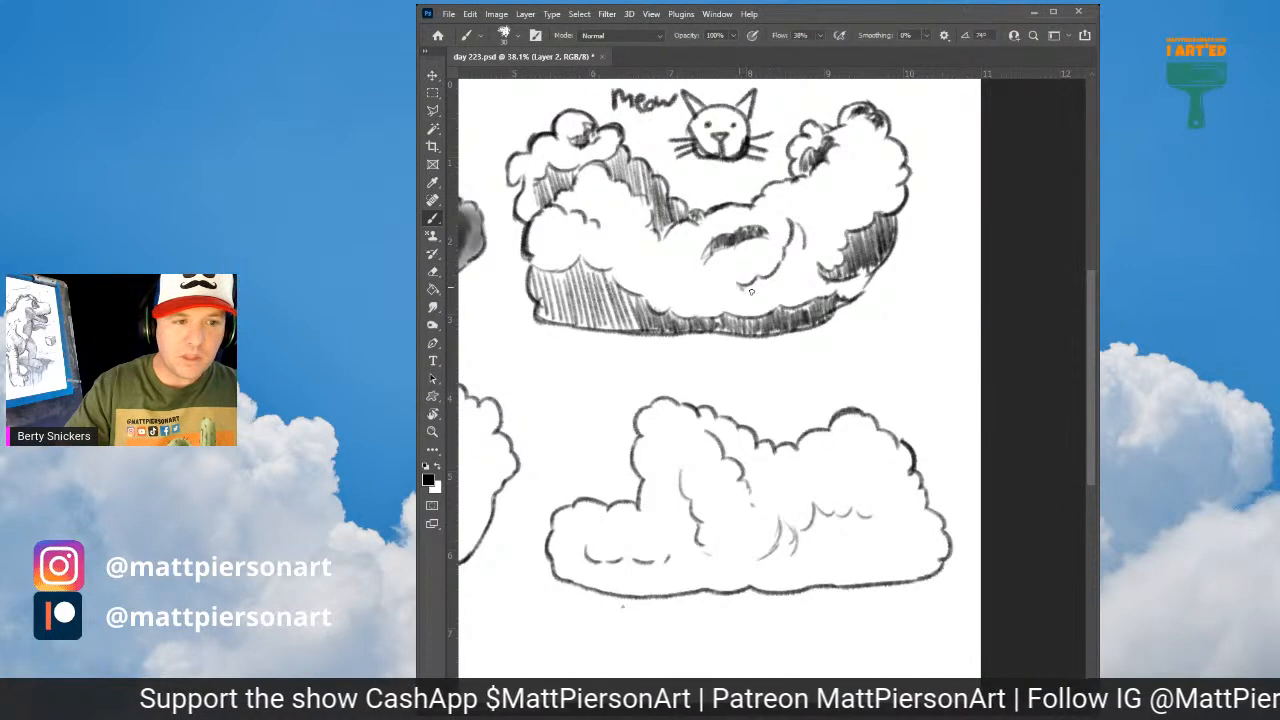
drag(751, 291, 808, 242)
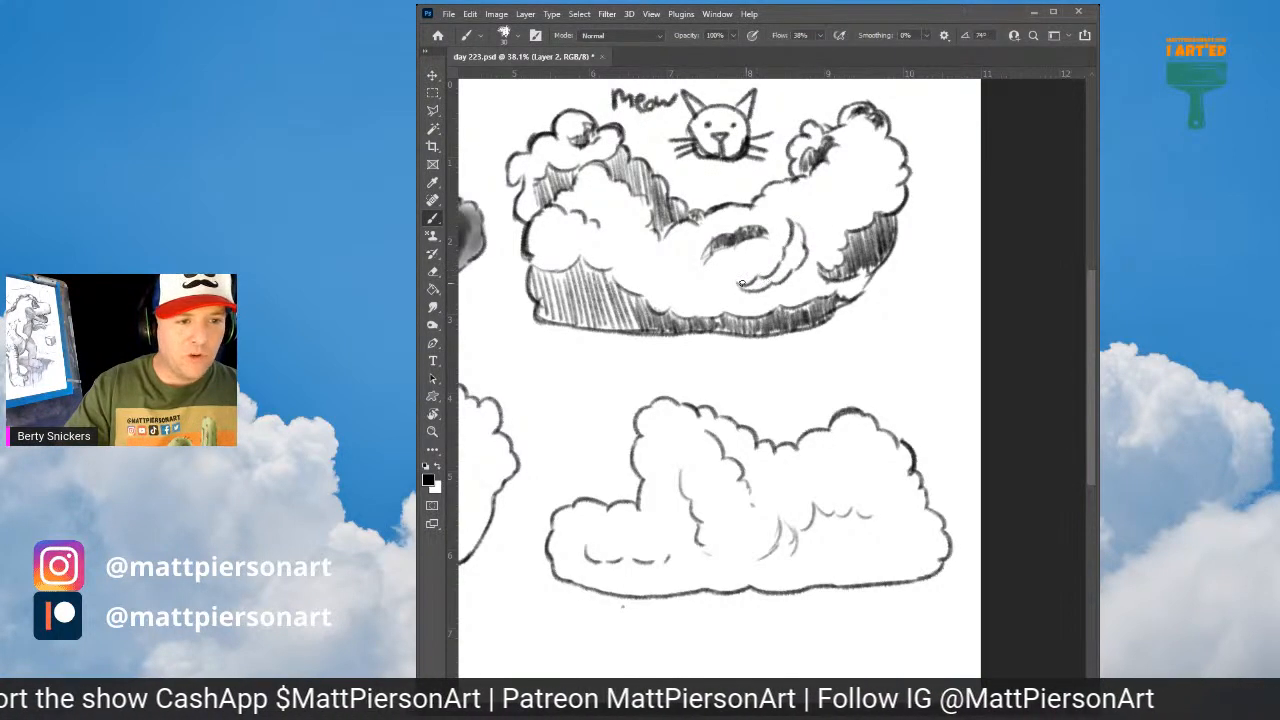
mouse_move(746, 286)
mouse_down()
mouse_move(779, 260)
mouse_move(790, 268)
mouse_move(788, 222)
mouse_up()
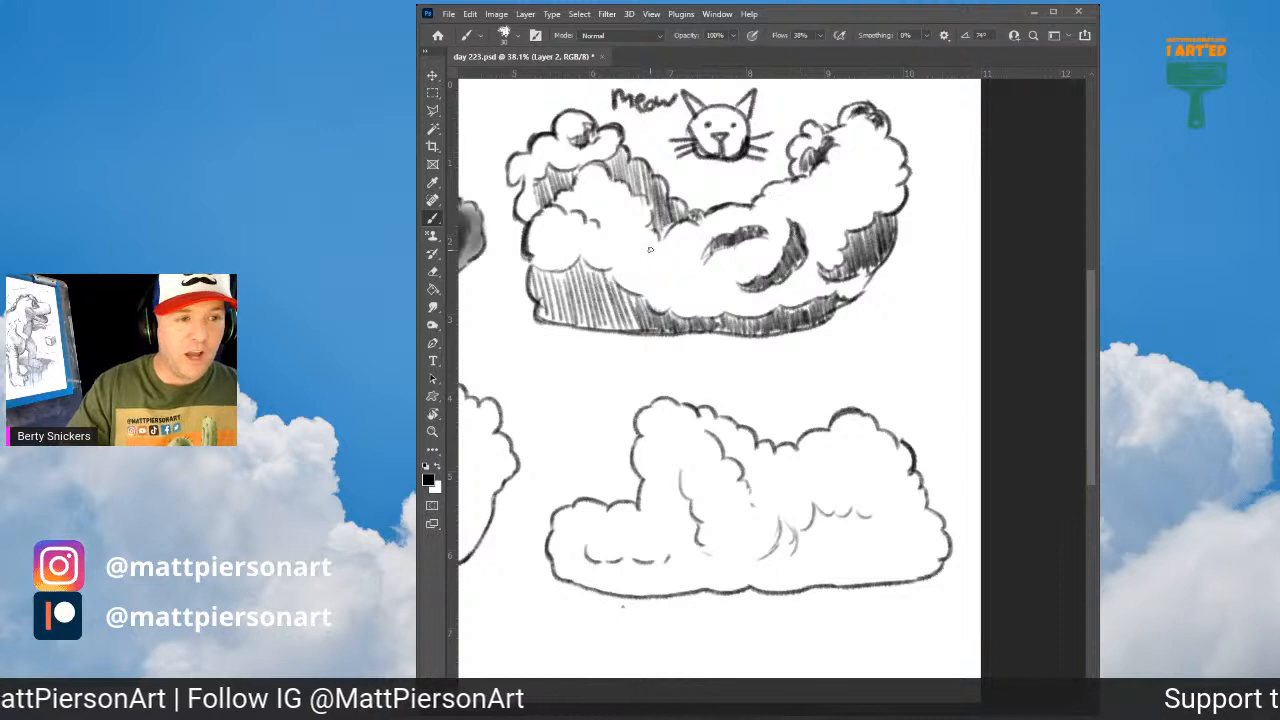
drag(566, 210, 622, 218)
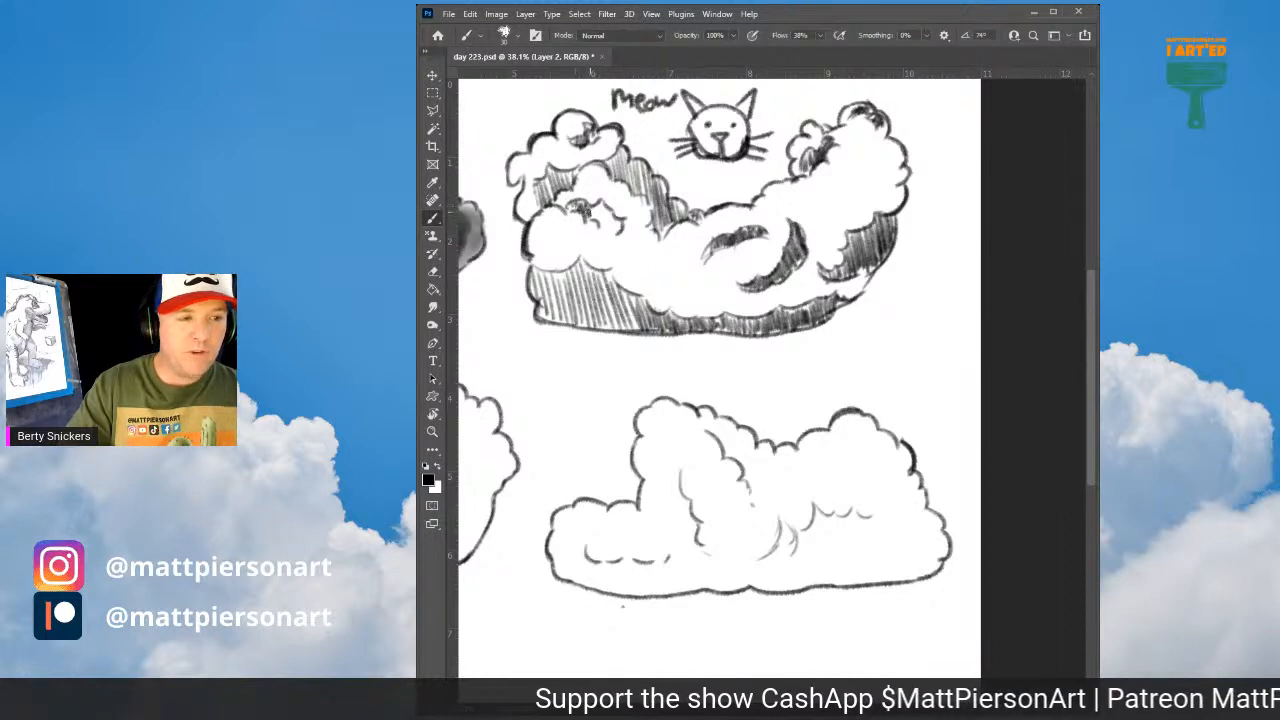
drag(588, 212, 614, 219)
Step: Hatch scalloped shadows on the upper-left cloud in the small puff between the towers, along its right base and on the left tower
mouse_move(696, 284)
mouse_down()
mouse_move(726, 254)
mouse_move(867, 217)
mouse_move(763, 406)
mouse_move(631, 369)
mouse_move(848, 265)
mouse_move(973, 237)
mouse_up()
mouse_move(770, 200)
mouse_down()
mouse_move(760, 257)
mouse_move(735, 253)
mouse_move(776, 261)
mouse_move(694, 259)
mouse_move(774, 270)
mouse_move(731, 256)
mouse_move(790, 262)
mouse_up()
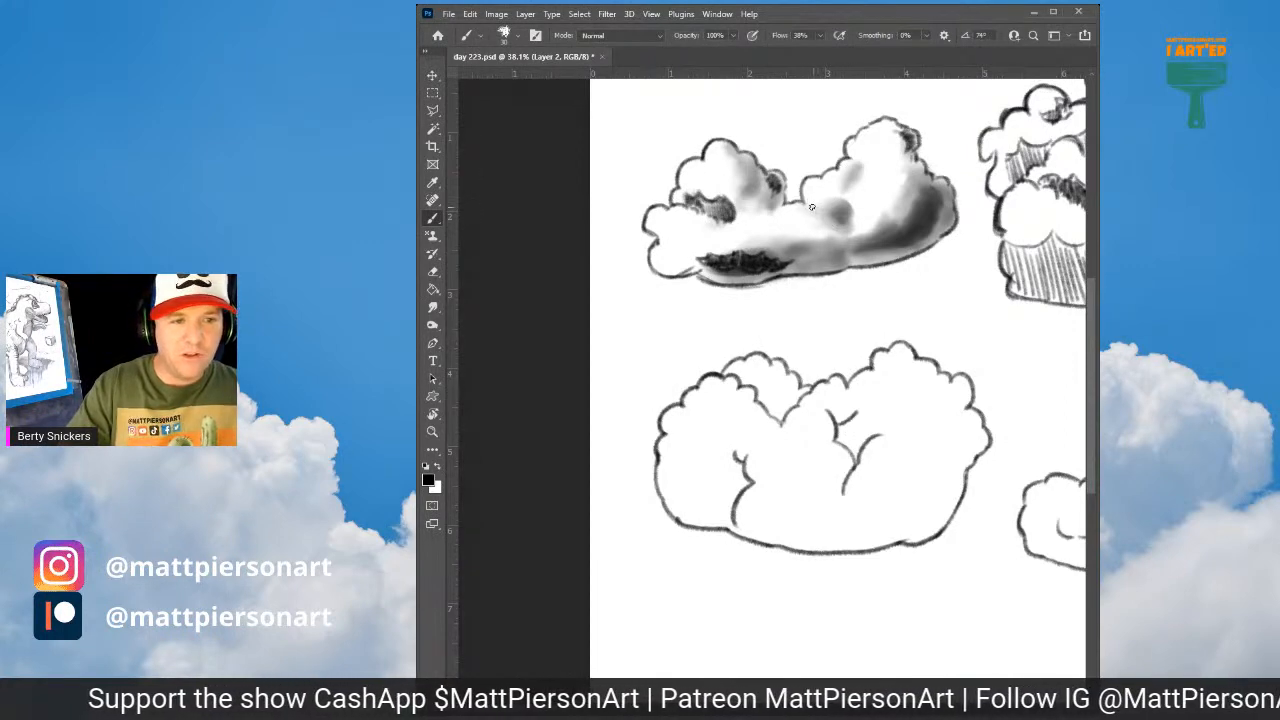
mouse_move(812, 207)
mouse_down()
mouse_move(836, 213)
mouse_move(826, 190)
mouse_move(842, 174)
mouse_move(849, 204)
mouse_up()
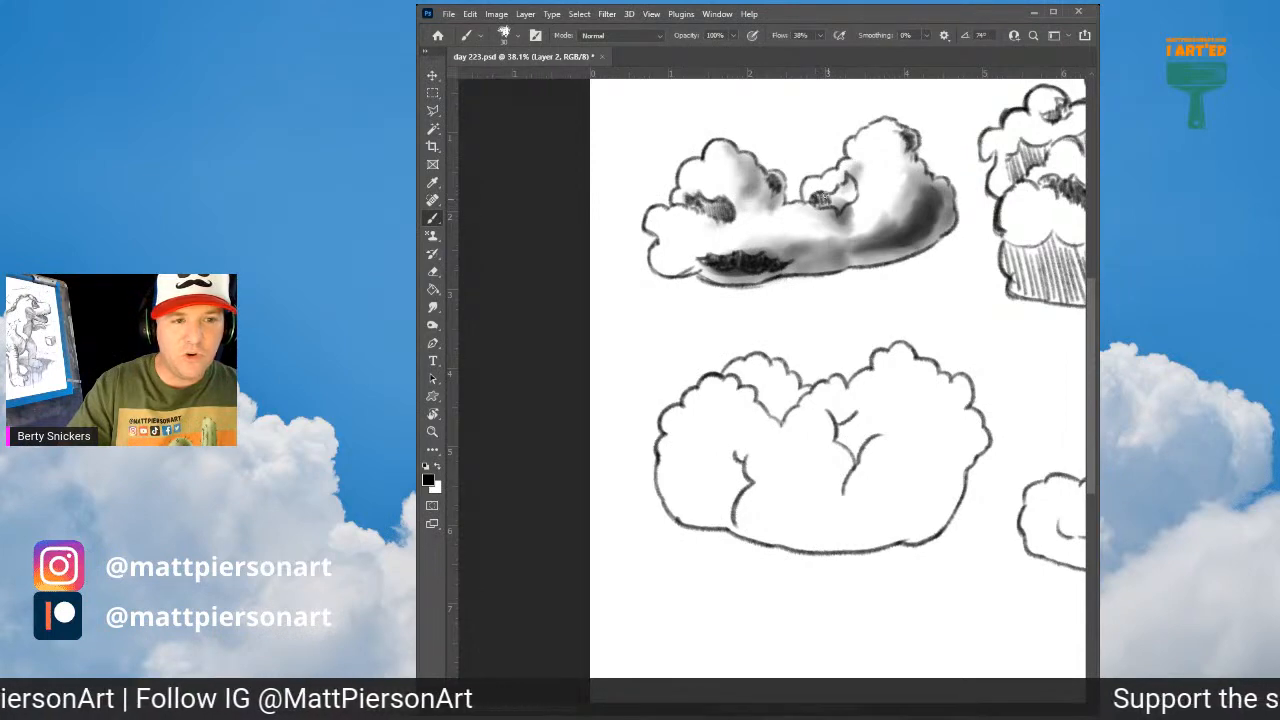
mouse_move(822, 198)
mouse_down()
mouse_move(836, 208)
mouse_move(856, 186)
mouse_move(806, 211)
mouse_up()
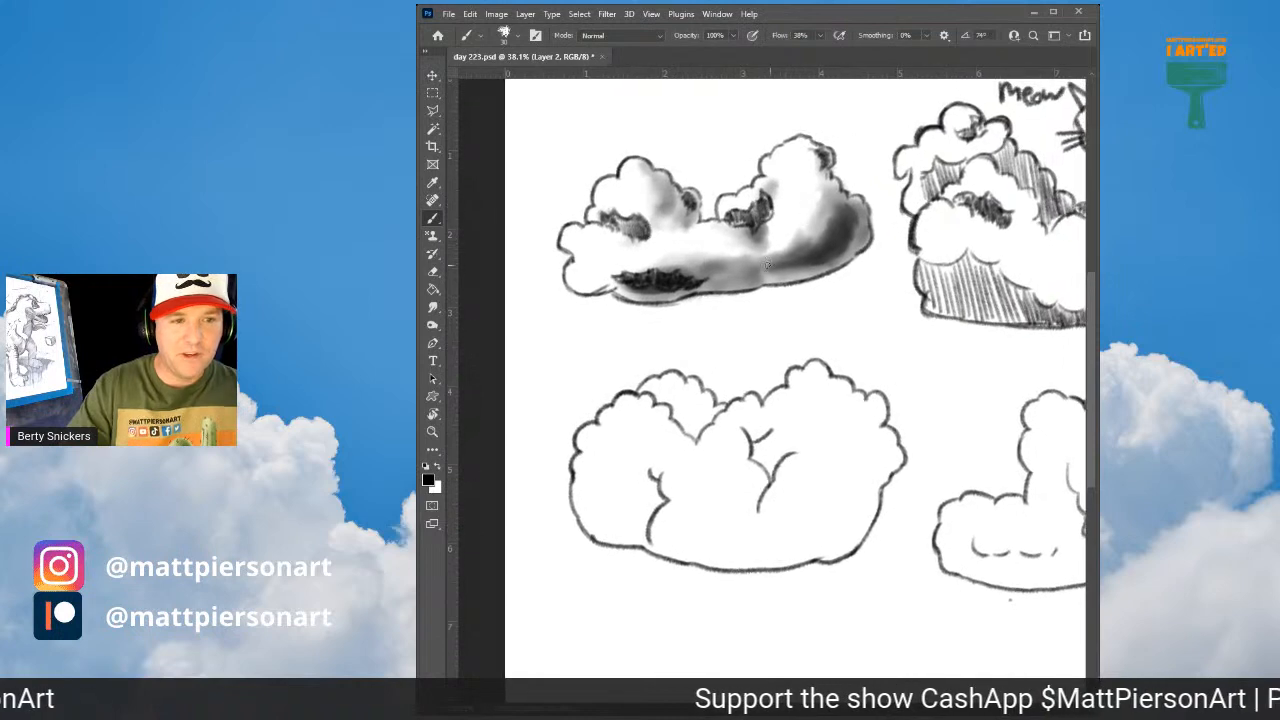
mouse_move(776, 258)
mouse_down()
mouse_move(816, 232)
mouse_move(817, 206)
mouse_move(841, 222)
mouse_move(840, 242)
mouse_move(762, 268)
mouse_move(827, 260)
mouse_move(800, 260)
mouse_move(828, 205)
mouse_move(834, 245)
mouse_move(838, 211)
mouse_up()
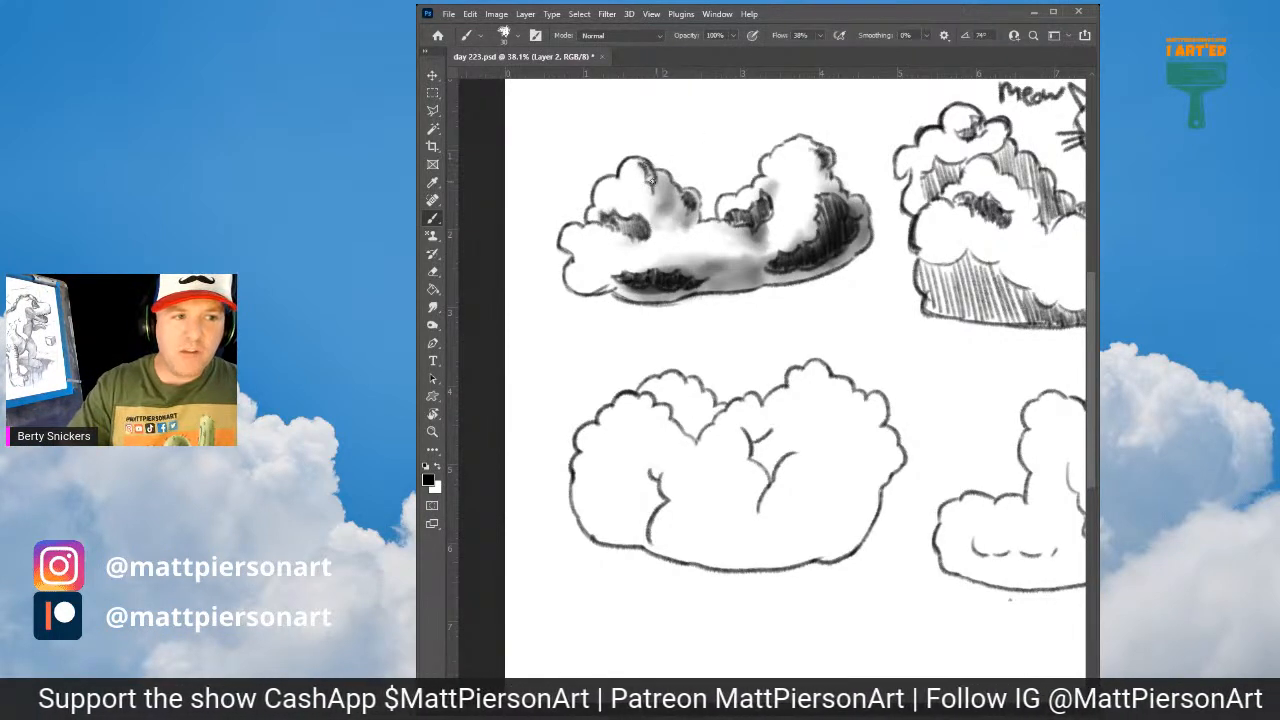
mouse_move(652, 196)
mouse_down()
mouse_move(675, 218)
mouse_move(662, 203)
mouse_up()
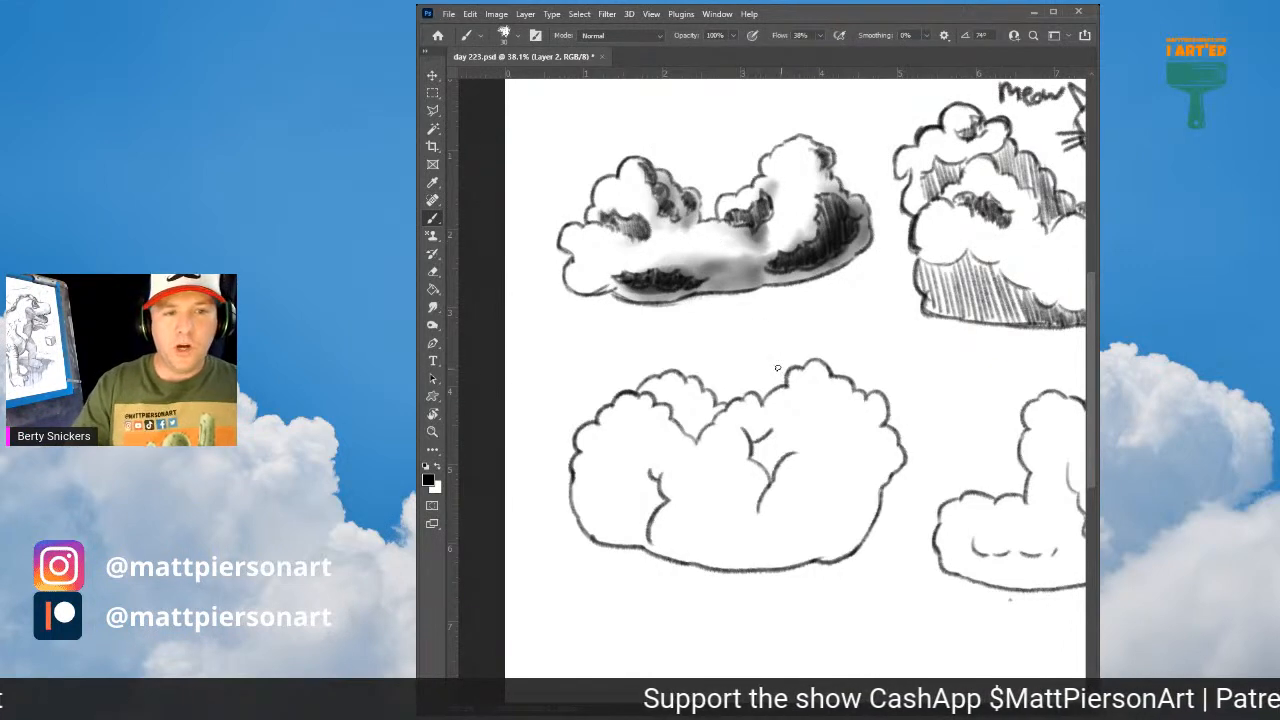
Step: Outline rounded, scalloped shadow shapes inside the lower-left cloud, one in its left part and one at the centre of its base
drag(777, 368, 681, 232)
drag(630, 330, 651, 297)
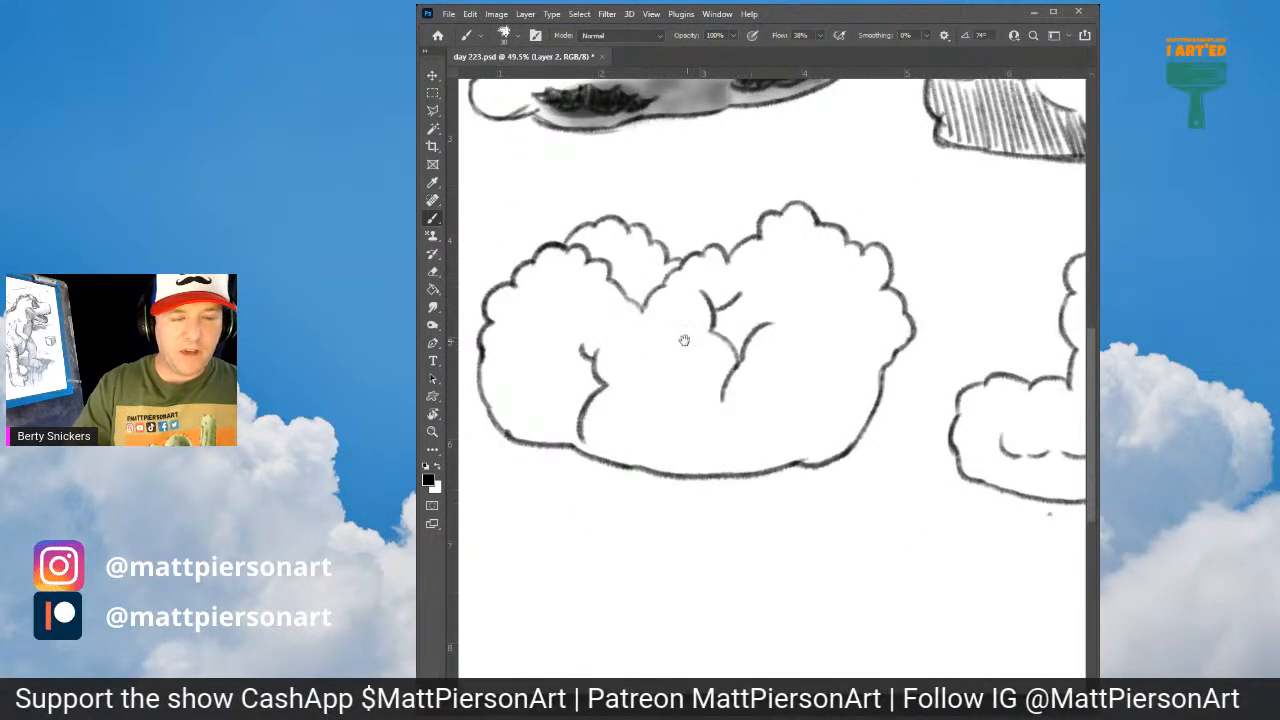
drag(624, 345, 651, 318)
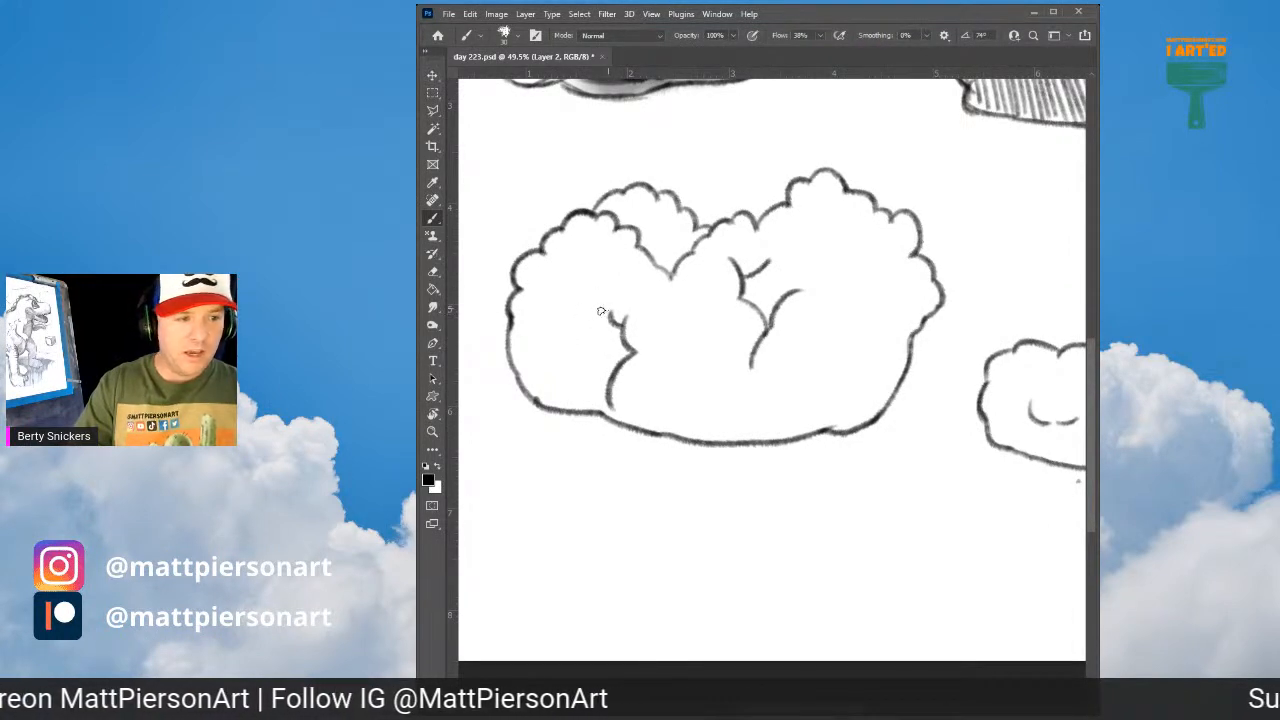
mouse_move(601, 311)
mouse_down()
mouse_move(556, 285)
mouse_move(537, 300)
mouse_up()
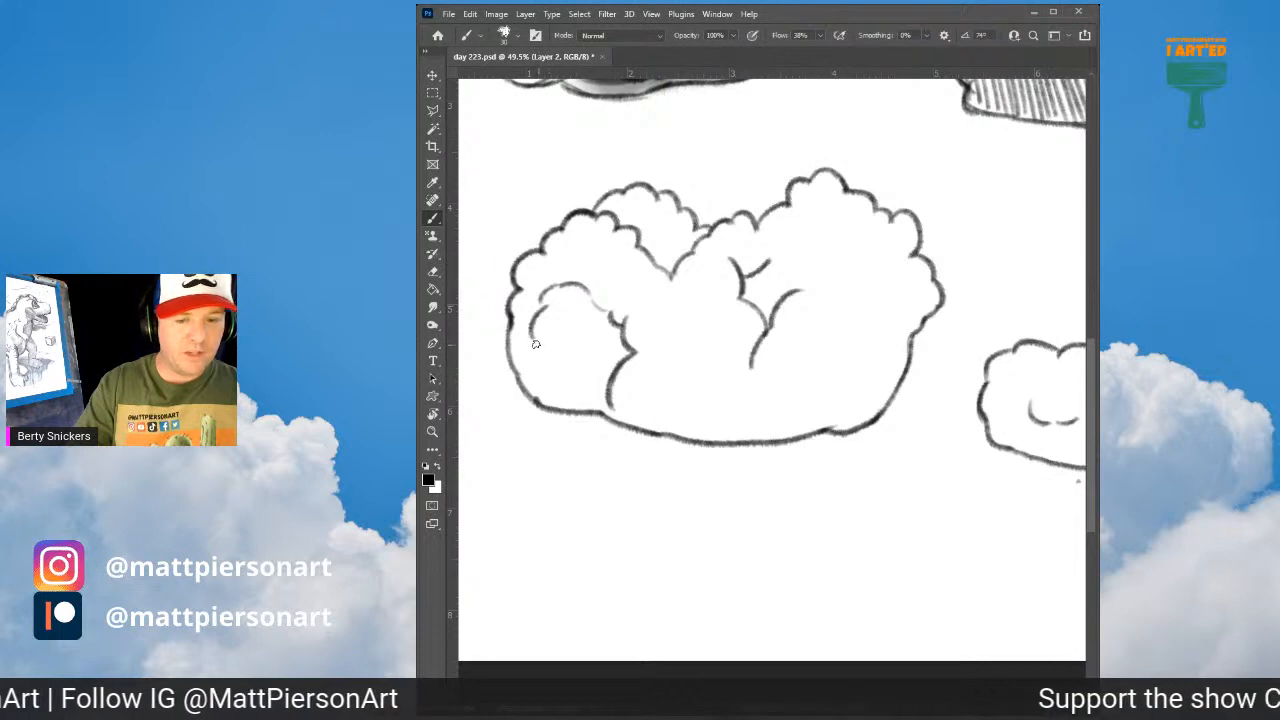
mouse_move(537, 347)
mouse_down()
mouse_move(550, 372)
mouse_move(540, 390)
mouse_move(560, 394)
mouse_up()
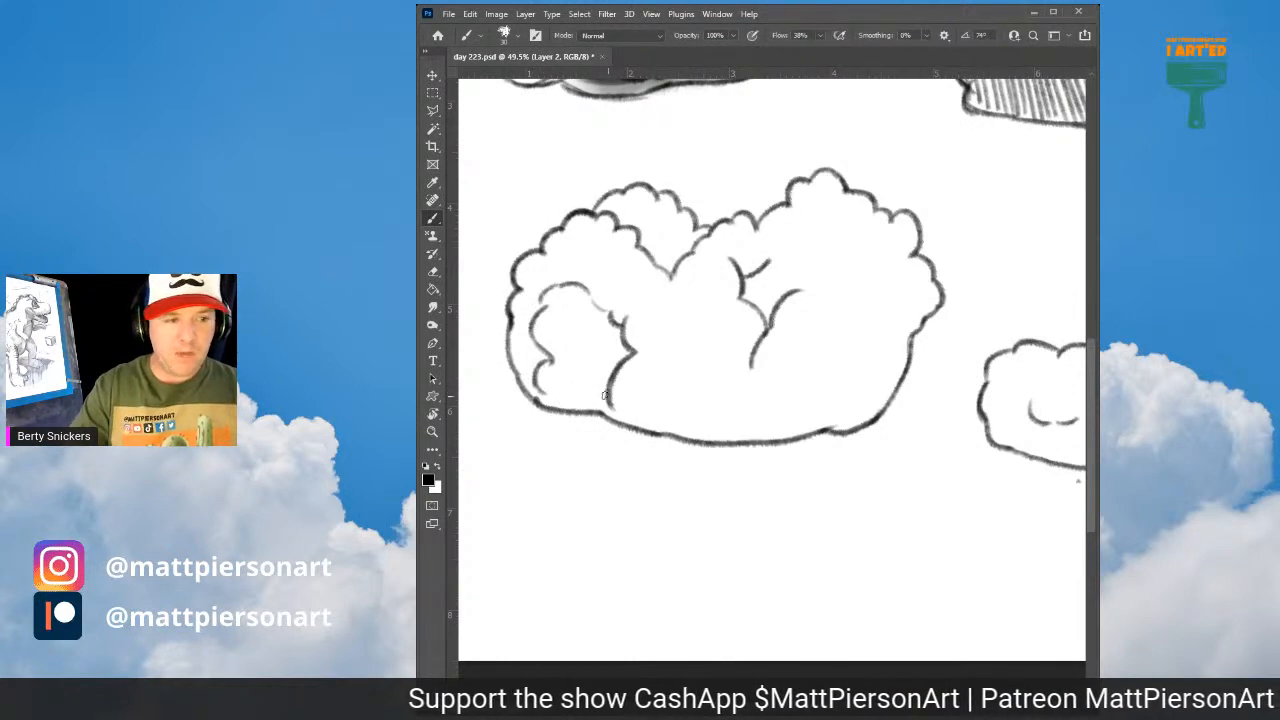
drag(606, 397, 623, 418)
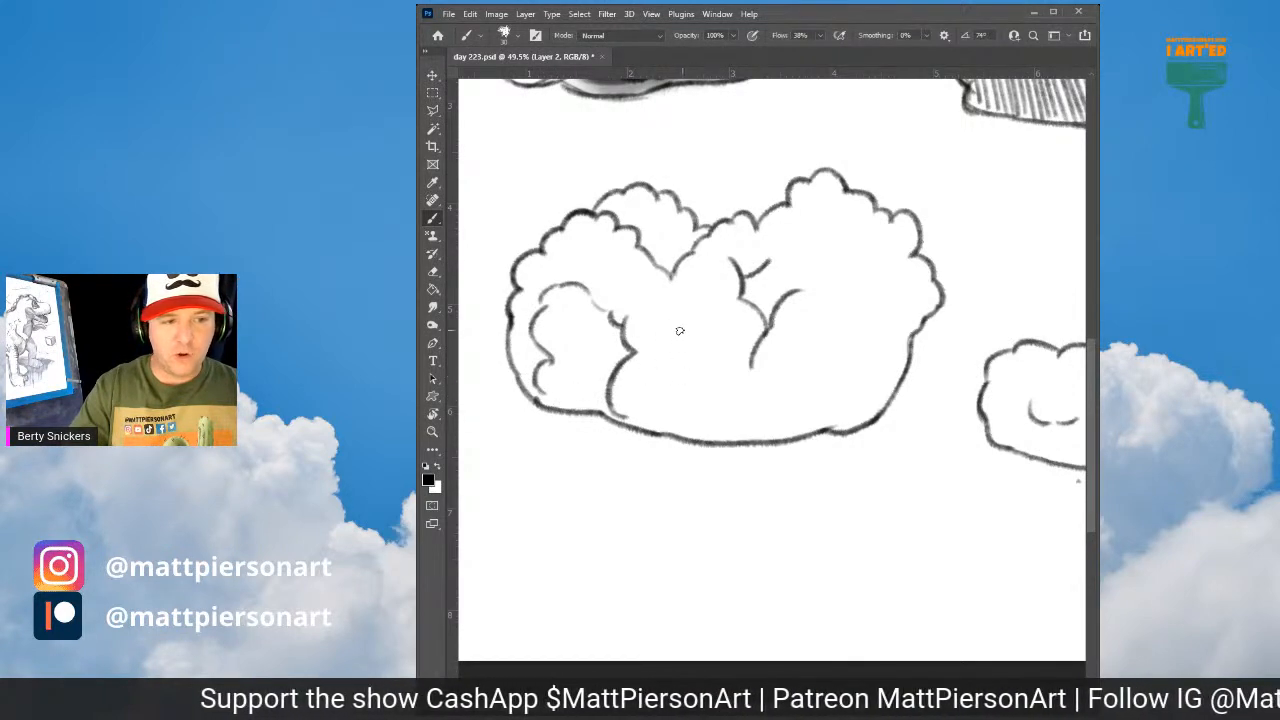
mouse_move(678, 330)
mouse_down()
mouse_move(688, 361)
mouse_move(676, 392)
mouse_up()
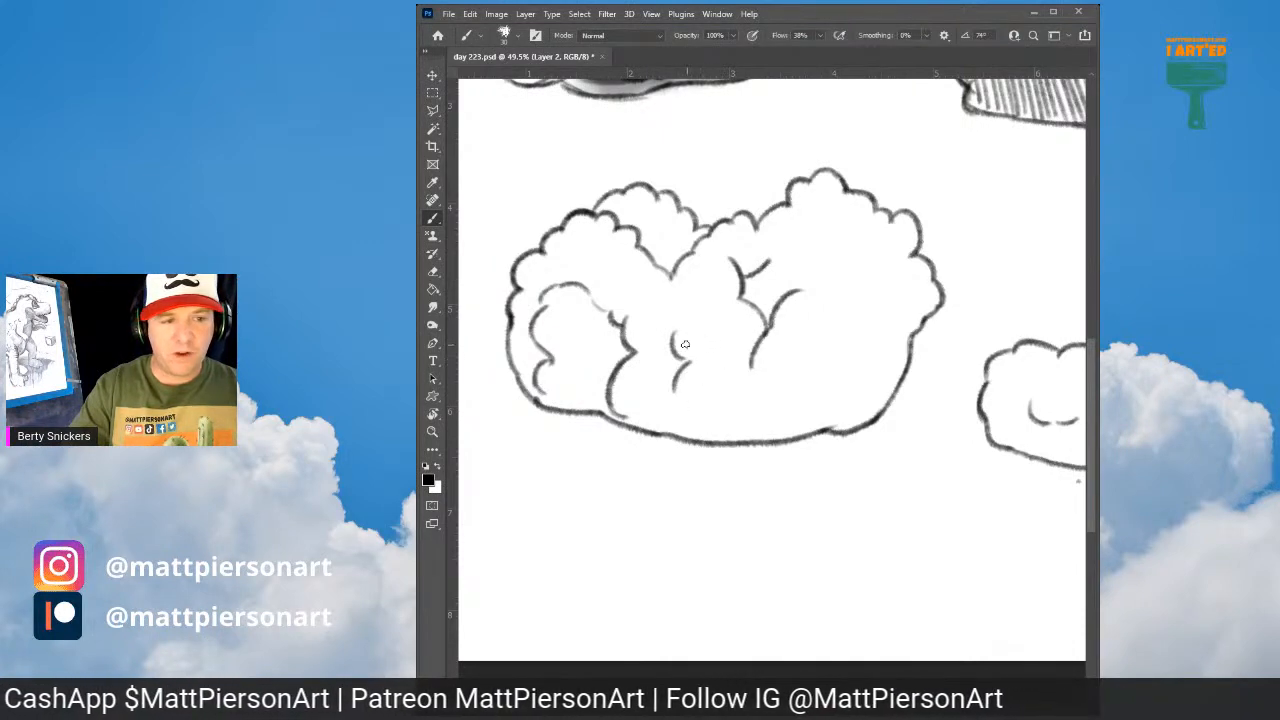
drag(673, 333, 750, 374)
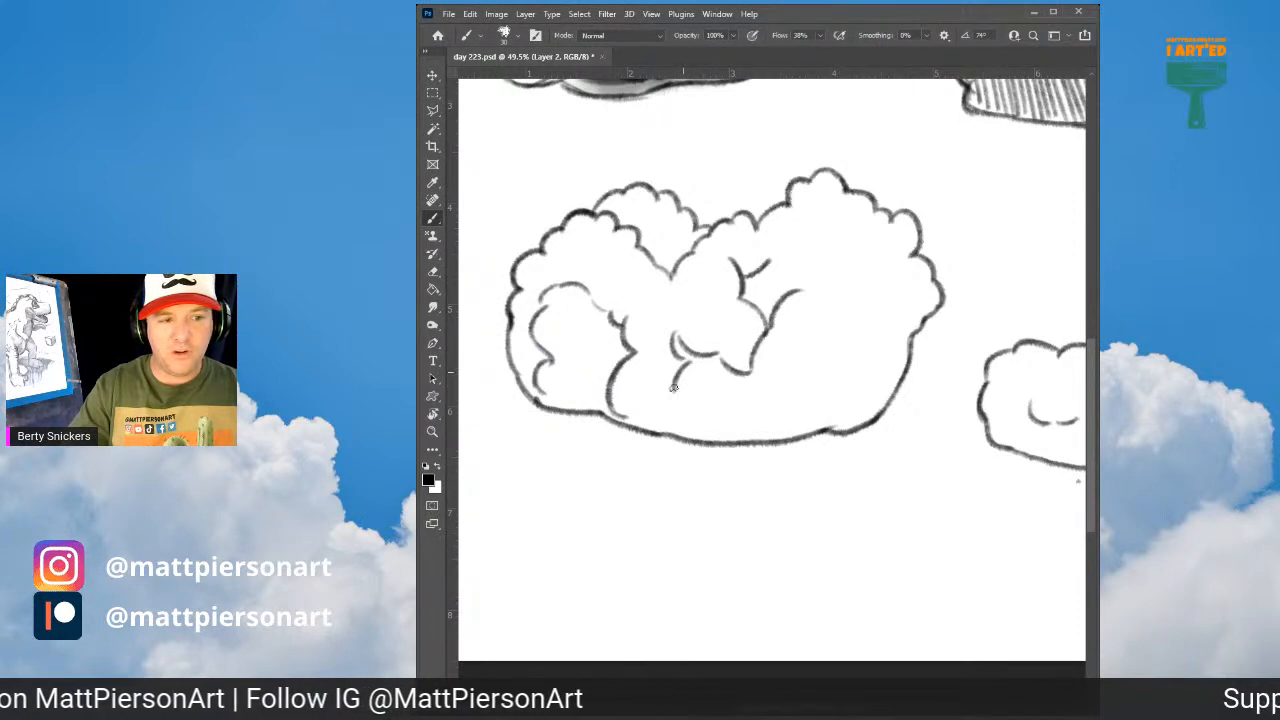
mouse_move(672, 392)
mouse_down()
mouse_move(665, 433)
mouse_move(736, 409)
mouse_move(736, 390)
mouse_up()
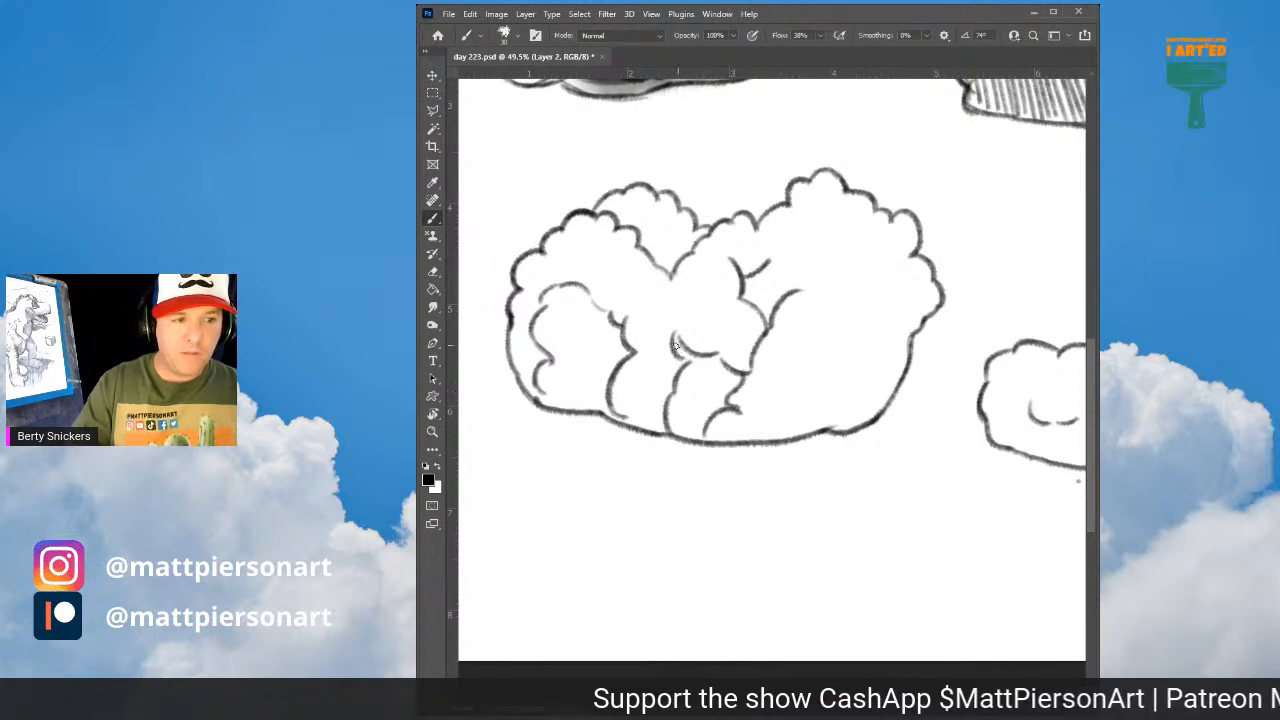
Step: Hatch the outlined shadows in the lower-left cloud's left part and at the centre of its base
mouse_move(671, 394)
mouse_down()
mouse_move(689, 442)
mouse_move(690, 366)
mouse_move(695, 387)
mouse_move(698, 359)
mouse_move(705, 369)
mouse_move(708, 414)
mouse_move(712, 362)
mouse_move(724, 401)
mouse_move(736, 380)
mouse_move(676, 339)
mouse_up()
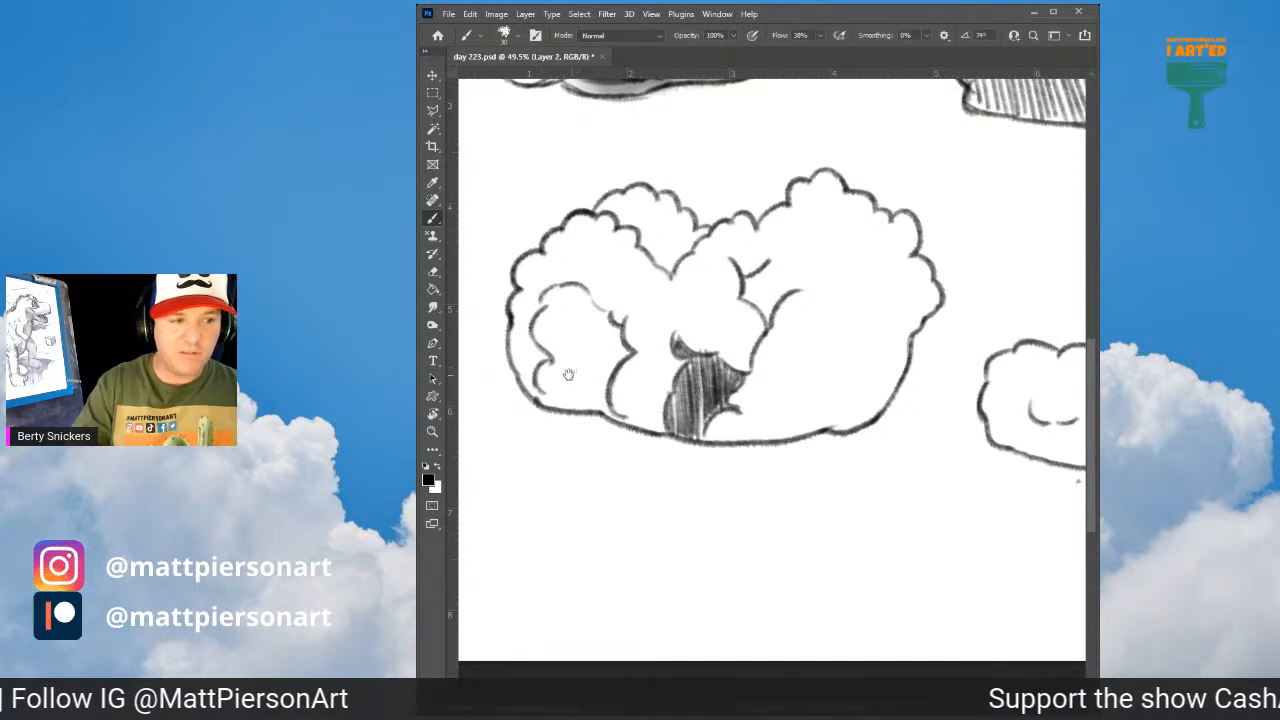
mouse_move(570, 374)
mouse_down()
mouse_move(595, 338)
mouse_move(566, 362)
mouse_move(572, 345)
mouse_move(584, 368)
mouse_up()
mouse_move(564, 286)
mouse_down()
mouse_move(572, 322)
mouse_move(580, 262)
mouse_move(588, 372)
mouse_move(617, 280)
mouse_move(613, 314)
mouse_move(621, 300)
mouse_move(628, 330)
mouse_move(632, 290)
mouse_move(633, 334)
mouse_move(638, 282)
mouse_move(645, 322)
mouse_move(650, 304)
mouse_move(641, 326)
mouse_up()
Step: Hatch the lower-left cloud's recess behind its left front puffs and the fork beside its right tower
drag(808, 277, 730, 295)
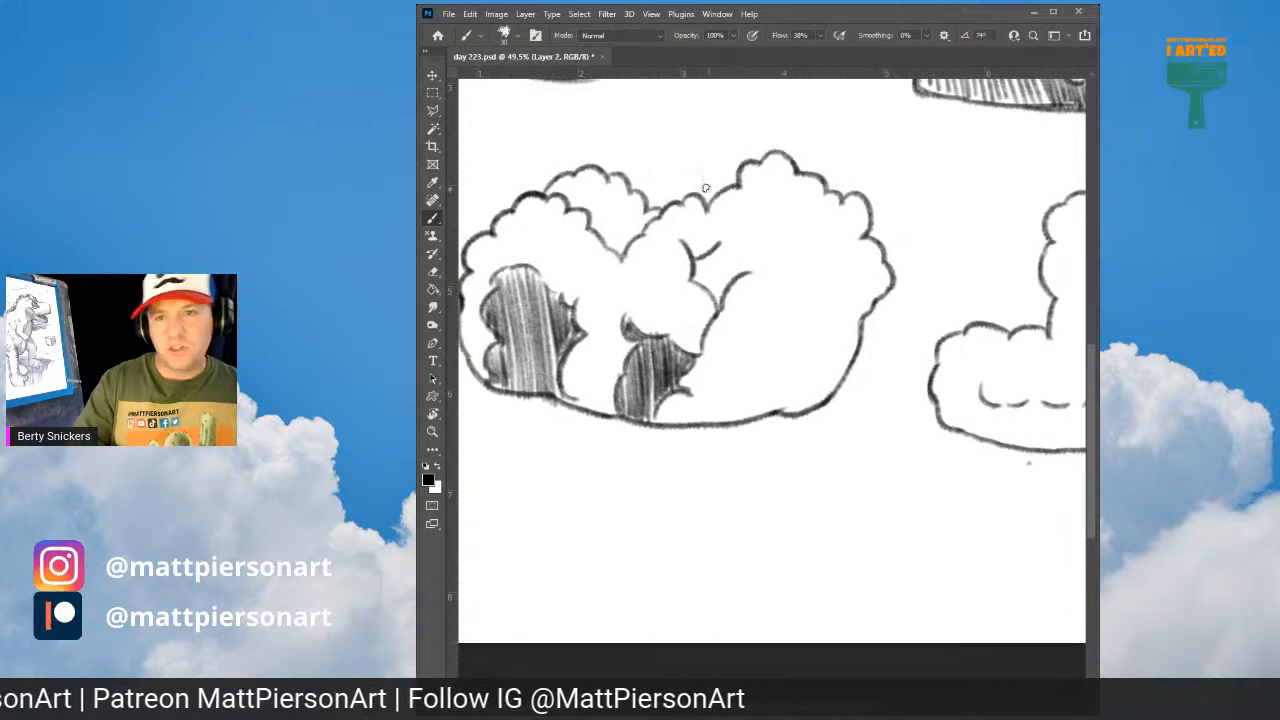
mouse_move(561, 200)
mouse_down()
mouse_move(639, 222)
mouse_move(565, 202)
mouse_move(570, 193)
mouse_move(589, 225)
mouse_move(594, 205)
mouse_move(603, 213)
mouse_move(618, 256)
mouse_move(640, 230)
mouse_up()
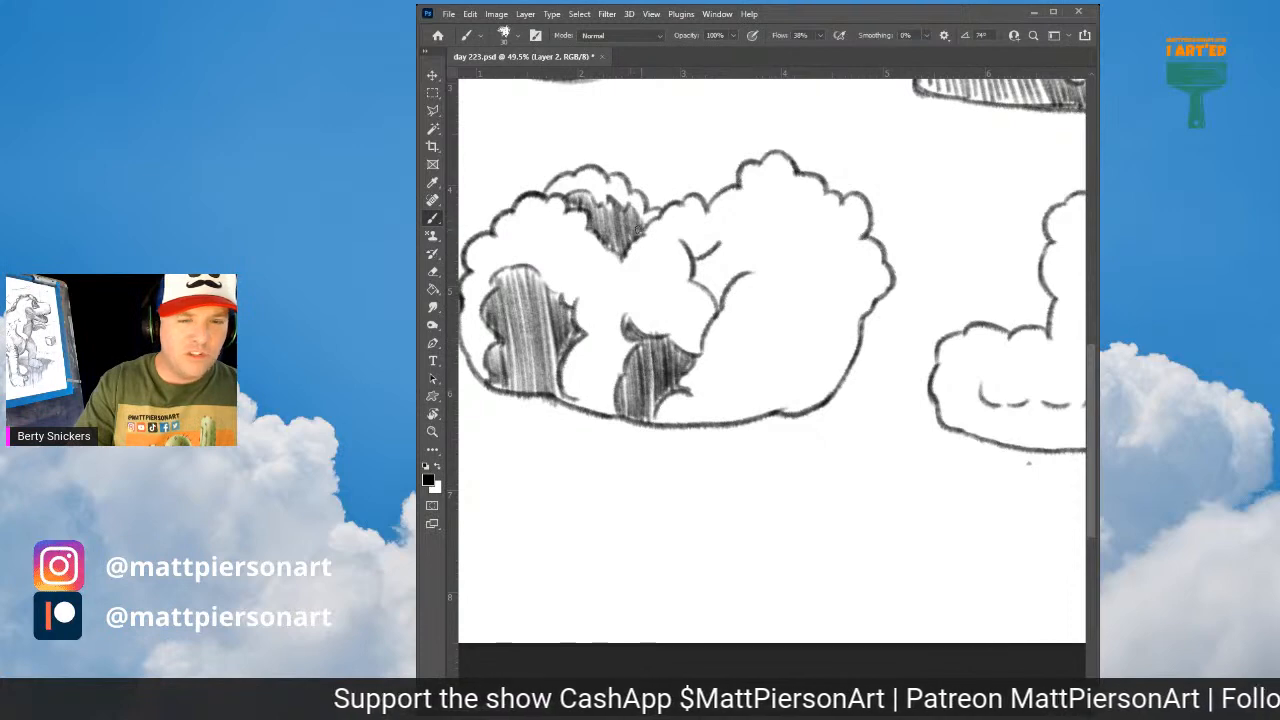
drag(730, 231, 675, 306)
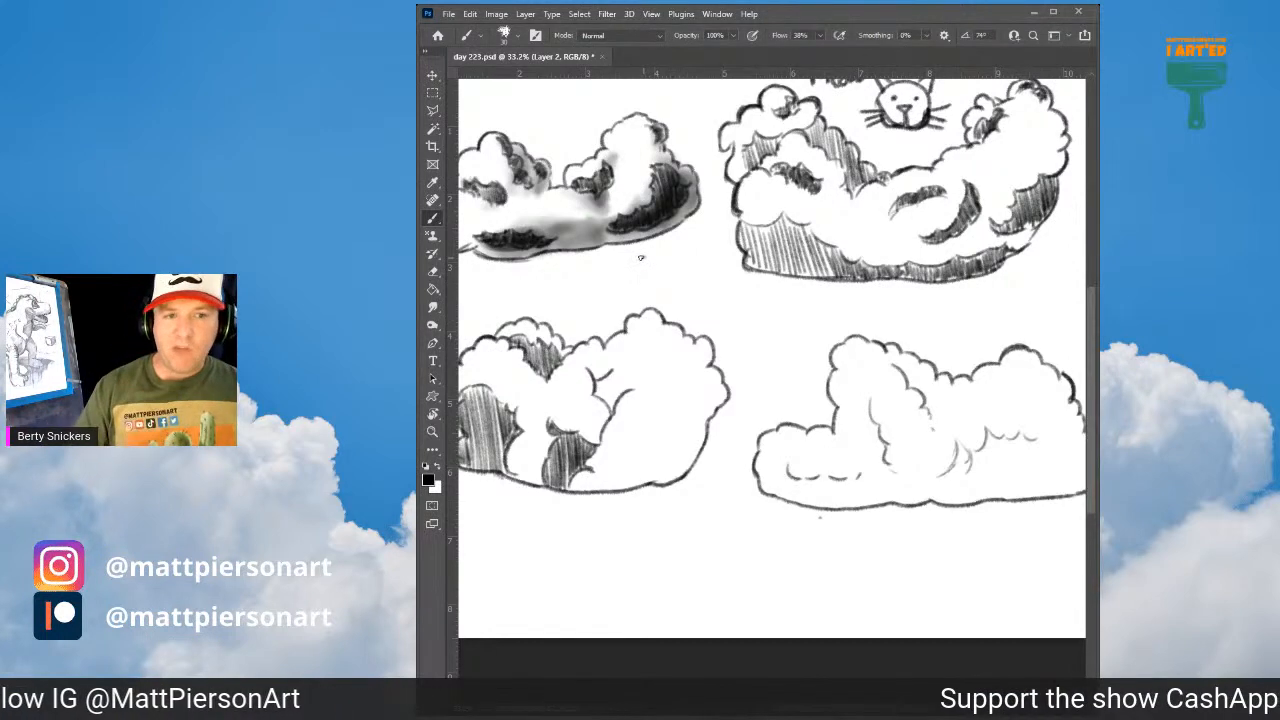
mouse_move(675, 351)
mouse_down()
mouse_move(658, 381)
mouse_move(693, 361)
mouse_move(705, 387)
mouse_move(684, 376)
mouse_move(656, 398)
mouse_move(651, 385)
mouse_move(663, 396)
mouse_move(667, 380)
mouse_move(672, 405)
mouse_move(705, 378)
mouse_up()
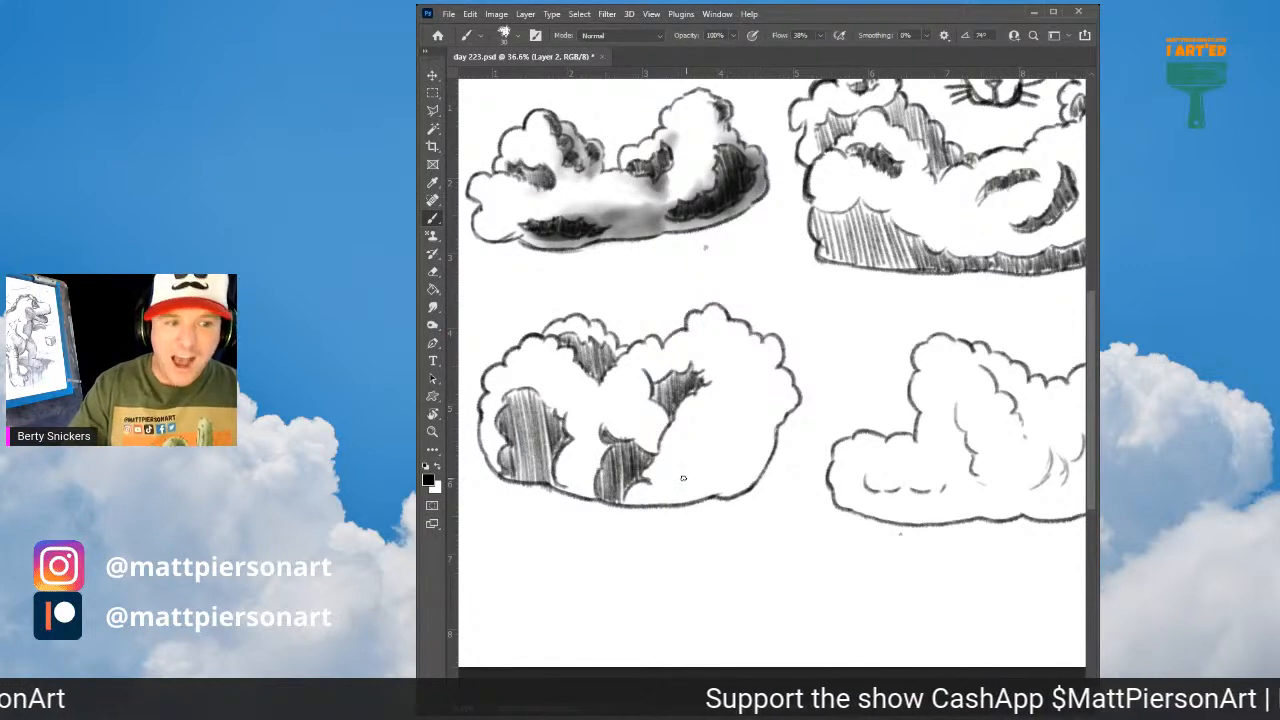
Step: Outline and hatch a scalloped shadow along the lower-left cloud's lower-right edge, and darken the small puff above it
mouse_move(702, 467)
mouse_down()
mouse_move(753, 446)
mouse_move(740, 422)
mouse_move(784, 412)
mouse_up()
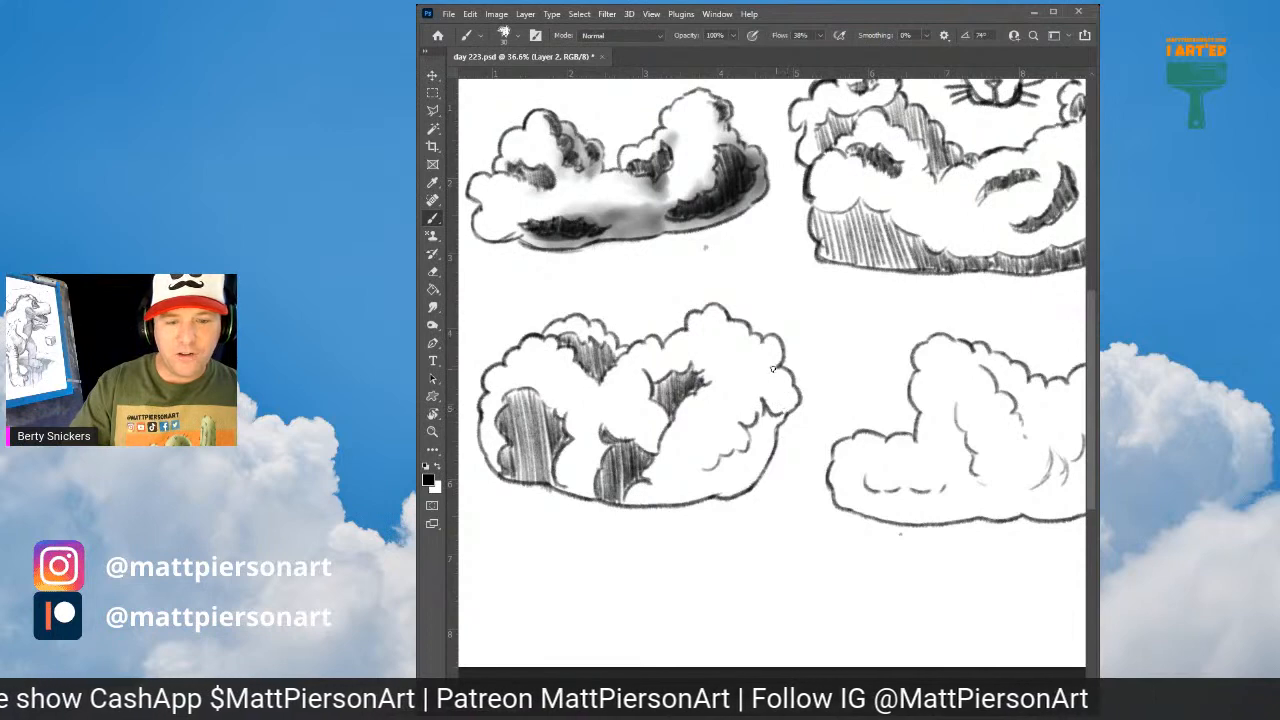
mouse_move(777, 346)
mouse_down()
mouse_move(760, 366)
mouse_move(779, 364)
mouse_move(778, 345)
mouse_move(776, 362)
mouse_up()
drag(675, 401, 679, 406)
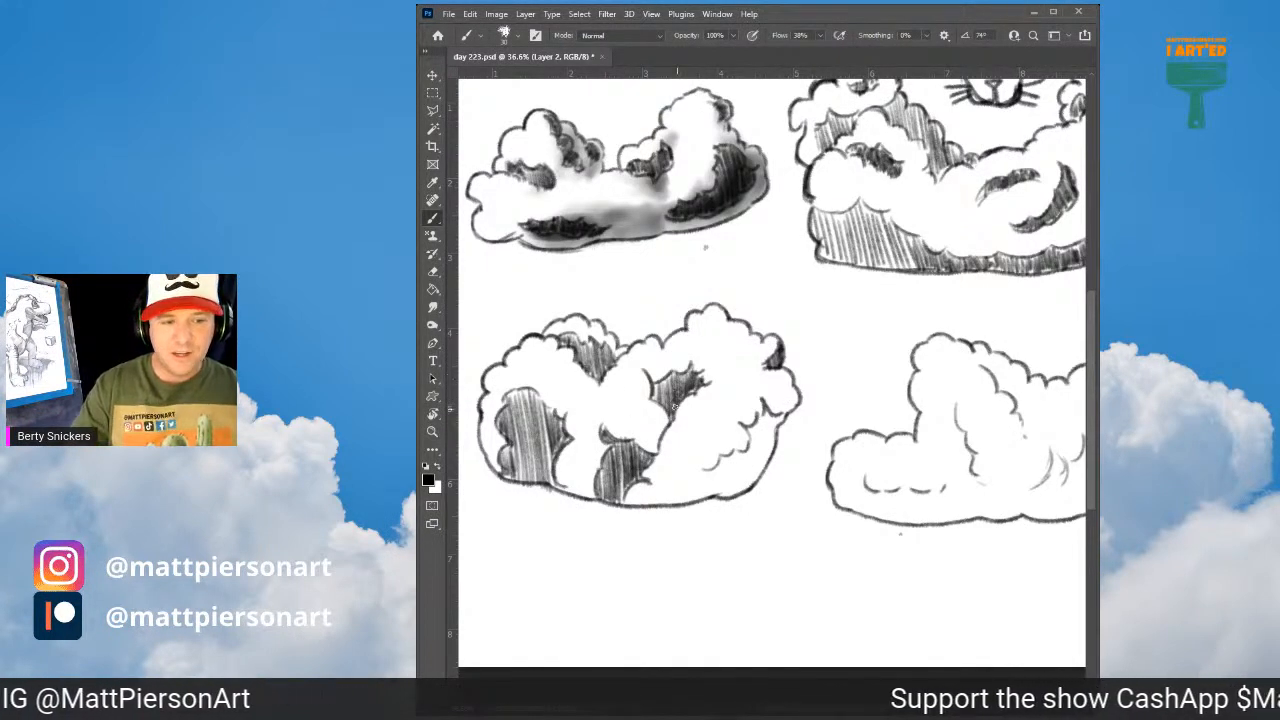
mouse_move(702, 474)
mouse_down()
mouse_move(736, 476)
mouse_move(705, 472)
mouse_move(725, 494)
mouse_move(719, 459)
mouse_move(732, 489)
mouse_move(727, 454)
mouse_move(733, 478)
mouse_move(747, 471)
mouse_move(736, 453)
mouse_move(739, 479)
mouse_move(746, 448)
mouse_move(756, 465)
mouse_move(754, 430)
mouse_move(764, 454)
mouse_move(759, 416)
mouse_move(771, 449)
mouse_move(771, 418)
mouse_up()
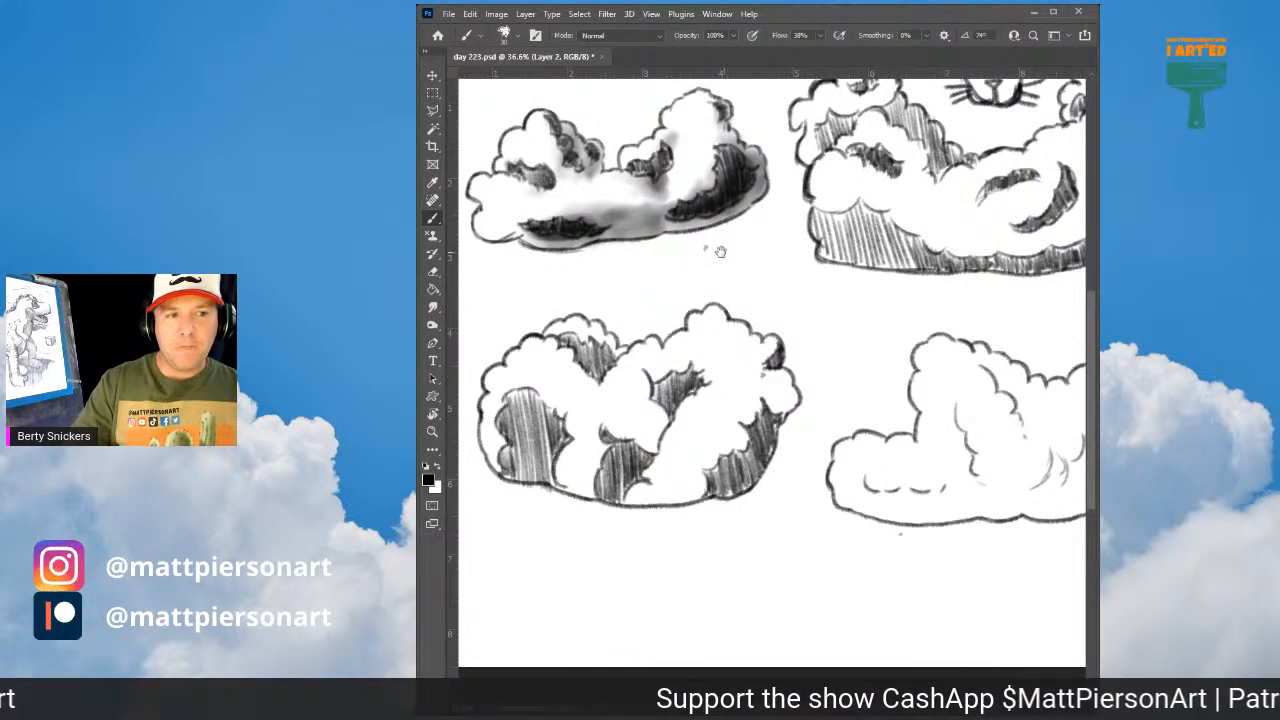
Step: Add small curved shadow accents to the lower-left cloud's middle puff and near the top of its right tower
mouse_move(744, 383)
mouse_down()
mouse_move(714, 357)
mouse_move(686, 369)
mouse_move(785, 336)
mouse_up()
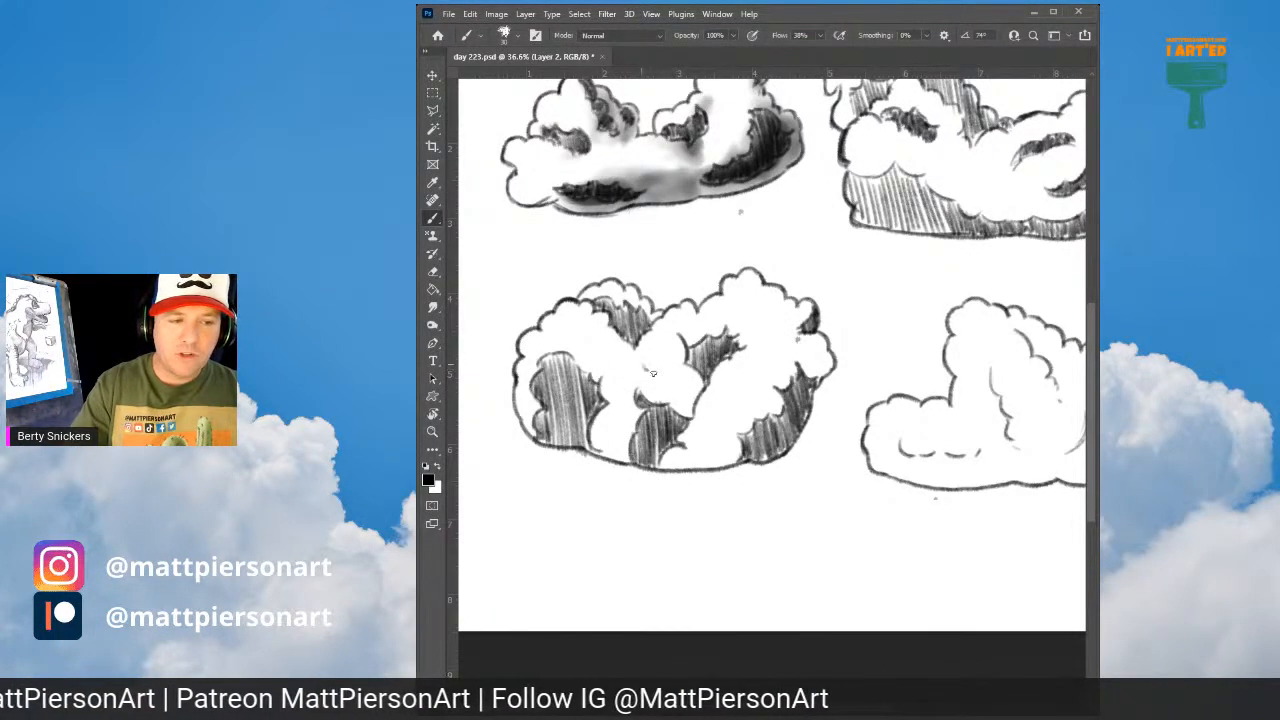
drag(653, 374, 664, 376)
mouse_move(746, 310)
mouse_down()
mouse_move(779, 324)
mouse_move(760, 316)
mouse_up()
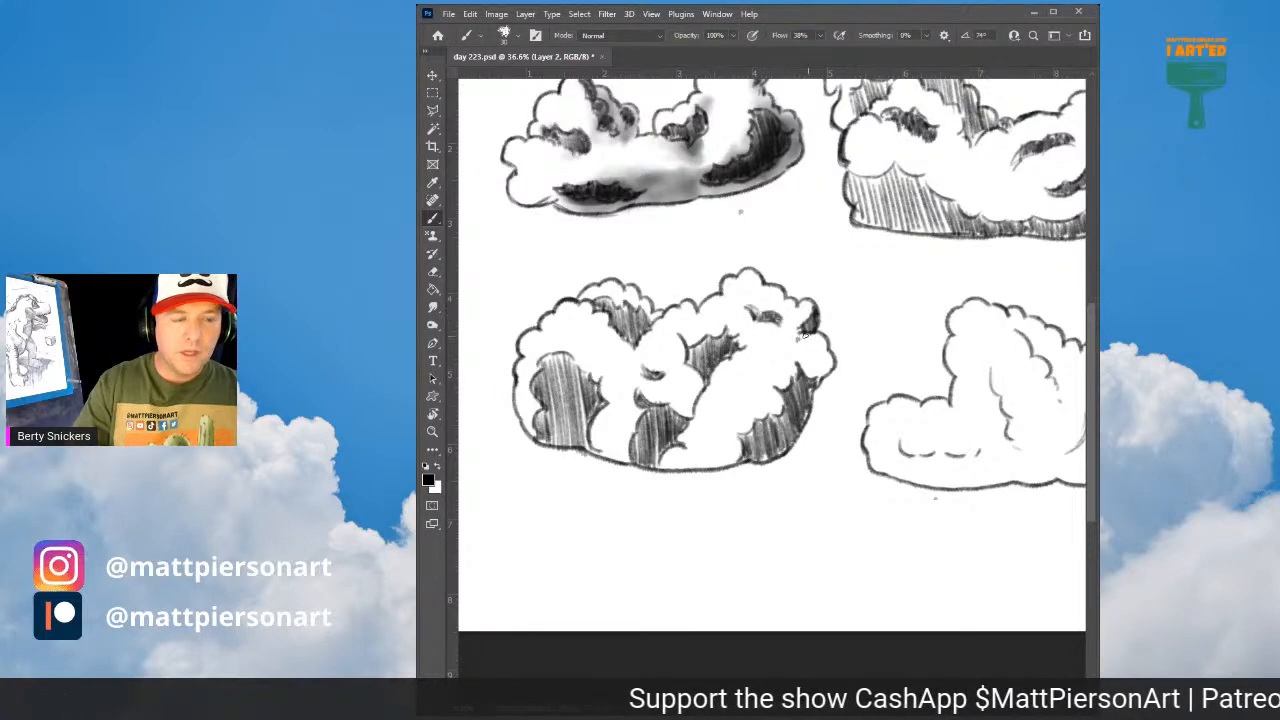
mouse_move(744, 371)
mouse_down()
mouse_move(767, 297)
mouse_move(776, 385)
mouse_move(688, 372)
mouse_up()
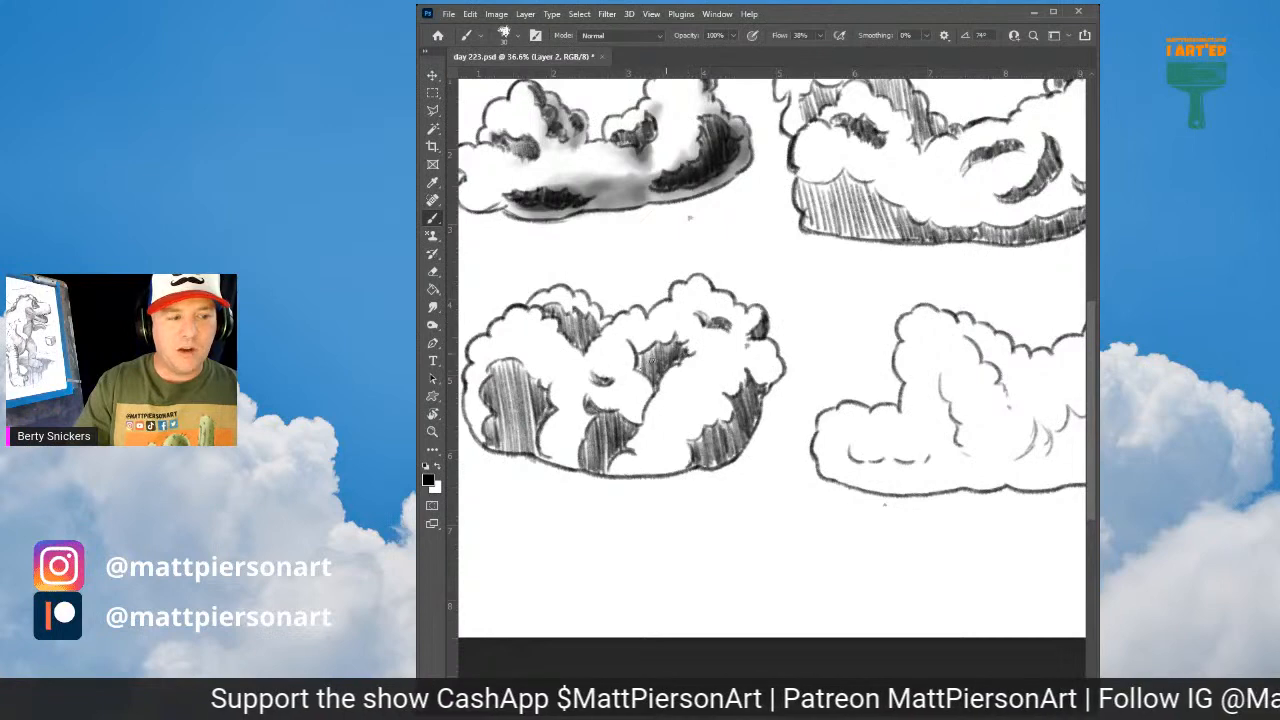
drag(643, 249, 661, 321)
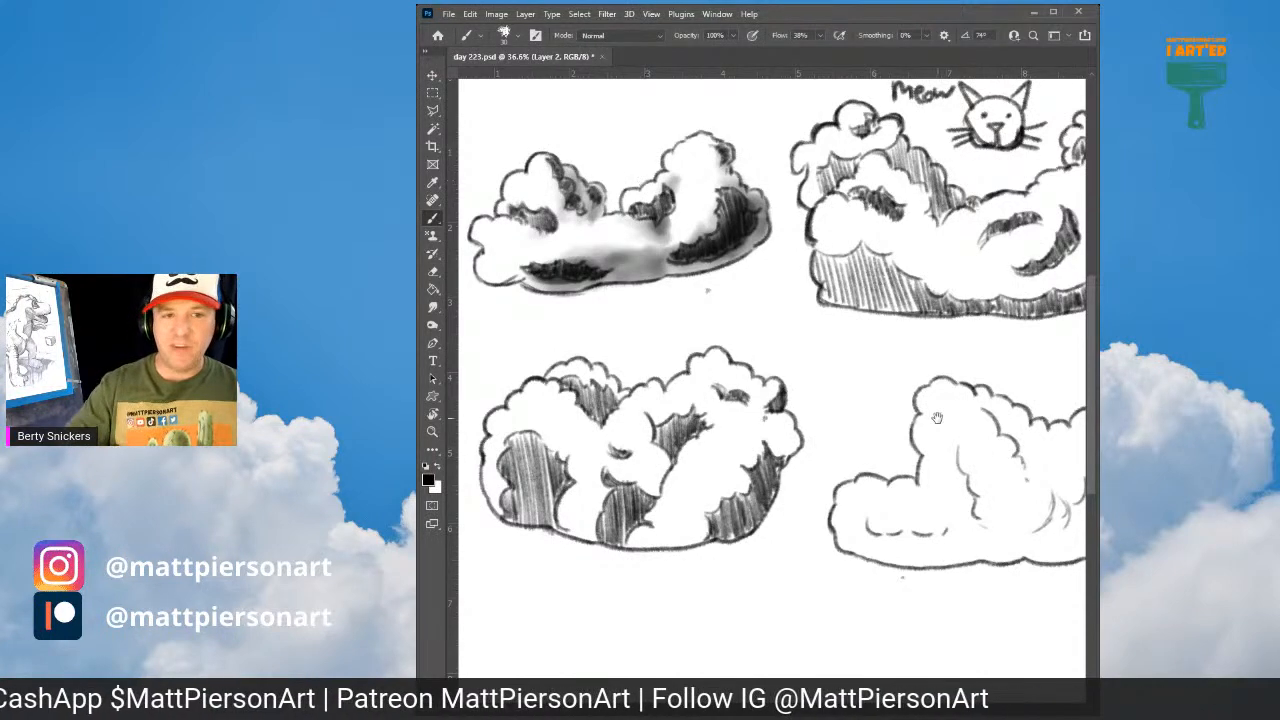
Step: Outline and hatch a narrow, jagged vertical shadow in the fold of the lower-right cloud's left tower
drag(887, 440, 667, 350)
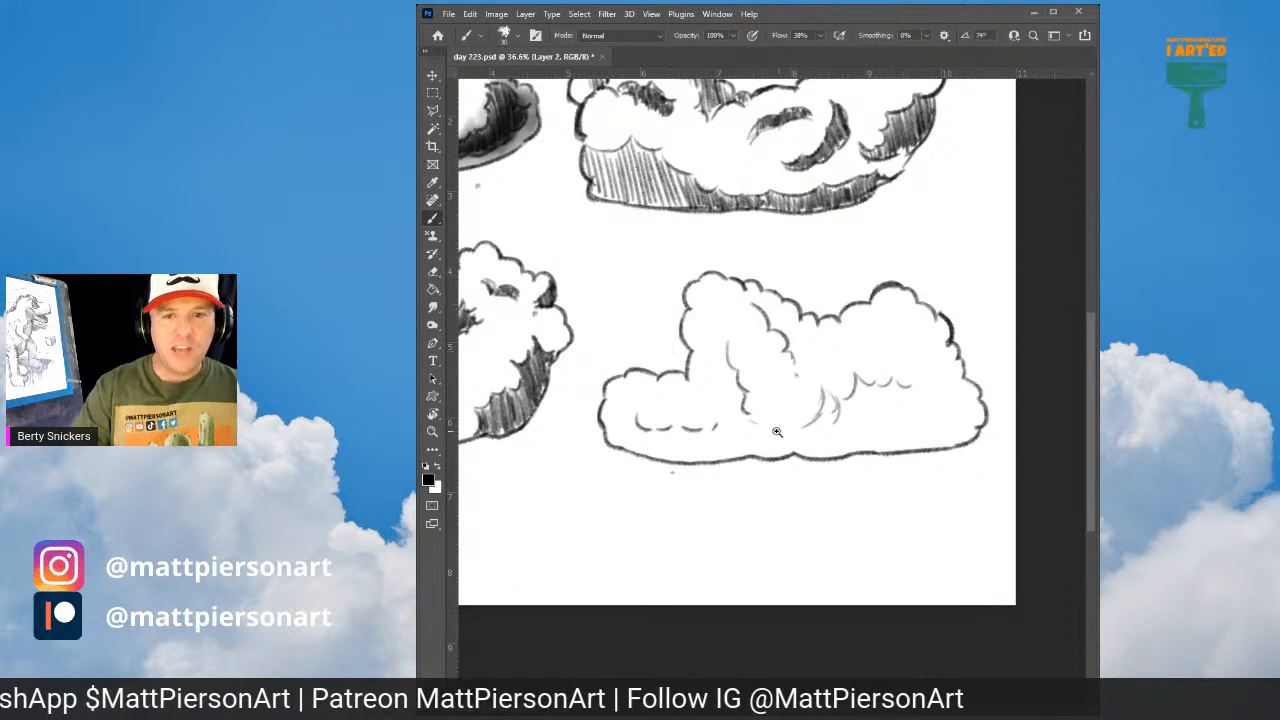
drag(769, 446, 836, 386)
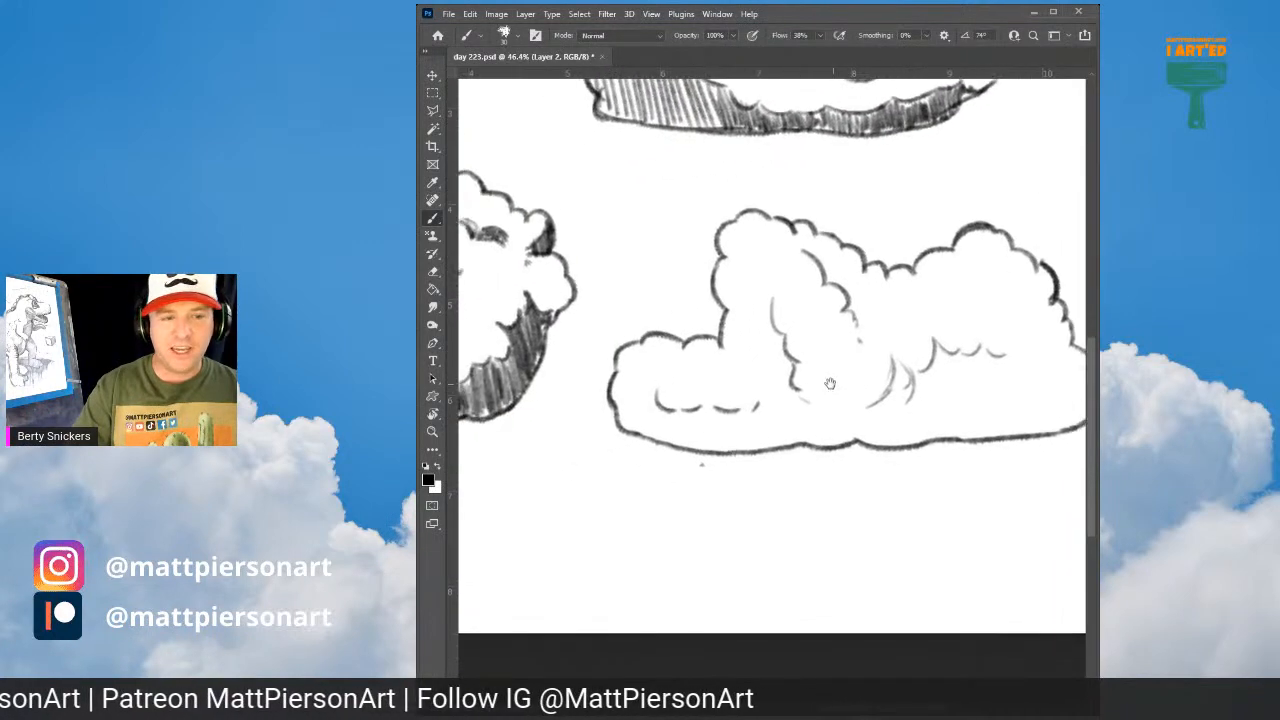
mouse_move(770, 299)
mouse_down()
mouse_move(756, 342)
mouse_move(800, 334)
mouse_move(762, 344)
mouse_up()
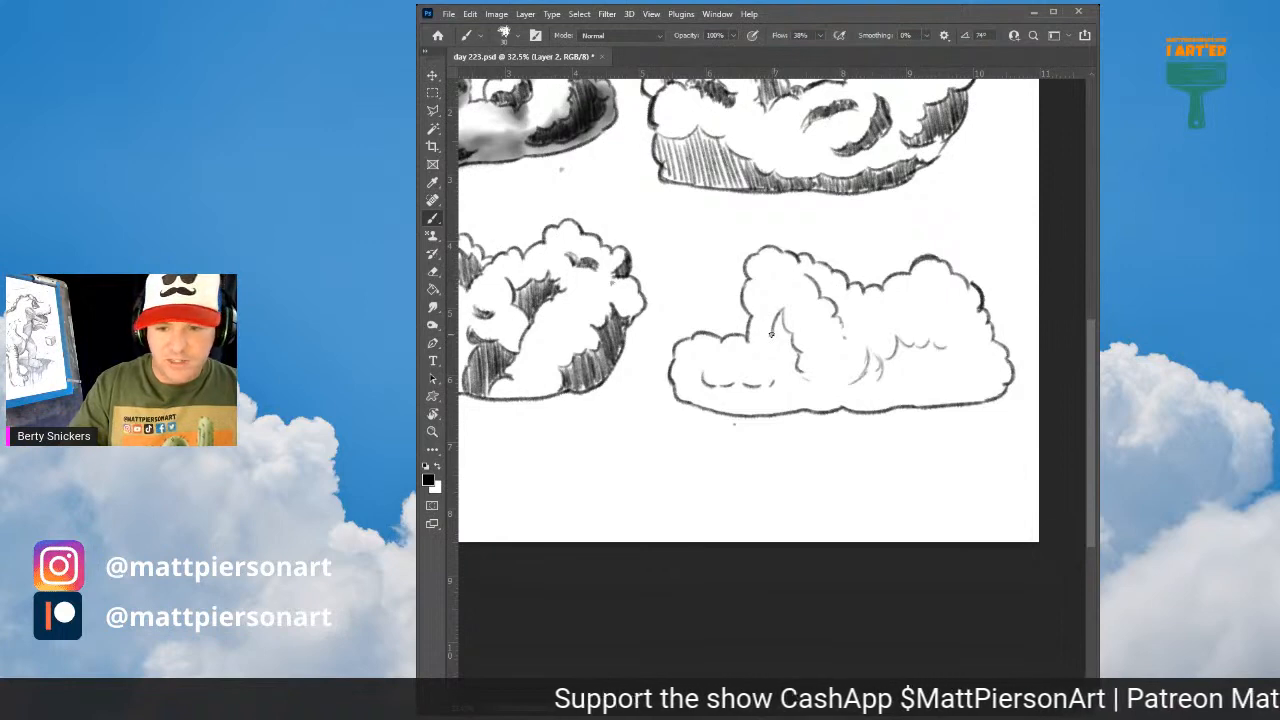
drag(769, 333, 772, 381)
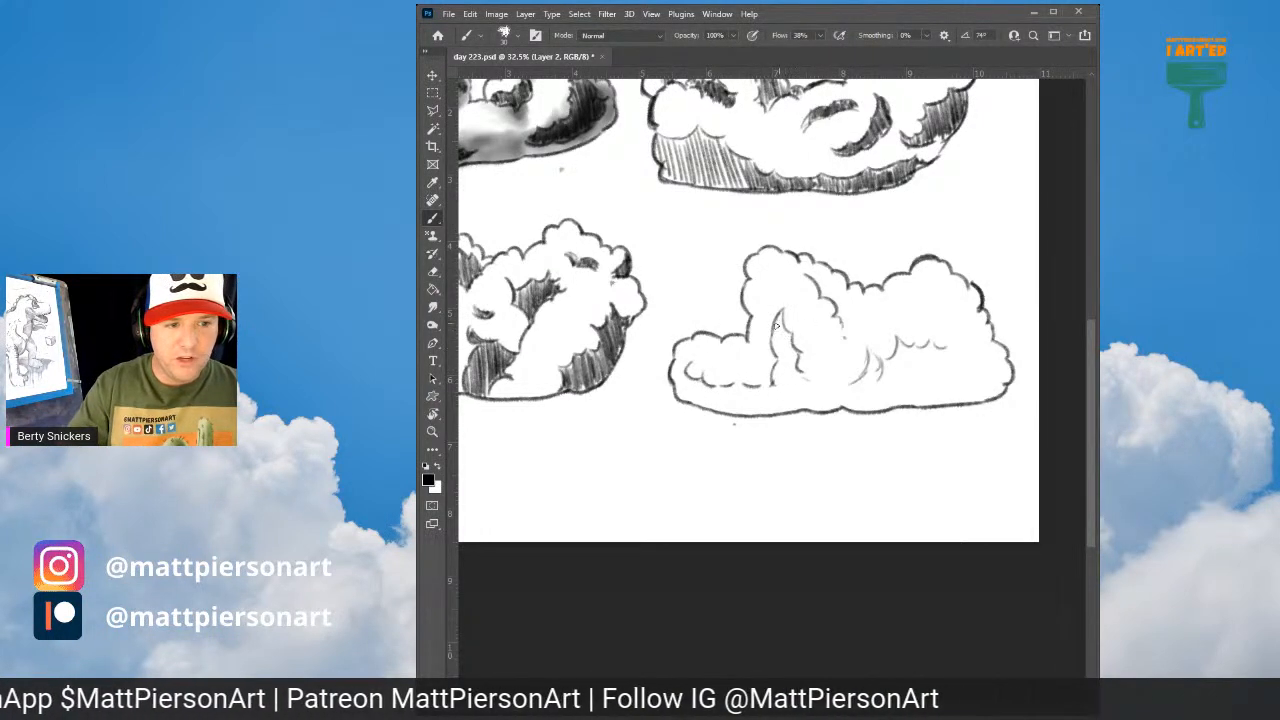
mouse_move(779, 313)
mouse_down()
mouse_move(777, 366)
mouse_move(791, 370)
mouse_up()
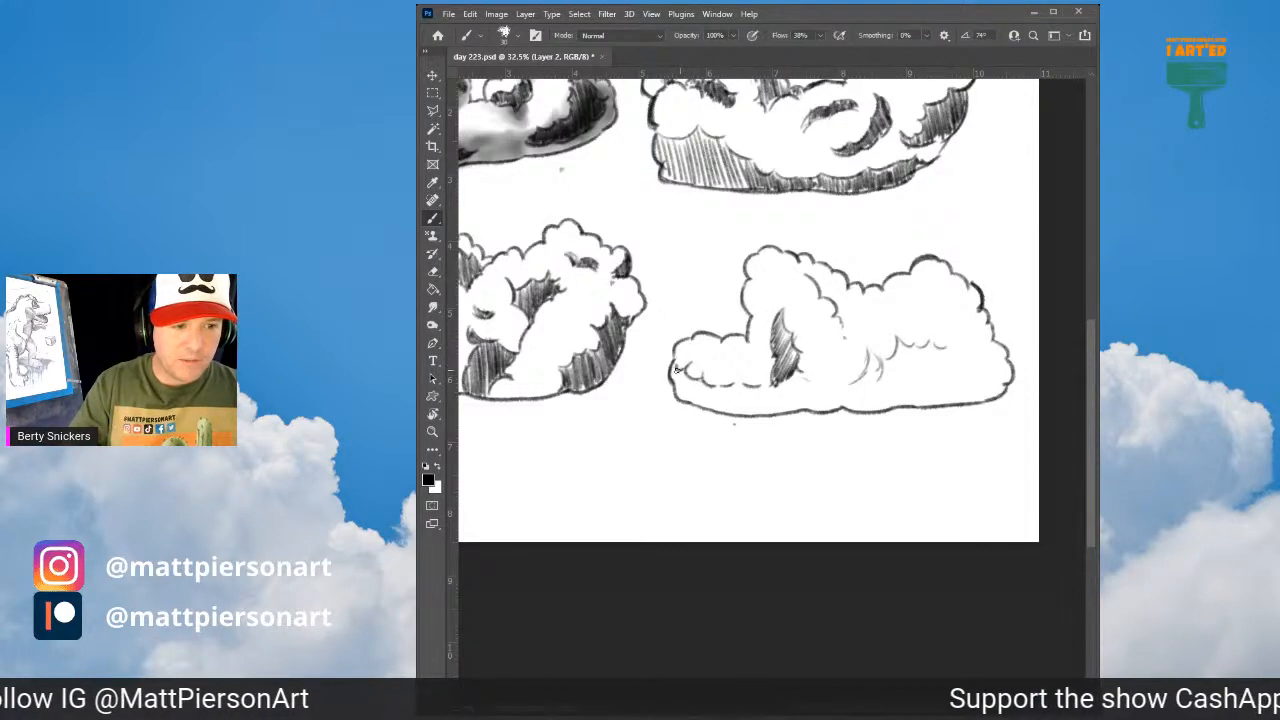
Step: Hatch the lower-right cloud's base and puffs at its left end, and outline and hatch a scalloped shadow along the left tower's right side
mouse_move(673, 369)
mouse_down()
mouse_move(701, 412)
mouse_move(729, 361)
mouse_move(730, 401)
mouse_move(752, 406)
mouse_move(760, 385)
mouse_move(771, 391)
mouse_move(770, 329)
mouse_move(788, 378)
mouse_move(774, 410)
mouse_move(773, 383)
mouse_move(779, 405)
mouse_move(789, 373)
mouse_move(806, 405)
mouse_move(806, 345)
mouse_up()
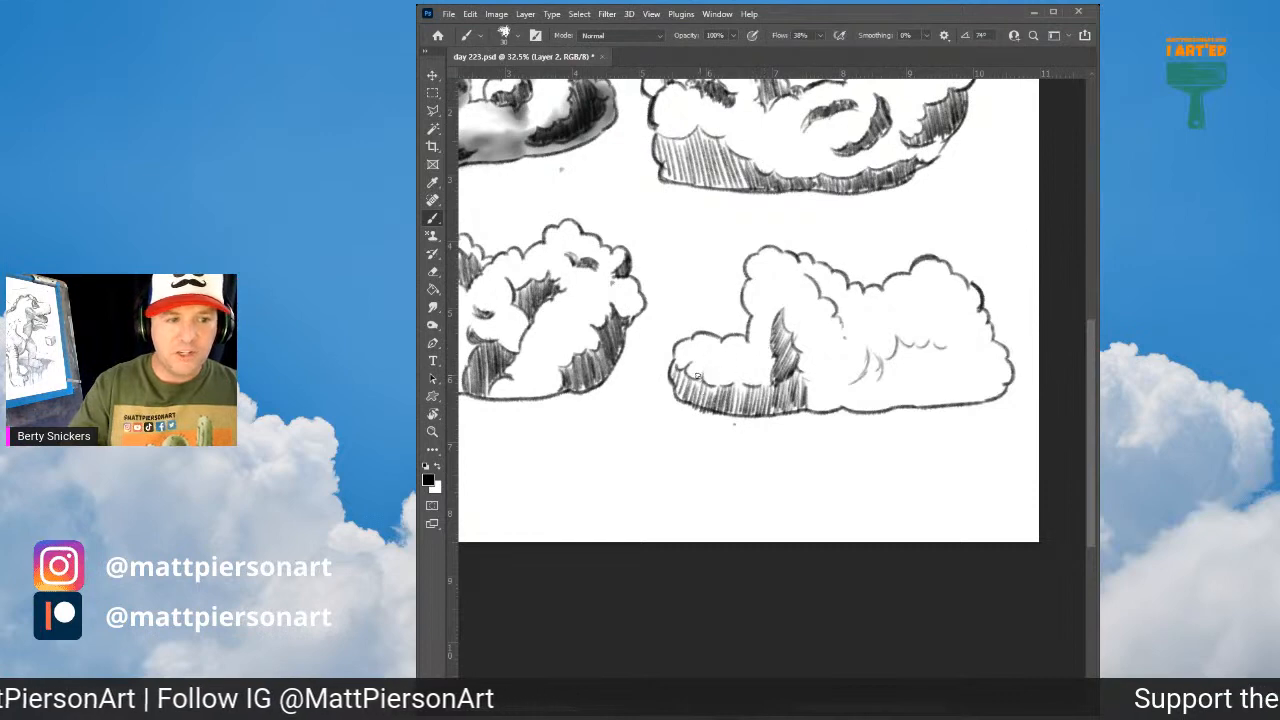
mouse_move(698, 377)
mouse_down()
mouse_move(714, 396)
mouse_move(737, 382)
mouse_up()
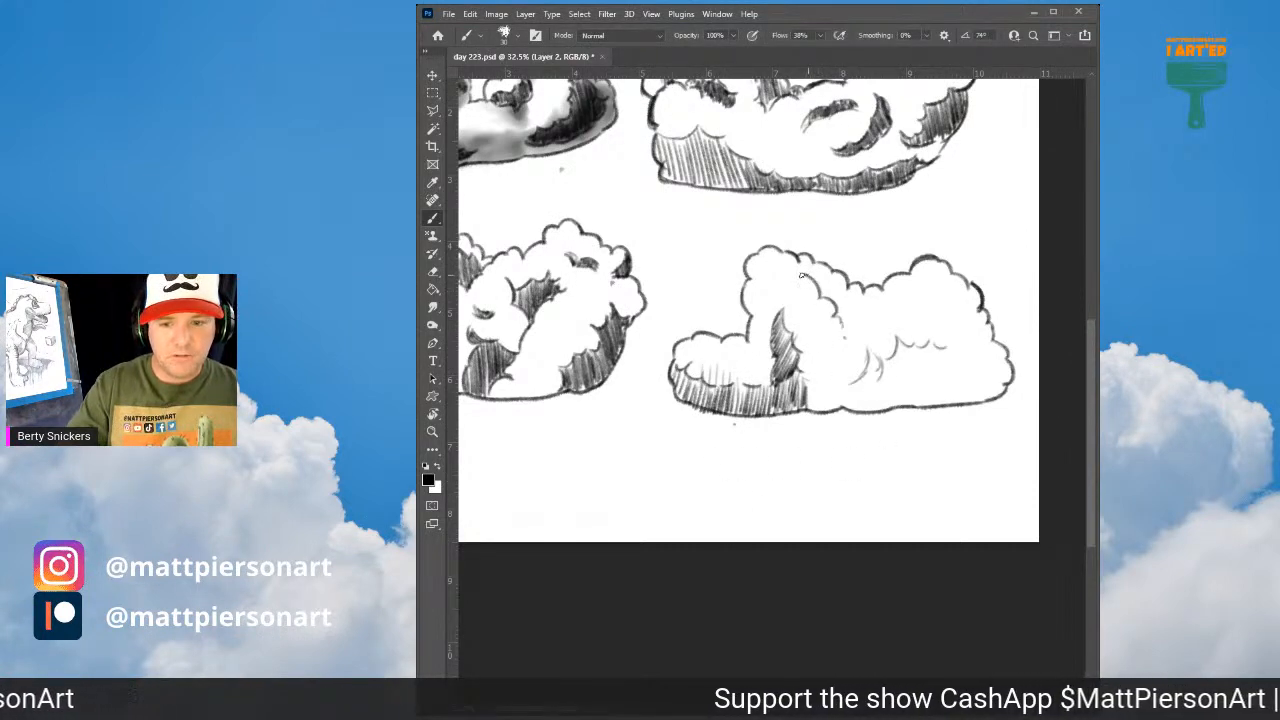
mouse_move(807, 271)
mouse_down()
mouse_move(846, 300)
mouse_move(840, 322)
mouse_up()
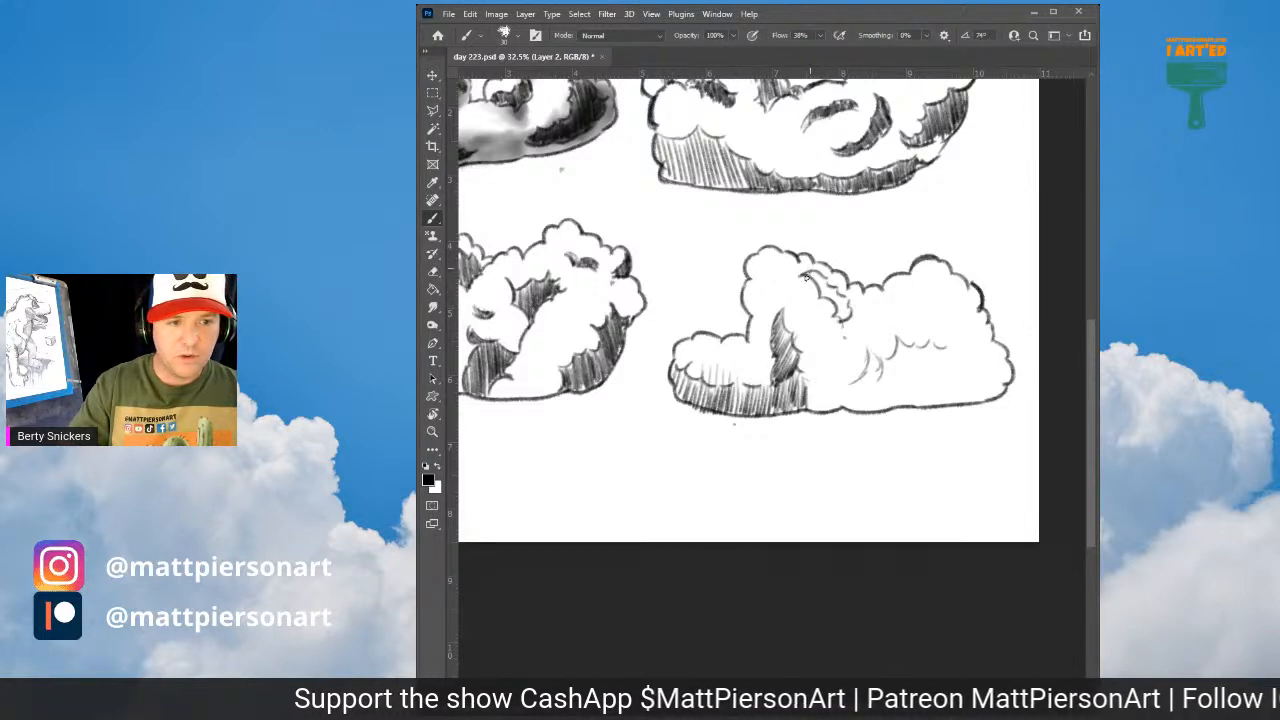
drag(806, 274, 846, 310)
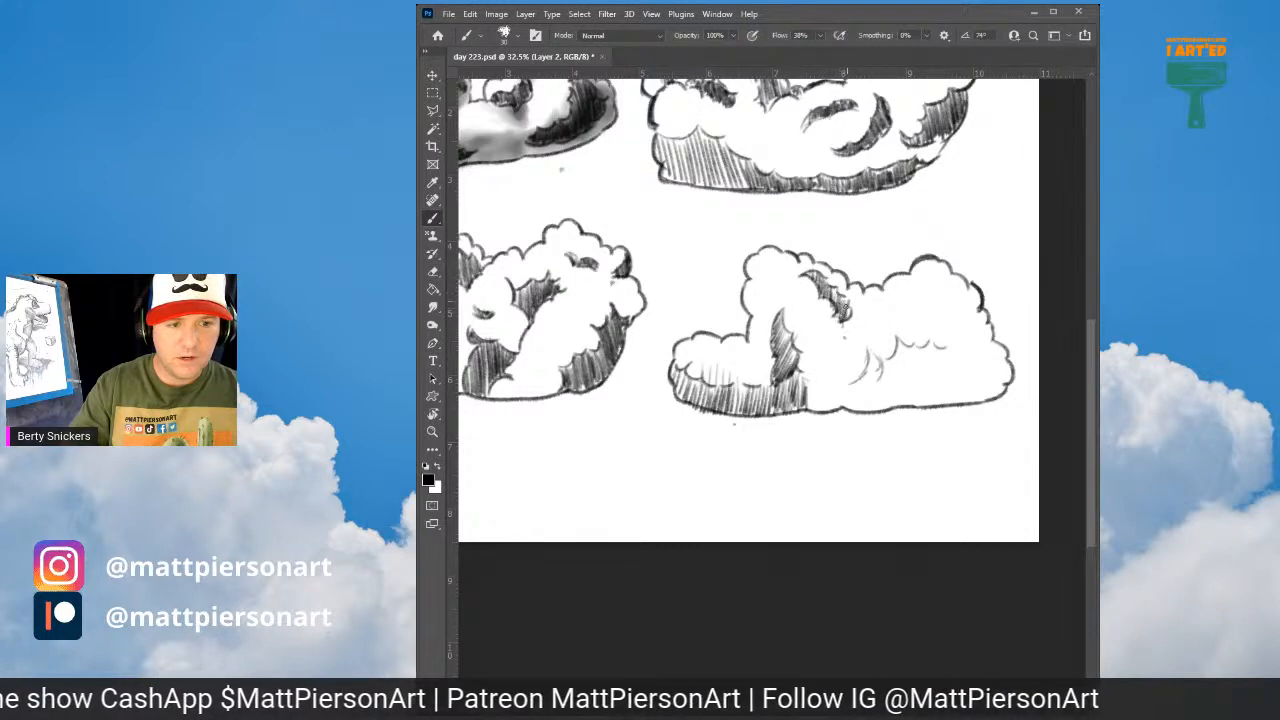
Step: Extend the lower-right cloud's hatched base to its right end with a dark central wedge, and hatch shadows across its right tower
mouse_move(842, 358)
mouse_down()
mouse_move(750, 351)
mouse_move(733, 367)
mouse_move(745, 374)
mouse_move(738, 354)
mouse_move(735, 377)
mouse_move(739, 357)
mouse_move(748, 380)
mouse_move(764, 358)
mouse_move(780, 383)
mouse_move(783, 344)
mouse_move(785, 379)
mouse_move(799, 336)
mouse_move(808, 354)
mouse_move(914, 360)
mouse_up()
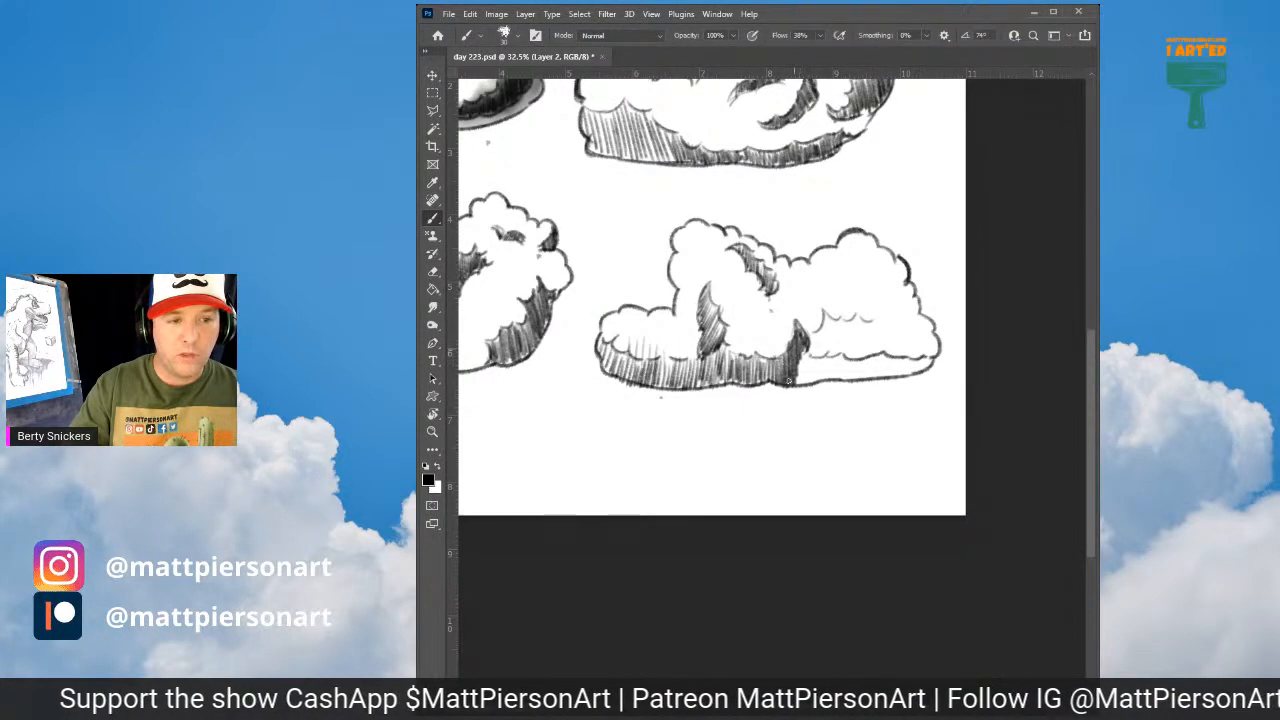
mouse_move(789, 380)
mouse_down()
mouse_move(798, 362)
mouse_move(804, 386)
mouse_move(811, 360)
mouse_move(818, 384)
mouse_move(836, 366)
mouse_move(848, 382)
mouse_move(856, 364)
mouse_move(866, 378)
mouse_move(870, 358)
mouse_move(914, 366)
mouse_move(936, 352)
mouse_up()
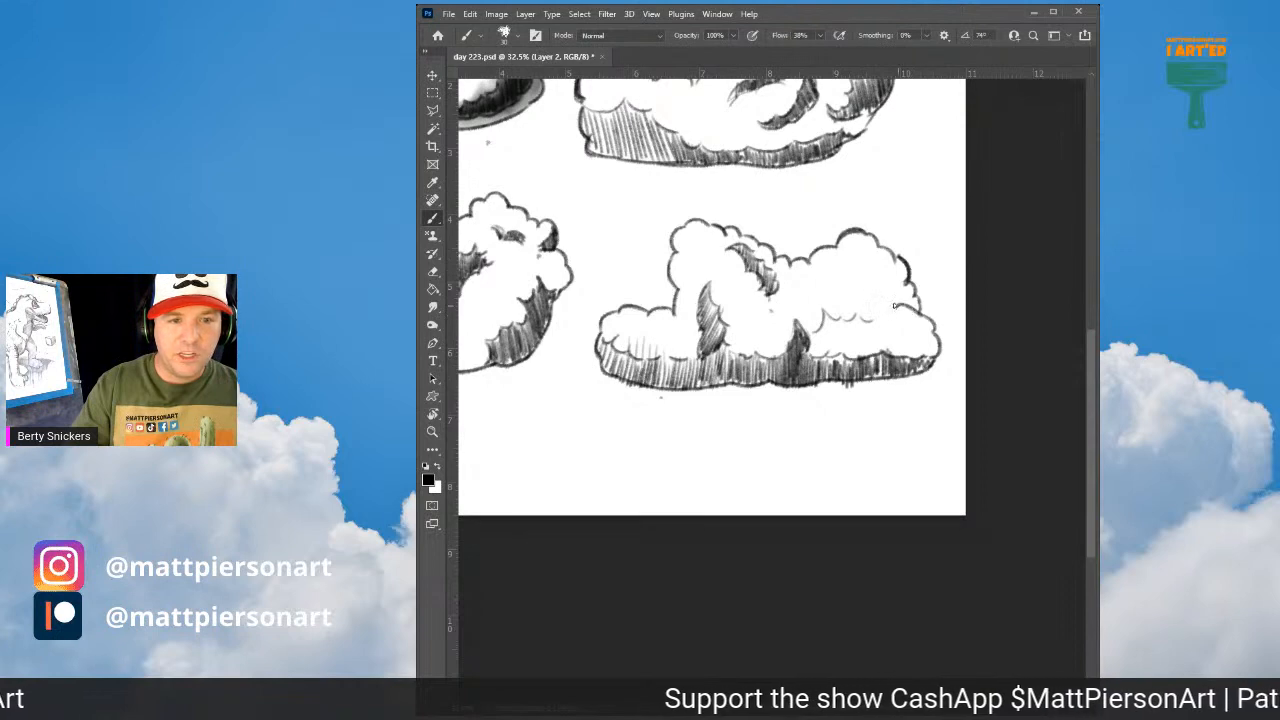
mouse_move(875, 289)
mouse_down()
mouse_move(873, 270)
mouse_move(888, 270)
mouse_move(910, 281)
mouse_move(880, 286)
mouse_move(888, 296)
mouse_move(914, 308)
mouse_move(912, 297)
mouse_up()
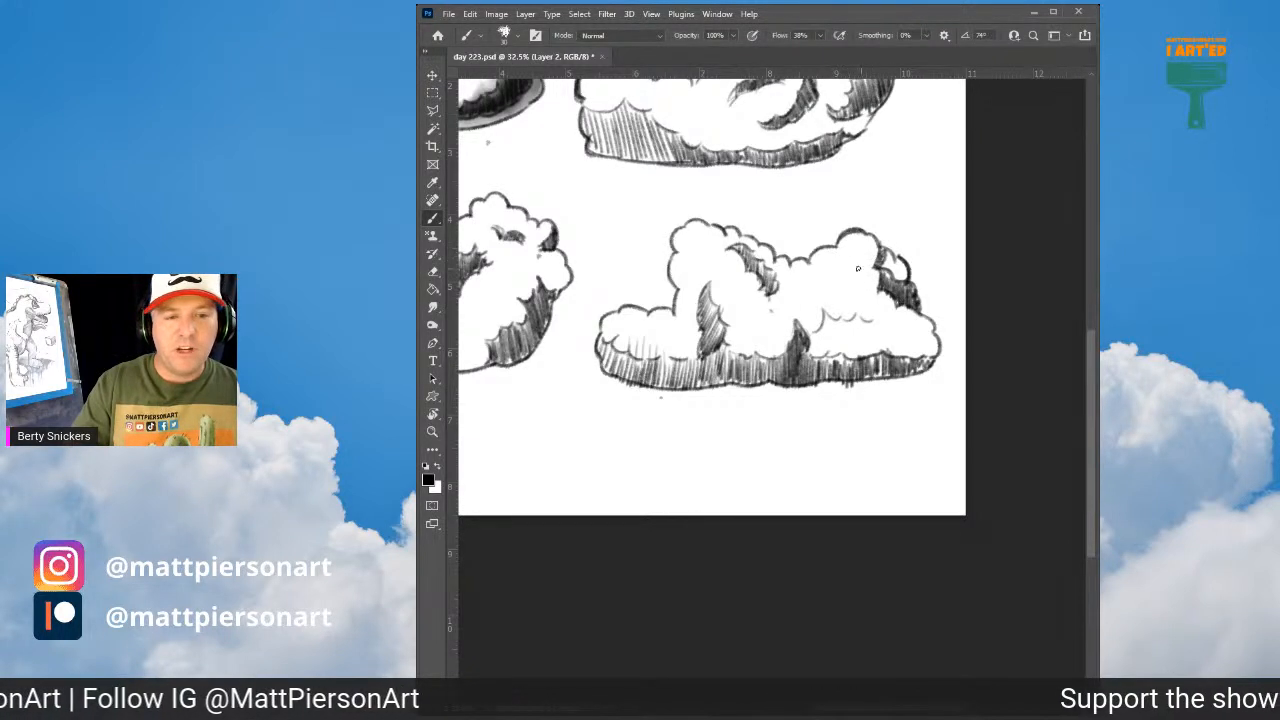
mouse_move(813, 333)
mouse_down()
mouse_move(865, 331)
mouse_move(822, 326)
mouse_move(826, 316)
mouse_move(876, 330)
mouse_up()
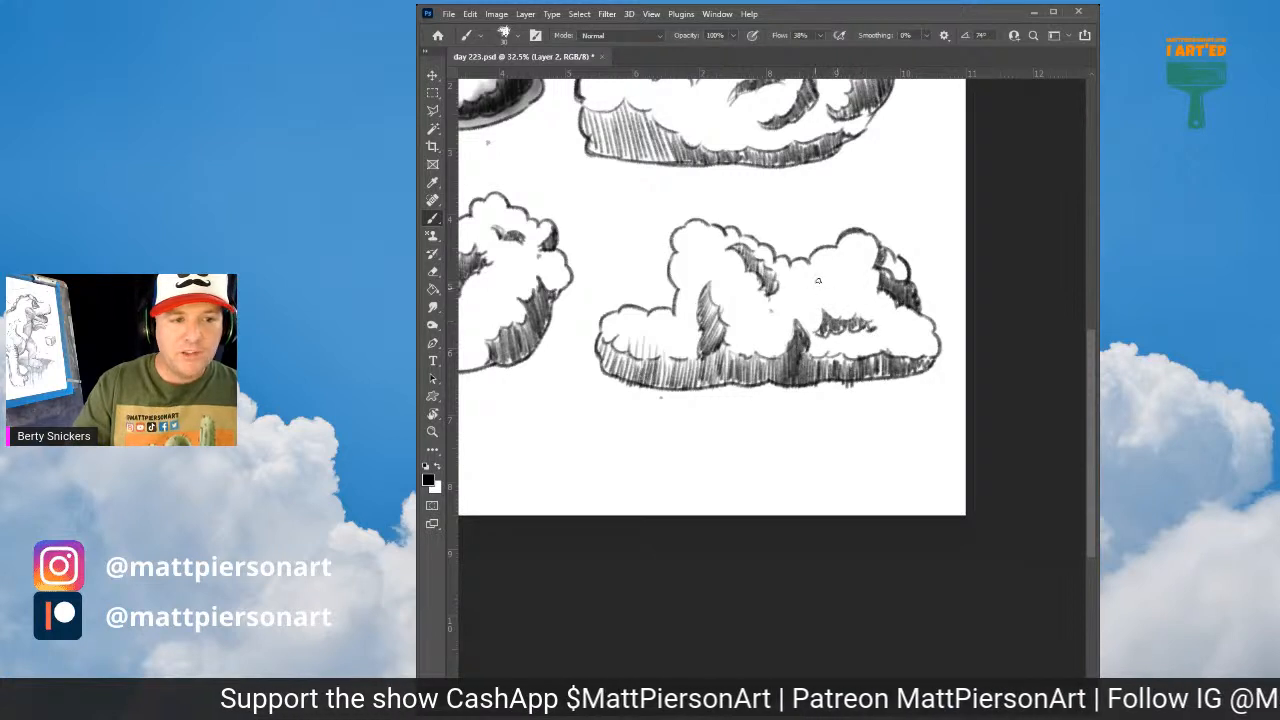
mouse_move(818, 281)
mouse_down()
mouse_move(859, 270)
mouse_move(806, 293)
mouse_move(857, 253)
mouse_move(807, 291)
mouse_move(804, 274)
mouse_move(807, 291)
mouse_move(819, 265)
mouse_move(825, 280)
mouse_move(829, 263)
mouse_move(863, 260)
mouse_move(879, 240)
mouse_move(877, 276)
mouse_move(892, 265)
mouse_move(906, 294)
mouse_up()
drag(947, 228, 790, 292)
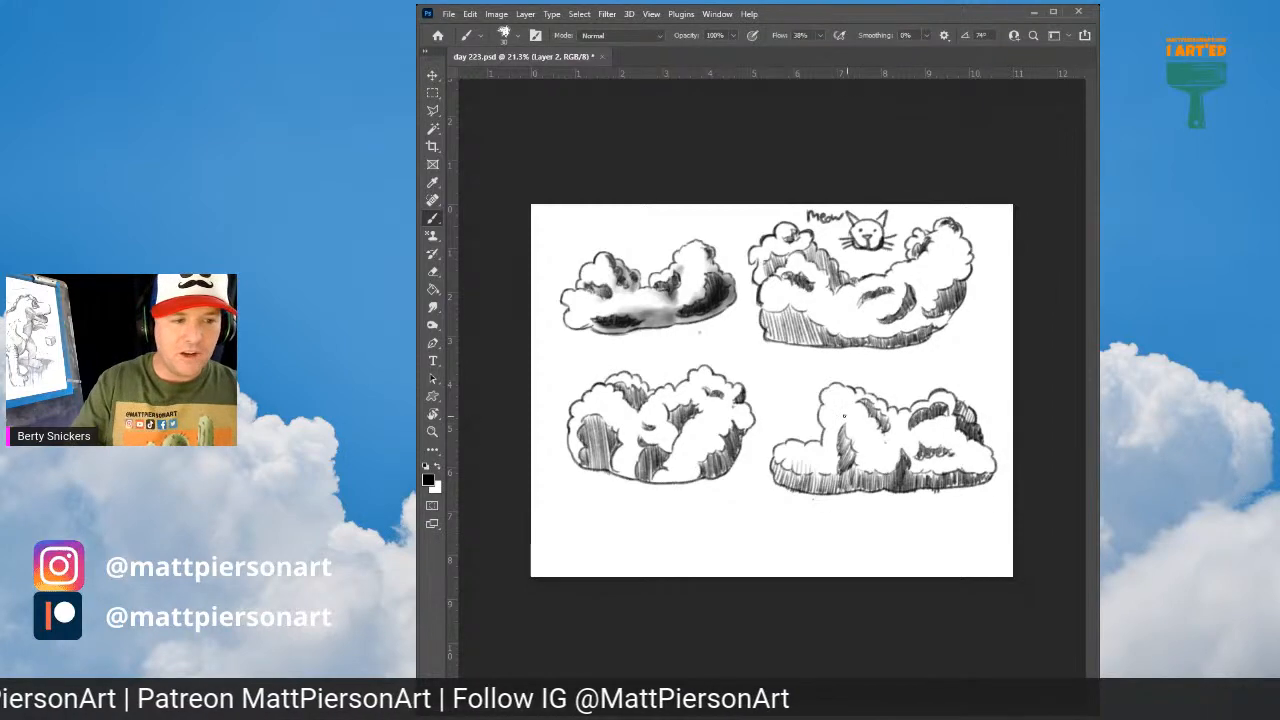
Step: Handwrite "P21" with "Day 223/300" beneath it in the gap between the two right-hand clouds
mouse_move(775, 401)
mouse_down()
mouse_move(818, 341)
mouse_move(772, 328)
mouse_up()
key(ctrl+z)
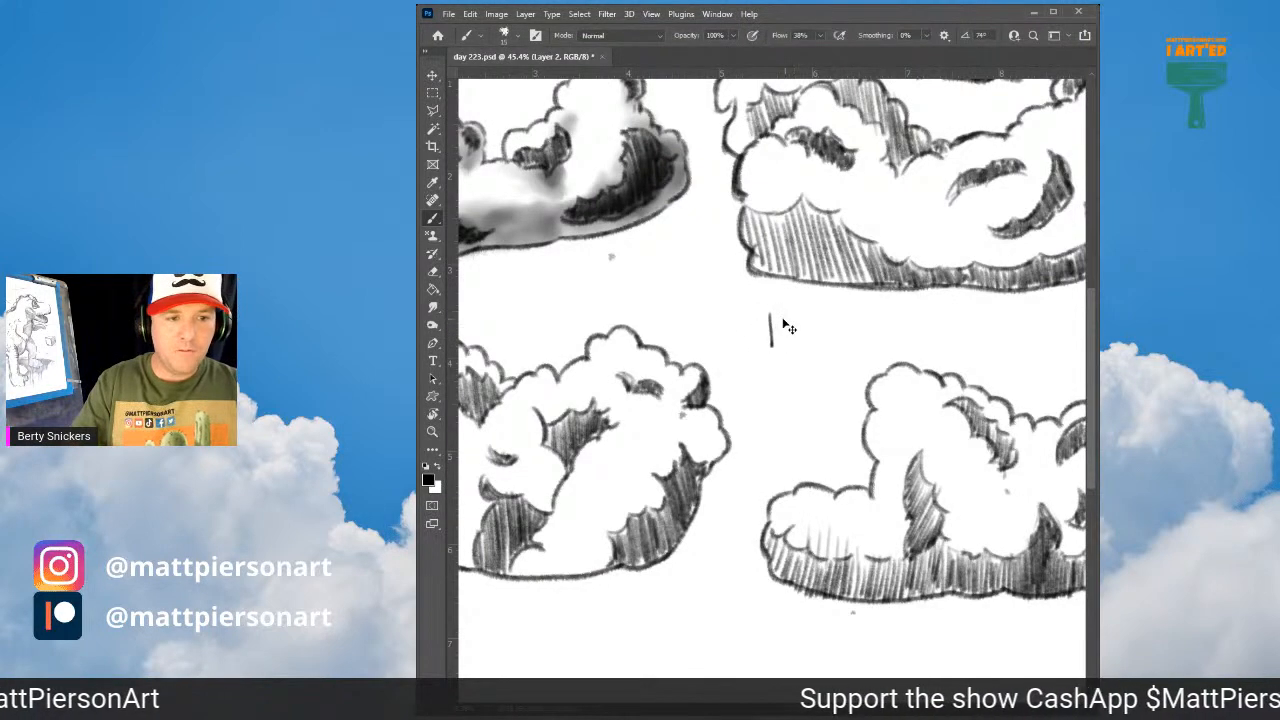
key(ctrl+z)
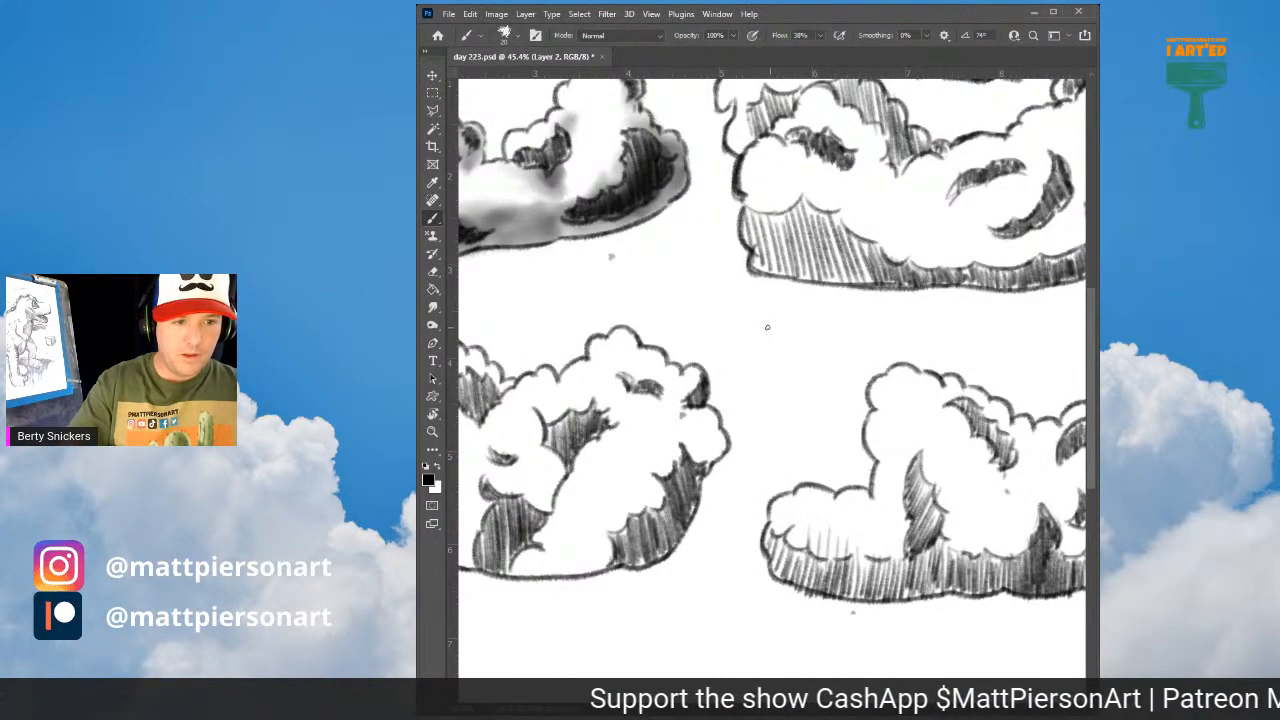
mouse_move(771, 306)
mouse_down()
mouse_move(771, 342)
mouse_move(772, 326)
mouse_move(825, 336)
mouse_up()
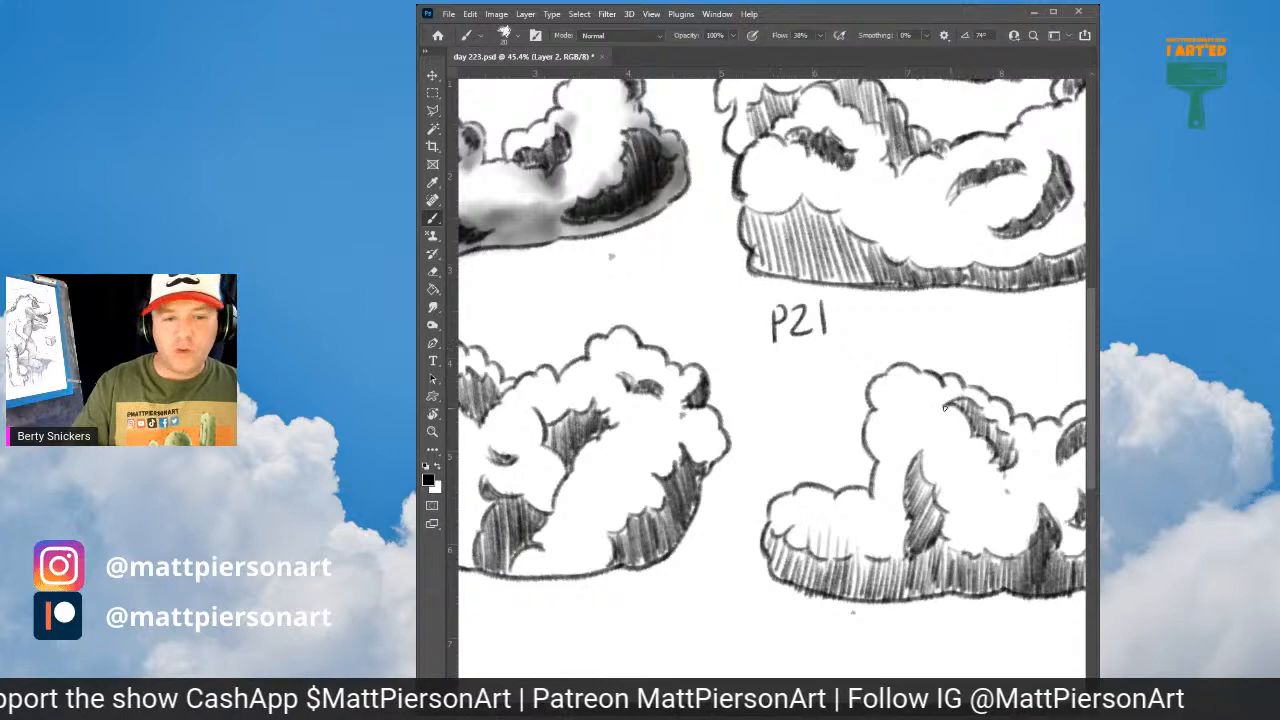
drag(917, 411, 881, 431)
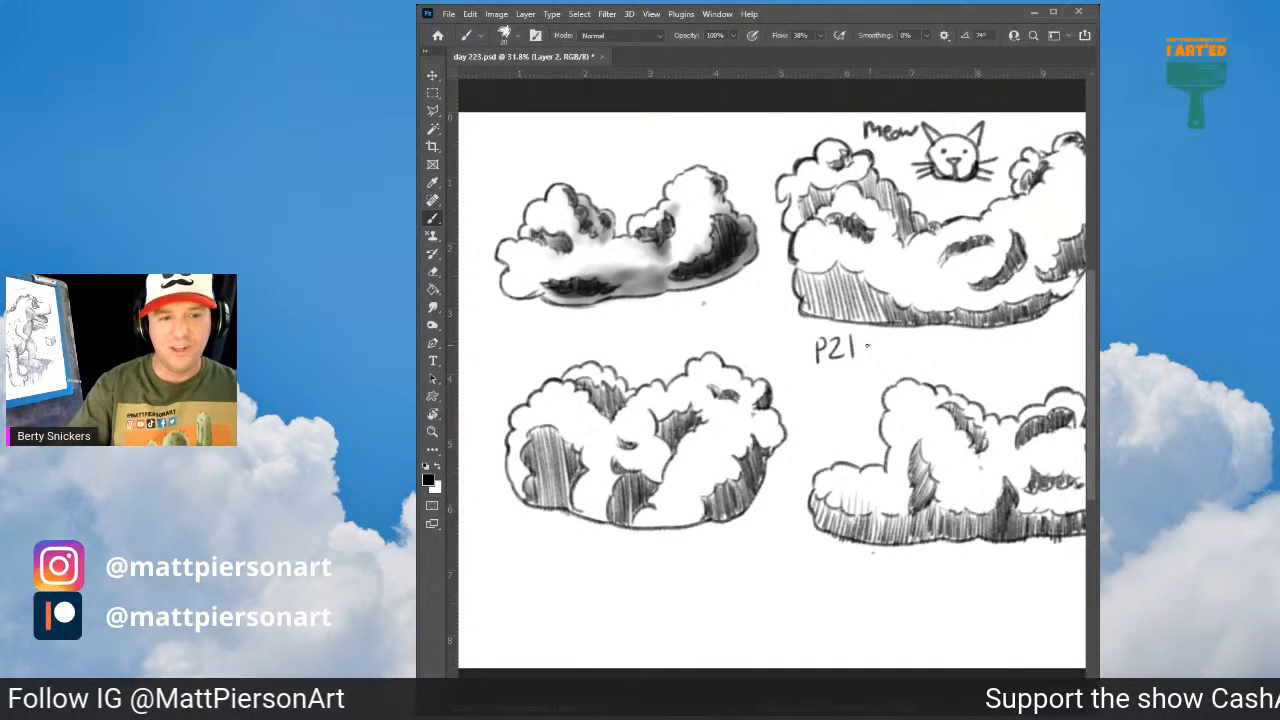
mouse_move(798, 385)
mouse_down()
mouse_move(822, 372)
mouse_move(801, 397)
mouse_move(836, 392)
mouse_up()
mouse_move(844, 376)
mouse_down()
mouse_move(846, 403)
mouse_move(967, 358)
mouse_move(940, 340)
mouse_move(830, 351)
mouse_move(851, 358)
mouse_up()
scroll(894, 337, down, 3)
scroll(904, 299, down, 2)
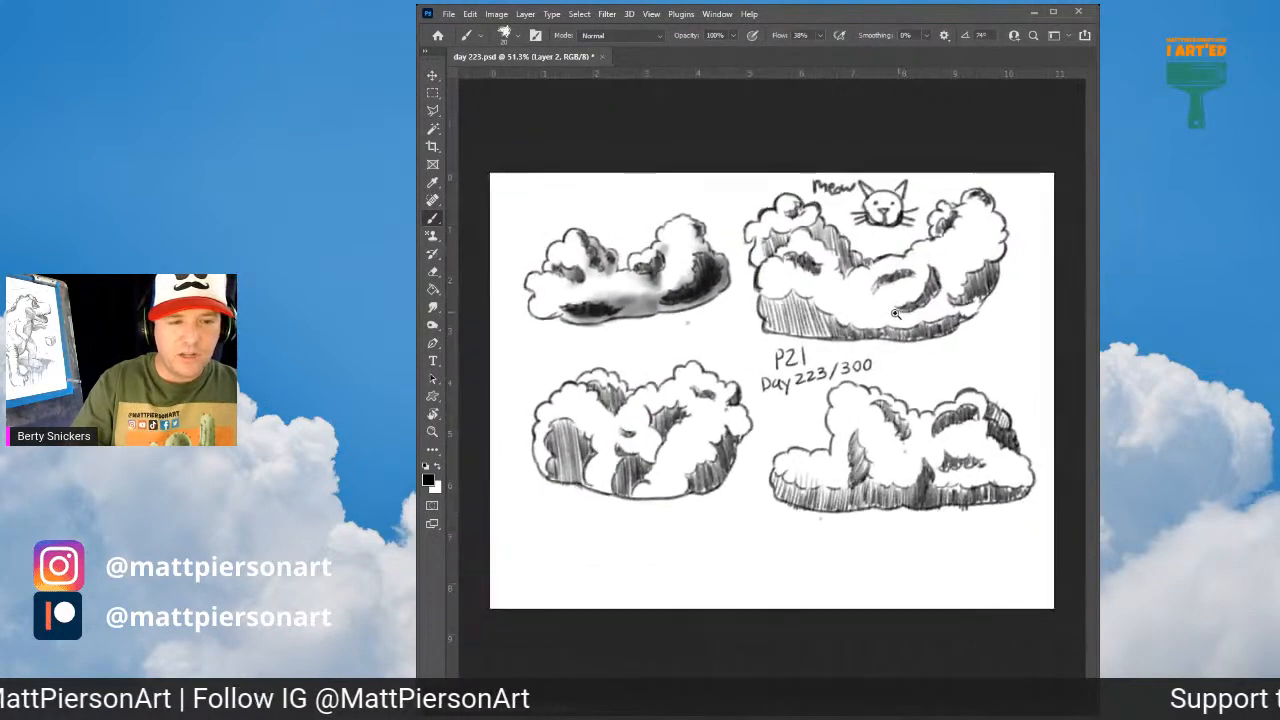